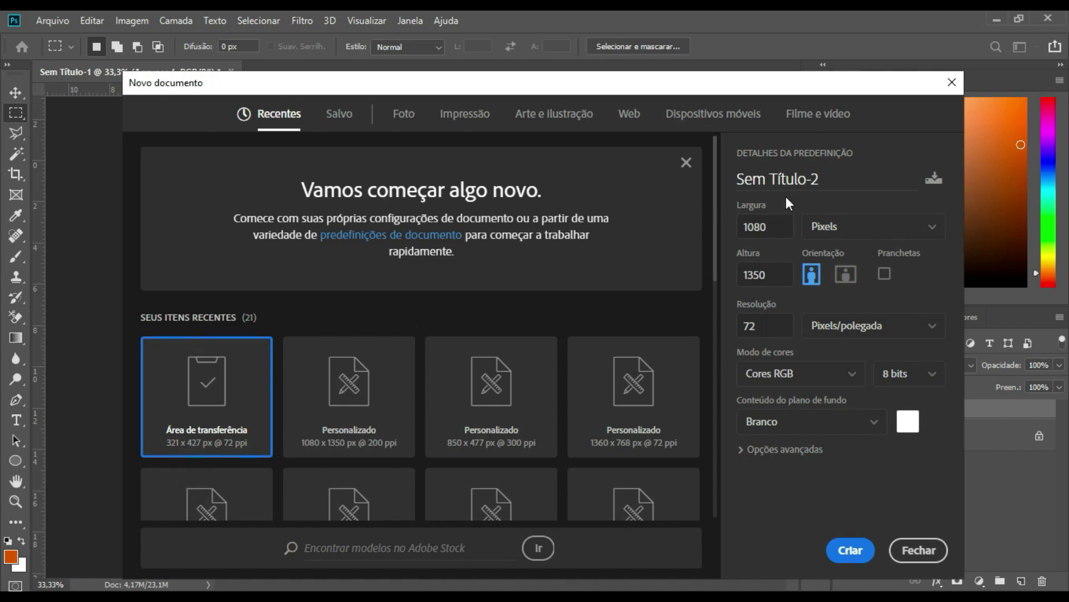
# - Create the new document with Largura 1080, Altura 1350 px and Resolução 200
pyautogui.click(774, 228)
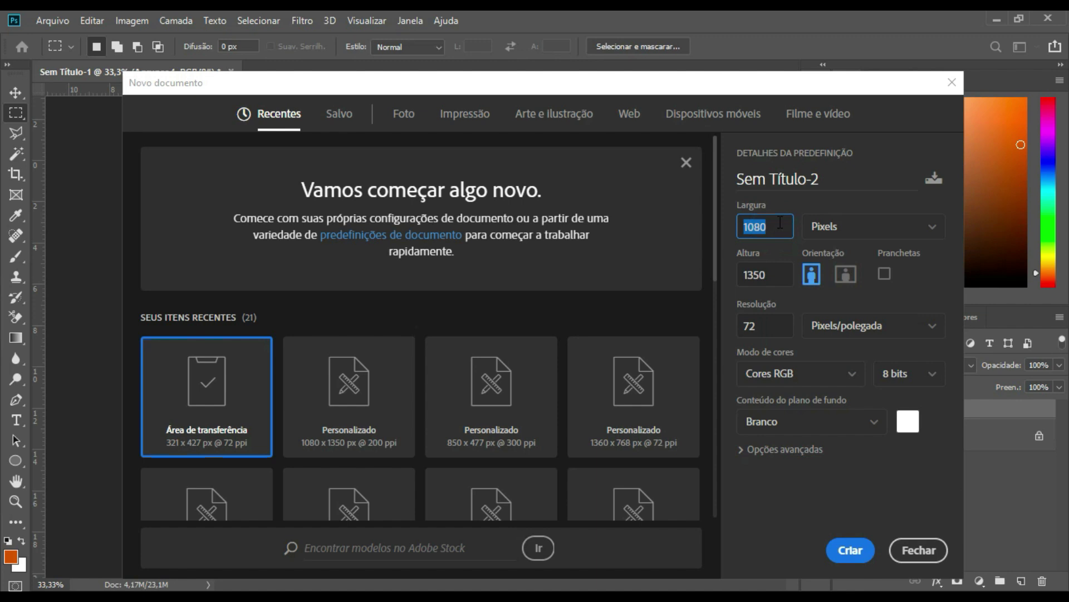
pyautogui.click(777, 225)
pyautogui.hotkey('ctrl', 'a')
pyautogui.write('1080')
pyautogui.press('Tab')
pyautogui.write('1350')
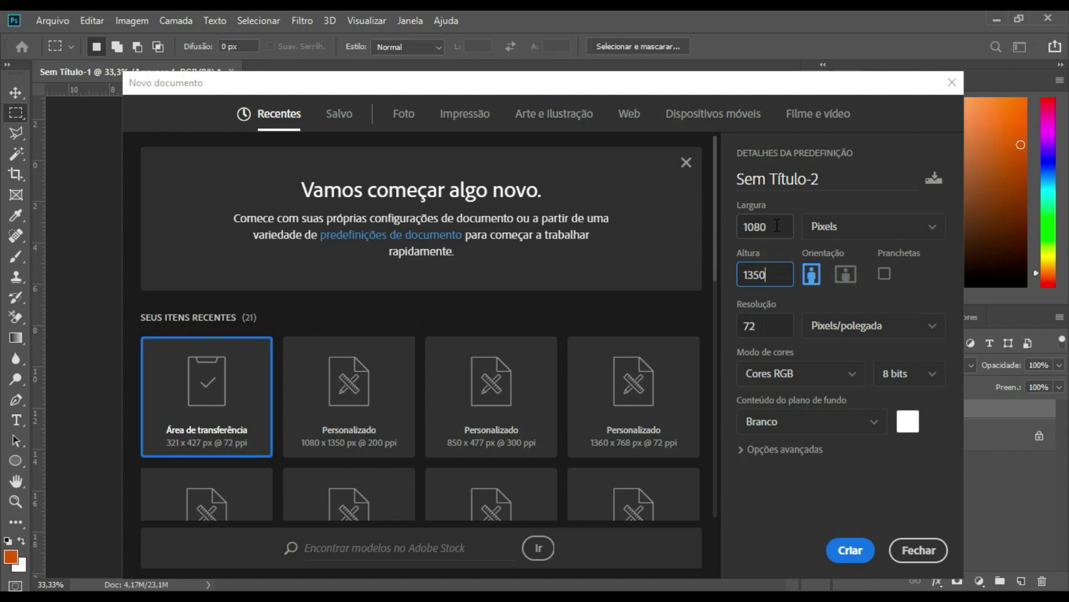
pyautogui.press('Tab')
pyautogui.press('Tab')
pyautogui.press('Tab')
pyautogui.press('Tab')
pyautogui.press('Tab')
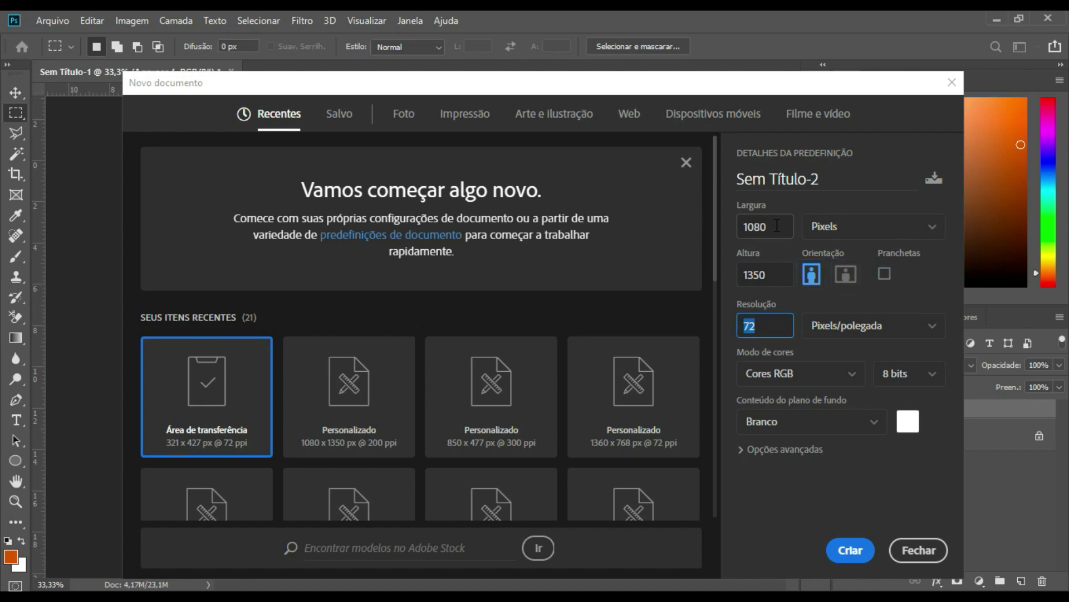
pyautogui.write('200')
pyautogui.click(856, 548)
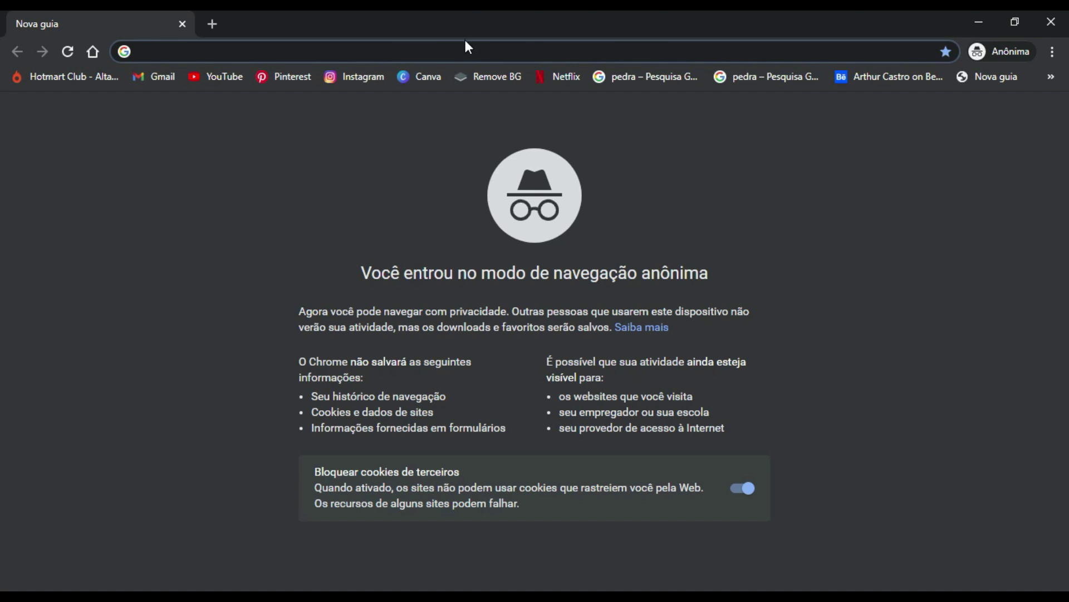
# - Go to the Pixabay site and put the cursor in its image search box
pyautogui.click(466, 48)
pyautogui.write('pixaba')
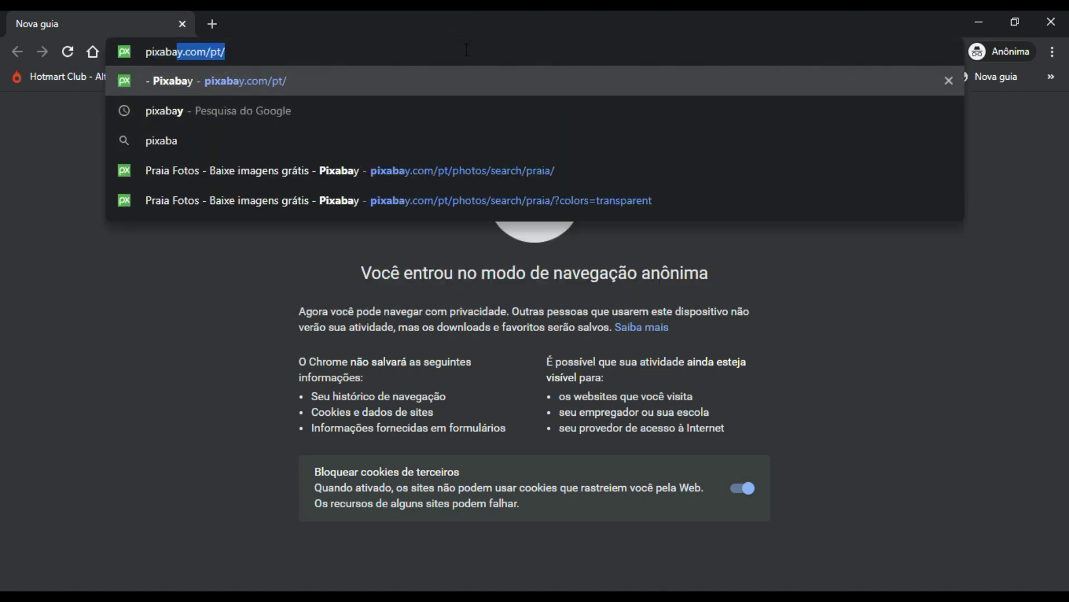
pyautogui.write('y')
pyautogui.press('Return')
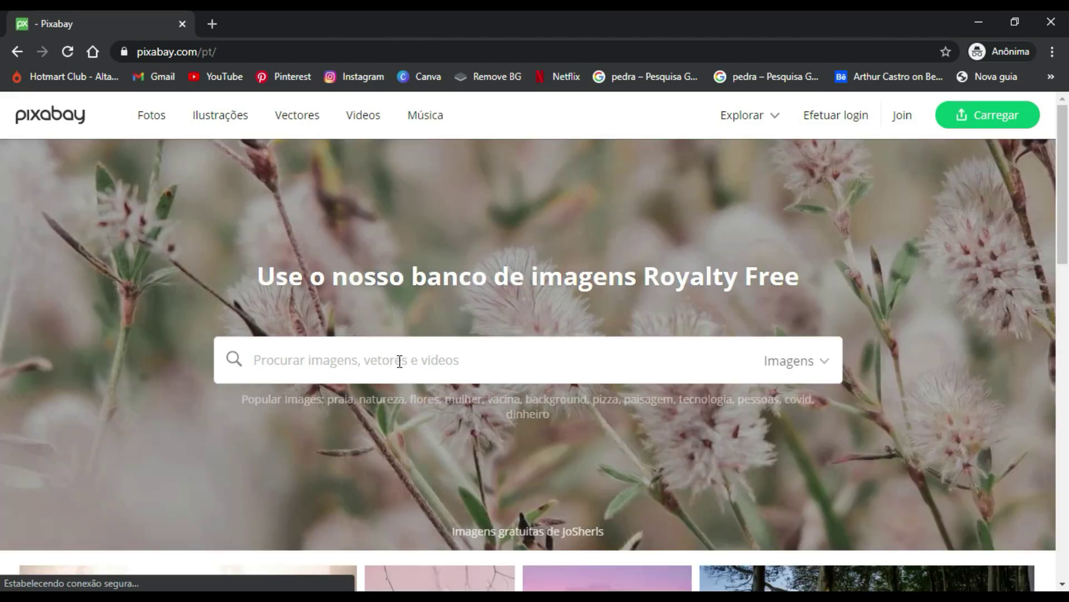
pyautogui.scroll(-3, 405, 359)
pyautogui.scroll(-2, 444, 333)
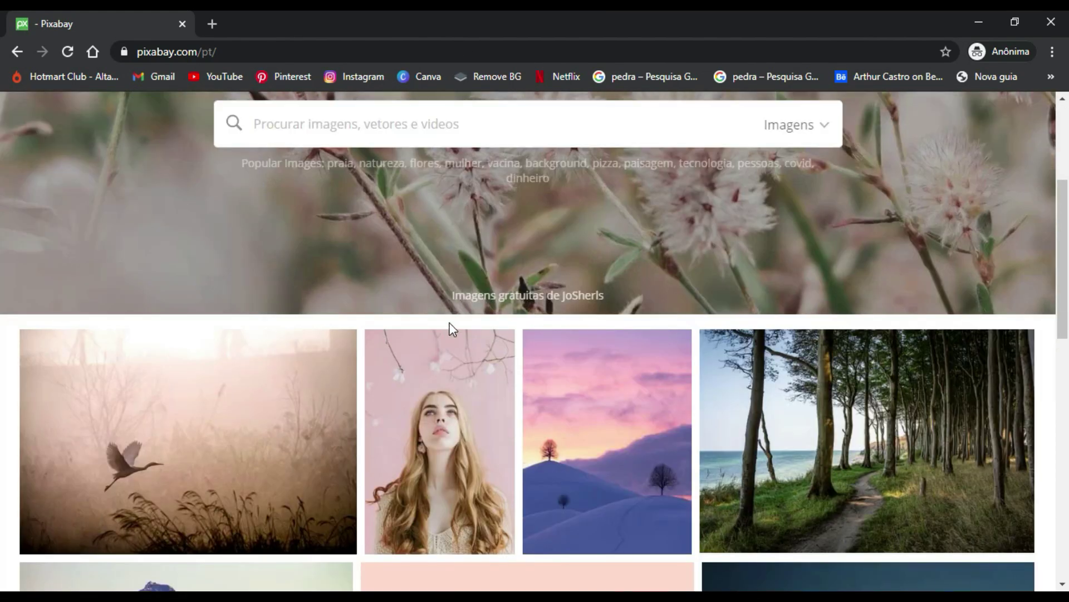
pyautogui.scroll(5, 454, 320)
pyautogui.click(422, 353)
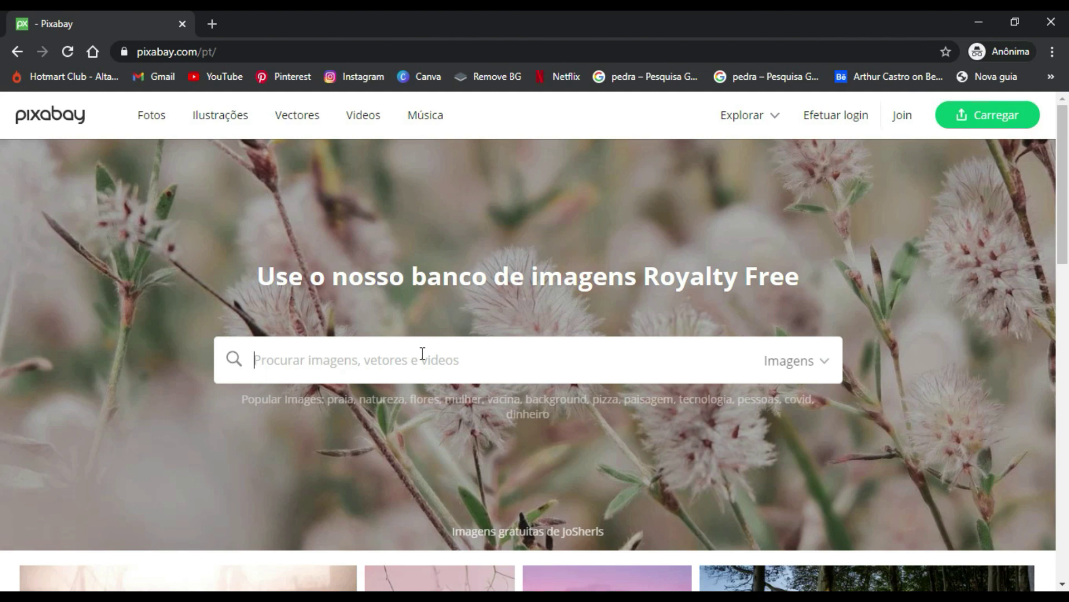
# - Search Pixabay for 'favela' and browse the results into the next page
pyautogui.write('favela')
pyautogui.press('Return')
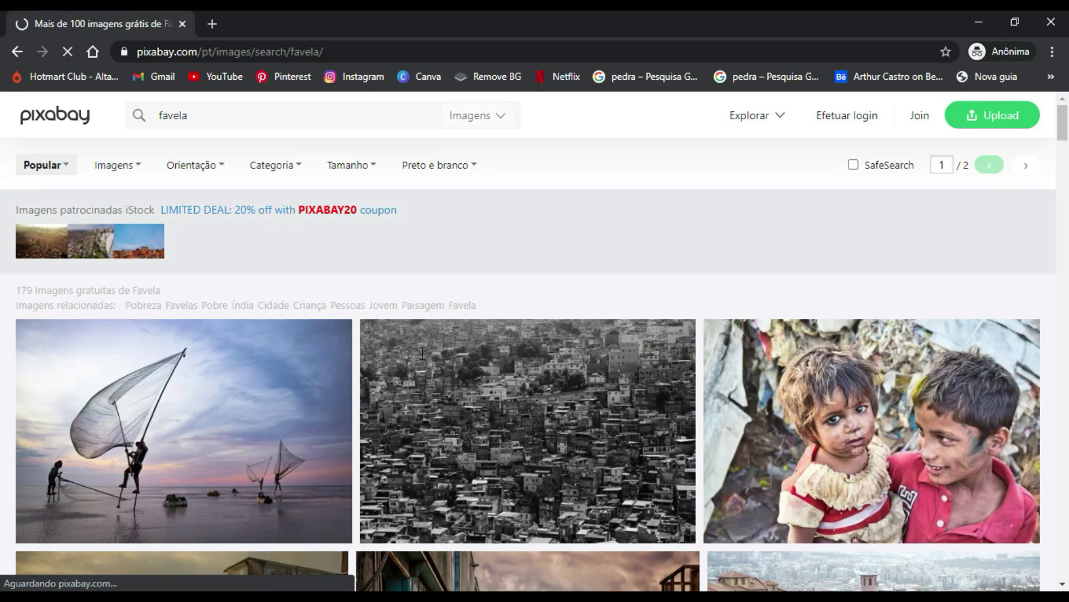
pyautogui.scroll(-3, 478, 341)
pyautogui.scroll(-3, 479, 336)
pyautogui.scroll(-3, 480, 334)
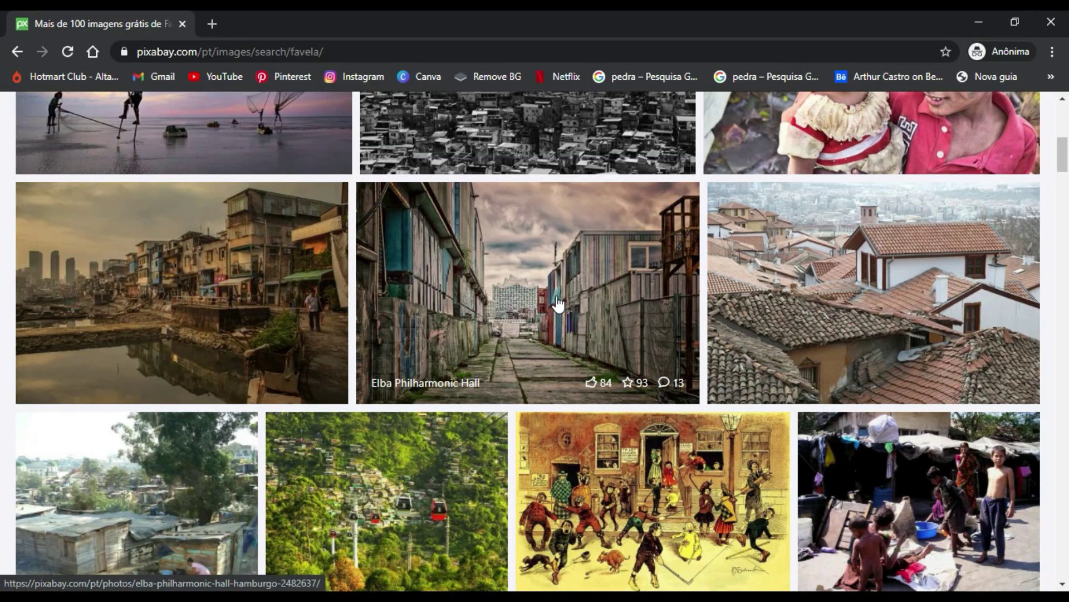
pyautogui.scroll(-2, 557, 304)
pyautogui.scroll(-3, 502, 309)
pyautogui.scroll(-5, 446, 311)
pyautogui.scroll(-5, 473, 308)
pyautogui.scroll(-4, 596, 297)
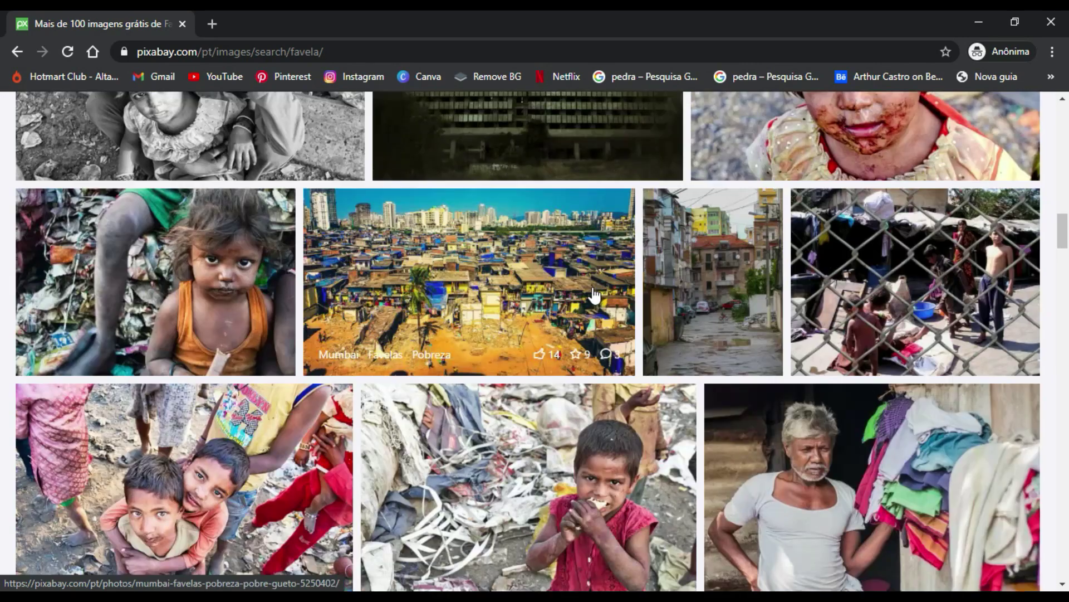
pyautogui.scroll(-2, 730, 301)
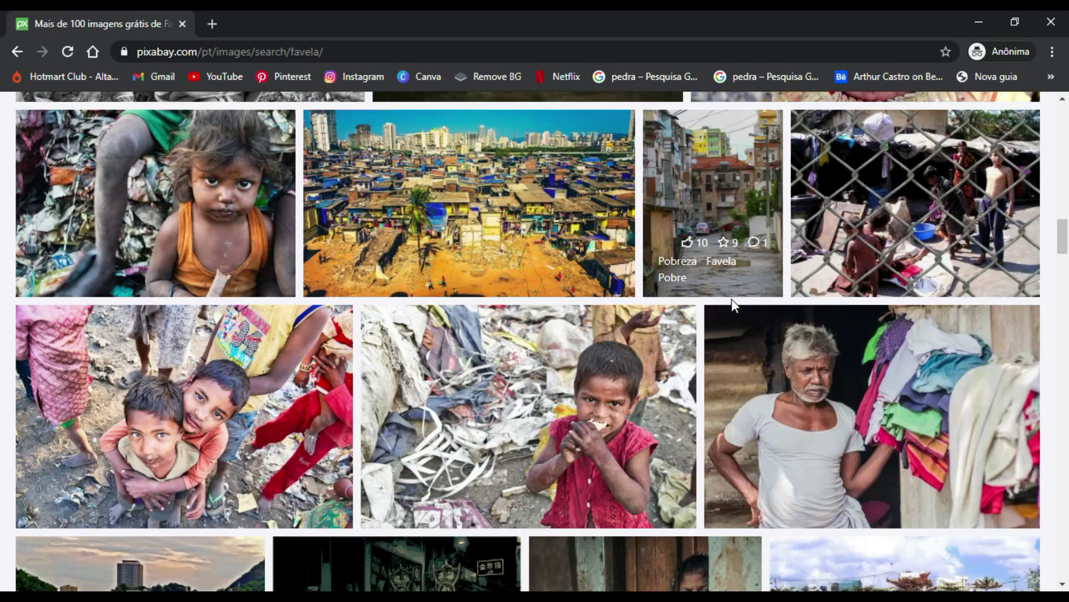
pyautogui.scroll(-5, 544, 329)
pyautogui.scroll(-7, 546, 330)
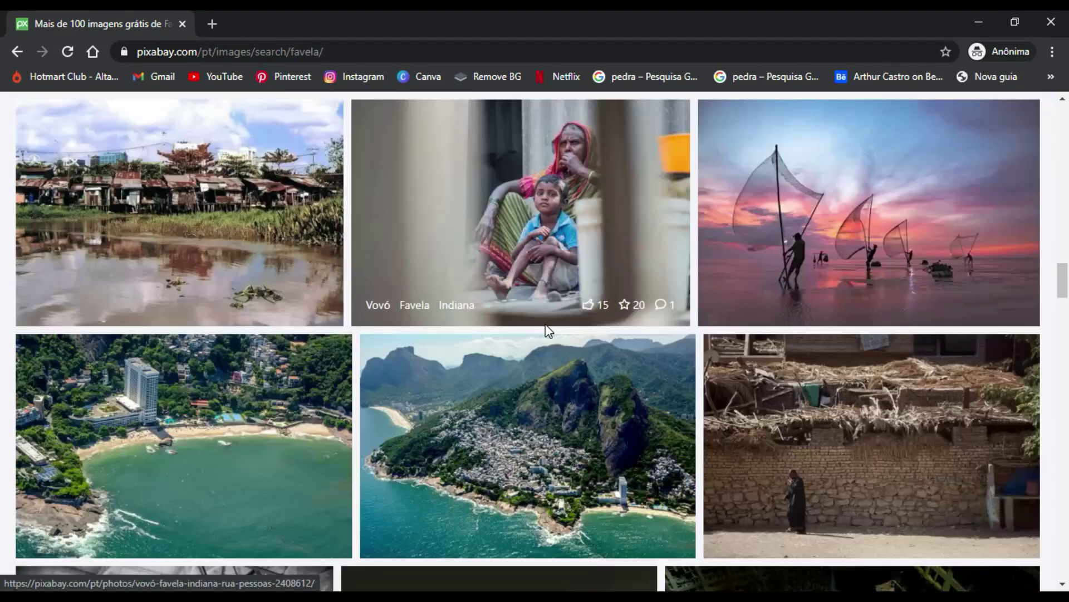
pyautogui.scroll(-7, 546, 323)
pyautogui.scroll(-9, 628, 377)
pyautogui.scroll(-7, 630, 376)
pyautogui.scroll(-3, 630, 376)
pyautogui.scroll(-6, 627, 363)
pyautogui.scroll(-7, 627, 363)
pyautogui.scroll(-2, 622, 362)
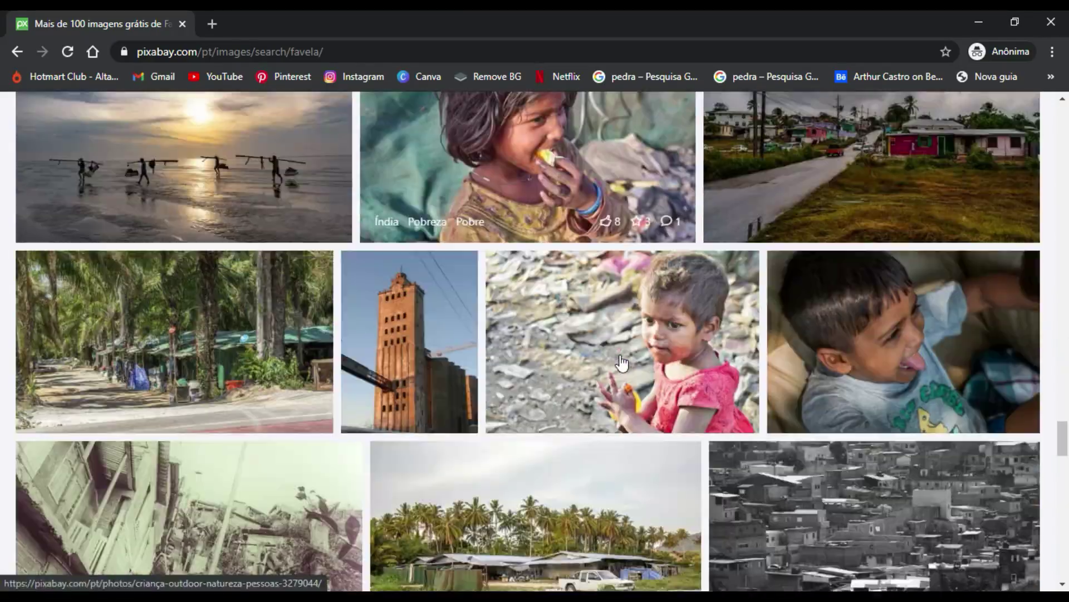
pyautogui.scroll(-8, 622, 363)
pyautogui.scroll(-8, 628, 367)
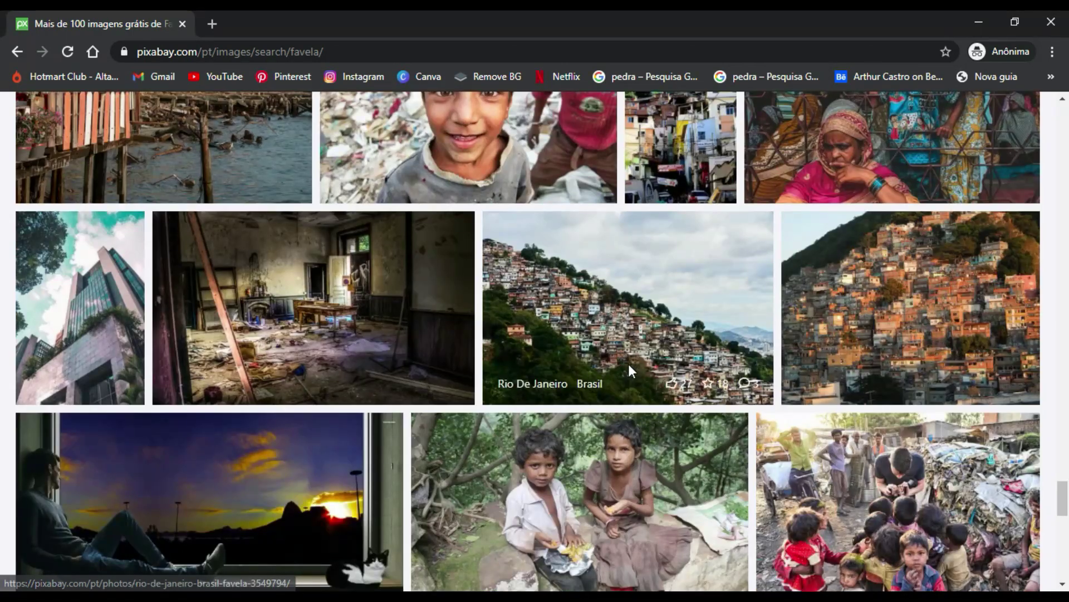
pyautogui.scroll(-5, 627, 363)
pyautogui.scroll(-5, 629, 367)
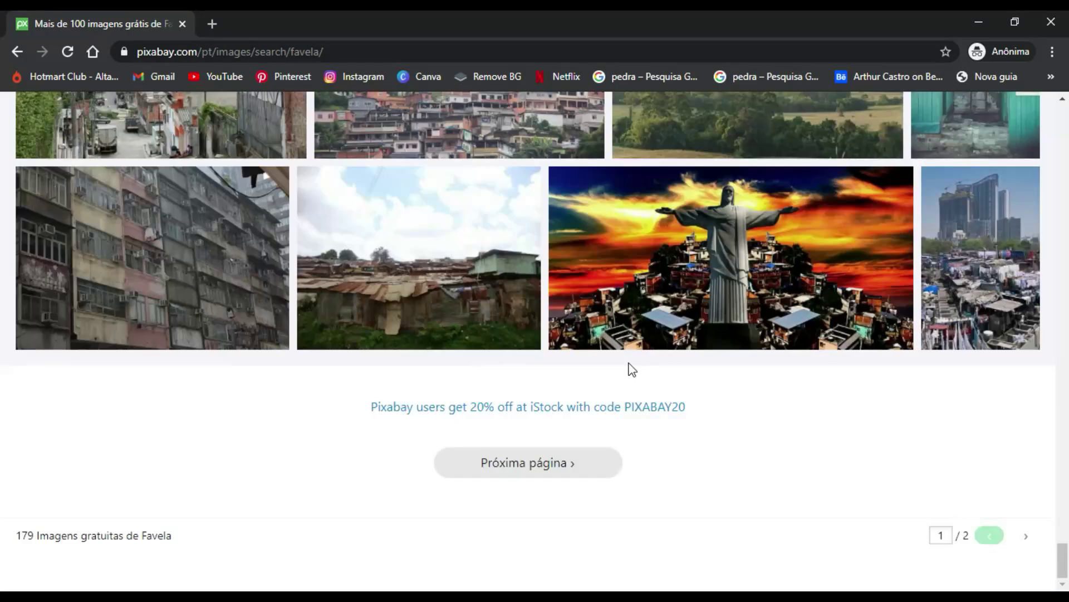
pyautogui.click(575, 466)
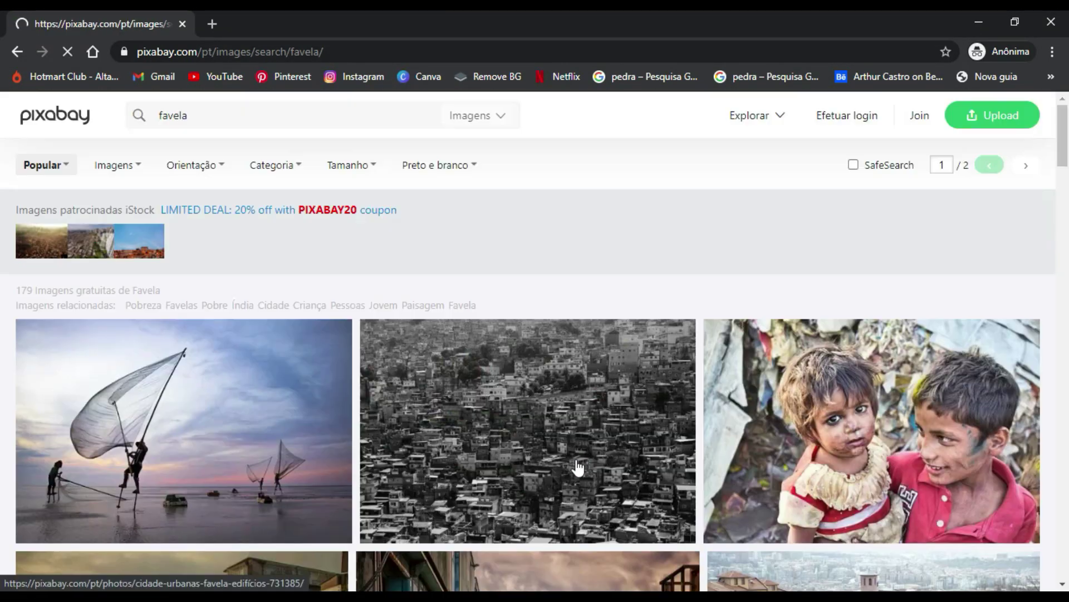
pyautogui.scroll(-7, 632, 394)
pyautogui.scroll(8, 633, 394)
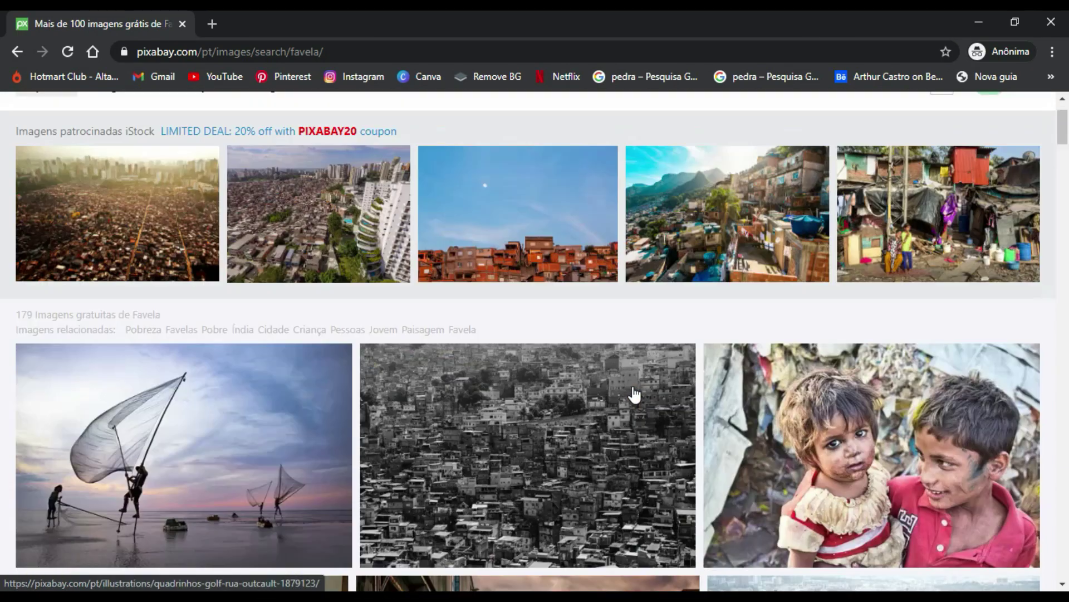
pyautogui.scroll(-5, 634, 393)
pyautogui.scroll(-3, 623, 384)
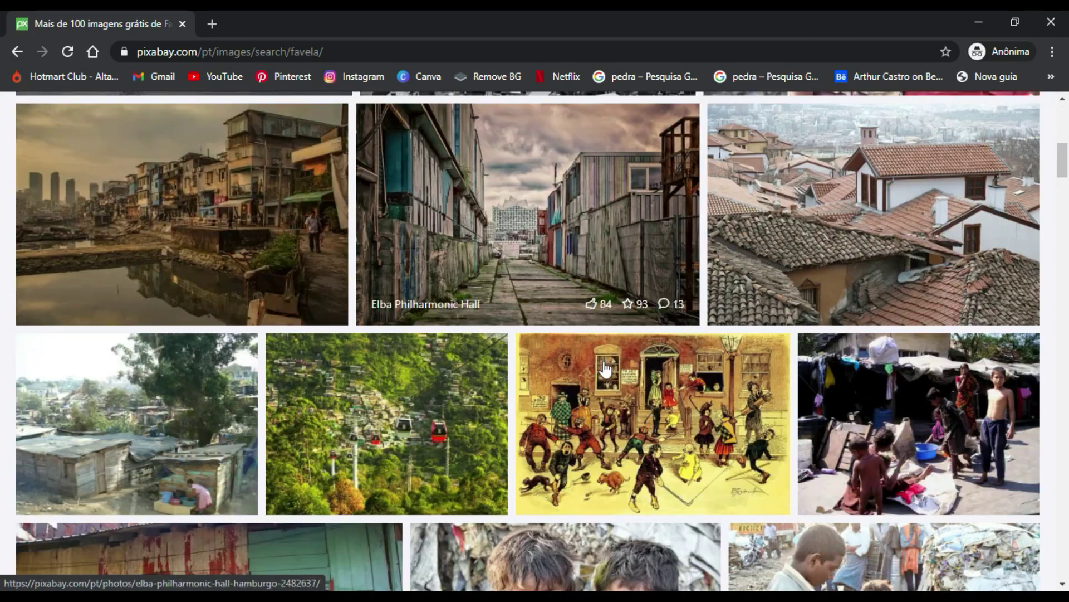
# - Open the Elba Philharmonic Hall alley photo and request its 5538×3584 download
pyautogui.click(615, 235)
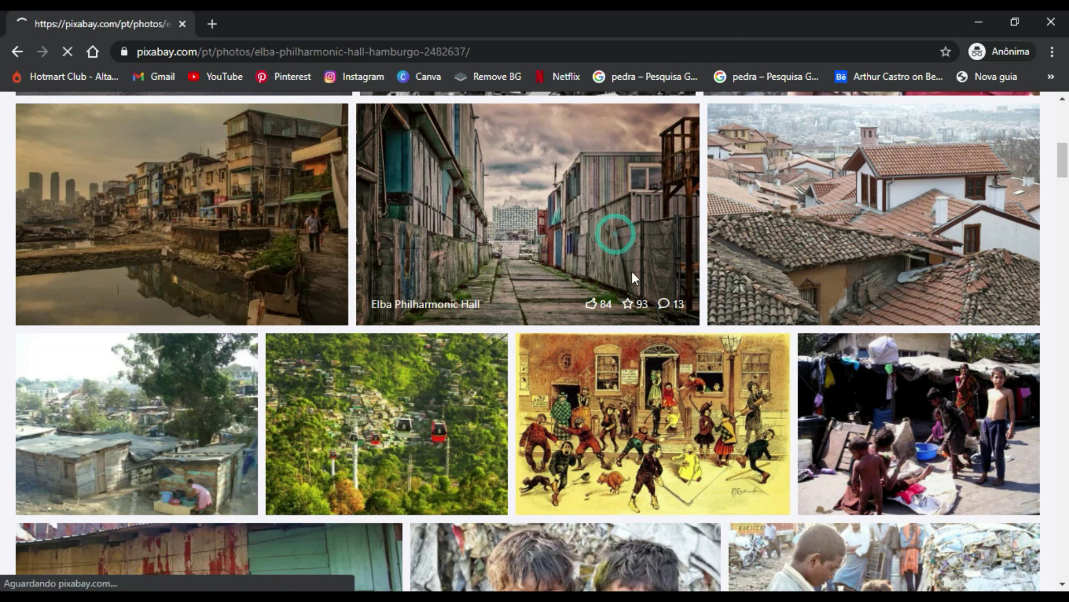
pyautogui.scroll(-1, 718, 334)
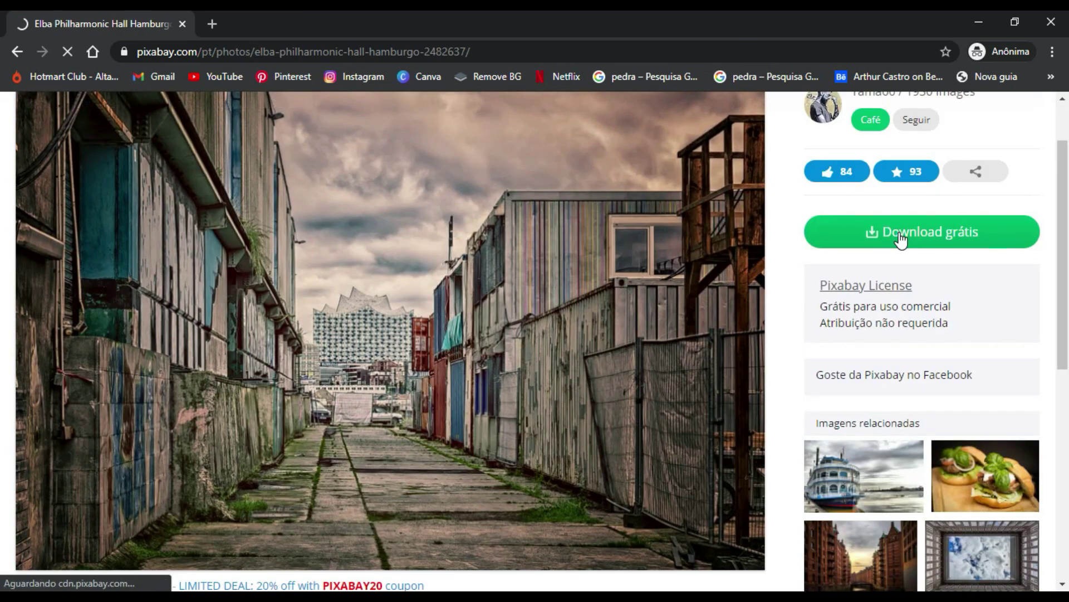
pyautogui.click(941, 228)
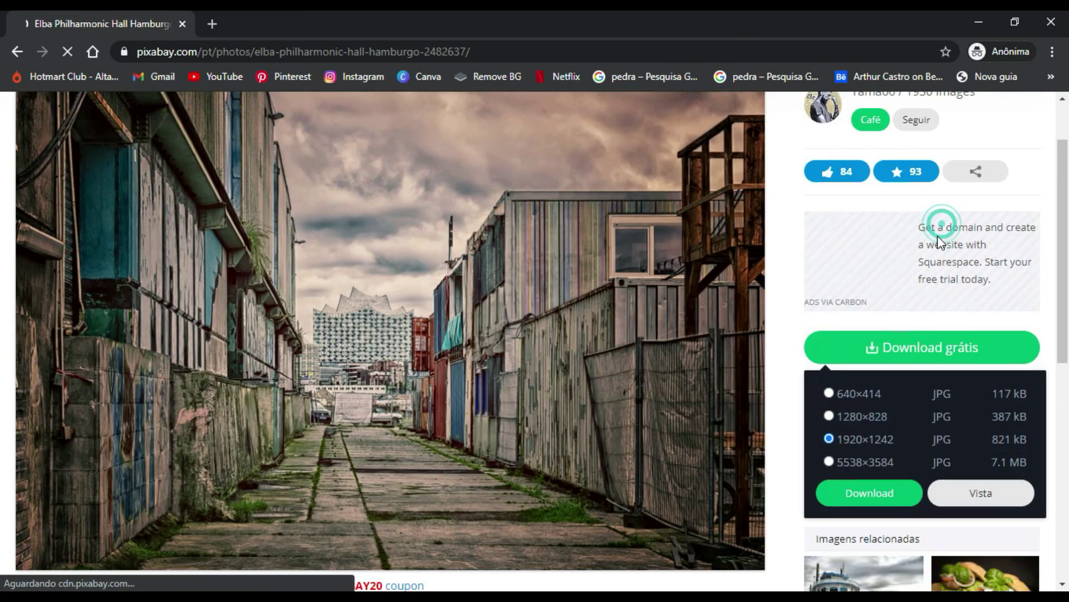
pyautogui.click(862, 467)
pyautogui.click(870, 493)
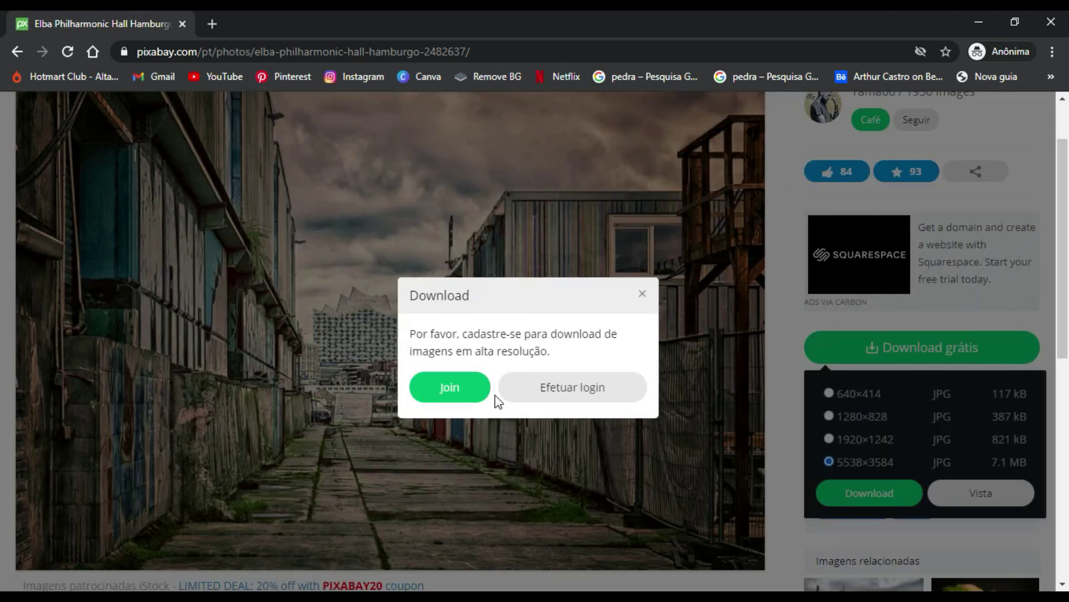
# - Abandon the Facebook sign-up and copy the alley photo to the clipboard instead
pyautogui.click(469, 393)
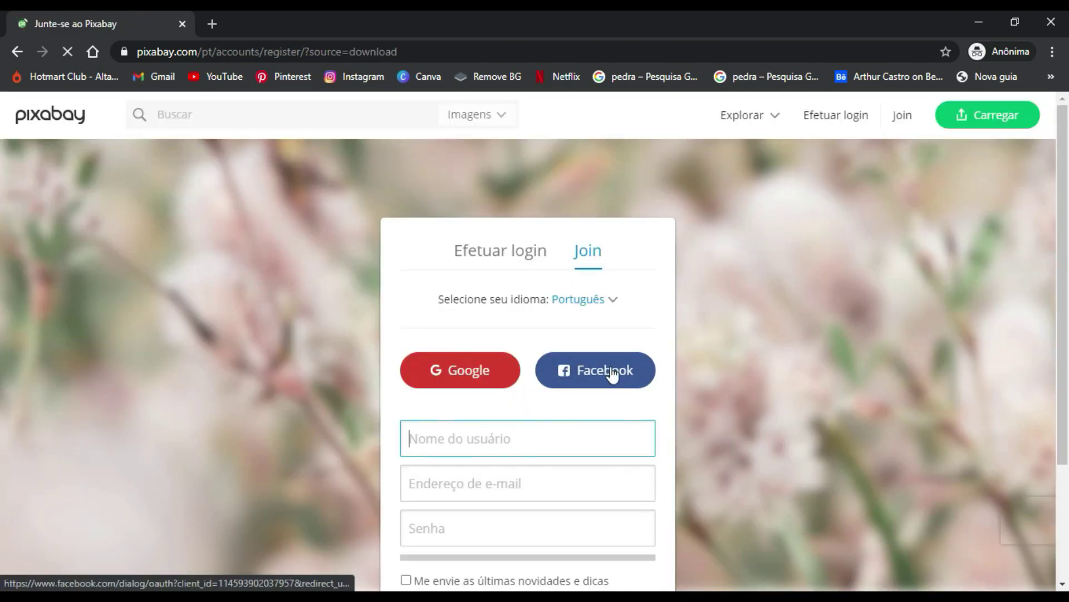
pyautogui.click(612, 372)
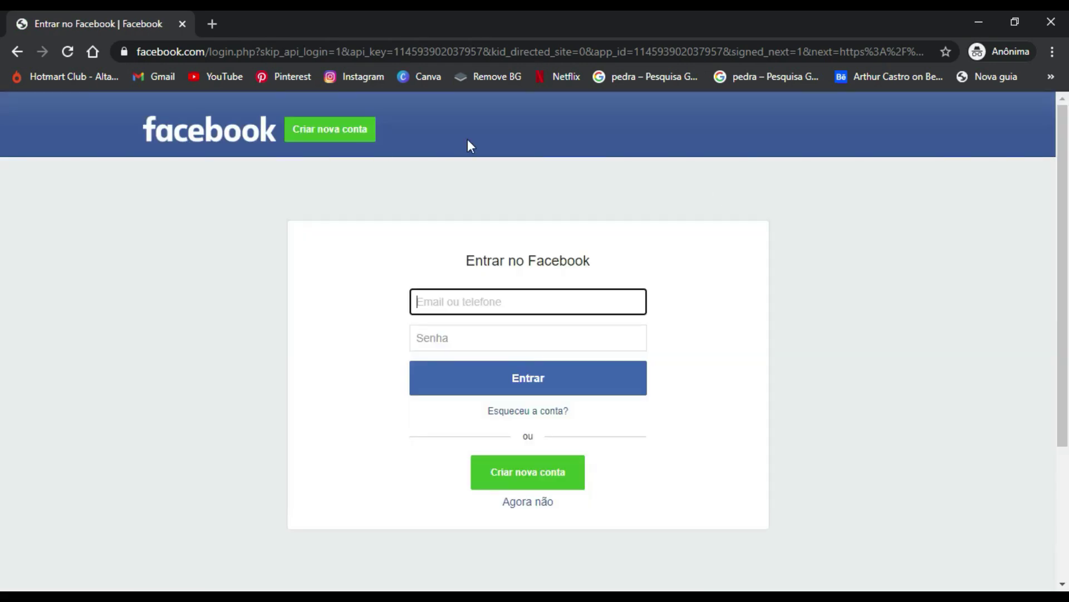
pyautogui.click(16, 52)
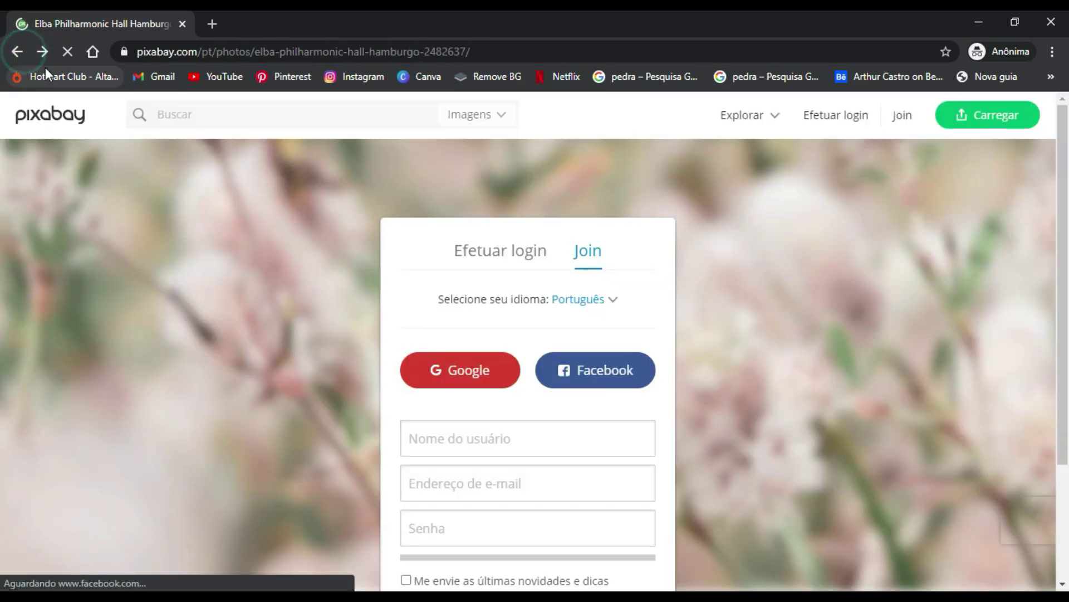
pyautogui.rightClick(489, 308)
pyautogui.click(526, 354)
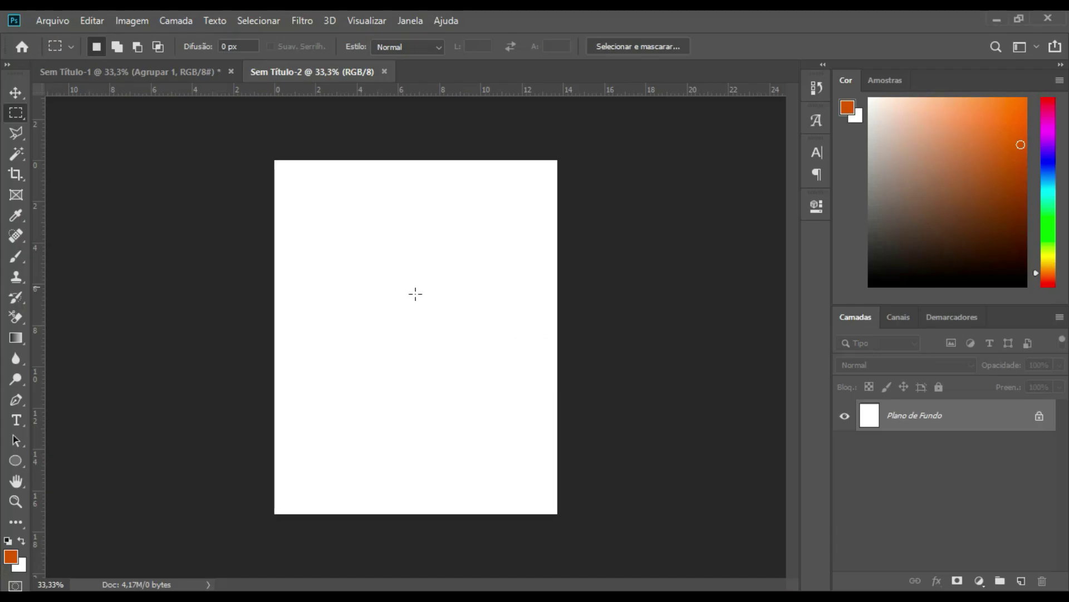
# - Paste the alley photo as Camada 1 and scale it to cover the whole canvas
pyautogui.hotkey('ctrl', 'v')
pyautogui.hotkey('ctrl', 't')
pyautogui.moveTo(543, 254); pyautogui.dragTo(636, 194)
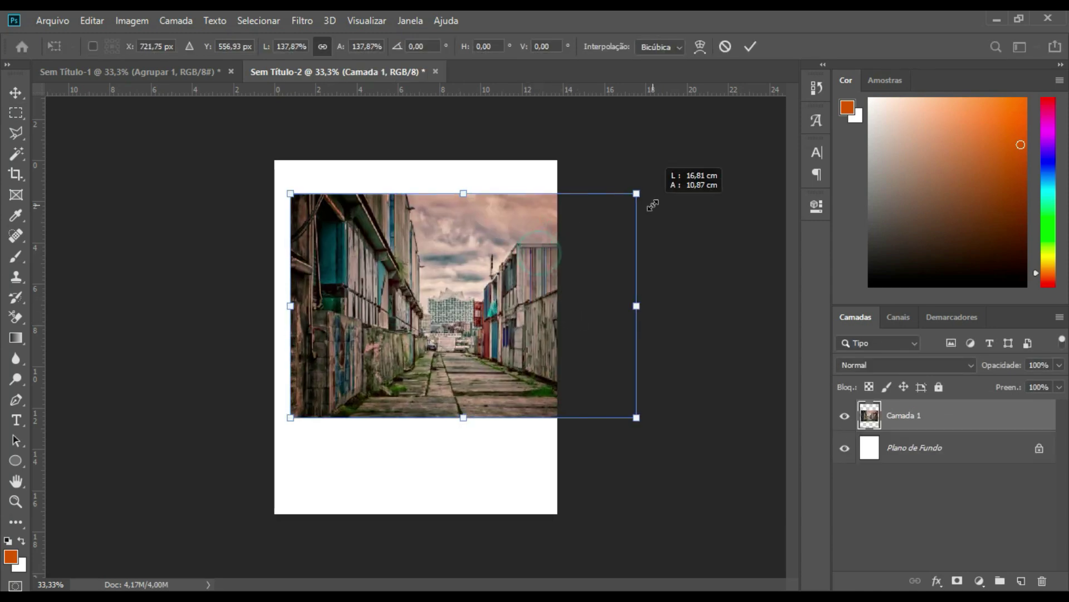
pyautogui.moveTo(620, 300); pyautogui.dragTo(554, 274)
pyautogui.moveTo(590, 385); pyautogui.dragTo(747, 485)
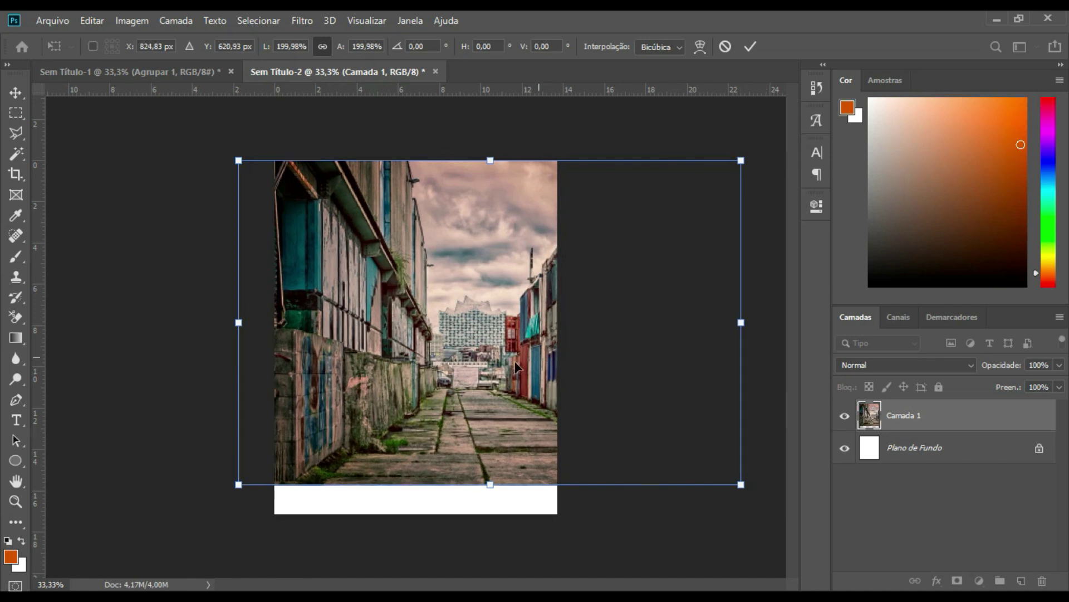
pyautogui.moveTo(517, 366); pyautogui.dragTo(454, 381)
pyautogui.moveTo(678, 172); pyautogui.dragTo(726, 143)
pyautogui.moveTo(645, 229)
pyautogui.mouseDown()
pyautogui.moveTo(606, 263)
pyautogui.moveTo(621, 262)
pyautogui.mouseUp()
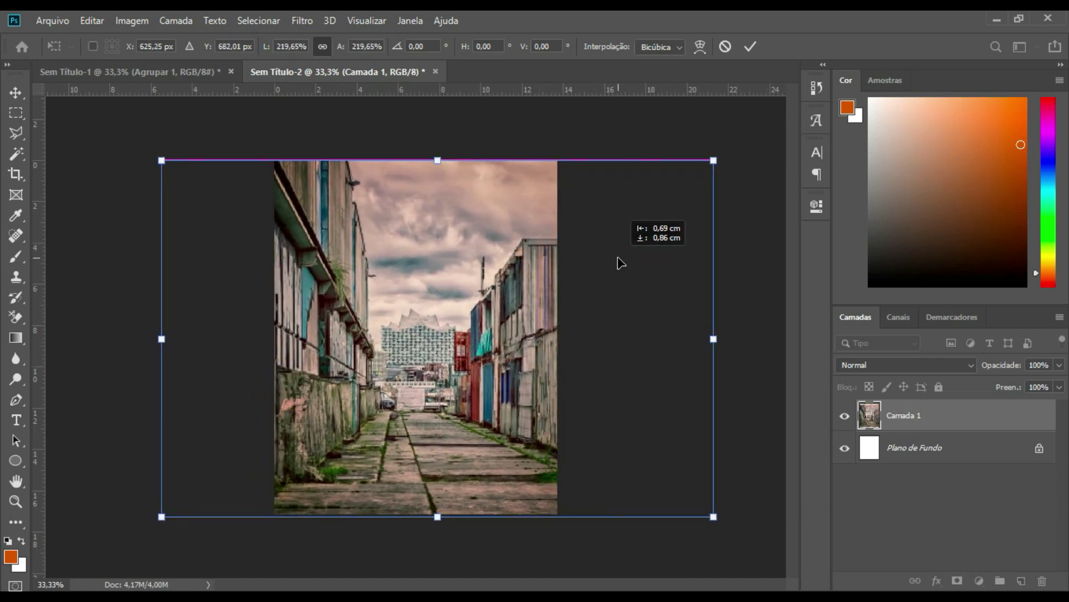
pyautogui.press('Return')
pyautogui.press('m')
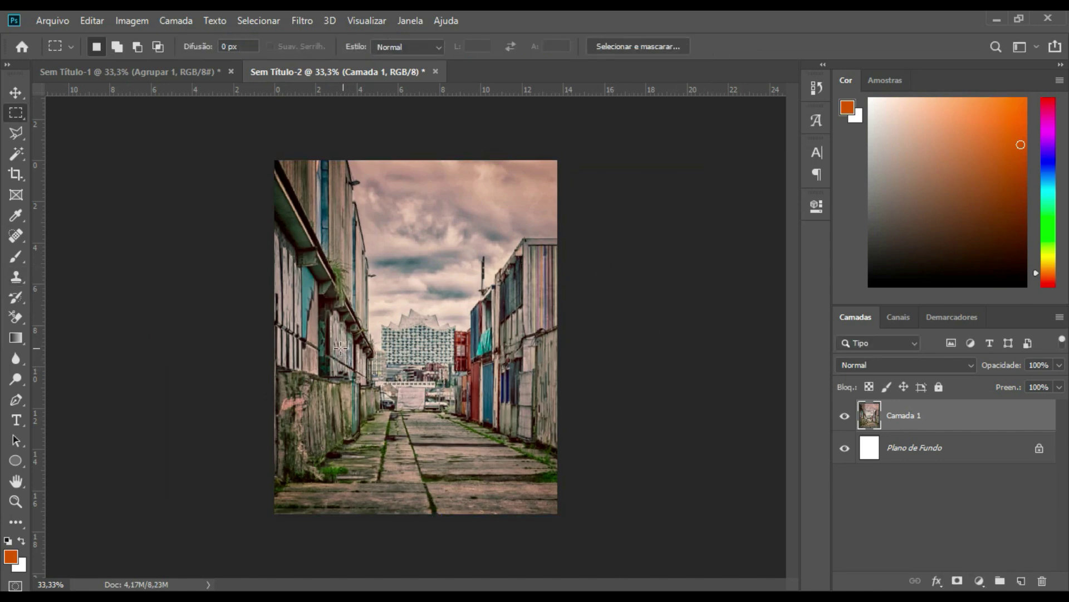
# - Add a Gradient Map adjustment layer above the alley photo
pyautogui.click(980, 581)
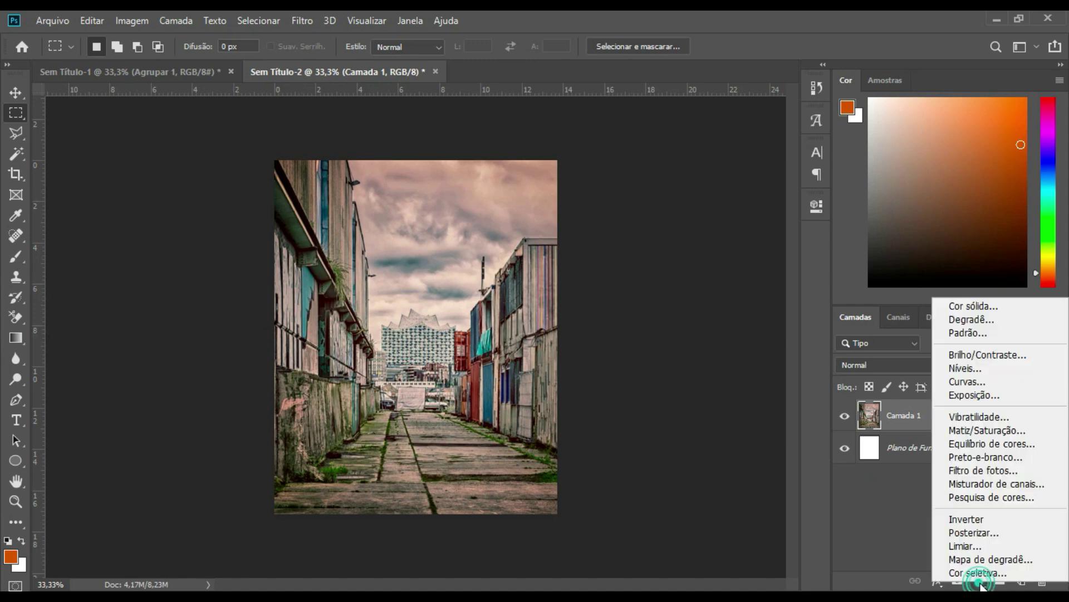
pyautogui.click(981, 582)
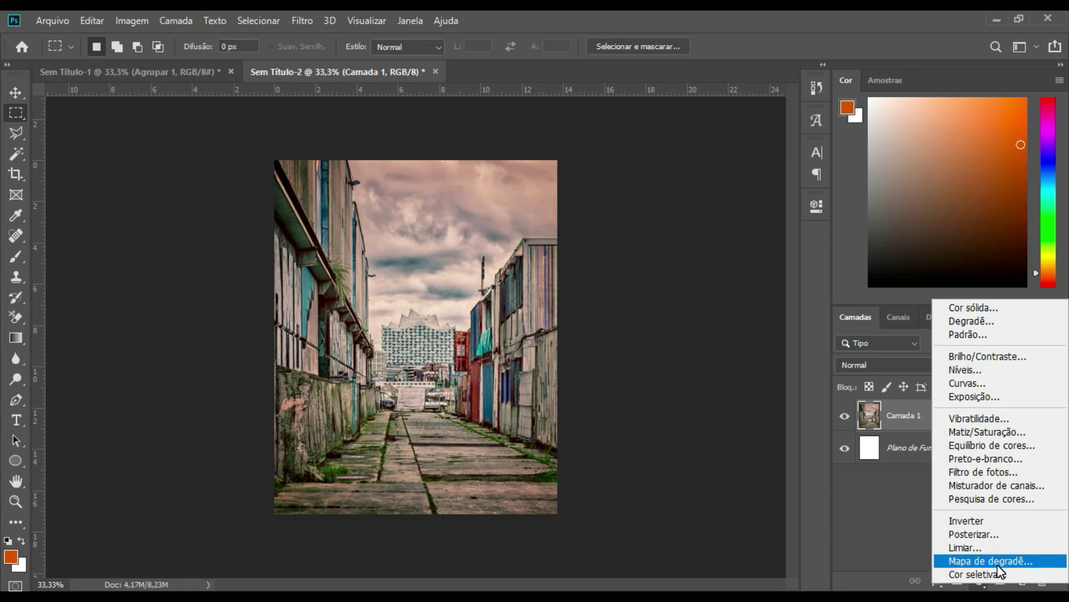
pyautogui.click(997, 561)
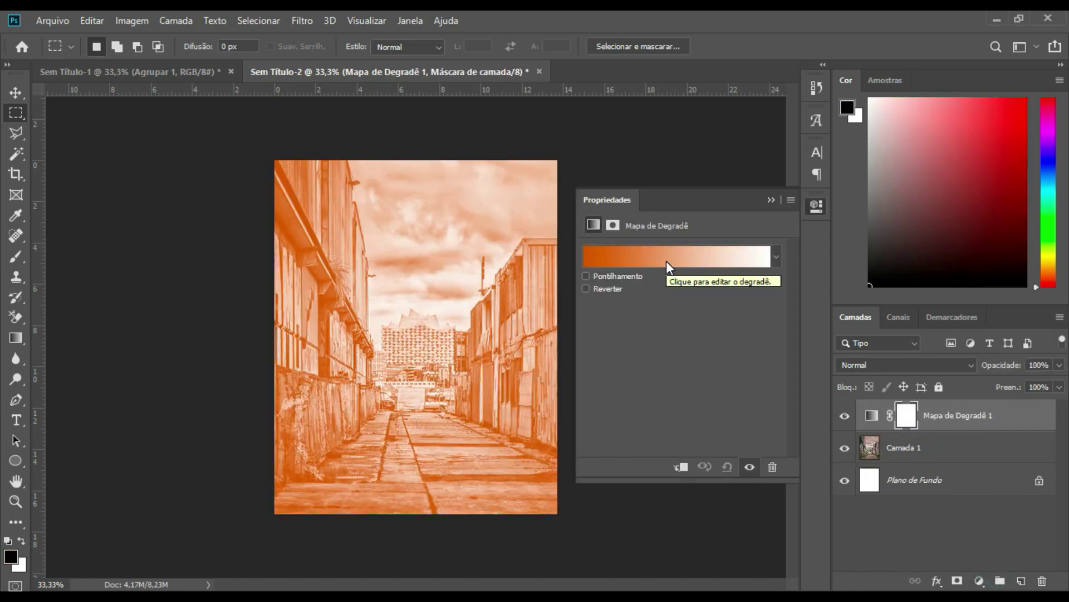
# - Set the gradient's left stop colour to #cecdcc in the Gradient Editor and confirm
pyautogui.click(669, 267)
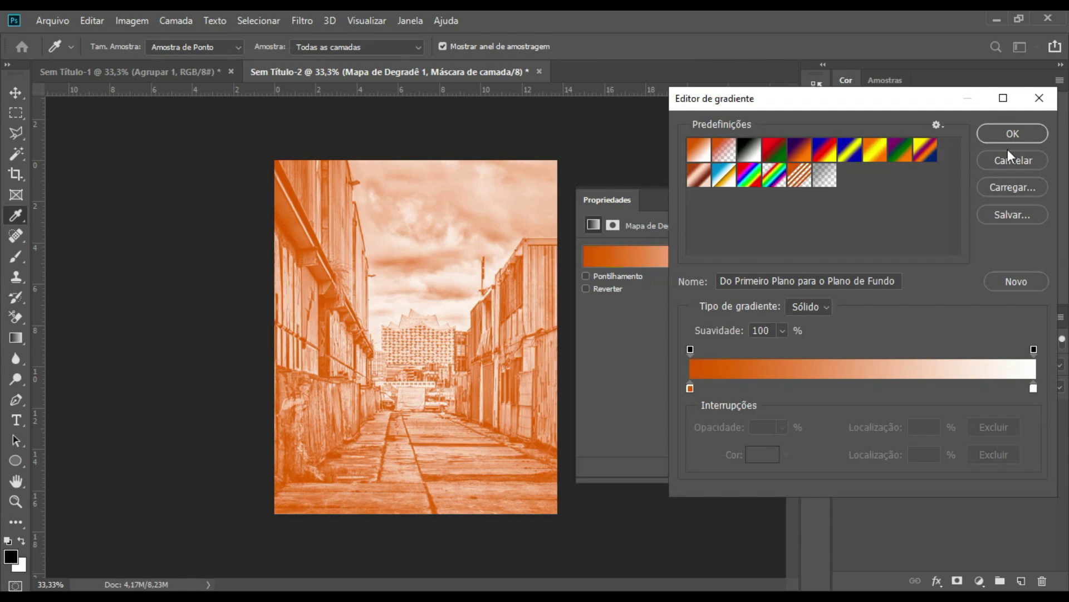
pyautogui.click(690, 388)
pyautogui.click(748, 450)
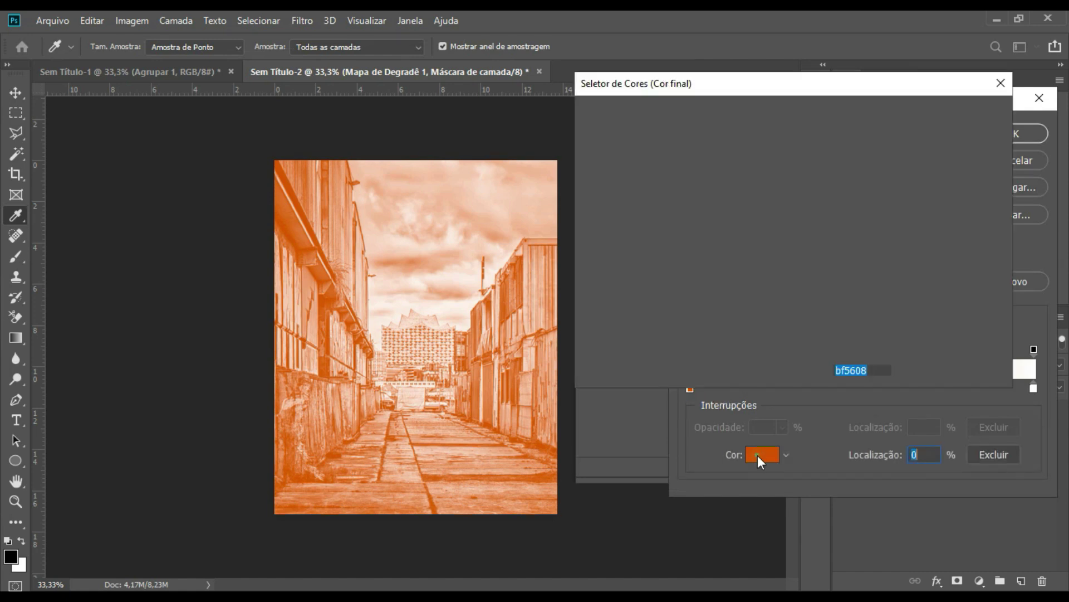
pyautogui.click(586, 197)
pyautogui.click(585, 188)
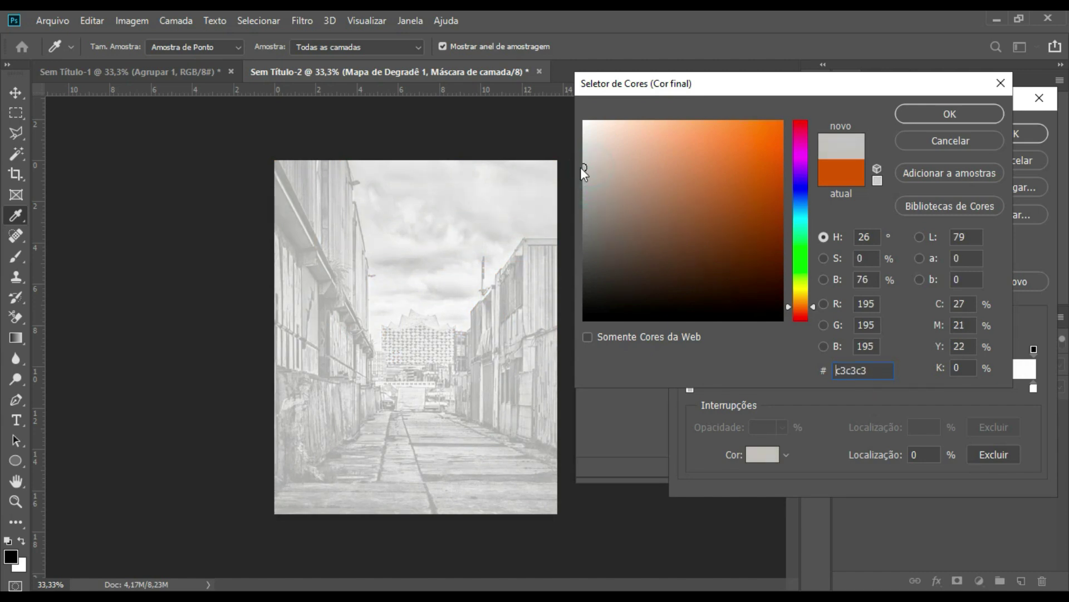
pyautogui.click(586, 158)
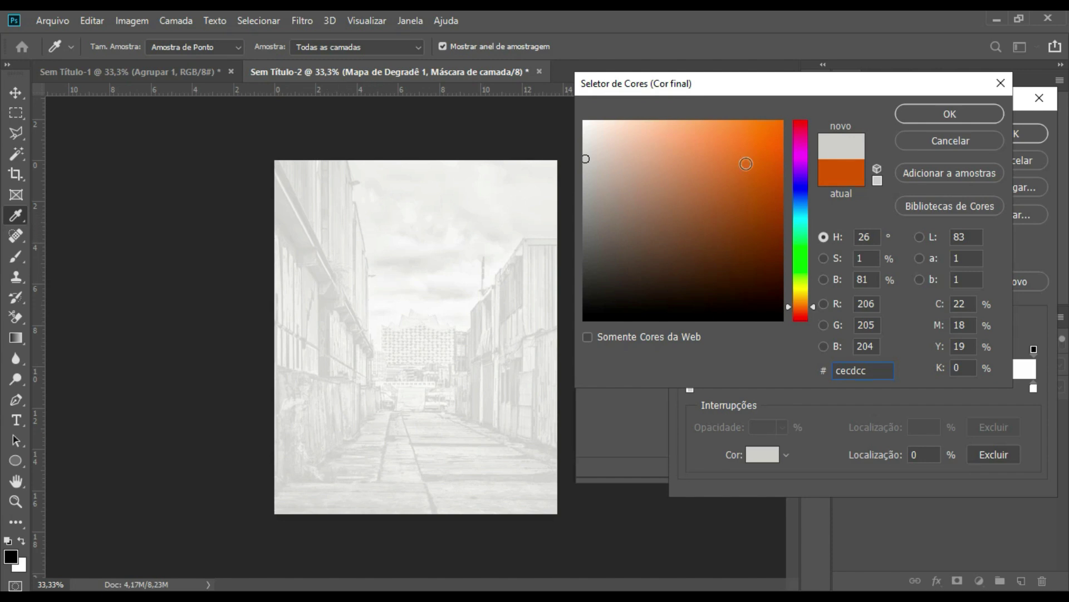
pyautogui.click(944, 114)
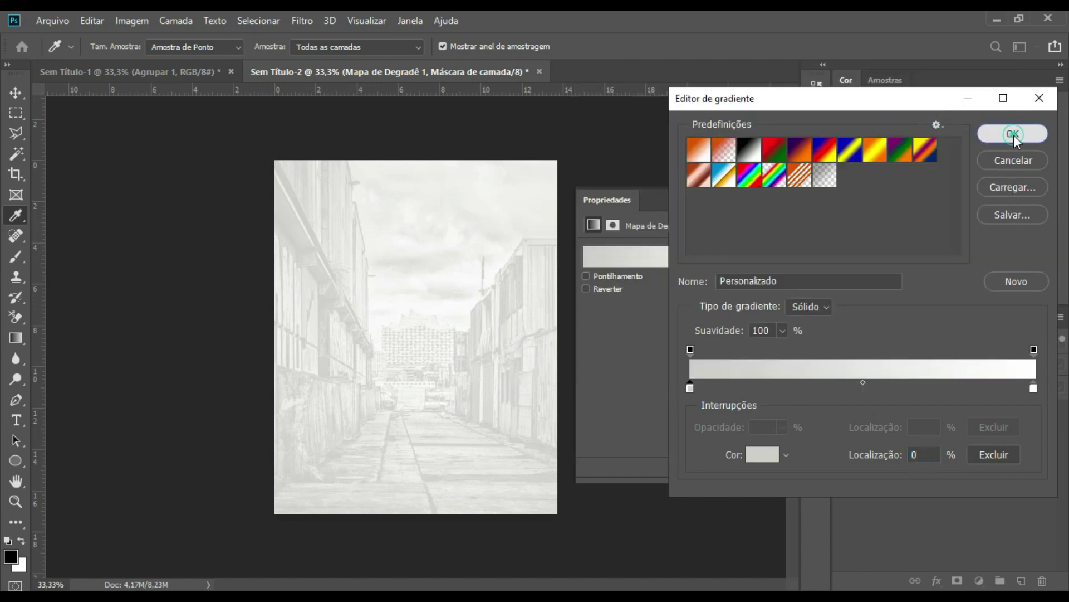
pyautogui.click(1012, 134)
pyautogui.click(771, 200)
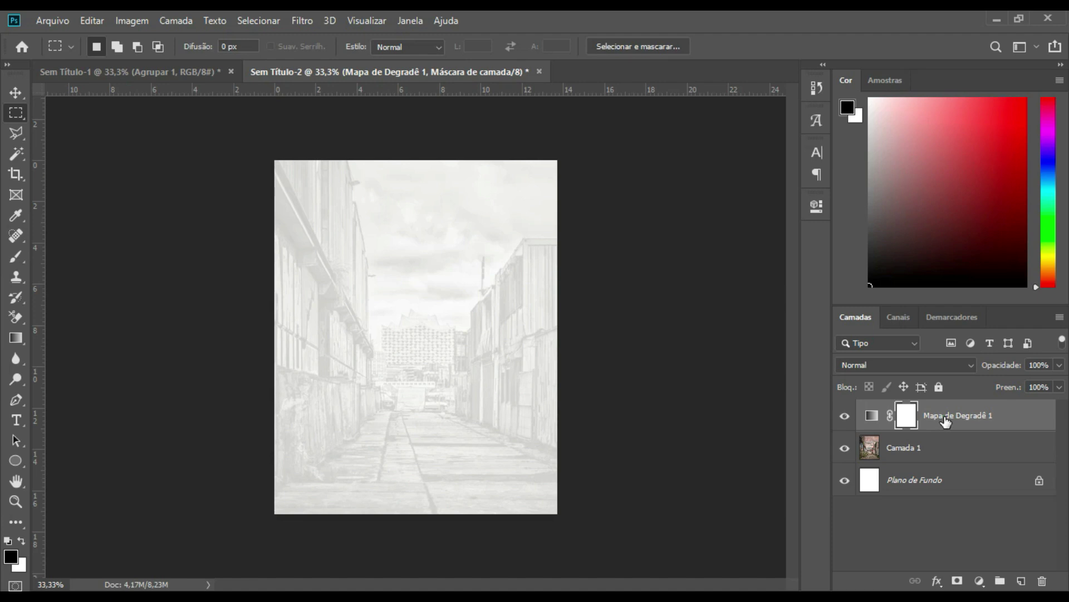
pyautogui.click(942, 424)
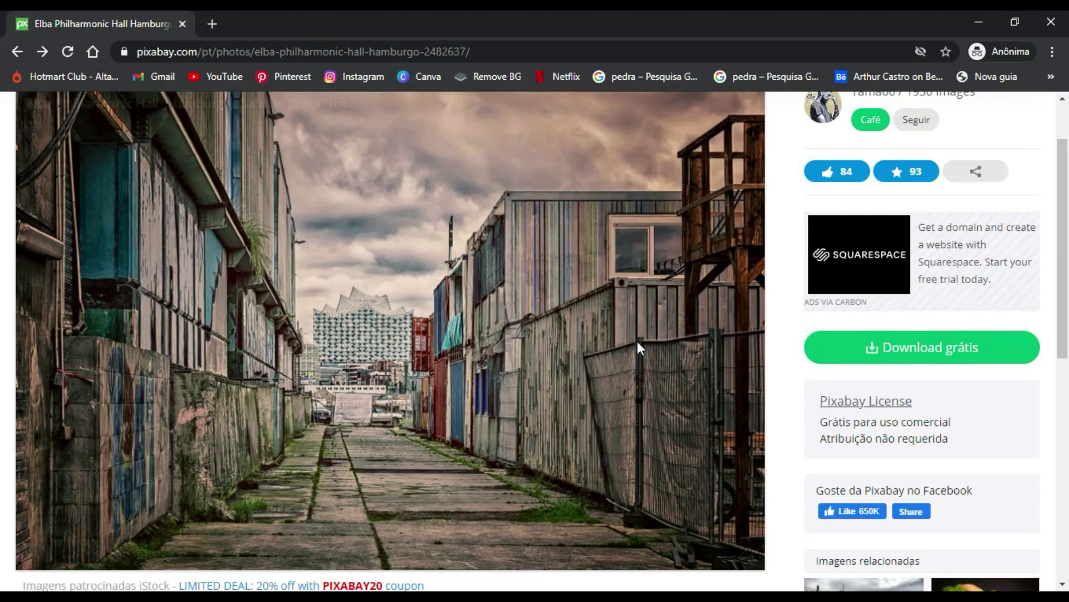
# - Search Google Images for 'texture dusty' in a new tab
pyautogui.click(201, 22)
pyautogui.click(245, 54)
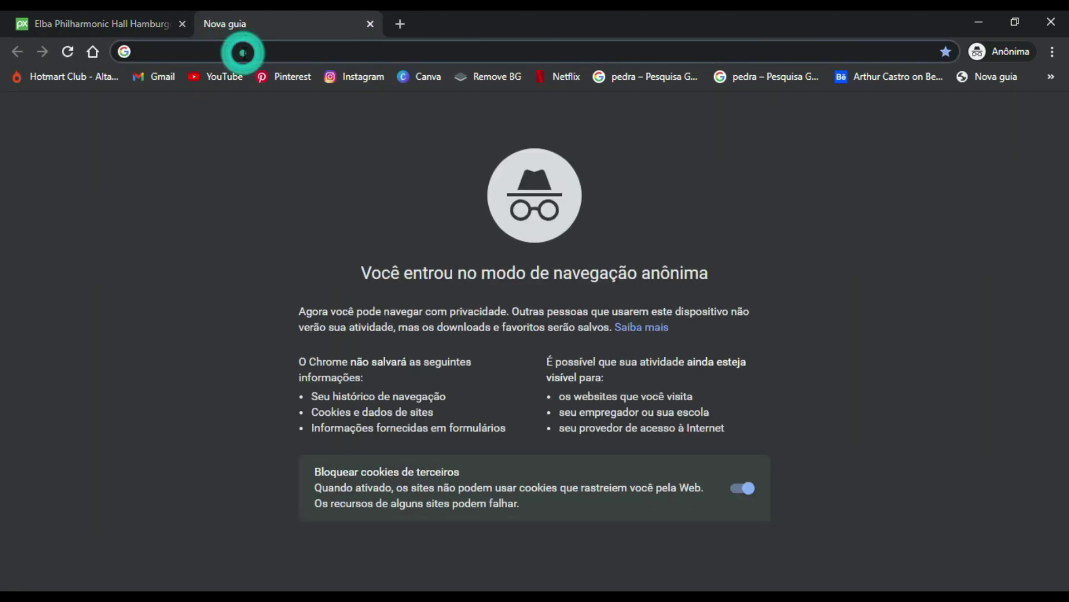
pyautogui.write('texture ')
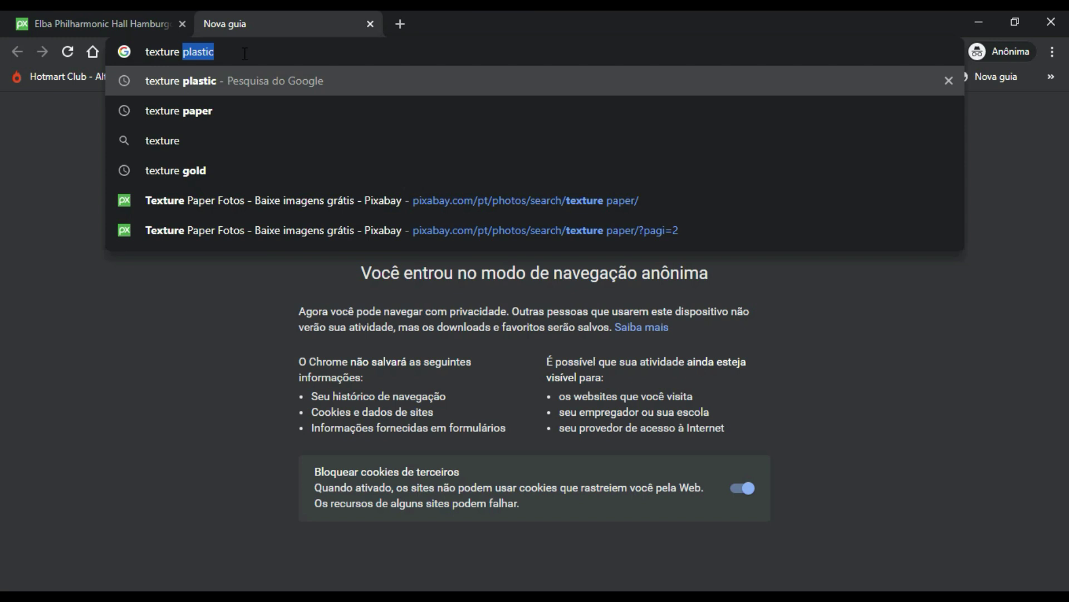
pyautogui.write('dusty')
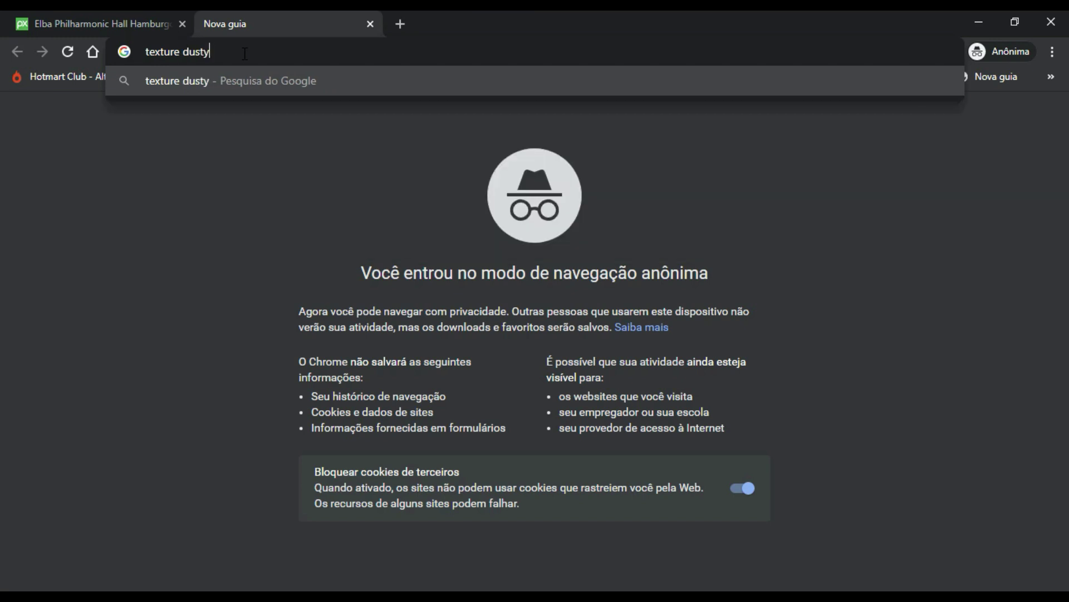
pyautogui.press('Return')
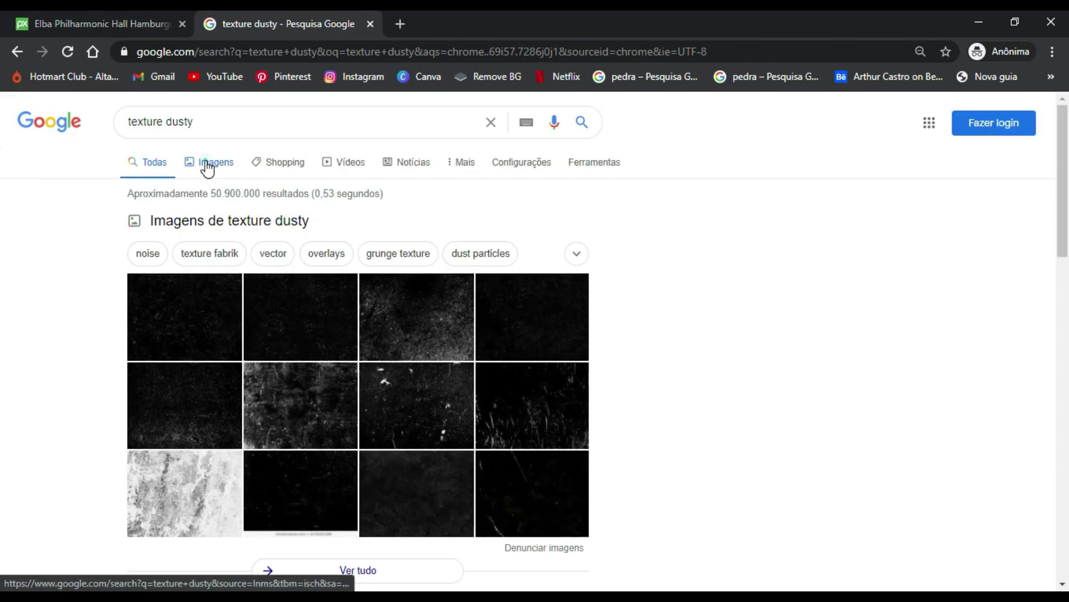
pyautogui.click(207, 163)
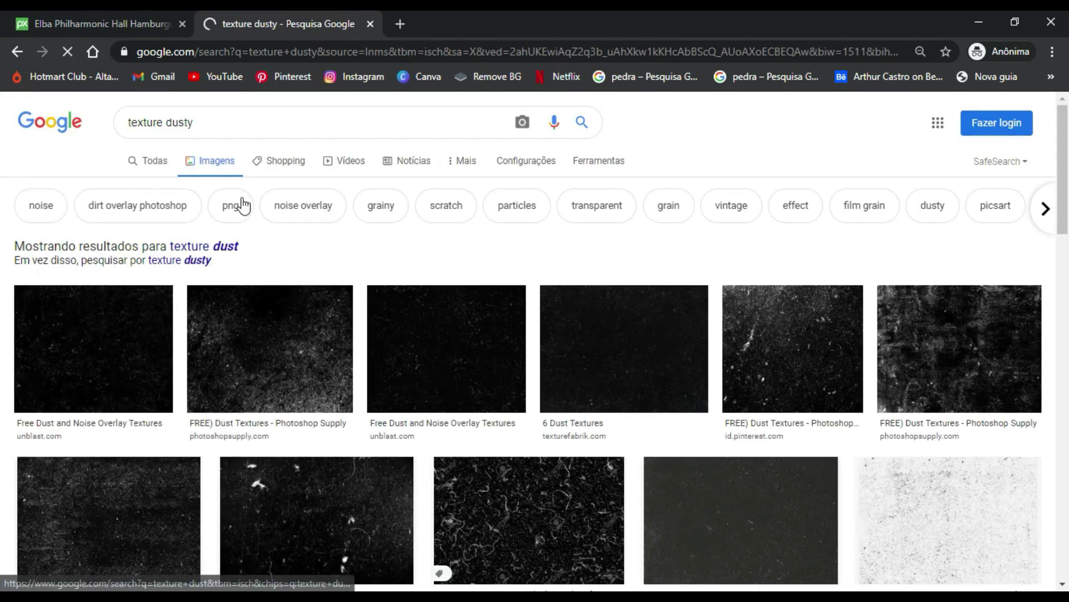
pyautogui.scroll(-3, 322, 282)
pyautogui.scroll(3, 218, 239)
pyautogui.scroll(-3, 374, 292)
pyautogui.scroll(3, 389, 299)
# - Copy the template.net dust texture from 'texture dust' results and paste it into the poster
pyautogui.click(226, 246)
pyautogui.scroll(-1, 560, 318)
pyautogui.scroll(-1, 574, 309)
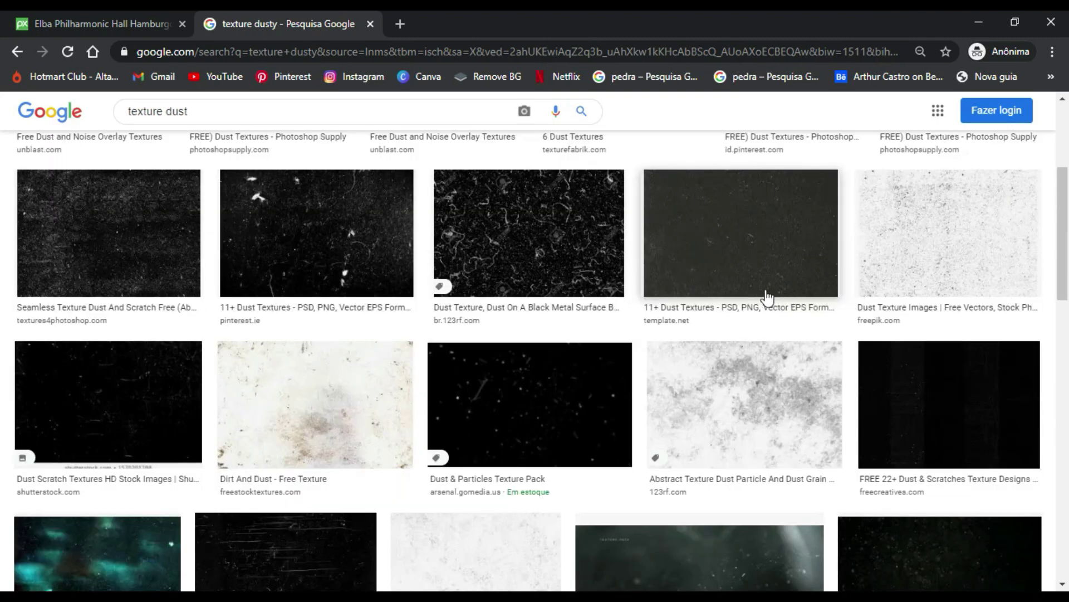
pyautogui.scroll(-1, 697, 318)
pyautogui.click(687, 301)
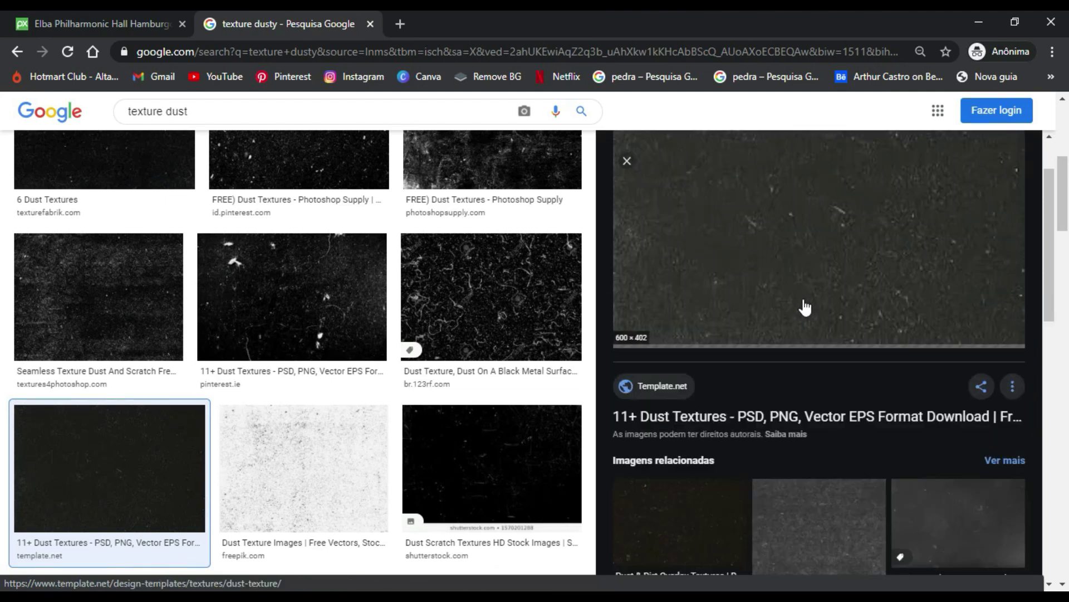
pyautogui.rightClick(810, 296)
pyautogui.click(861, 458)
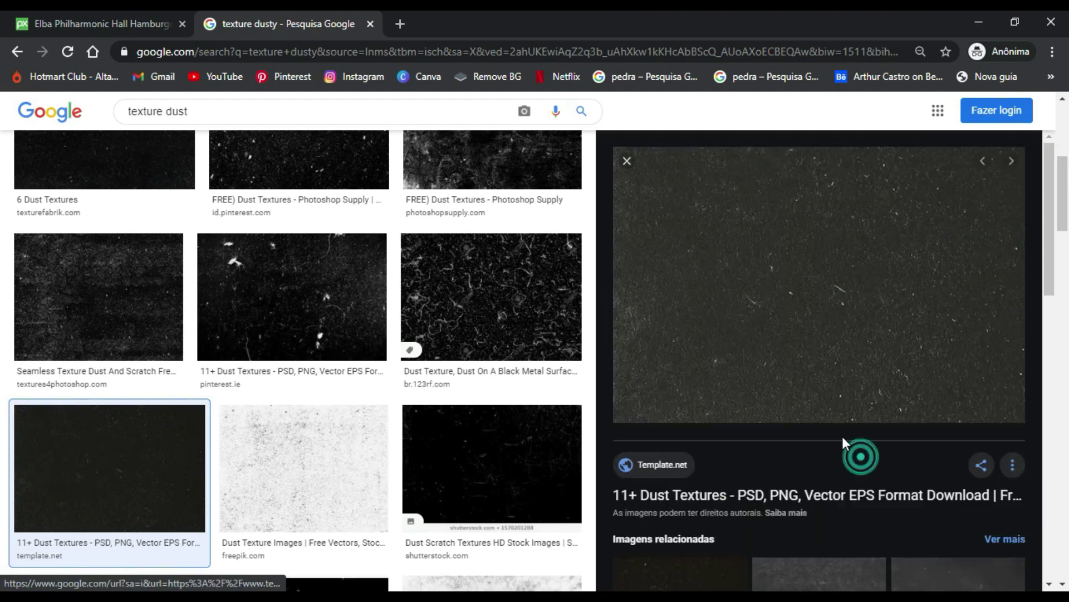
pyautogui.hotkey('ctrl', 'v')
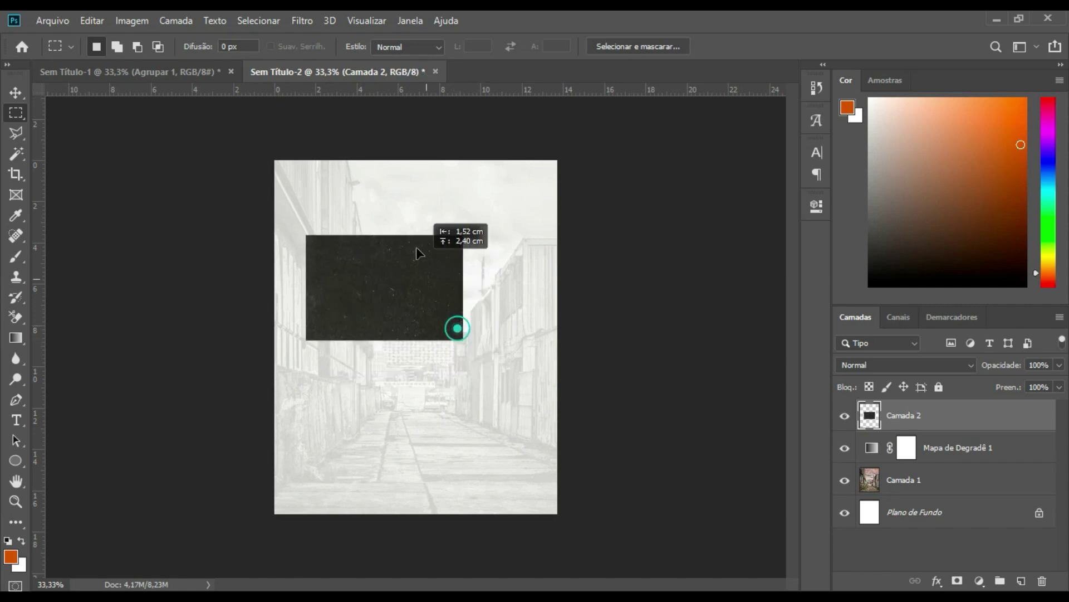
# - Move the dust texture to the top-left corner and set its blend mode to Sobrepor (Overlay)
pyautogui.moveTo(485, 374); pyautogui.dragTo(422, 251)
pyautogui.click(941, 363)
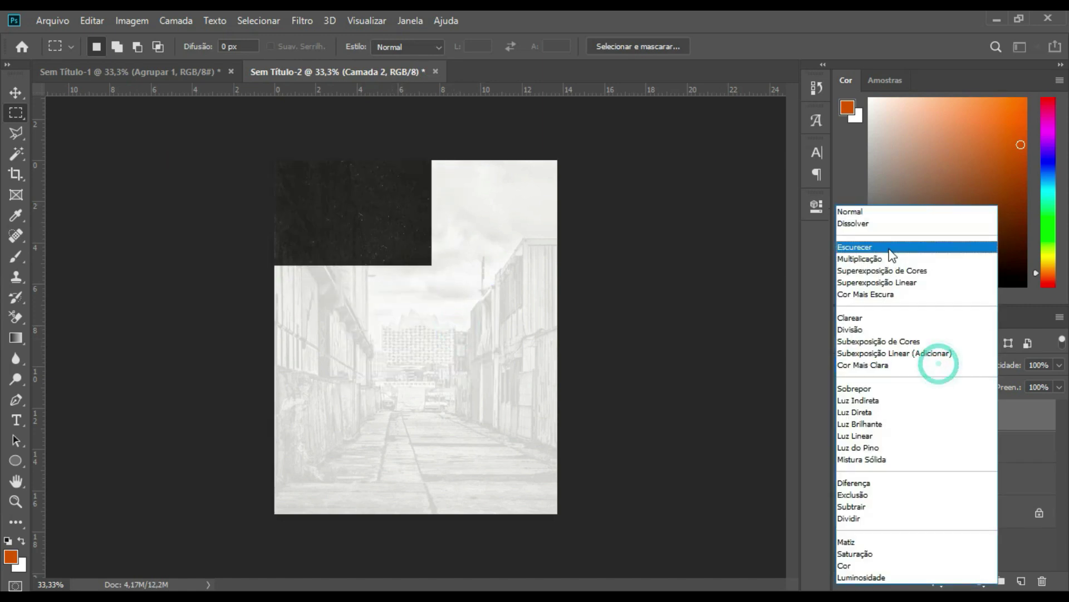
pyautogui.click(893, 388)
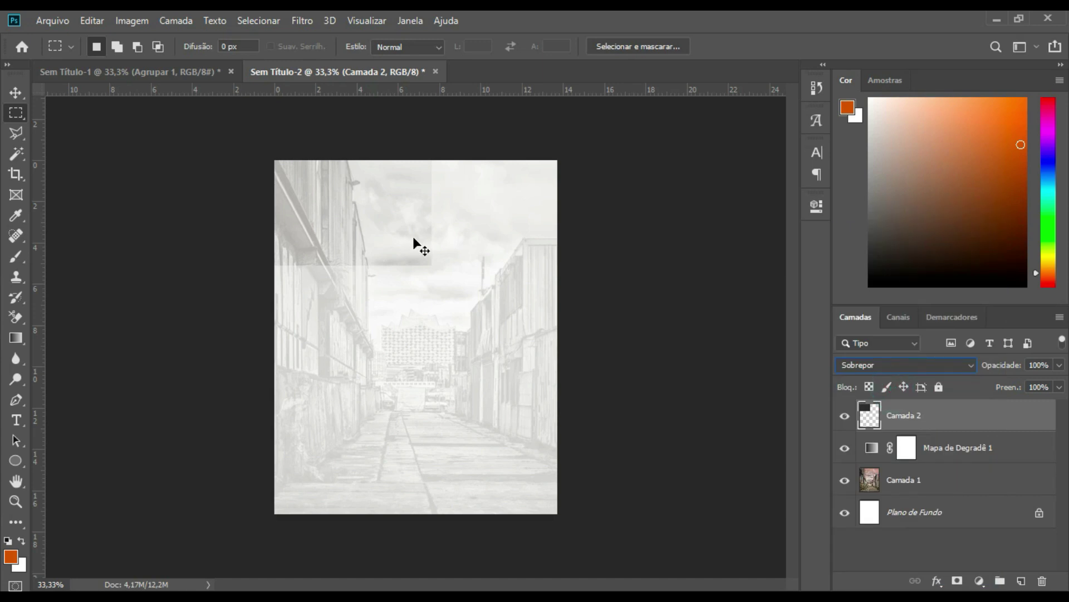
pyautogui.scroll(2, 415, 240)
pyautogui.scroll(1, 429, 232)
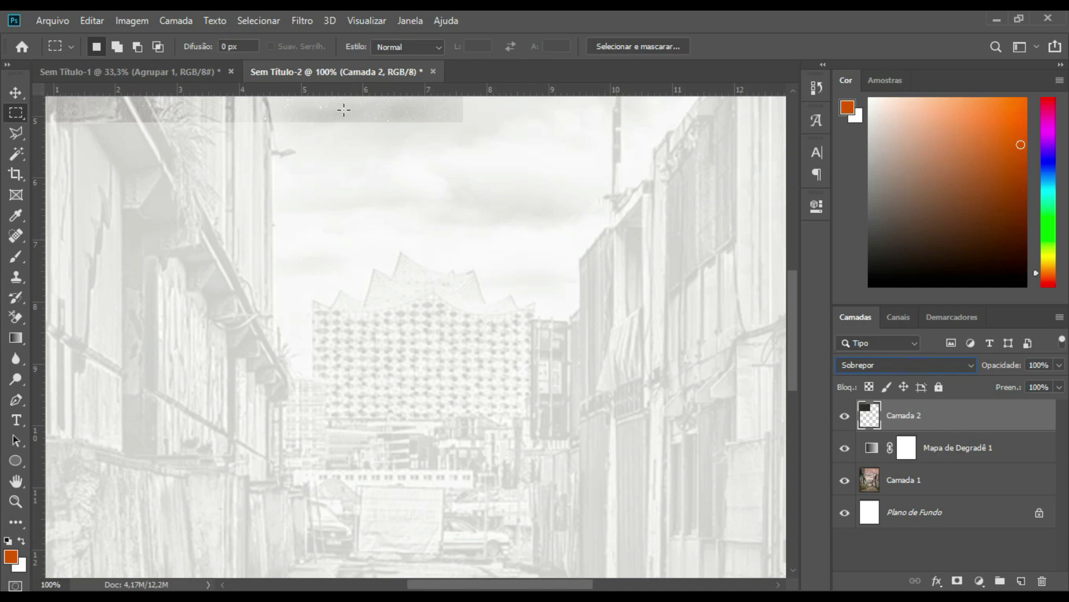
pyautogui.moveTo(794, 339); pyautogui.dragTo(792, 252)
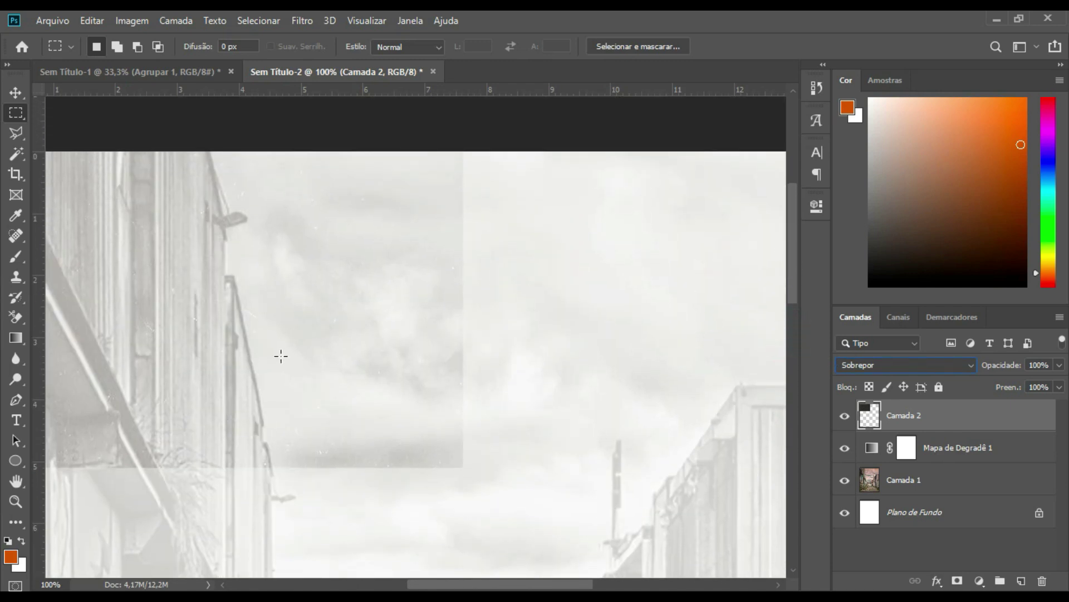
pyautogui.scroll(-3, 281, 355)
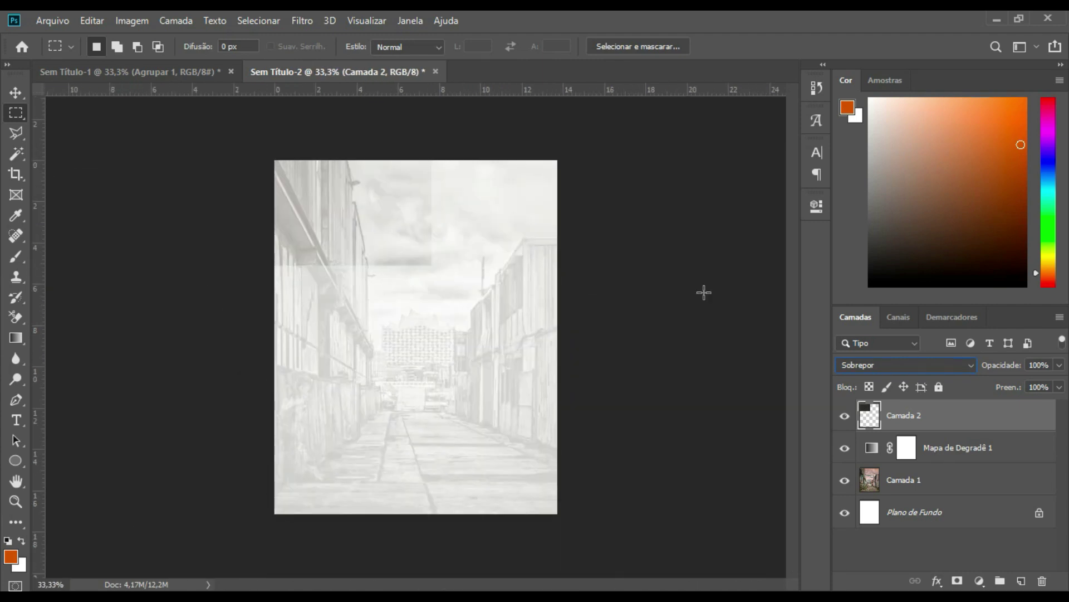
# - Return the dust layer to Normal blending and reposition it, undoing a trial enlargement
pyautogui.click(882, 366)
pyautogui.click(876, 210)
pyautogui.moveTo(318, 238)
pyautogui.mouseDown()
pyautogui.moveTo(349, 248)
pyautogui.moveTo(331, 262)
pyautogui.mouseUp()
pyautogui.hotkey('ctrl', 't')
pyautogui.moveTo(449, 184)
pyautogui.mouseDown()
pyautogui.moveTo(760, 98)
pyautogui.moveTo(430, 322)
pyautogui.moveTo(423, 351)
pyautogui.mouseUp()
pyautogui.press('Return')
pyautogui.press('m')
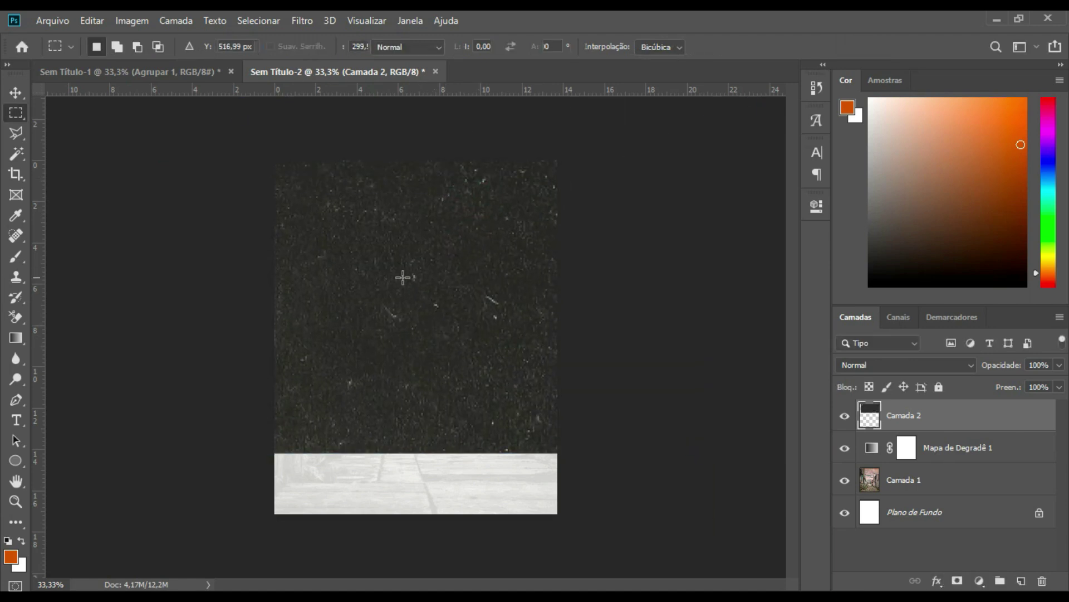
pyautogui.hotkey('ctrl', 'z')
# - Duplicate the dust rectangle beside the original and flip the copy horizontally
pyautogui.moveTo(452, 254)
pyautogui.keyDown('ctrl'); pyautogui.keyDown('alt'); pyautogui.mouseDown()
pyautogui.moveTo(401, 224)
pyautogui.moveTo(504, 225)
pyautogui.mouseUp(); pyautogui.keyUp('alt'); pyautogui.keyUp('ctrl')
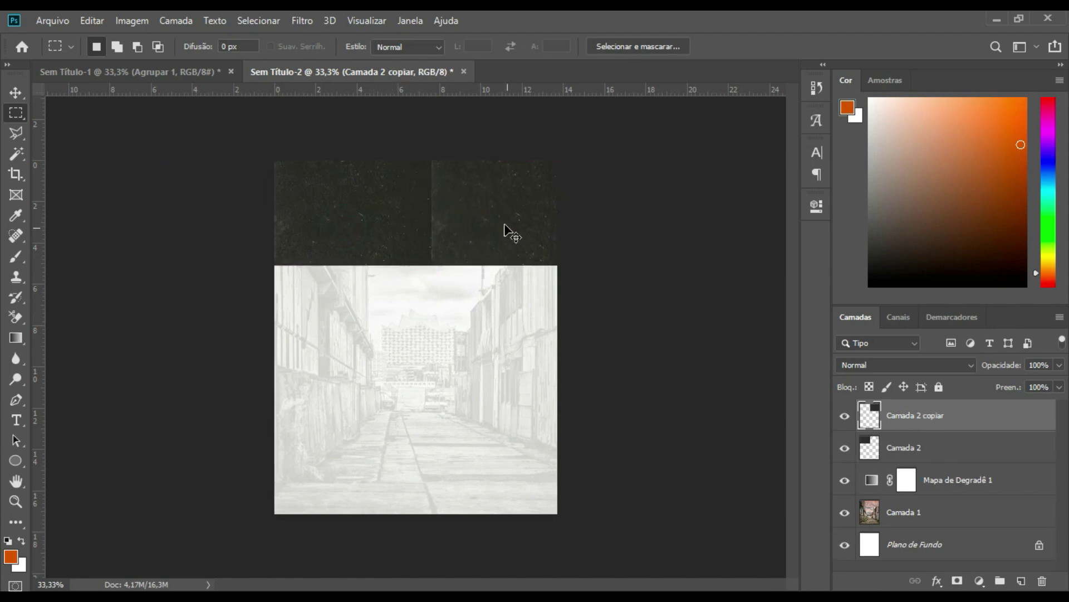
pyautogui.hotkey('ctrl', 't')
pyautogui.rightClick(504, 231)
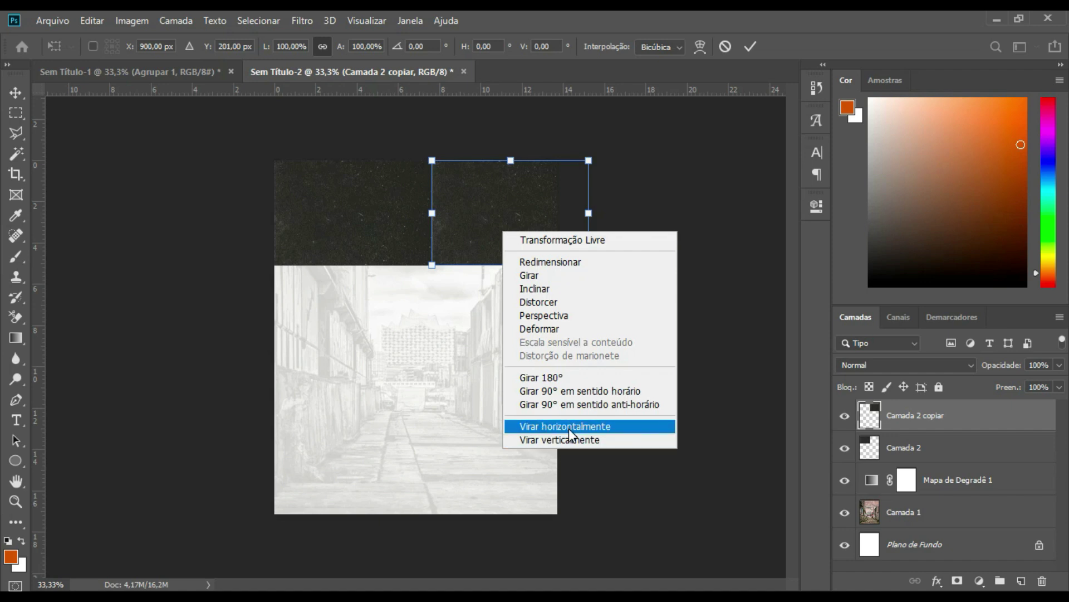
pyautogui.click(569, 427)
pyautogui.press('m')
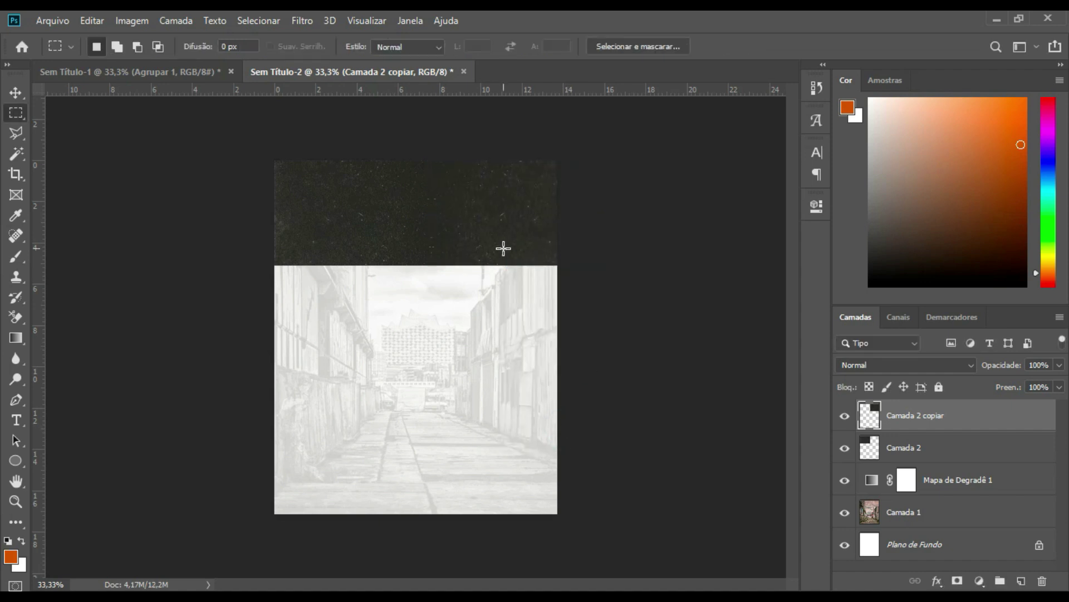
# - Select both dark texture layers and merge them into one
pyautogui.keyDown('shift'); pyautogui.click(926, 447); pyautogui.keyUp('shift')
pyautogui.rightClick(924, 426)
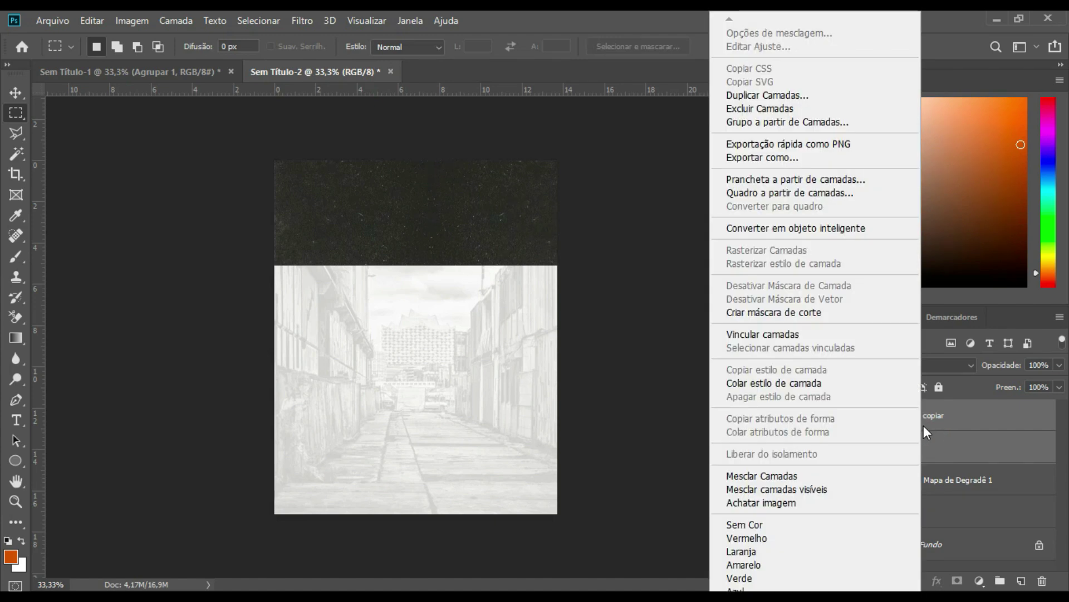
pyautogui.click(987, 425)
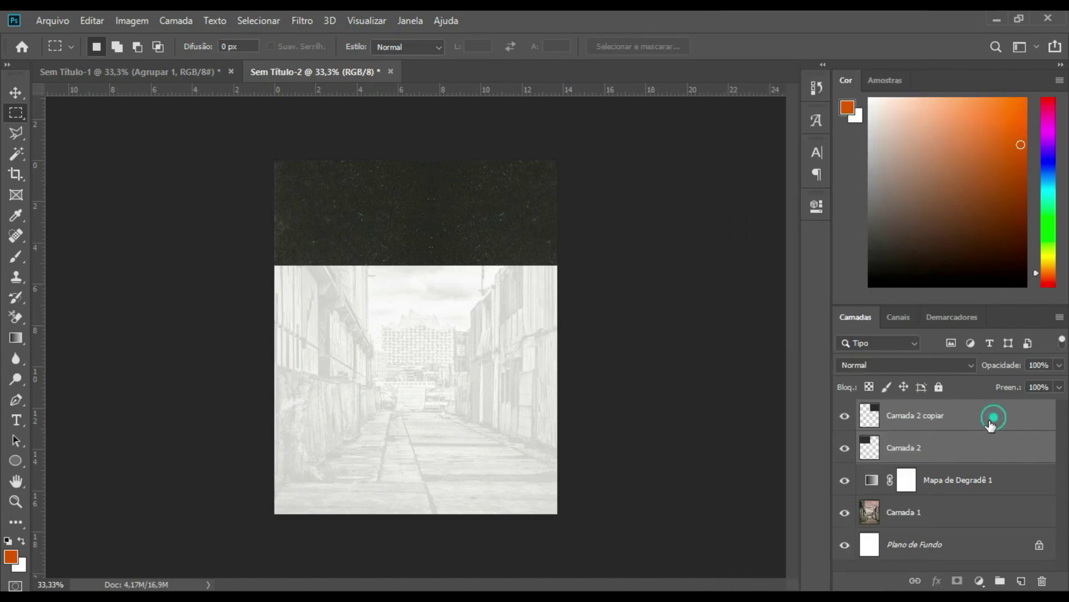
pyautogui.click(949, 419)
pyautogui.click(936, 417)
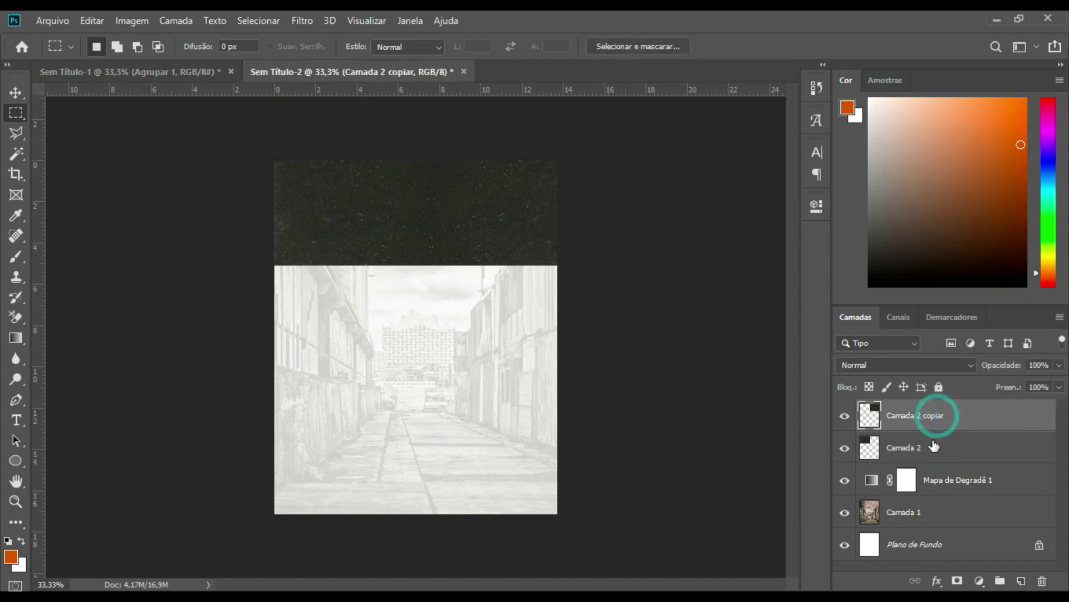
pyautogui.keyDown('shift'); pyautogui.click(936, 443); pyautogui.keyUp('shift')
pyautogui.rightClick(921, 423)
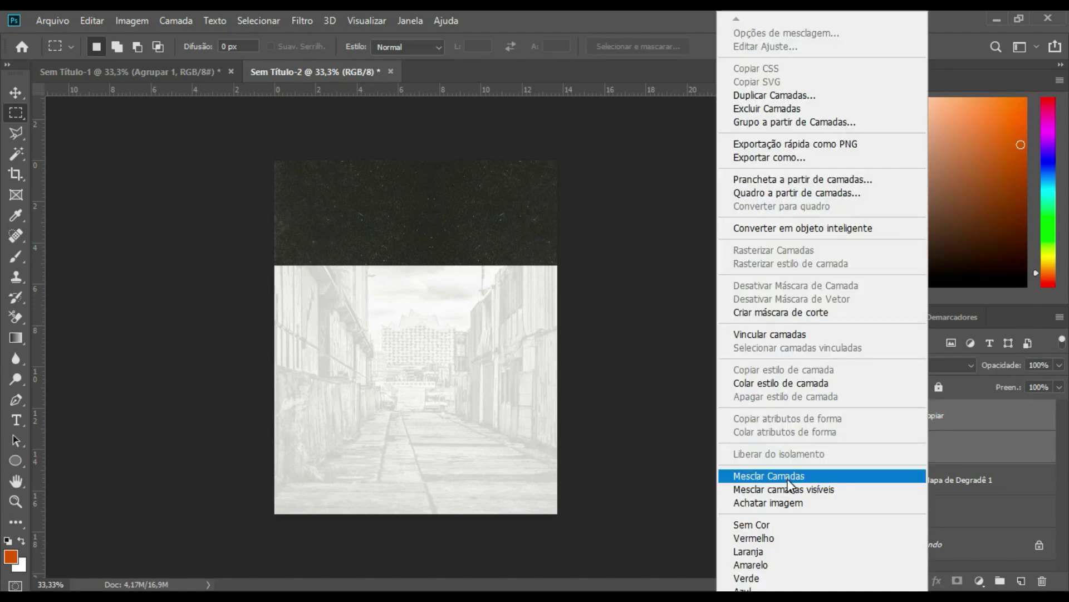
pyautogui.click(768, 475)
# - Rotate the merged texture 90° onto the right side and place a copy to its left
pyautogui.hotkey('ctrl', 't')
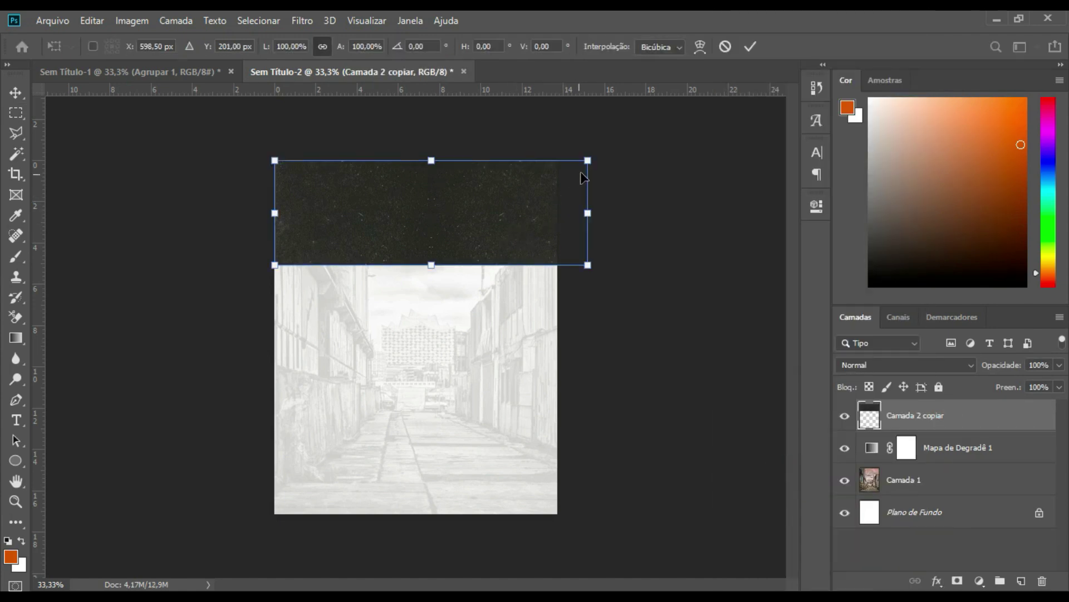
pyautogui.moveTo(618, 140); pyautogui.dragTo(504, 399)
pyautogui.moveTo(440, 229)
pyautogui.mouseDown()
pyautogui.moveTo(488, 354)
pyautogui.moveTo(511, 334)
pyautogui.mouseUp()
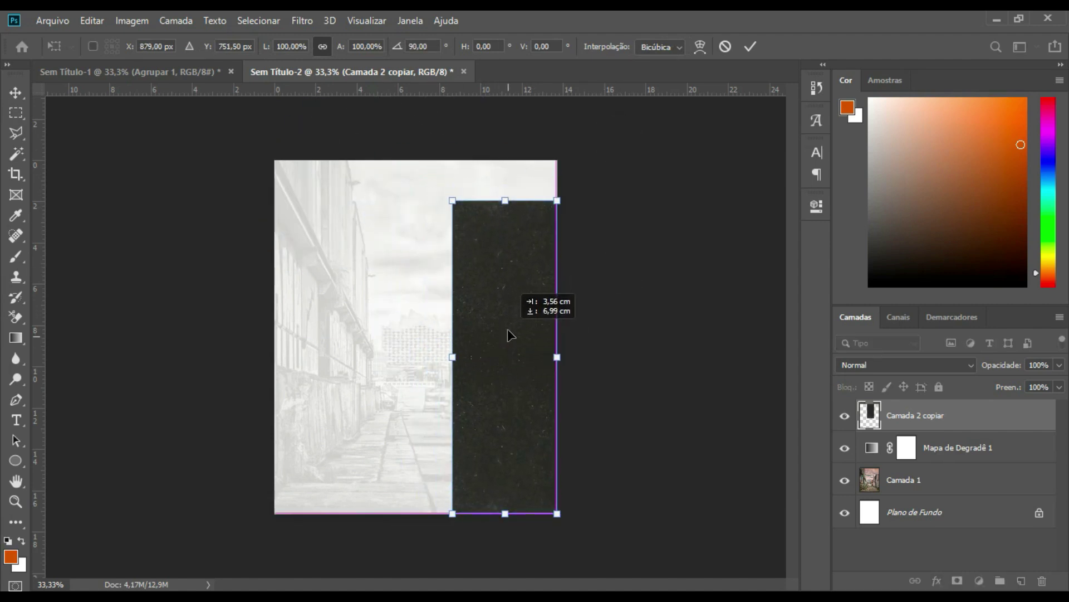
pyautogui.press('Return')
pyautogui.hotkey('ctrl', 'j')
pyautogui.moveTo(604, 309); pyautogui.dragTo(502, 316)
# - Merge the two texture strips and slide a duplicate to the poster's left edge
pyautogui.keyDown('shift'); pyautogui.click(931, 449); pyautogui.keyUp('shift')
pyautogui.rightClick(933, 430)
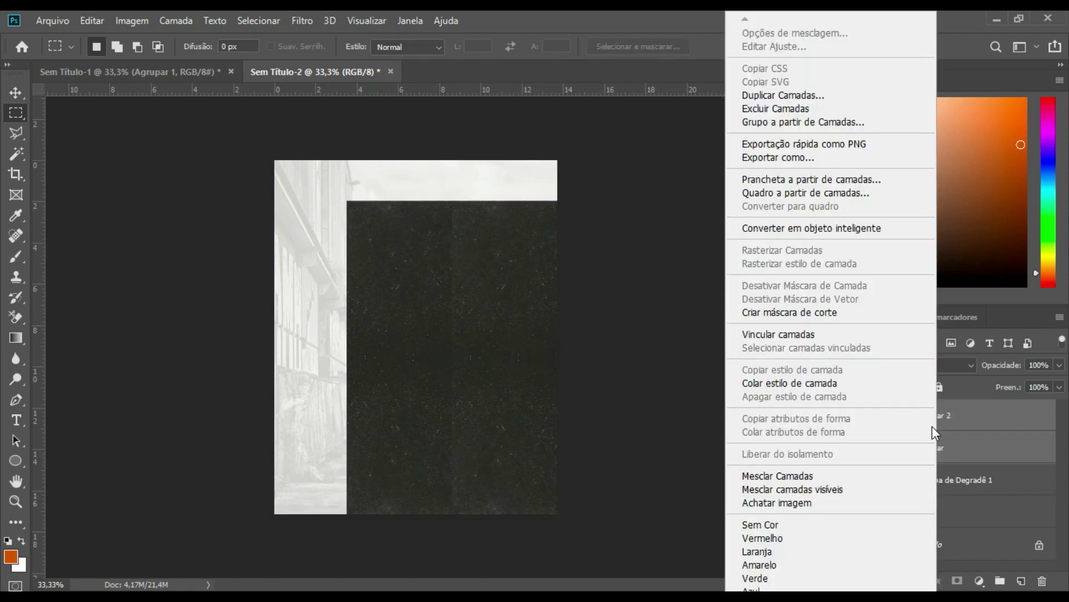
pyautogui.click(823, 474)
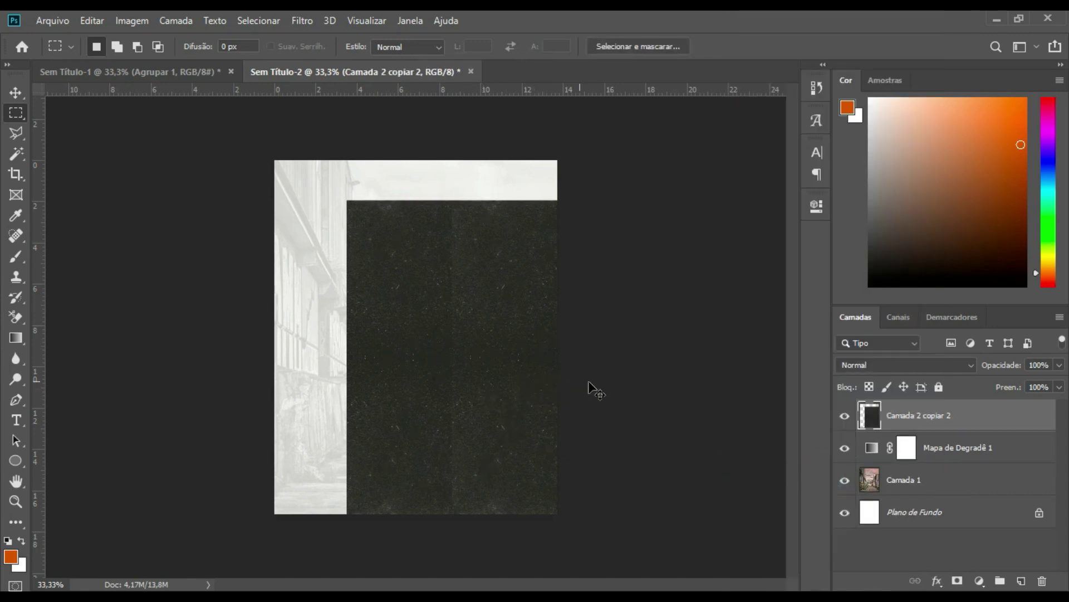
pyautogui.hotkey('ctrl', 'j')
pyautogui.moveTo(496, 379); pyautogui.dragTo(424, 378)
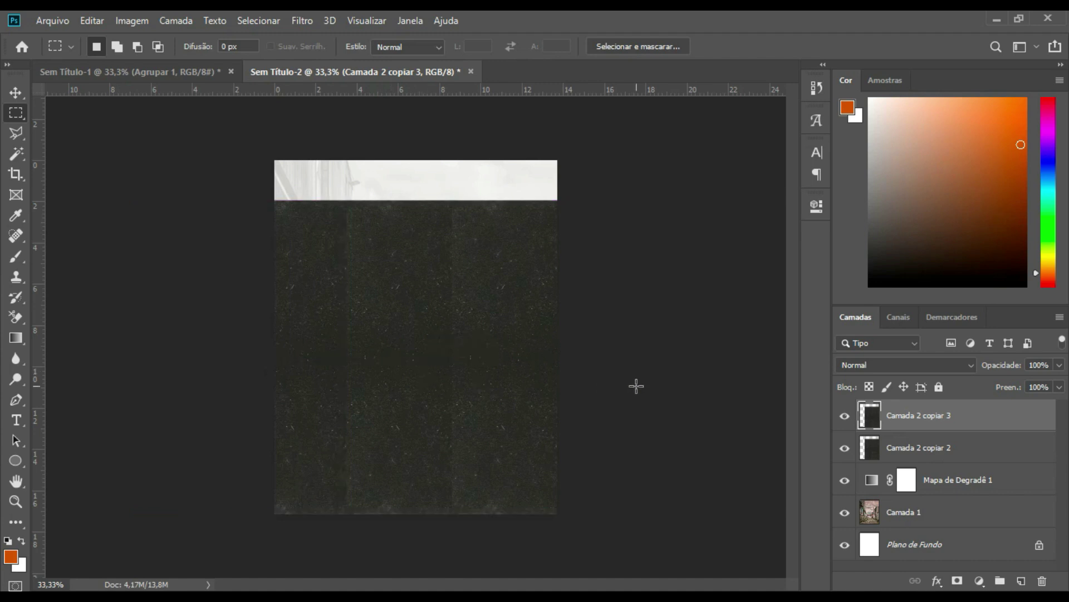
# - Merge the texture layers, duplicate them again, and move the copy up over the top strip
pyautogui.keyDown('shift'); pyautogui.click(933, 448); pyautogui.keyUp('shift')
pyautogui.rightClick(935, 446)
pyautogui.click(788, 475)
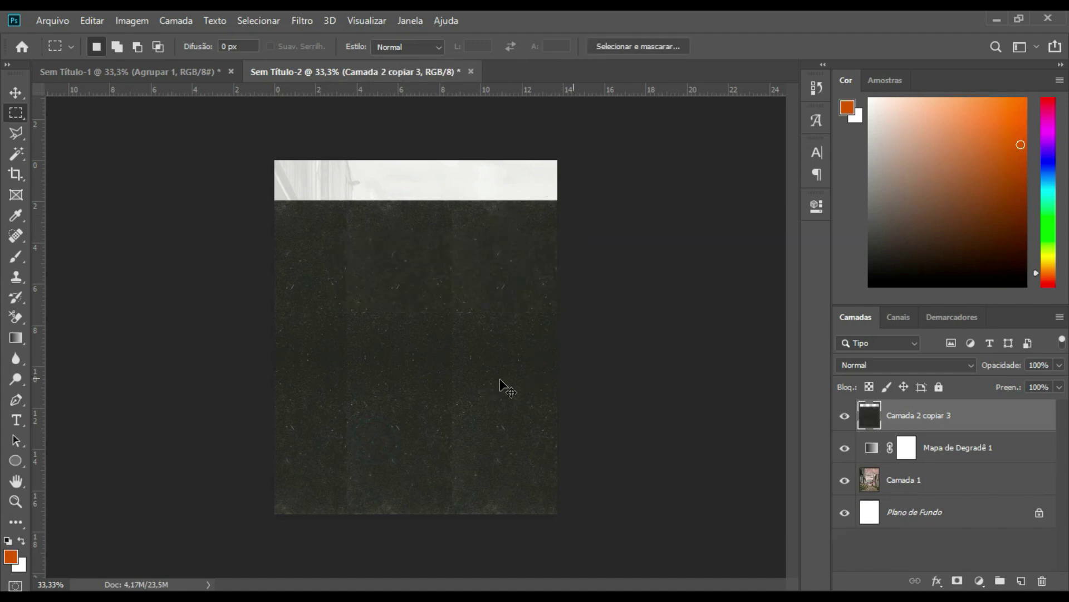
pyautogui.click(335, 446)
pyautogui.hotkey('ctrl', 'j')
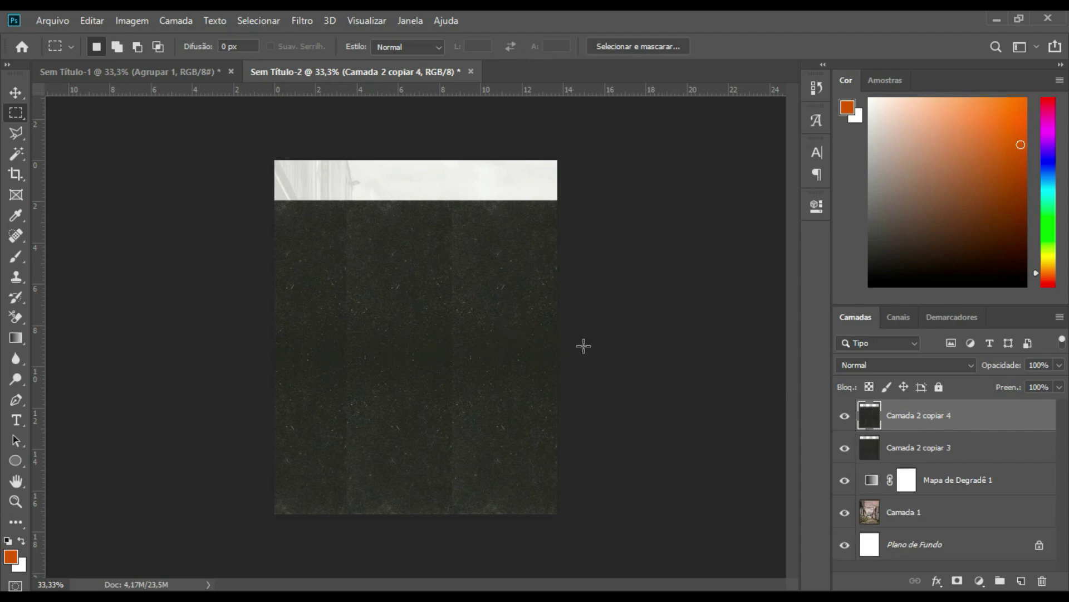
pyautogui.hotkey('ctrl', '-')
pyautogui.hotkey('ctrl', '-')
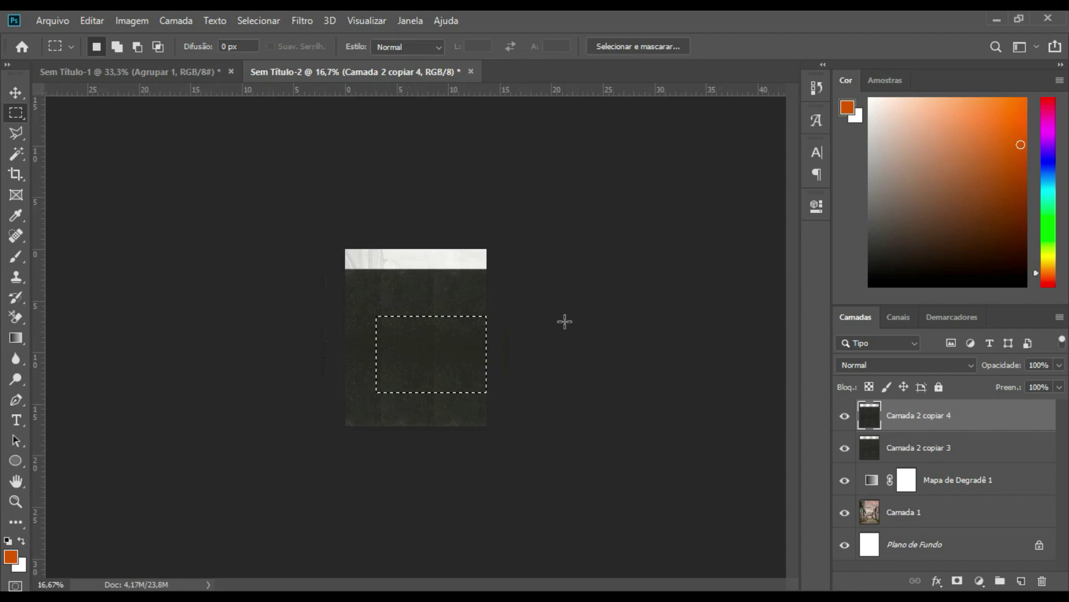
pyautogui.click(407, 270)
pyautogui.moveTo(455, 396); pyautogui.dragTo(473, 246)
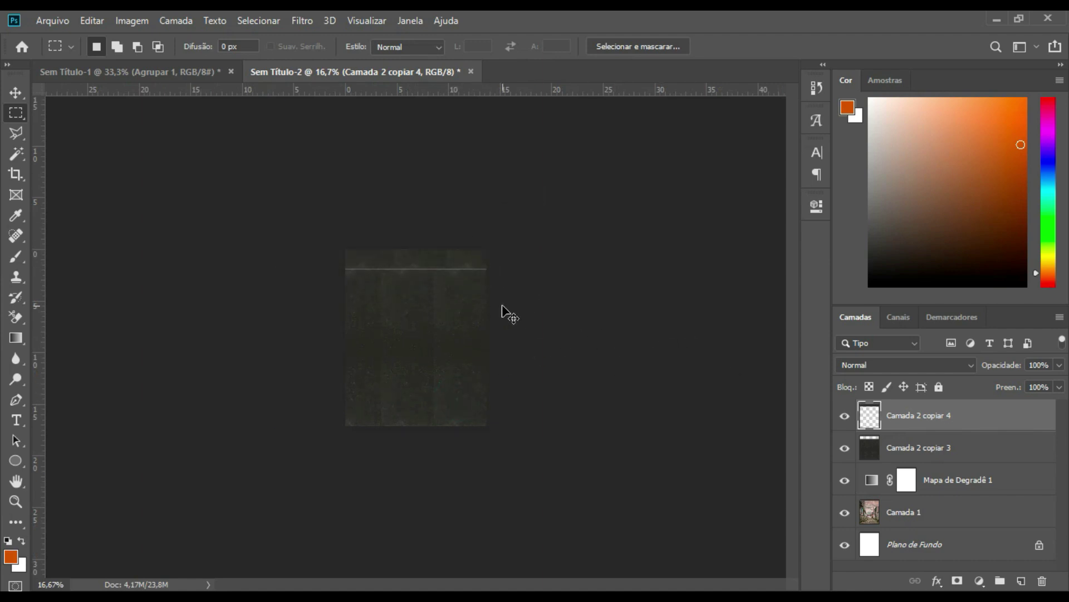
# - Merge the last two texture layers into one and zoom back in on the poster
pyautogui.keyDown('shift'); pyautogui.click(939, 443); pyautogui.keyUp('shift')
pyautogui.rightClick(938, 432)
pyautogui.click(776, 475)
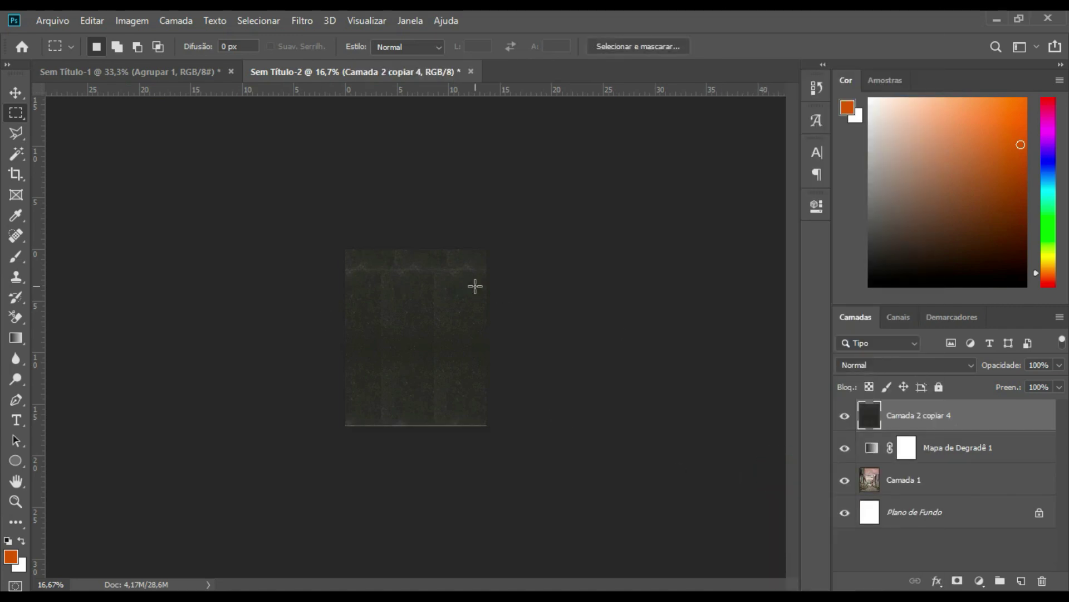
pyautogui.hotkey('ctrl', '+')
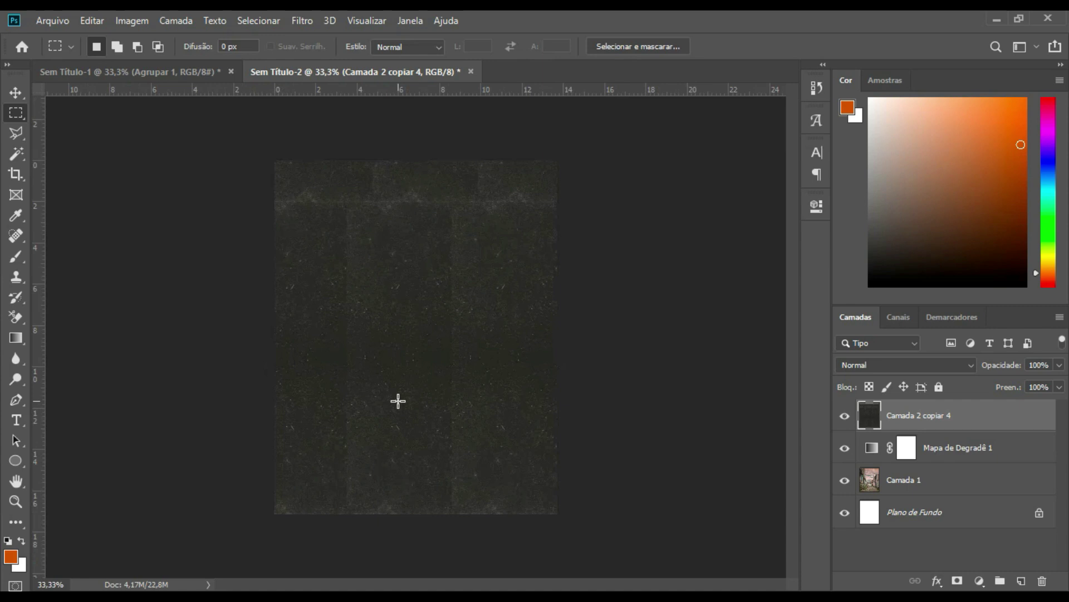
pyautogui.click(912, 366)
pyautogui.click(1023, 412)
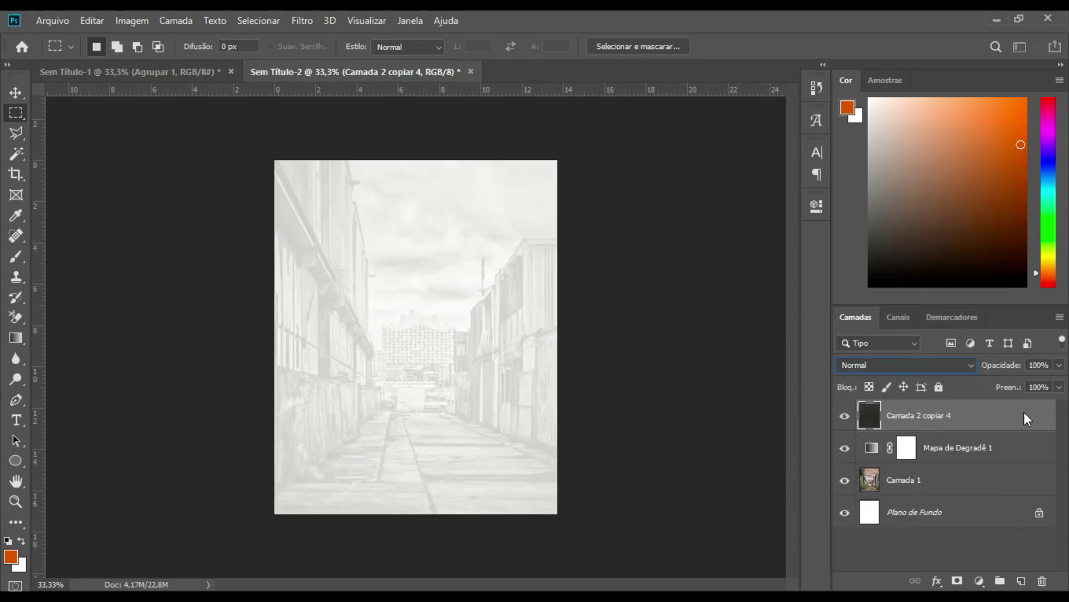
# - Preview the blend modes and set the texture layer to Diferença
pyautogui.click(928, 363)
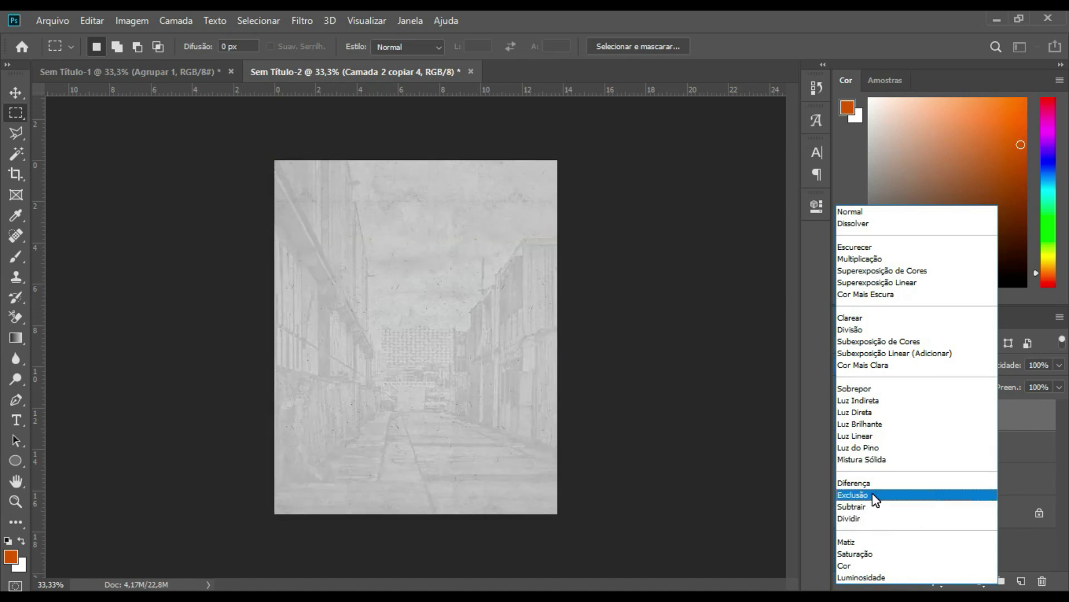
pyautogui.click(878, 488)
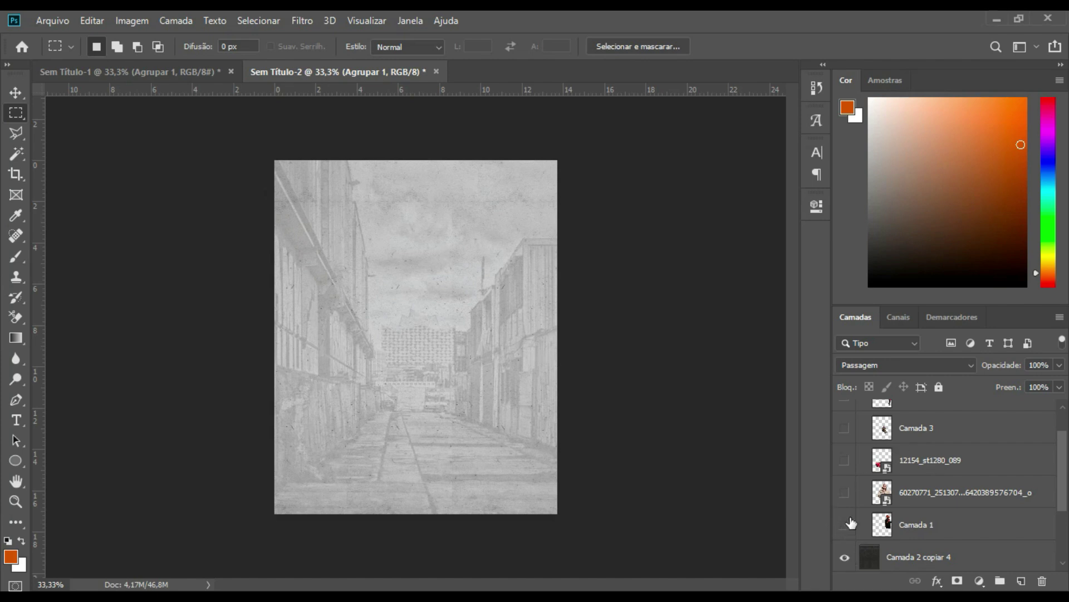
pyautogui.scroll(2, 907, 467)
pyautogui.scroll(-1, 897, 445)
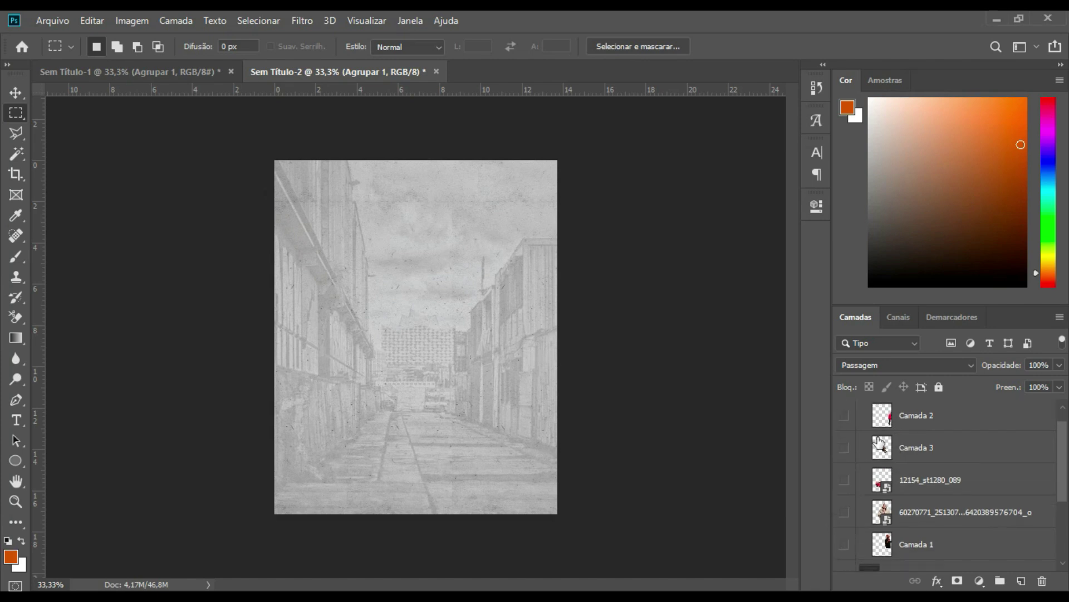
pyautogui.click(845, 481)
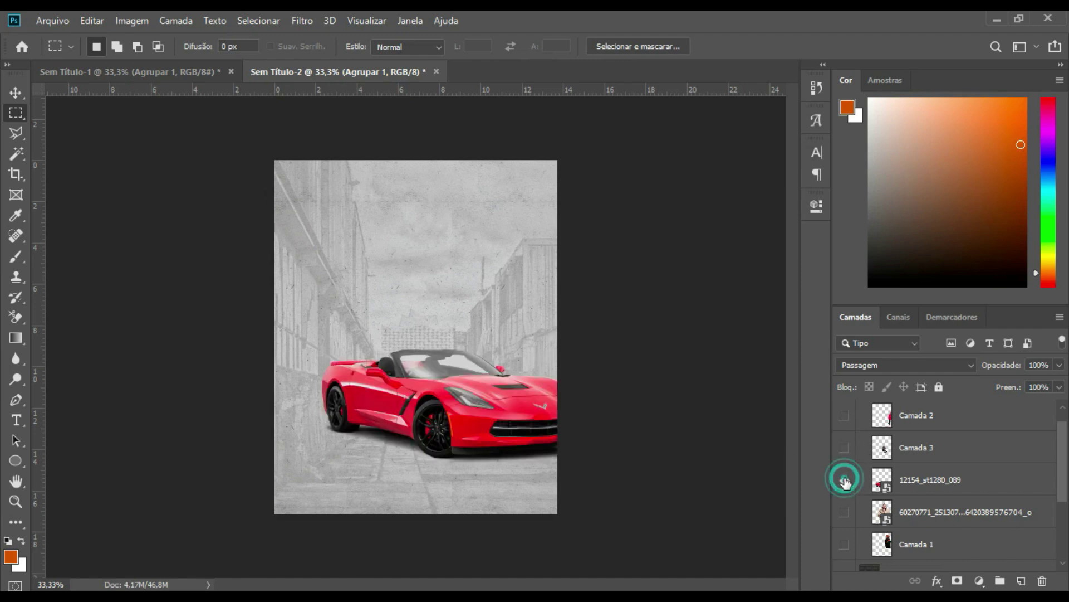
pyautogui.click(845, 480)
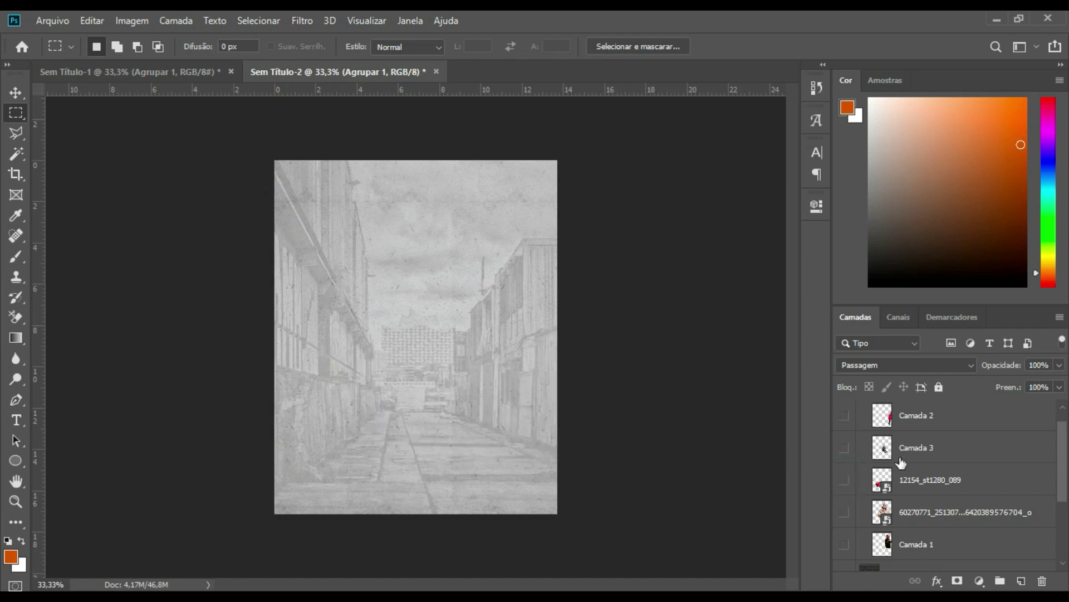
pyautogui.click(844, 447)
pyautogui.click(844, 447)
pyautogui.click(845, 415)
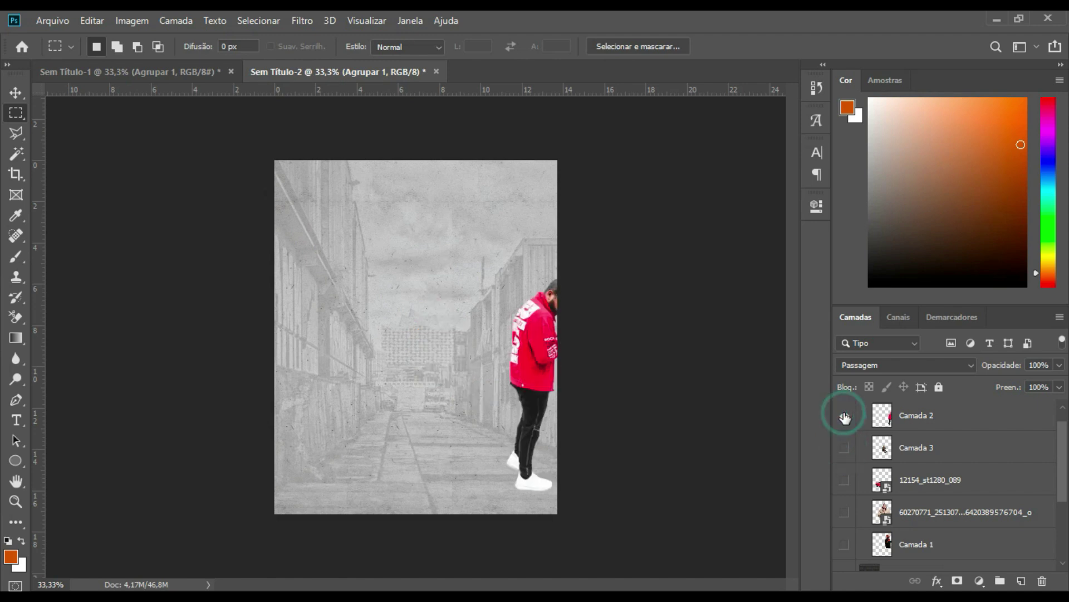
pyautogui.click(845, 415)
pyautogui.click(844, 510)
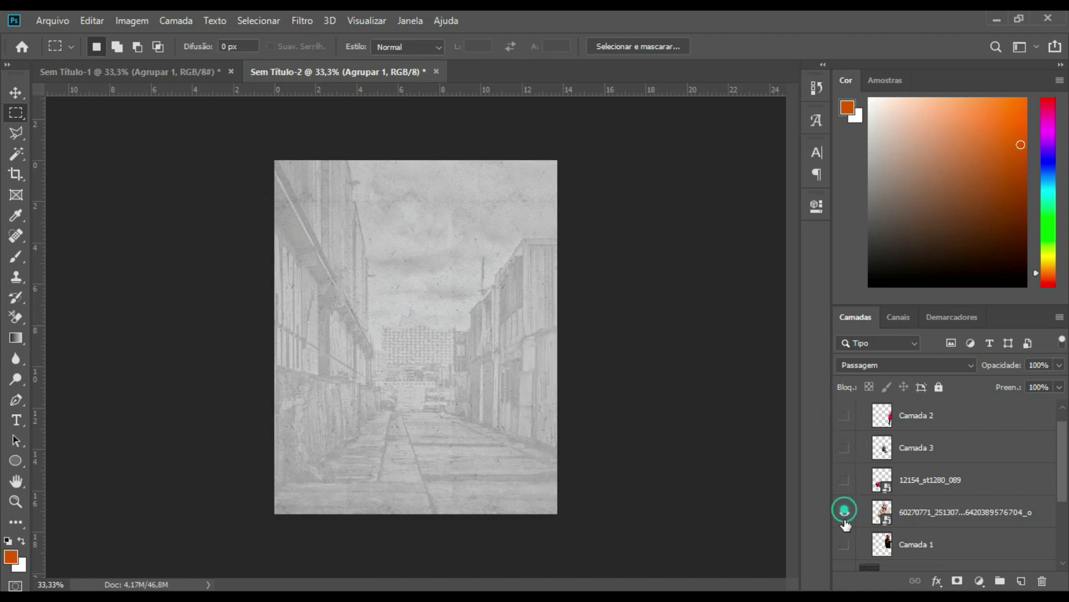
pyautogui.click(844, 511)
pyautogui.click(845, 544)
pyautogui.click(845, 544)
pyautogui.click(845, 544)
pyautogui.click(916, 544)
# - Show the fur-coat man layer and undo a trial move of the black-jacket man
pyautogui.moveTo(526, 310); pyautogui.dragTo(485, 327)
pyautogui.click(845, 512)
pyautogui.moveTo(500, 334); pyautogui.dragTo(454, 334)
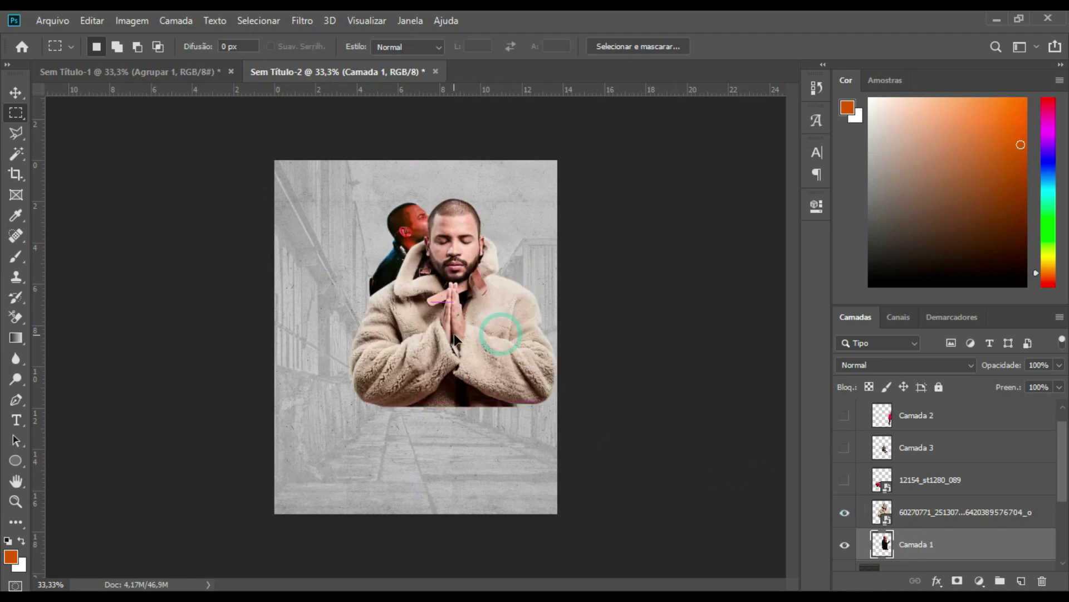
pyautogui.hotkey('ctrl', 'z')
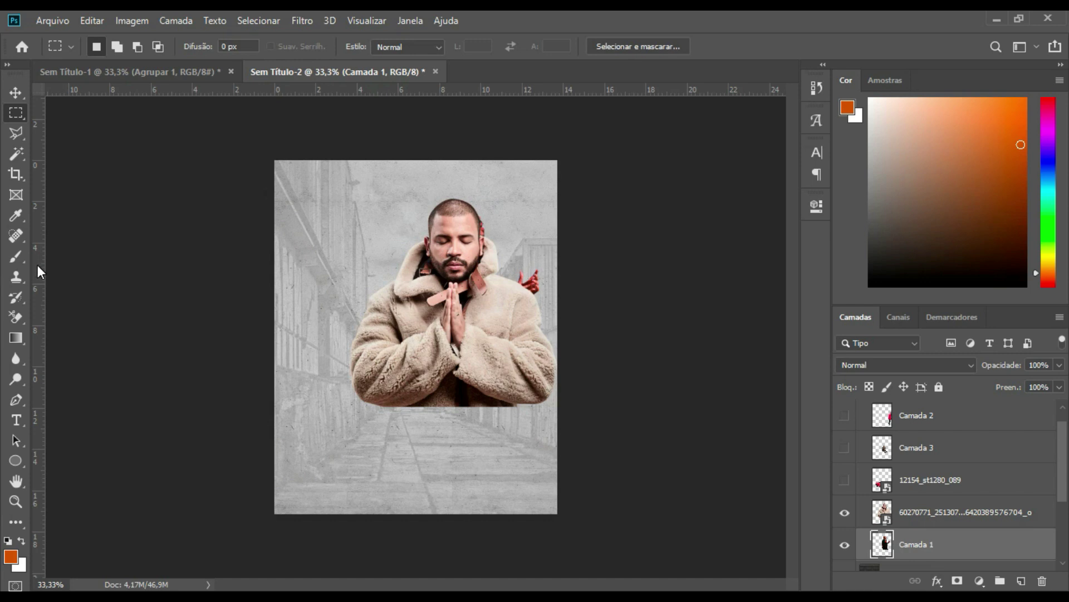
# - Show the rulers and drag a vertical guide to about 6.86 cm
pyautogui.hotkey('ctrl', 'r')
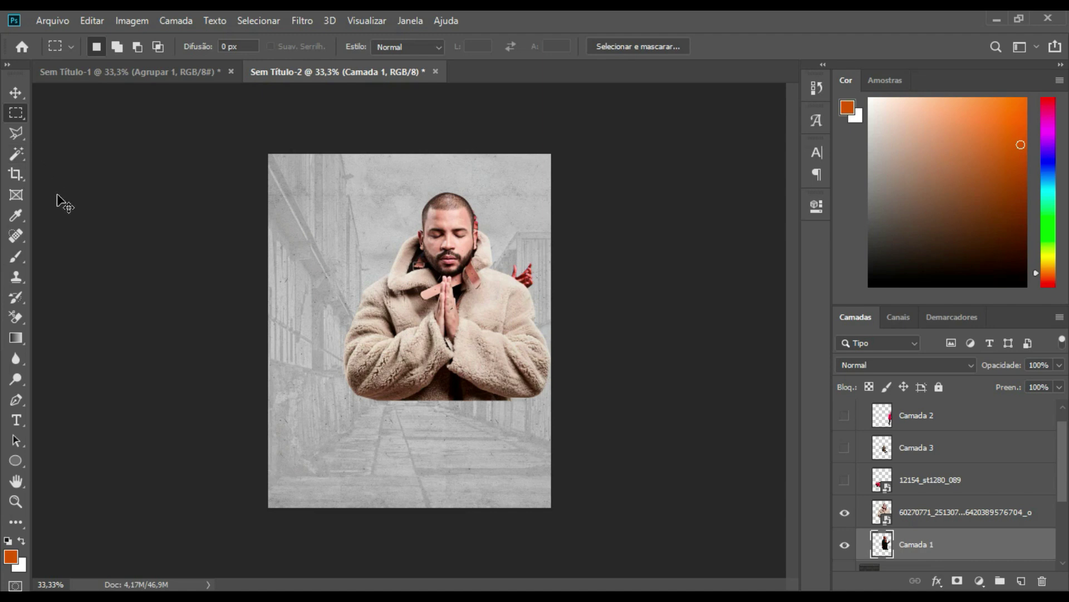
pyautogui.hotkey('ctrl', 'r')
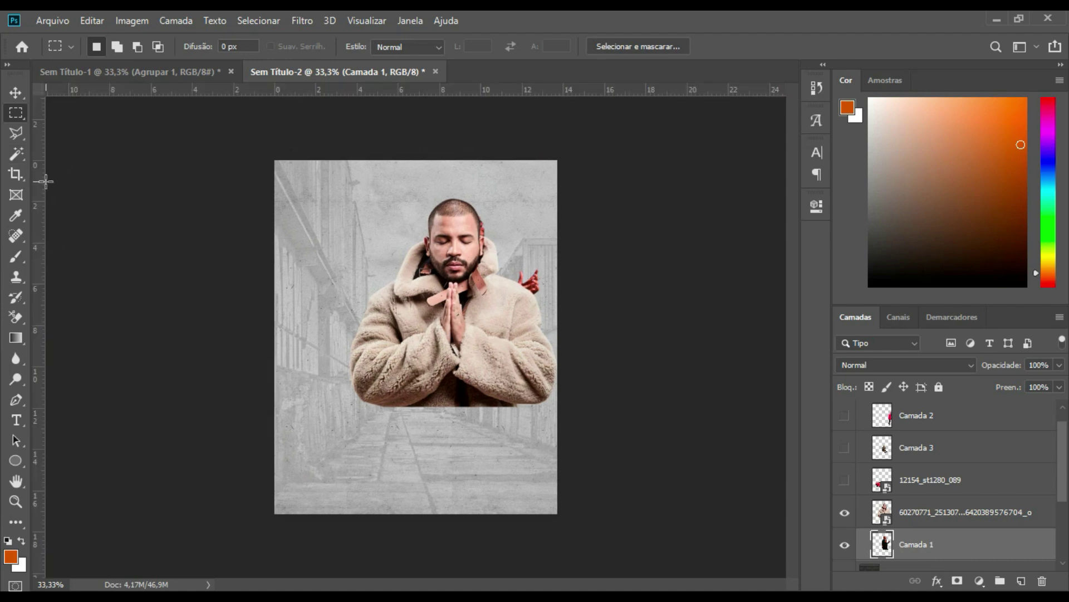
pyautogui.moveTo(37, 207); pyautogui.dragTo(418, 208)
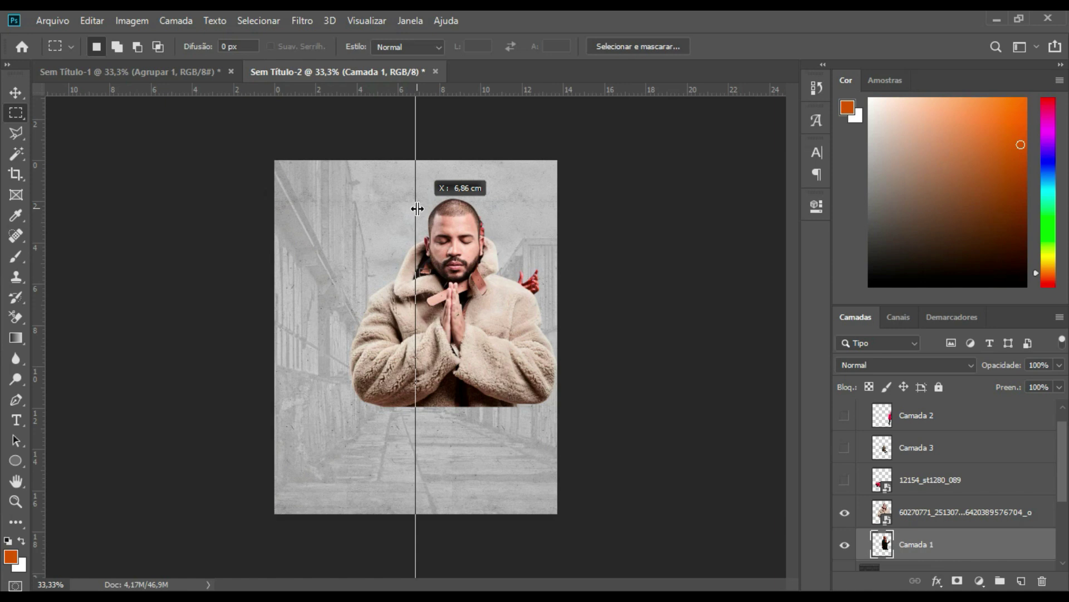
# - Set the centre guide and move the fur-coat man to the right
pyautogui.moveTo(417, 208); pyautogui.dragTo(418, 209)
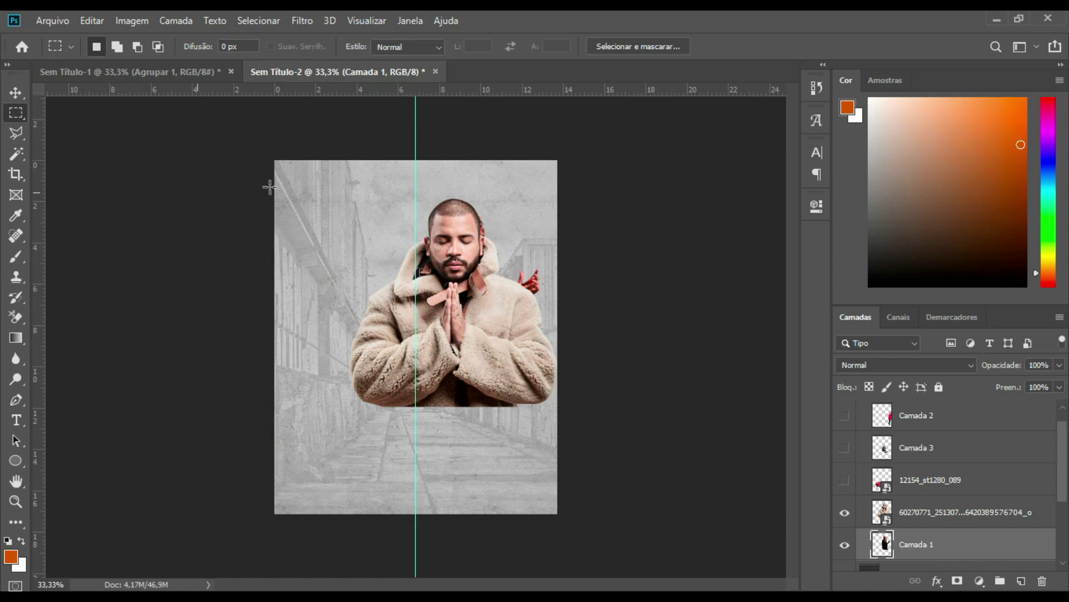
pyautogui.click(936, 515)
pyautogui.moveTo(503, 298)
pyautogui.mouseDown()
pyautogui.moveTo(571, 299)
pyautogui.moveTo(467, 309)
pyautogui.mouseUp()
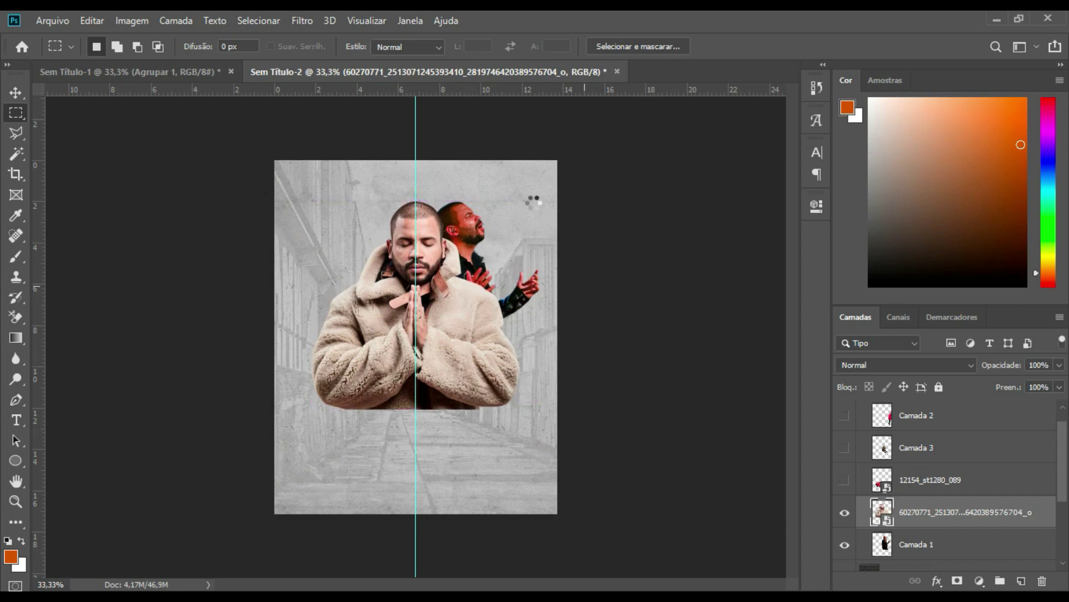
pyautogui.hotkey('ctrl', 't')
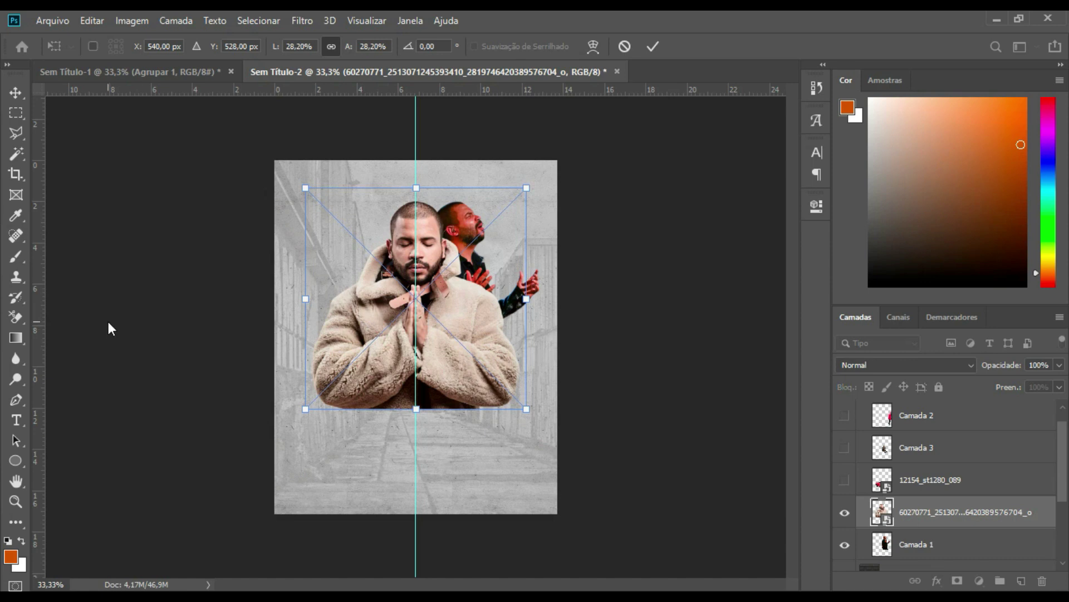
pyautogui.press('Return')
# - Shrink the fur-coat man slightly and nudge him up and right
pyautogui.press('b')
pyautogui.click(484, 283)
pyautogui.click(513, 253)
pyautogui.hotkey('ctrl', 't')
pyautogui.moveTo(520, 202); pyautogui.dragTo(500, 225)
pyautogui.moveTo(459, 266); pyautogui.dragTo(468, 254)
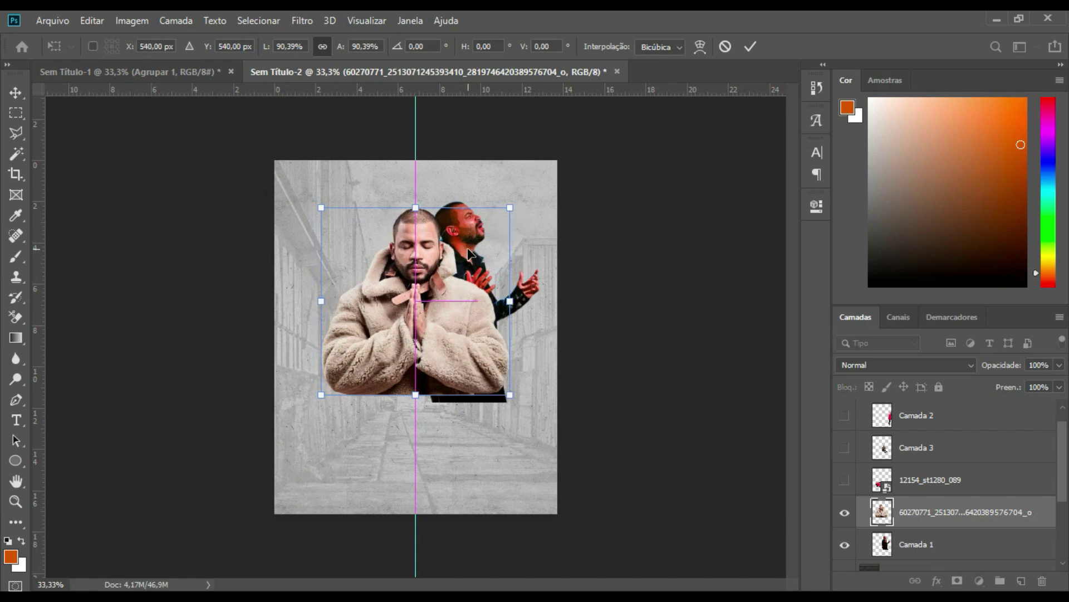
pyautogui.press('Return')
pyautogui.press('b')
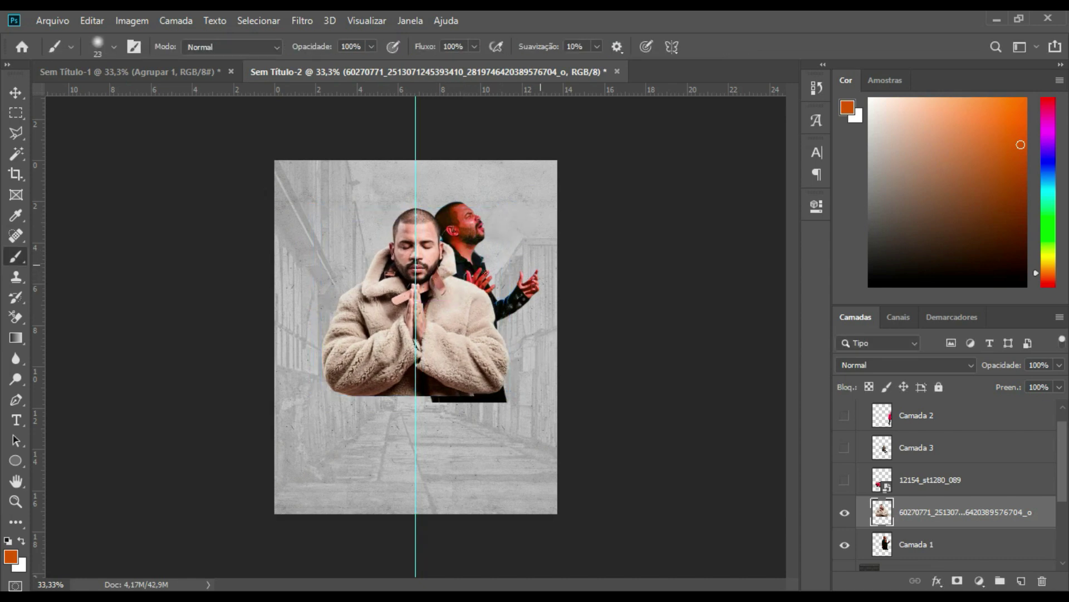
# - Nudge the black-jacket man down and to the right
pyautogui.click(941, 557)
pyautogui.moveTo(489, 288); pyautogui.dragTo(496, 296)
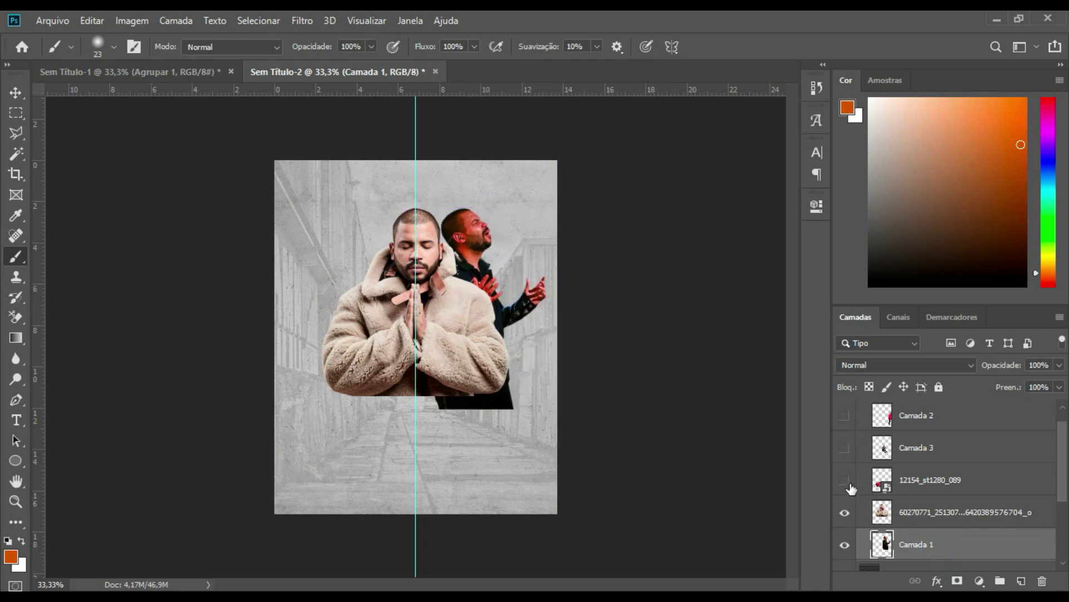
pyautogui.scroll(1, 878, 422)
# - Show the red-jacket man, move him beside the fur coat, and scale him to about 91%
pyautogui.click(845, 436)
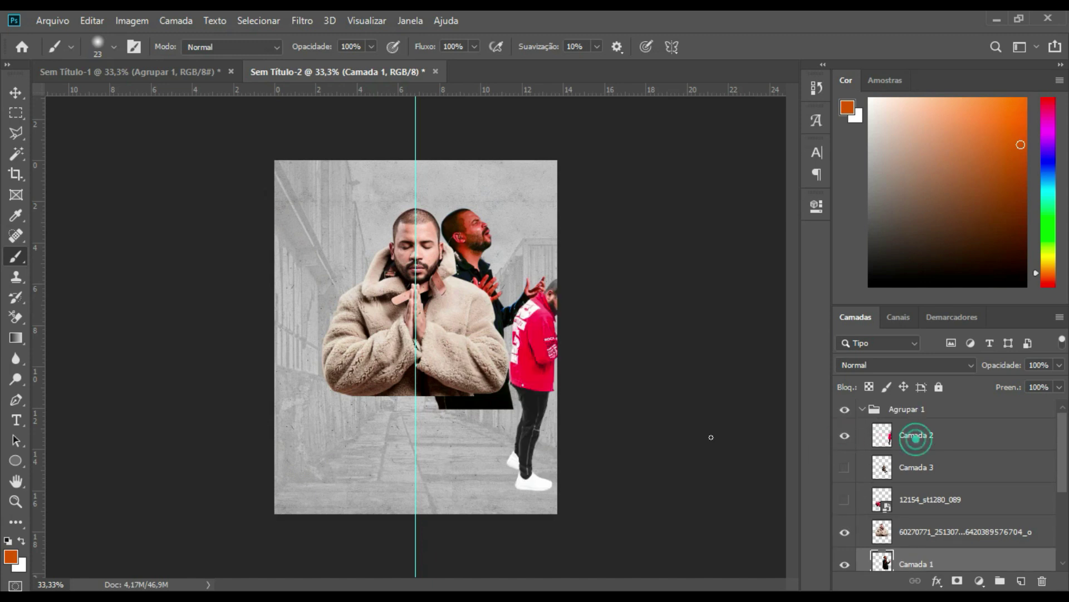
pyautogui.click(916, 435)
pyautogui.moveTo(575, 360); pyautogui.dragTo(542, 371)
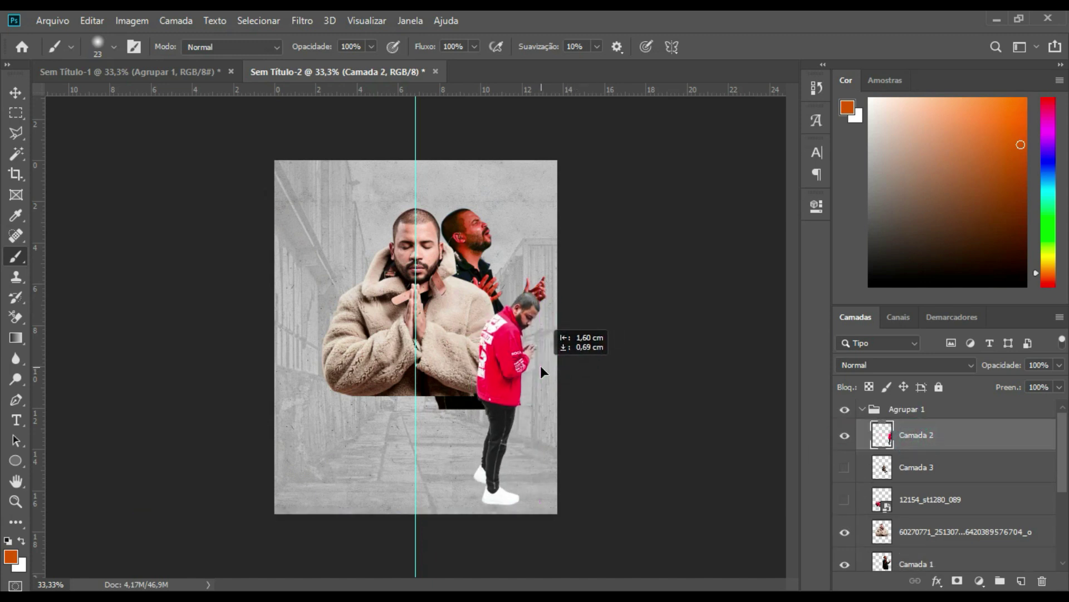
pyautogui.moveTo(542, 371); pyautogui.dragTo(526, 359)
pyautogui.hotkey('ctrl', 't')
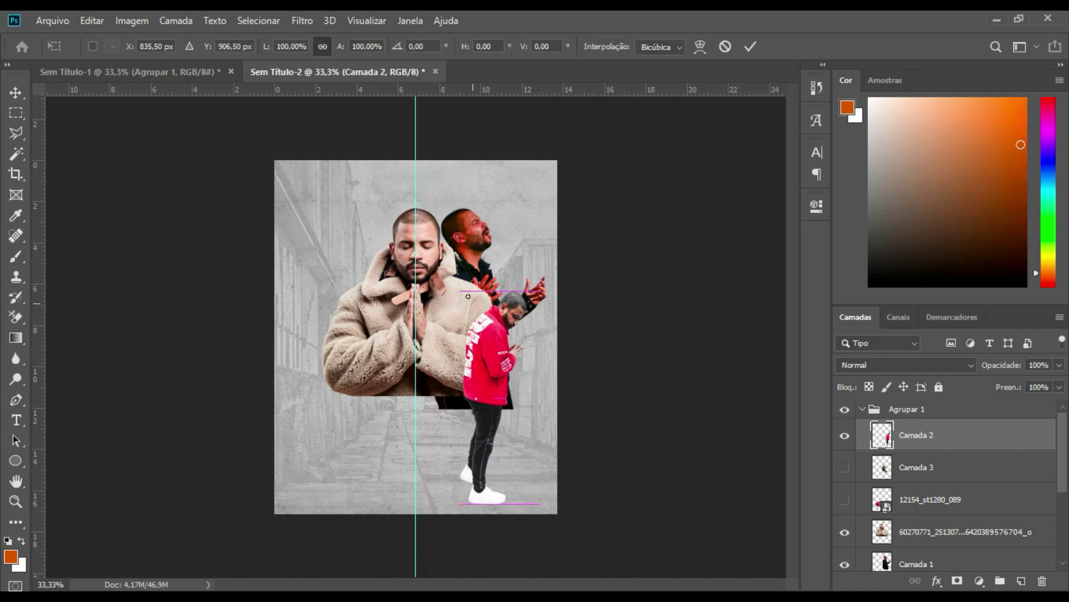
pyautogui.moveTo(462, 287); pyautogui.dragTo(475, 305)
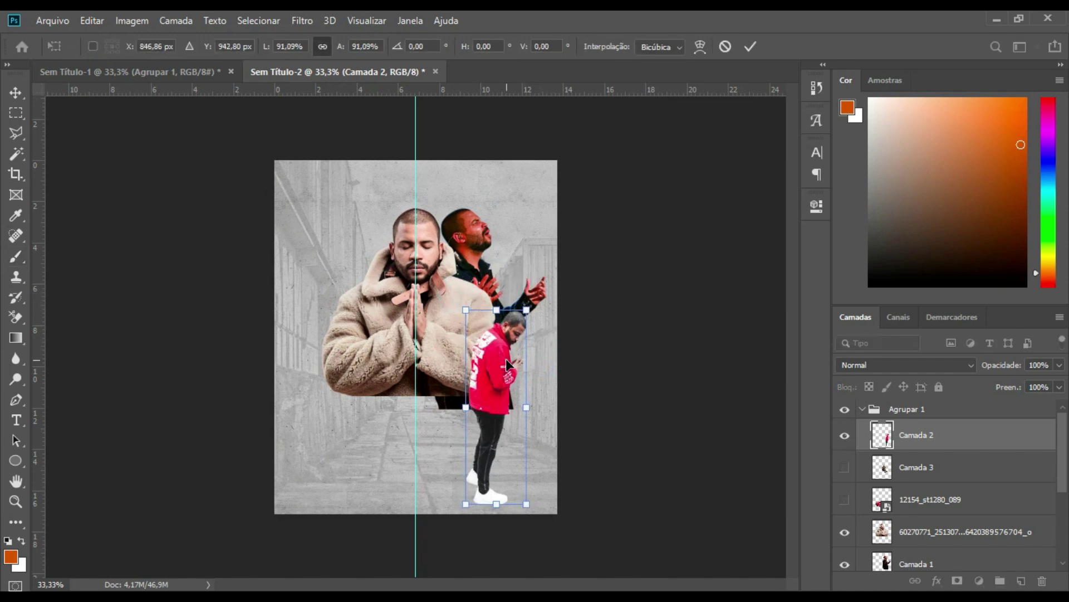
pyautogui.press('Return')
pyautogui.press('b')
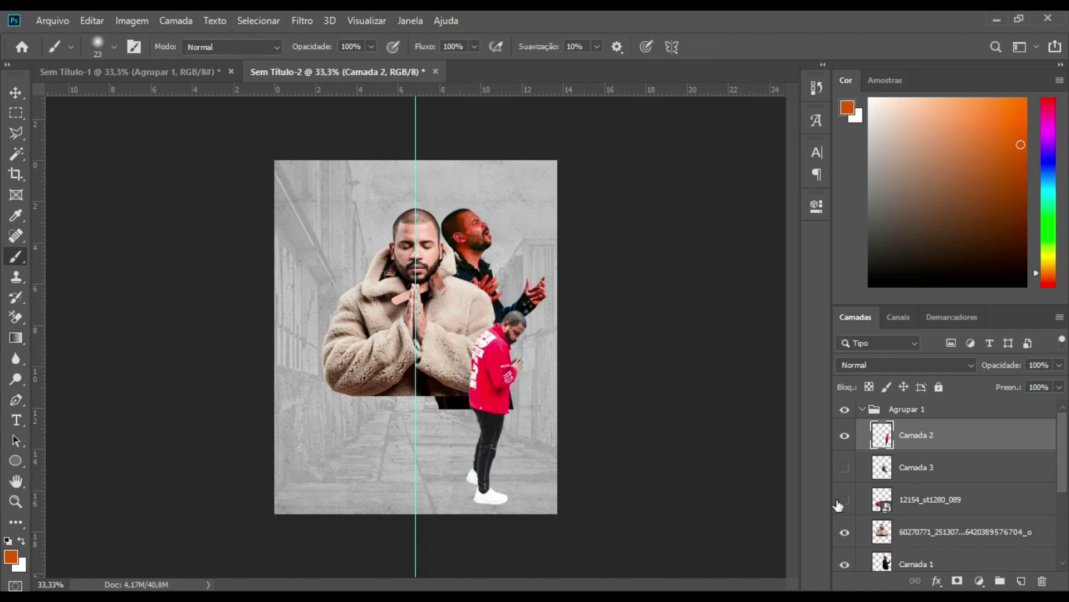
# - Show the camouflage-jacket man and move him down and to the left
pyautogui.click(845, 468)
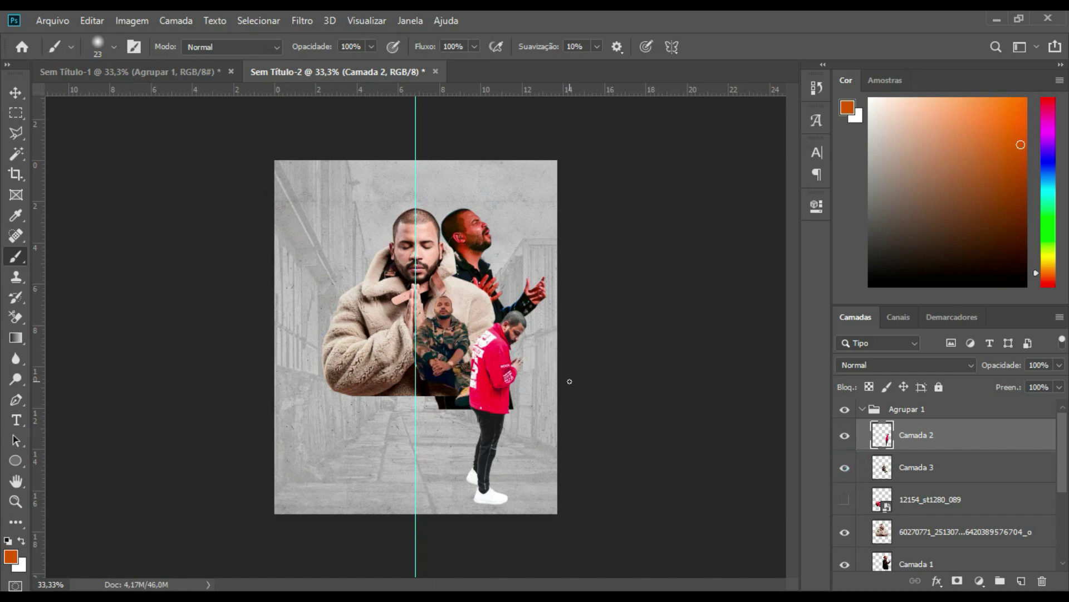
pyautogui.click(16, 114)
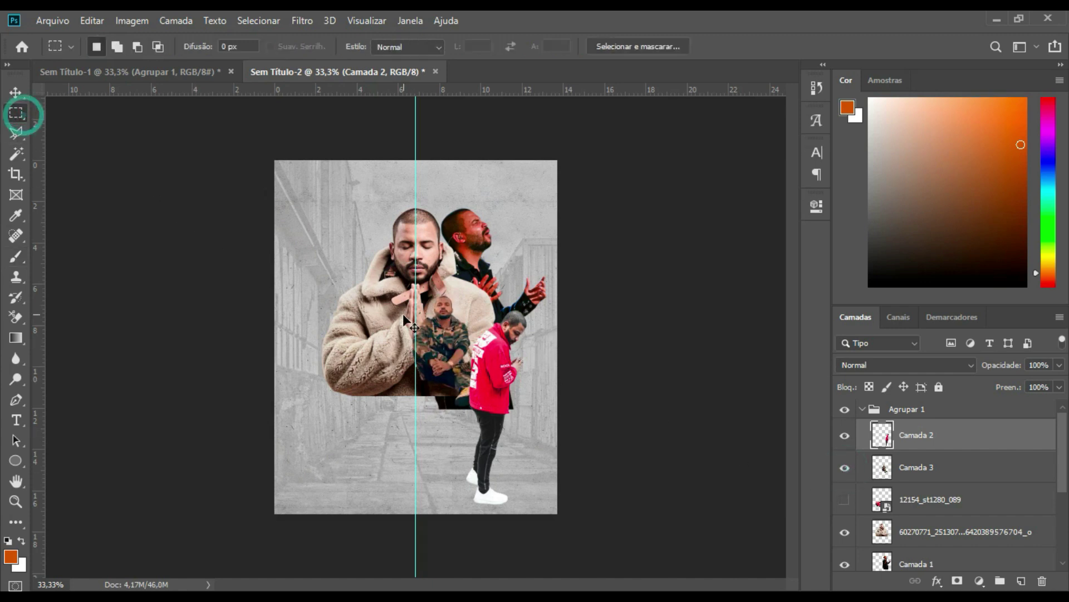
pyautogui.click(964, 480)
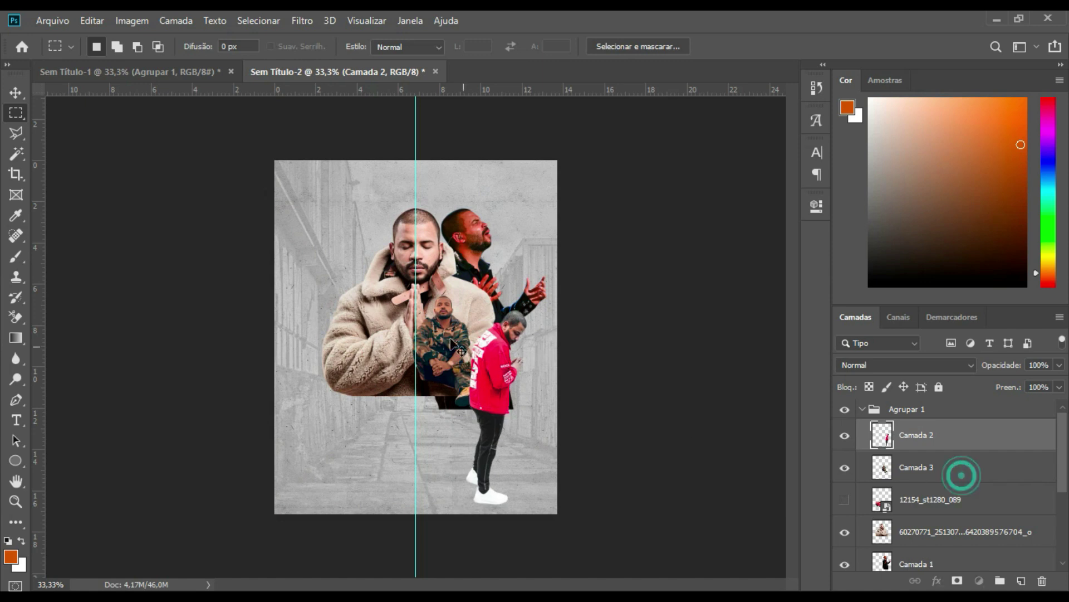
pyautogui.moveTo(443, 348); pyautogui.dragTo(412, 393)
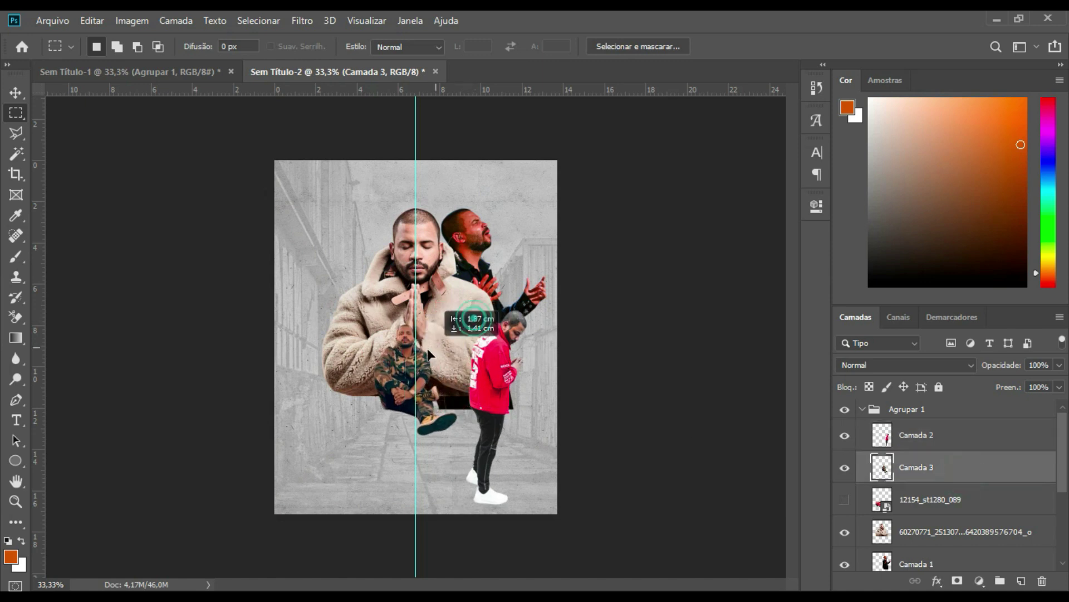
# - Show the red sports car, move it down-left, and shrink it to fit the lower poster
pyautogui.click(845, 500)
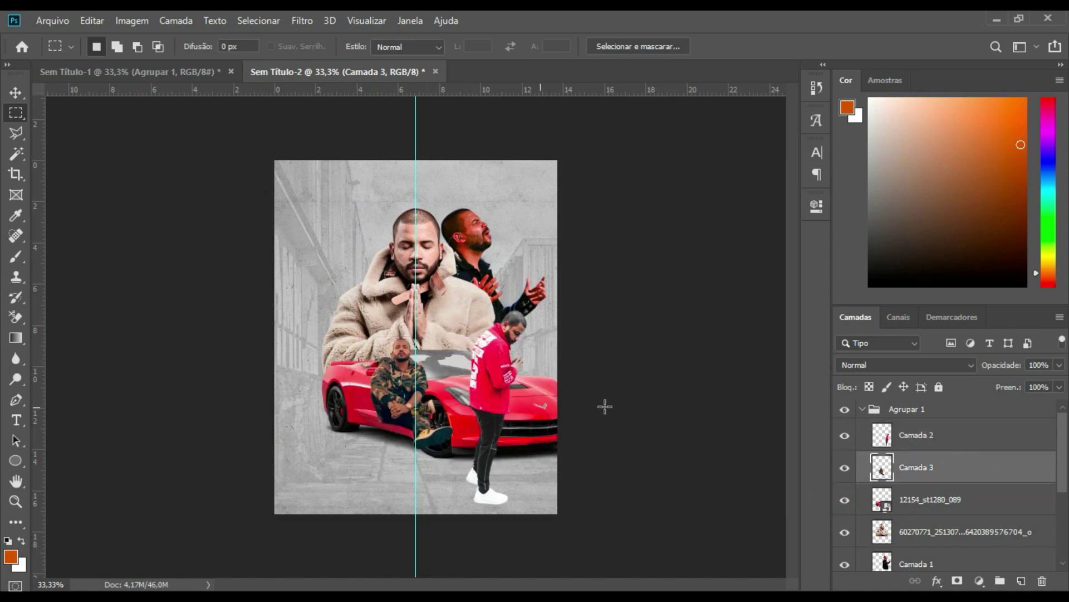
pyautogui.click(920, 500)
pyautogui.moveTo(508, 420); pyautogui.dragTo(475, 438)
pyautogui.hotkey('ctrl', 't')
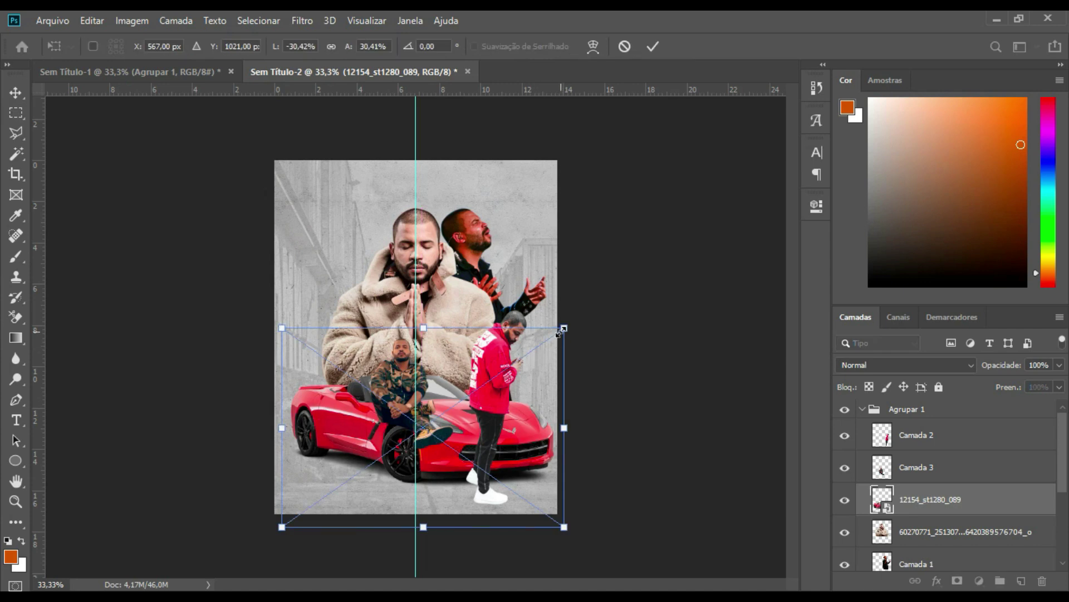
pyautogui.moveTo(562, 328); pyautogui.dragTo(536, 348)
pyautogui.moveTo(490, 381); pyautogui.dragTo(498, 371)
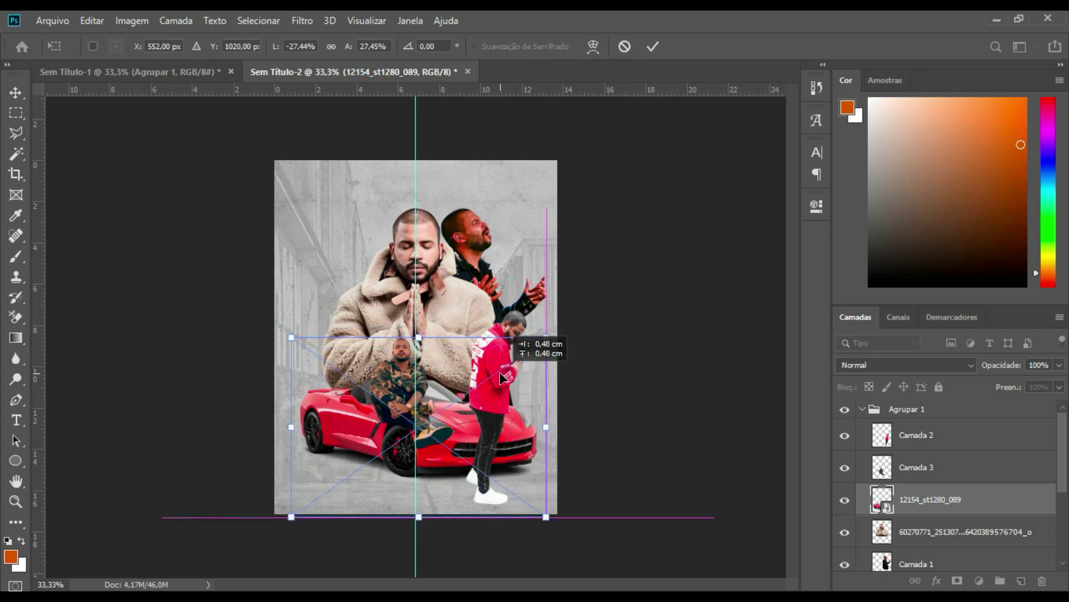
# - Seat the camouflage man on the car and hide the guide
pyautogui.click(935, 478)
pyautogui.moveTo(426, 382); pyautogui.dragTo(439, 394)
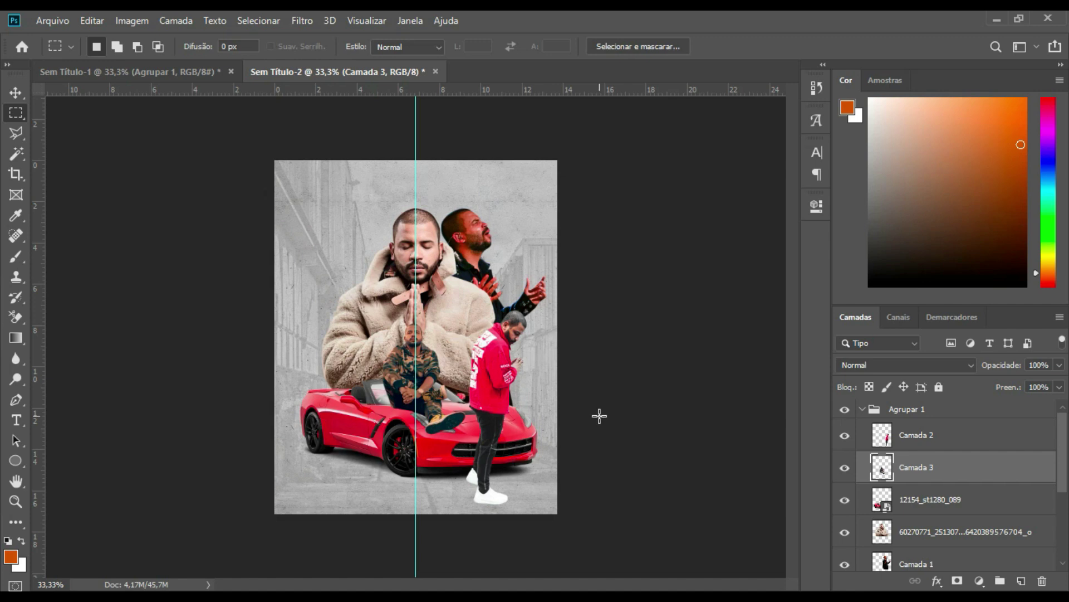
pyautogui.hotkey('ctrl', 'h')
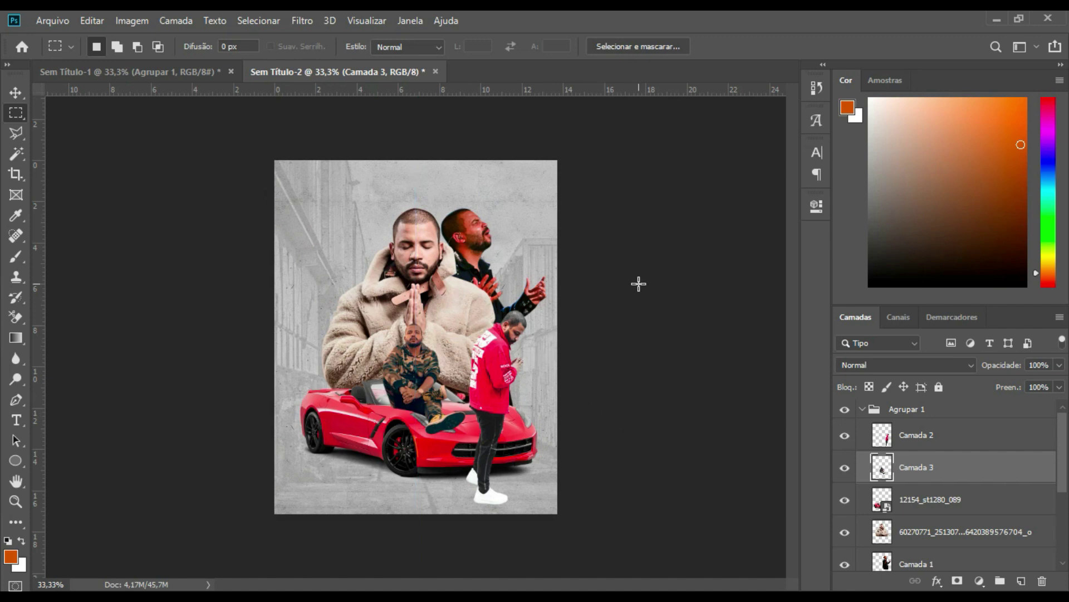
# - Shrink the camouflage man to about 90% on the bonnet, then select Camada 1
pyautogui.hotkey('ctrl', 't')
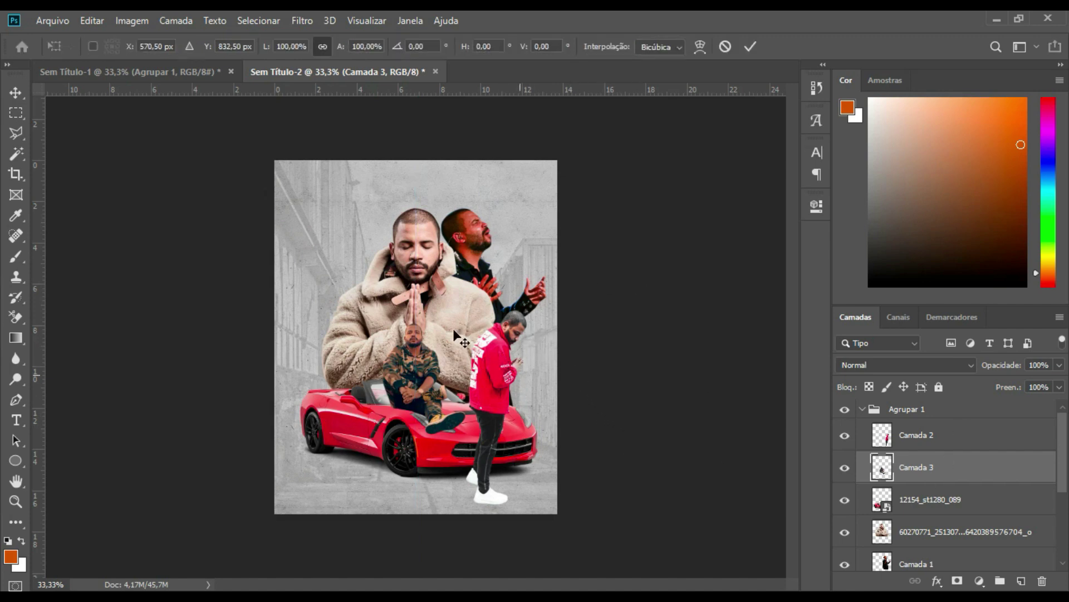
pyautogui.moveTo(466, 323); pyautogui.dragTo(457, 334)
pyautogui.moveTo(422, 379); pyautogui.dragTo(427, 375)
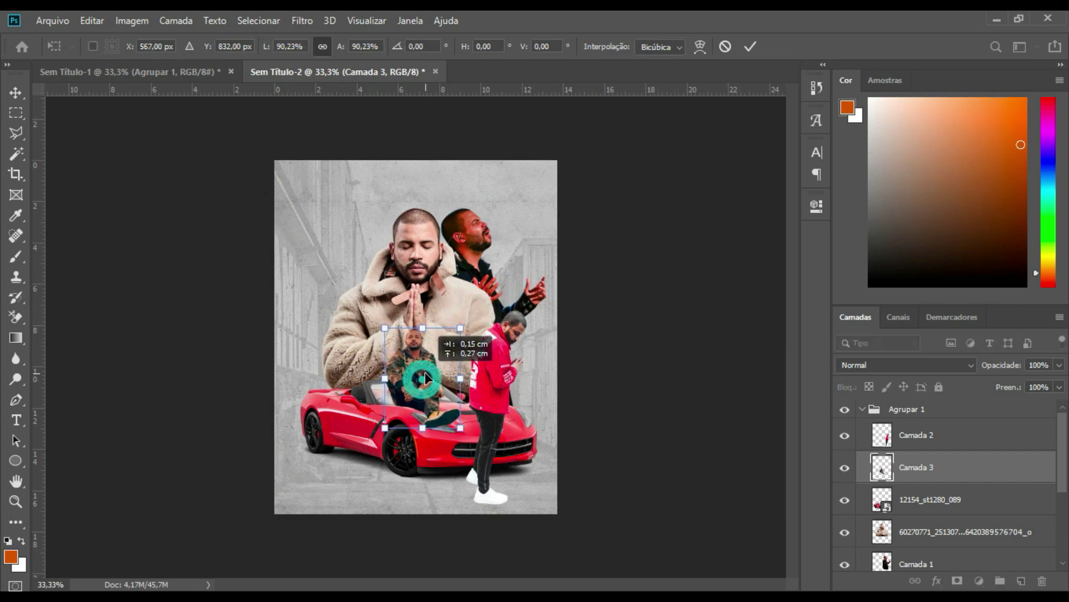
pyautogui.press('m')
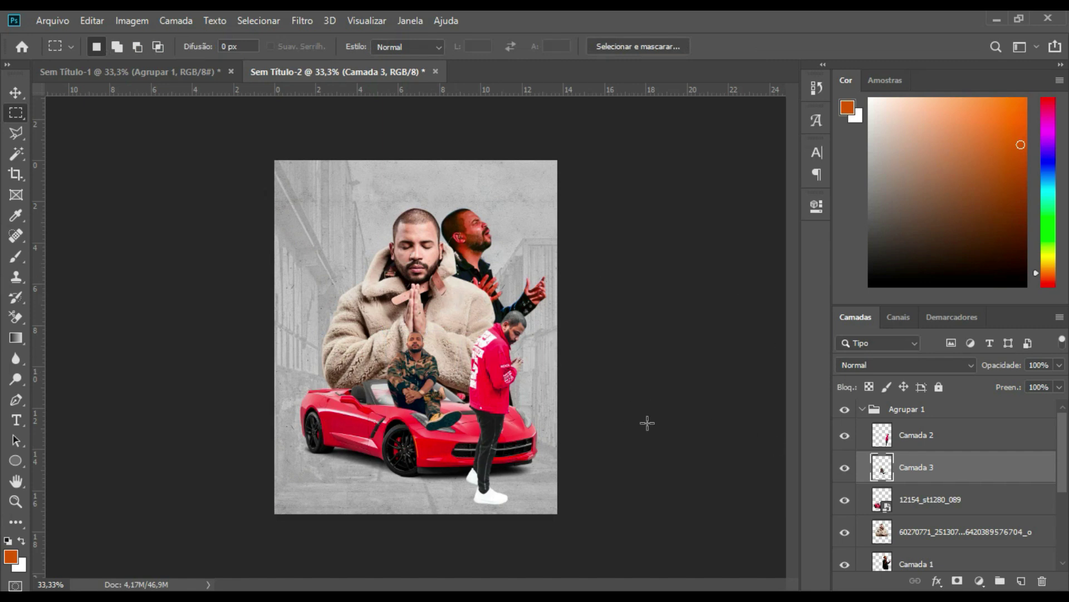
pyautogui.scroll(-3, 896, 557)
pyautogui.click(936, 482)
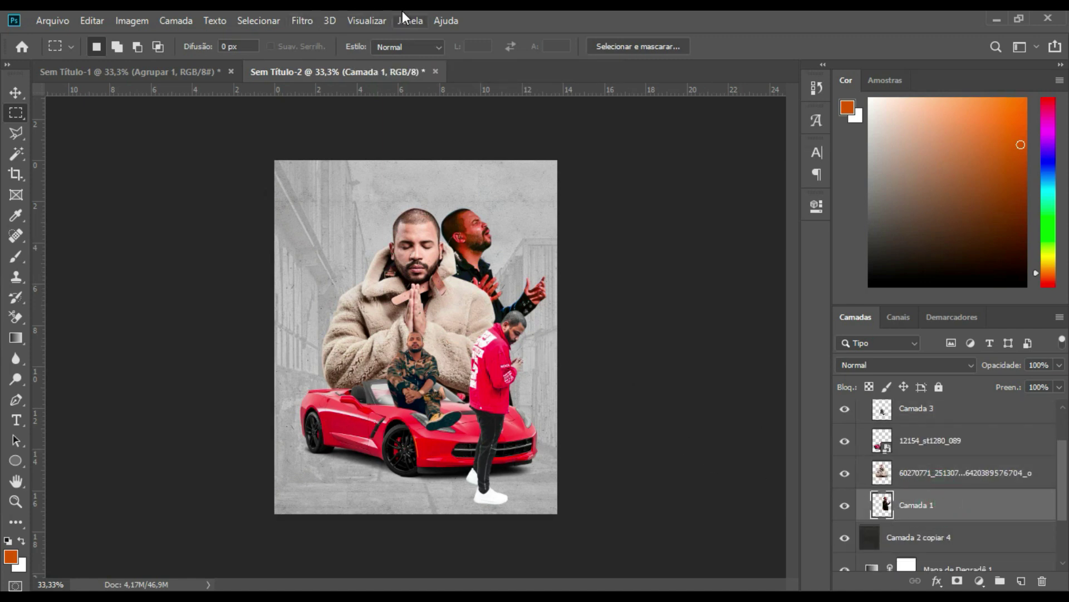
pyautogui.click(446, 21)
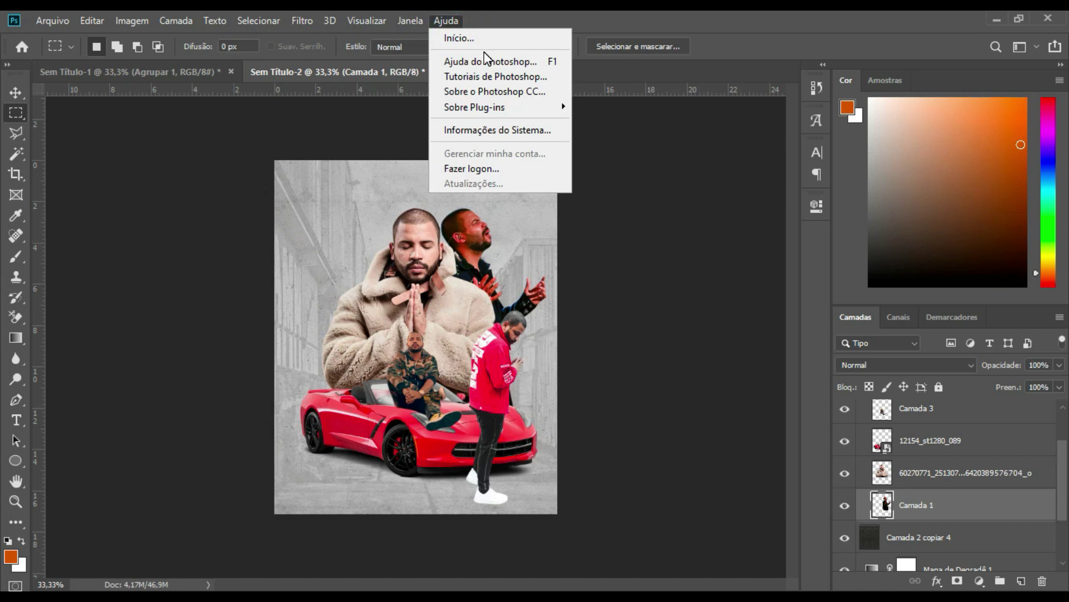
pyautogui.click(482, 91)
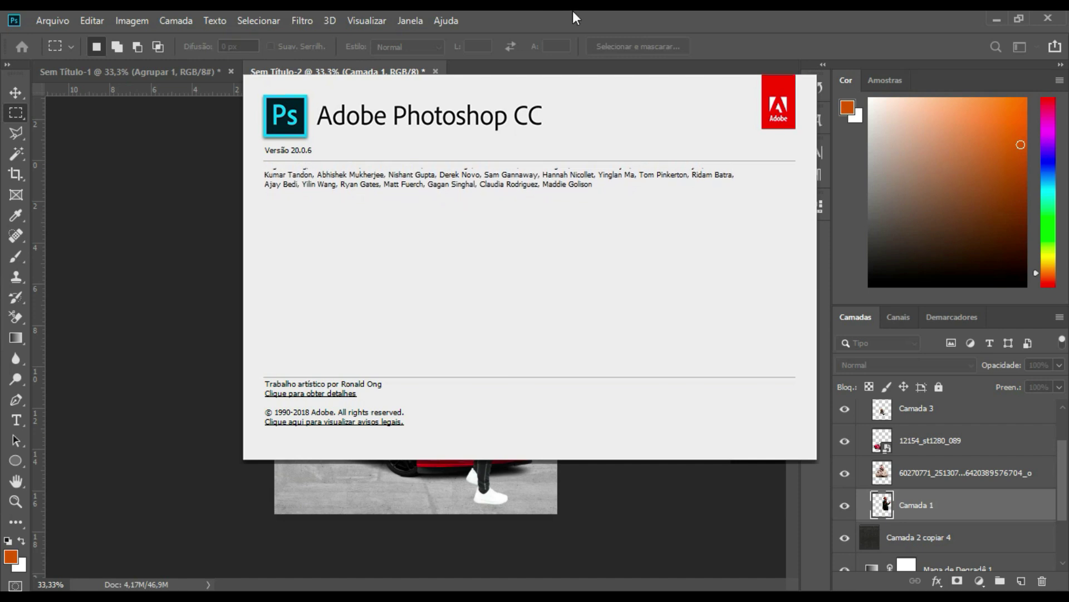
pyautogui.press('Escape')
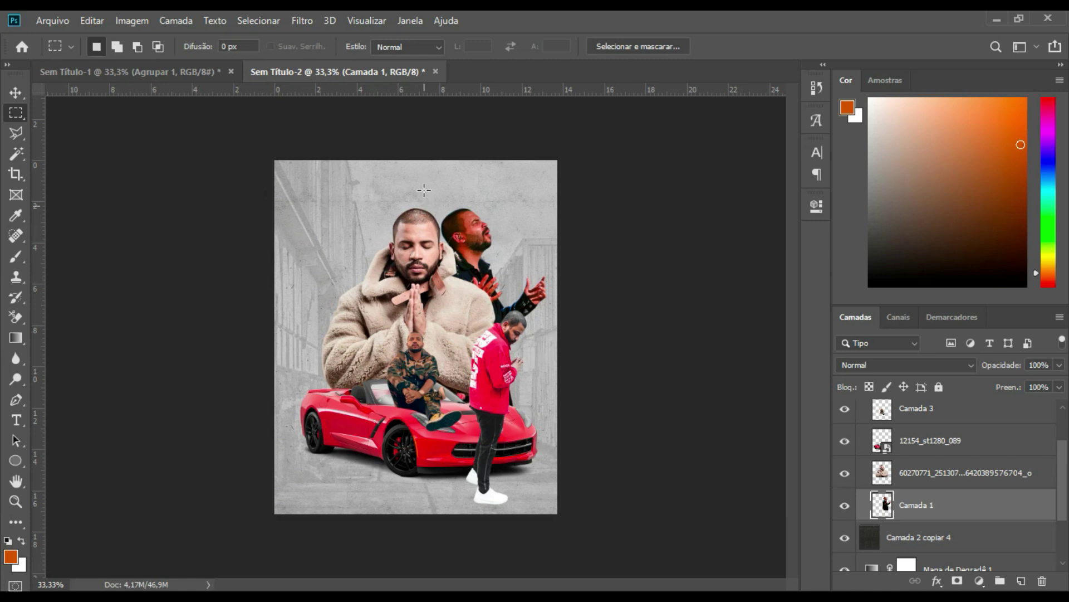
# - Select Camada 1 and apply Filtro do Camera Raw to it
pyautogui.keyDown('ctrl'); pyautogui.click(978, 518); pyautogui.keyUp('ctrl')
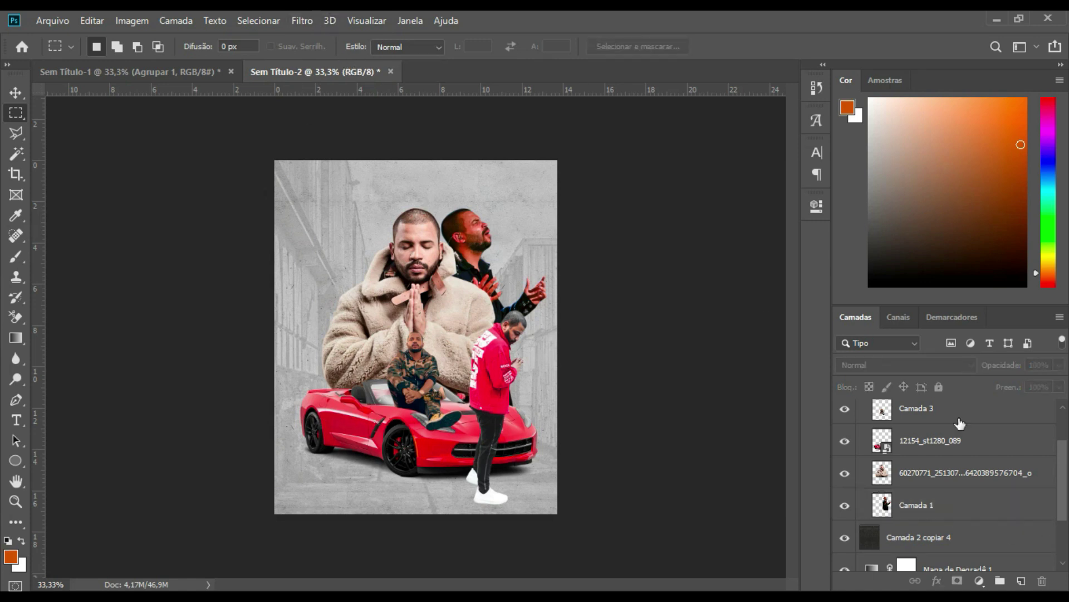
pyautogui.click(939, 508)
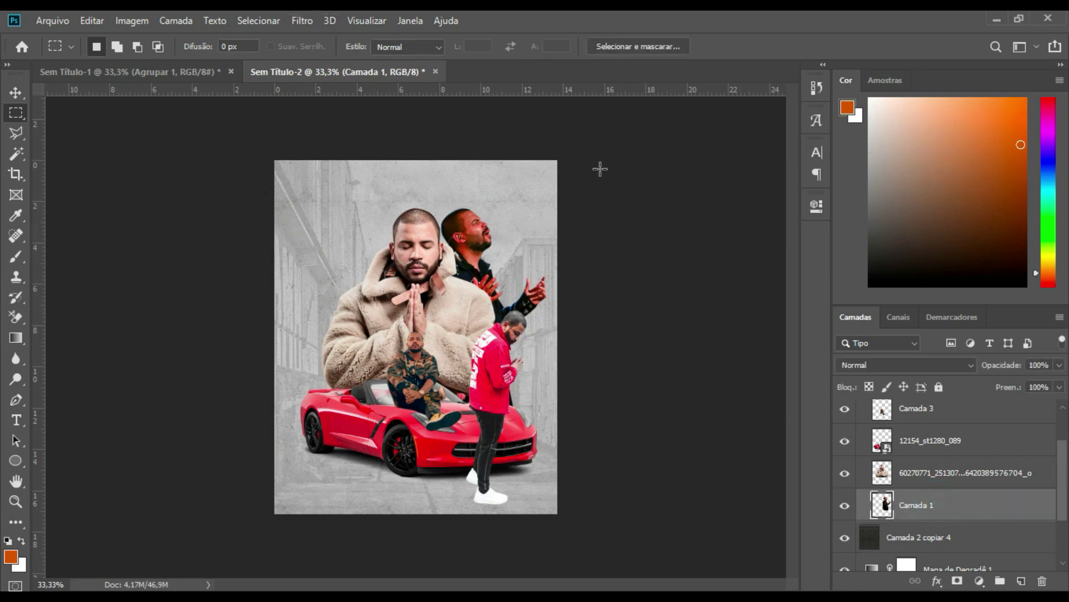
pyautogui.click(302, 20)
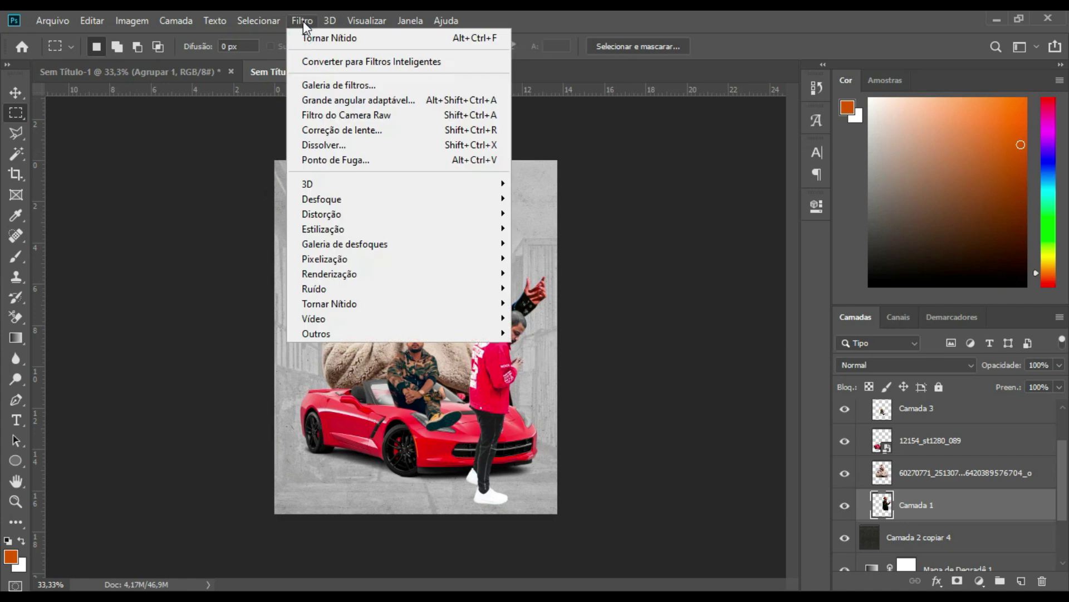
pyautogui.click(356, 115)
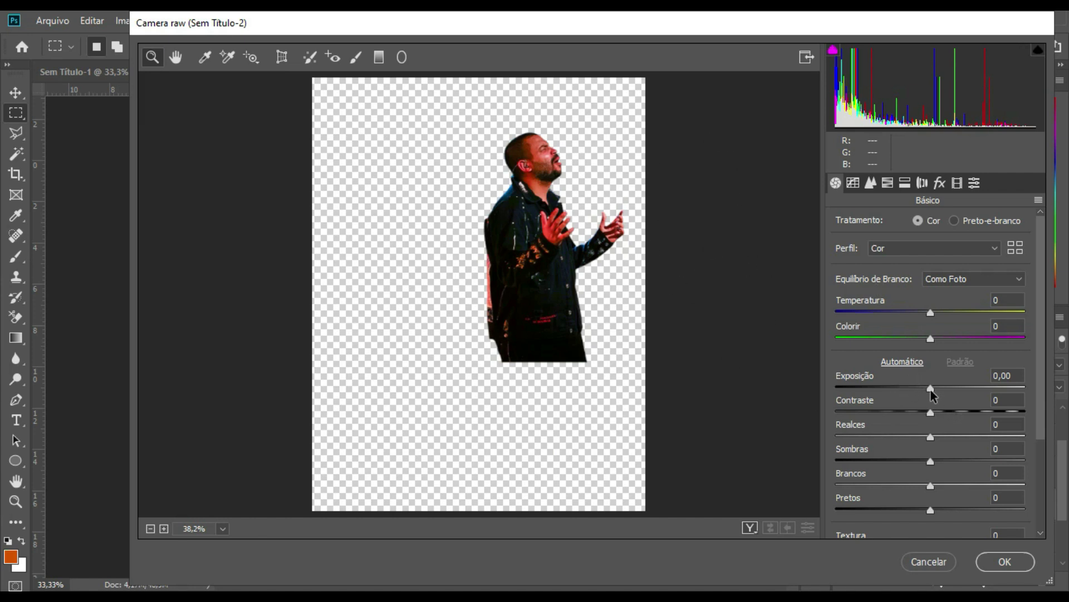
# - Brighten exposure to +0,40 and set contrast to +10
pyautogui.moveTo(931, 389); pyautogui.dragTo(938, 389)
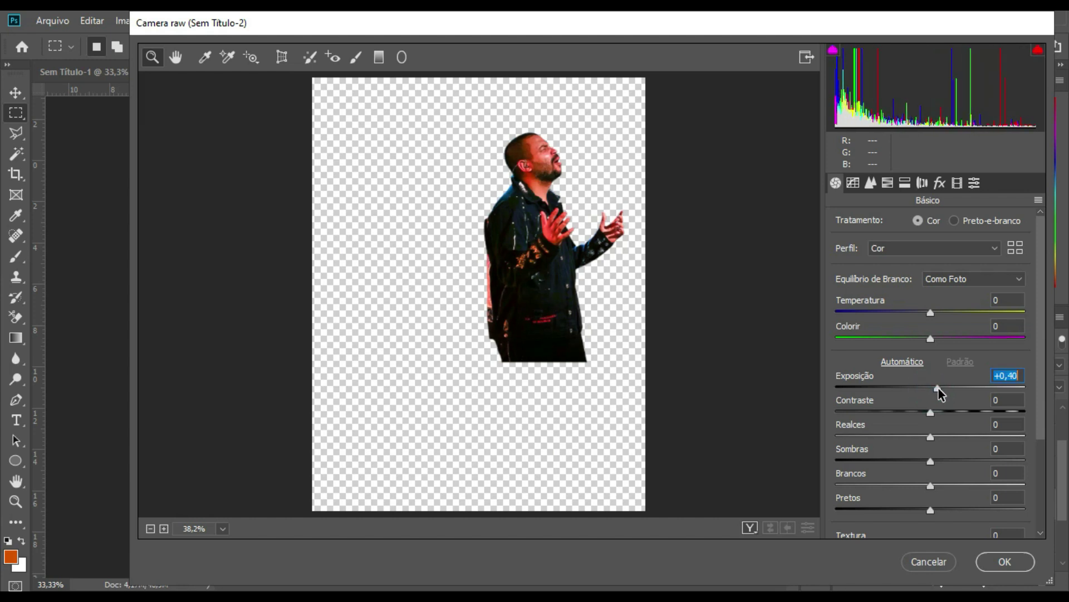
pyautogui.moveTo(935, 411); pyautogui.dragTo(955, 413)
pyautogui.moveTo(906, 412)
pyautogui.mouseDown()
pyautogui.moveTo(951, 408)
pyautogui.moveTo(941, 412)
pyautogui.mouseUp()
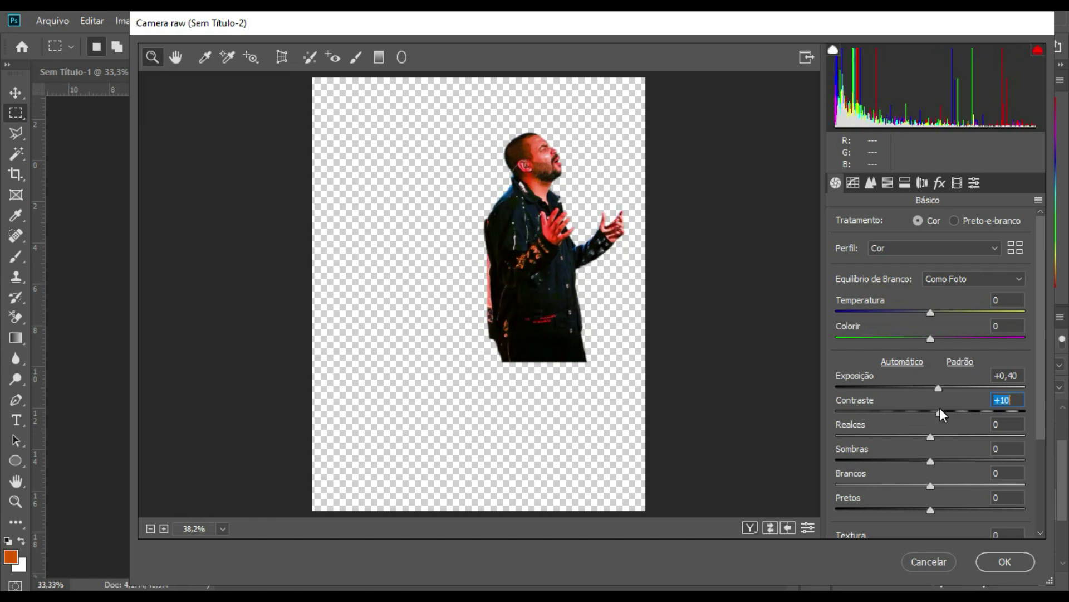
pyautogui.click(547, 172)
pyautogui.click(596, 218)
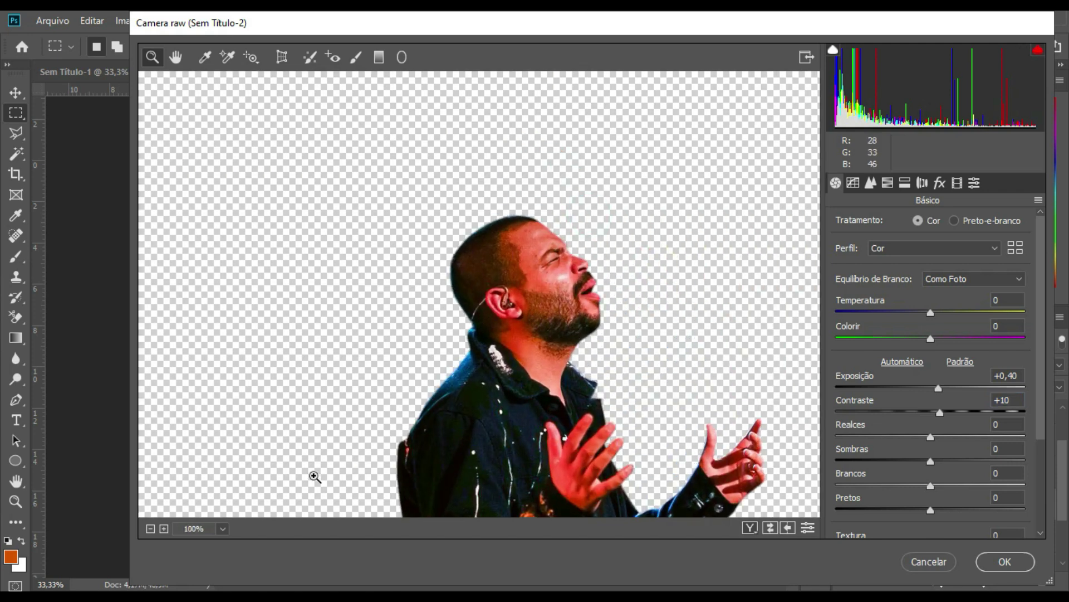
pyautogui.click(150, 529)
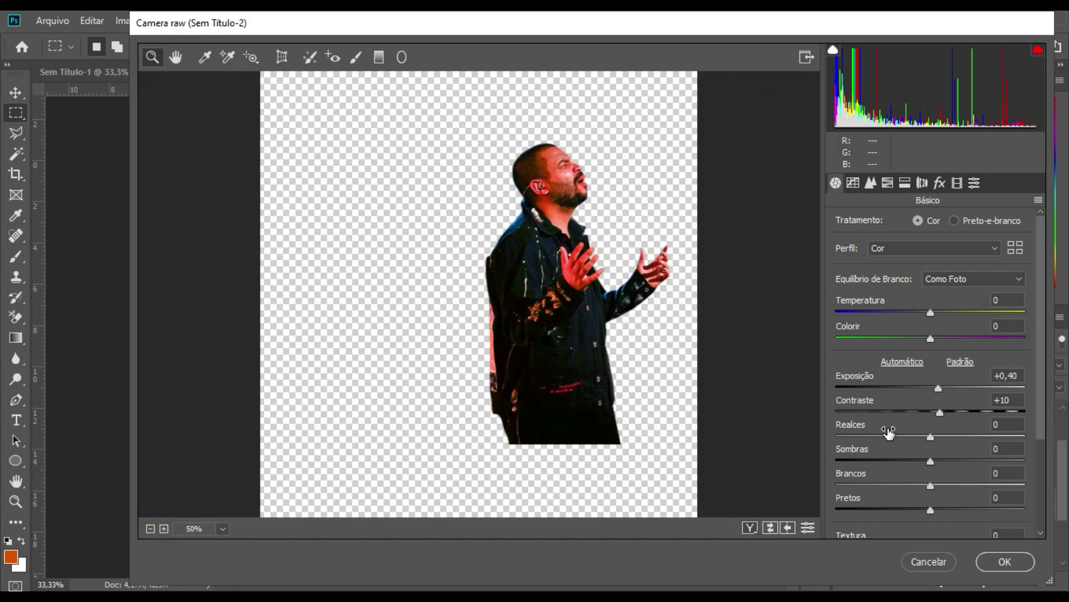
pyautogui.scroll(-3, 983, 443)
pyautogui.scroll(-1, 947, 344)
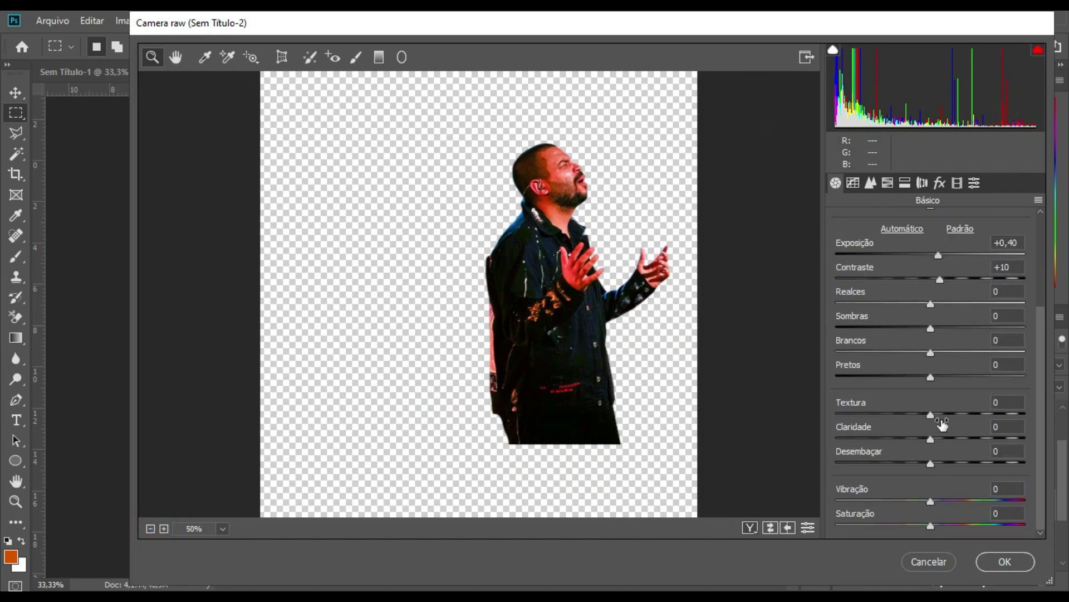
# - Raise texture strongly and enter clarity 100
pyautogui.click(931, 413)
pyautogui.moveTo(932, 416); pyautogui.dragTo(1037, 415)
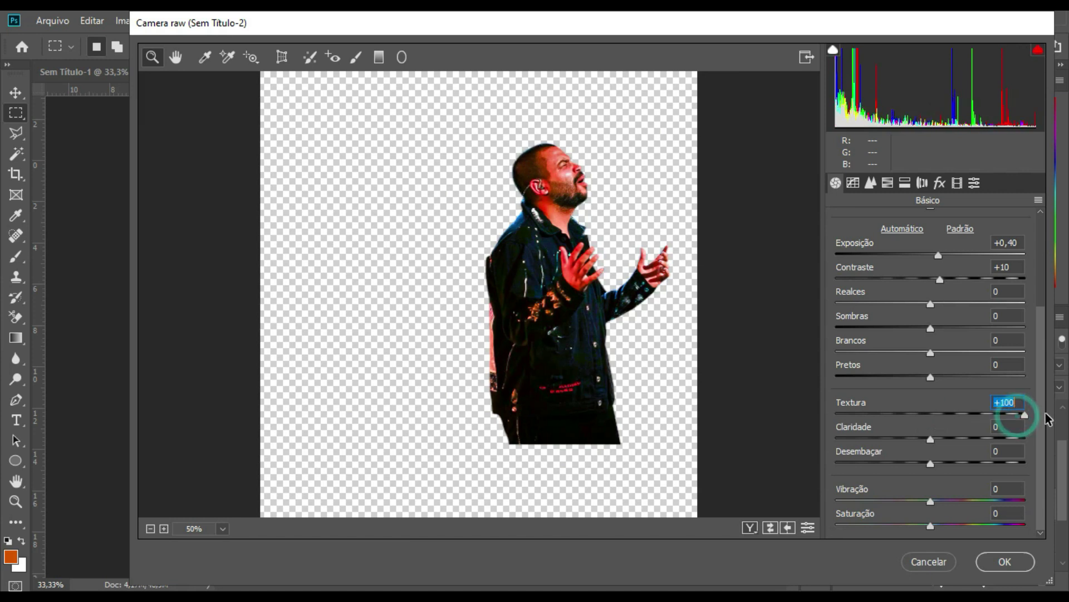
pyautogui.click(583, 169)
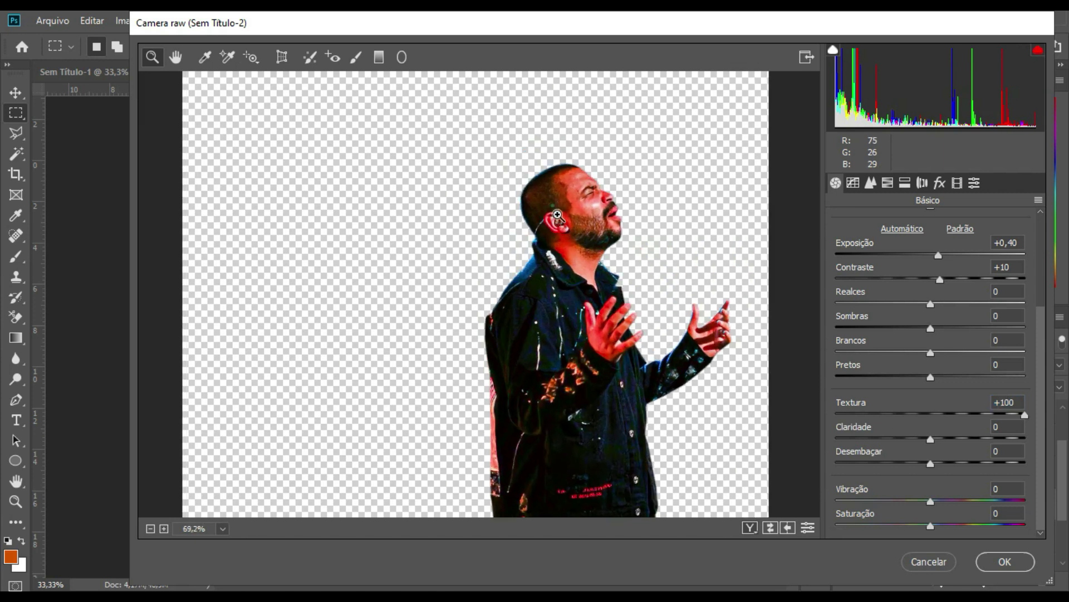
pyautogui.click(583, 200)
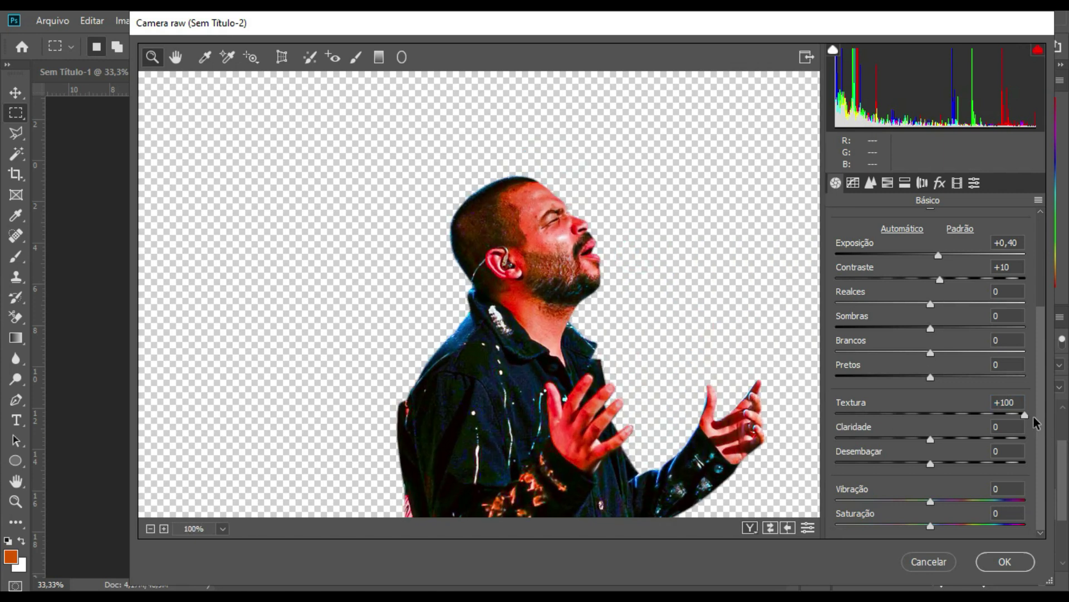
pyautogui.moveTo(1026, 415); pyautogui.dragTo(917, 415)
pyautogui.press('Tab')
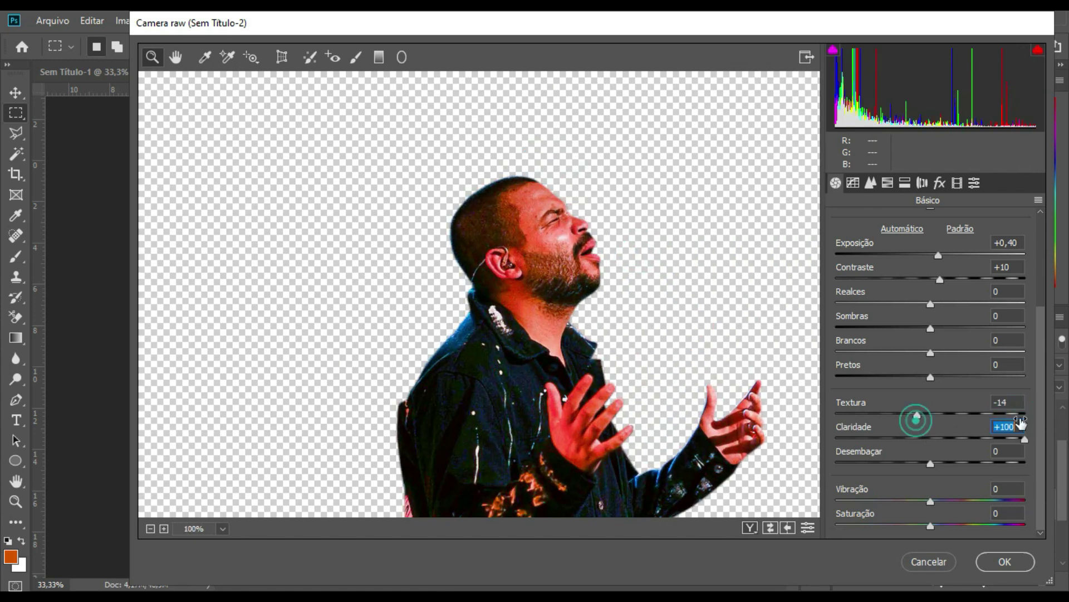
pyautogui.write('100')
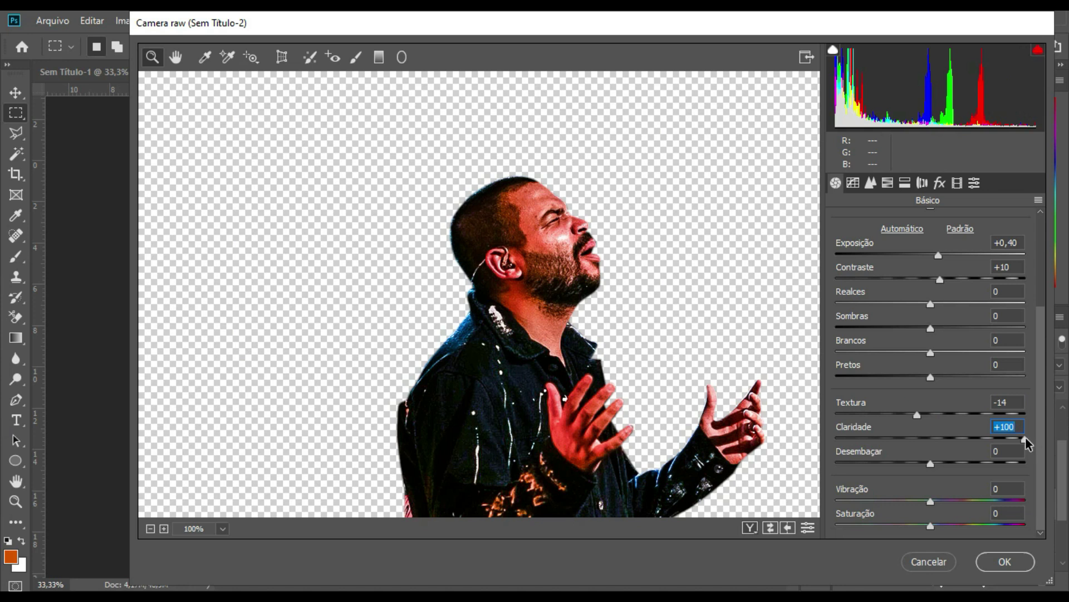
# - Fine-tune texture to +47, clarity to +93, and dehaze to +63
pyautogui.moveTo(1023, 440)
pyautogui.mouseDown()
pyautogui.moveTo(938, 440)
pyautogui.moveTo(1051, 414)
pyautogui.mouseUp()
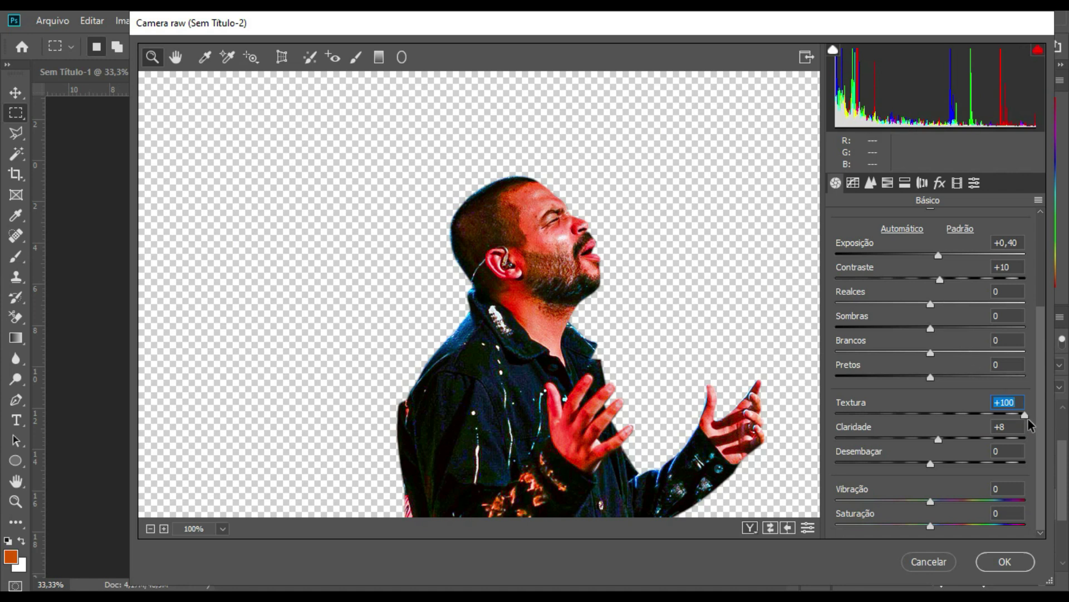
pyautogui.moveTo(1023, 414); pyautogui.dragTo(975, 413)
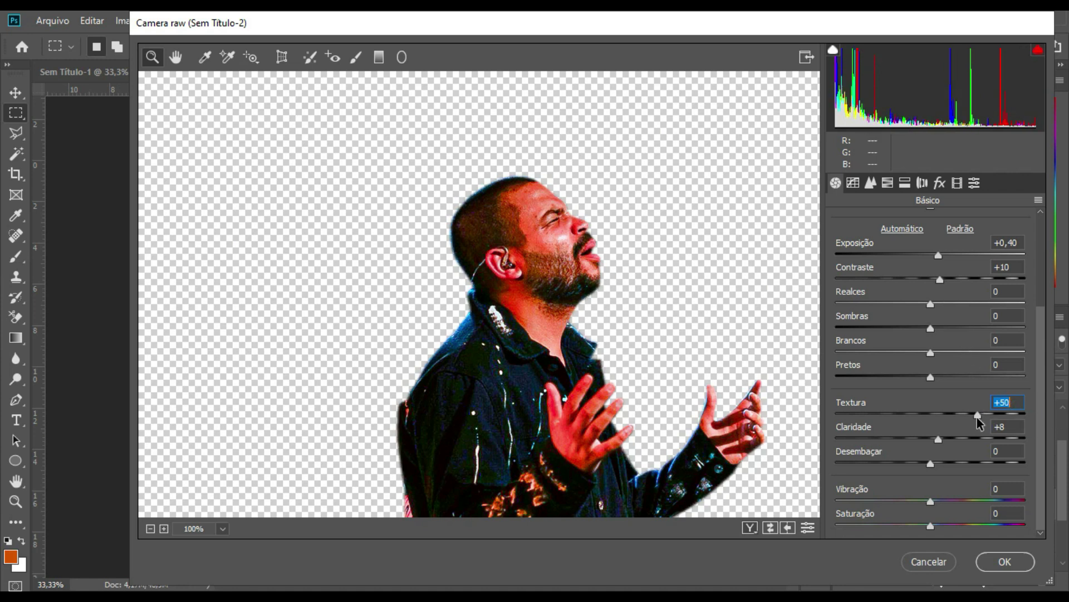
pyautogui.moveTo(977, 414); pyautogui.dragTo(1058, 434)
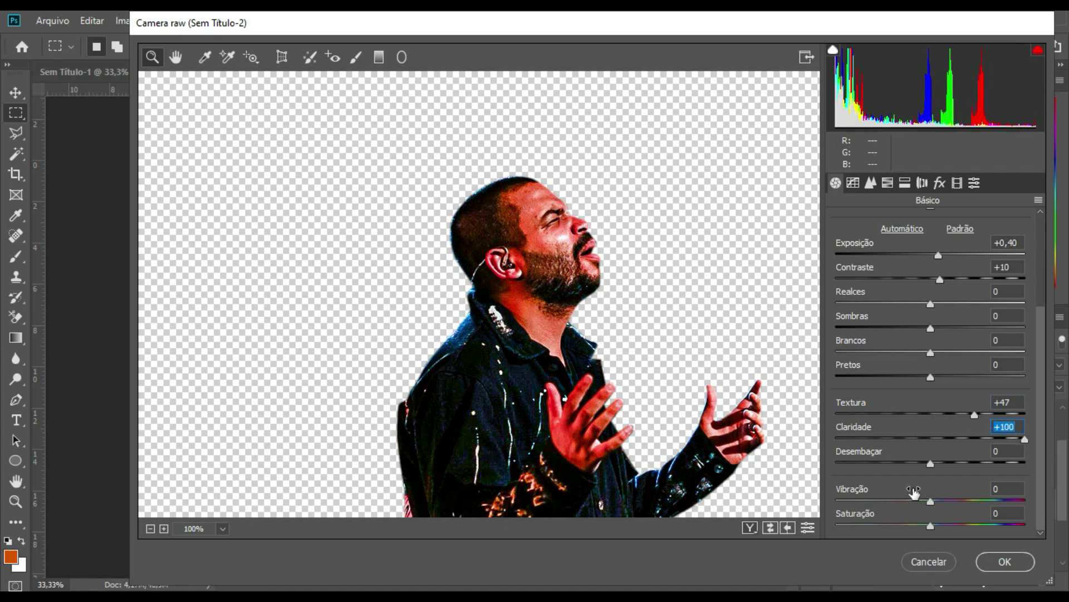
pyautogui.moveTo(1024, 439); pyautogui.dragTo(1015, 439)
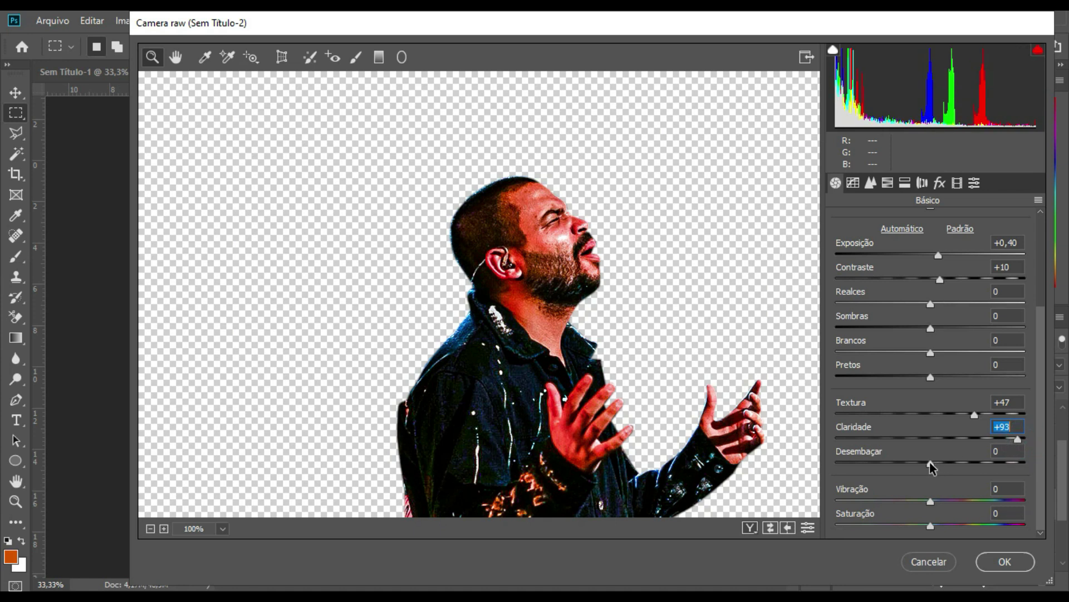
pyautogui.moveTo(931, 464); pyautogui.dragTo(1042, 457)
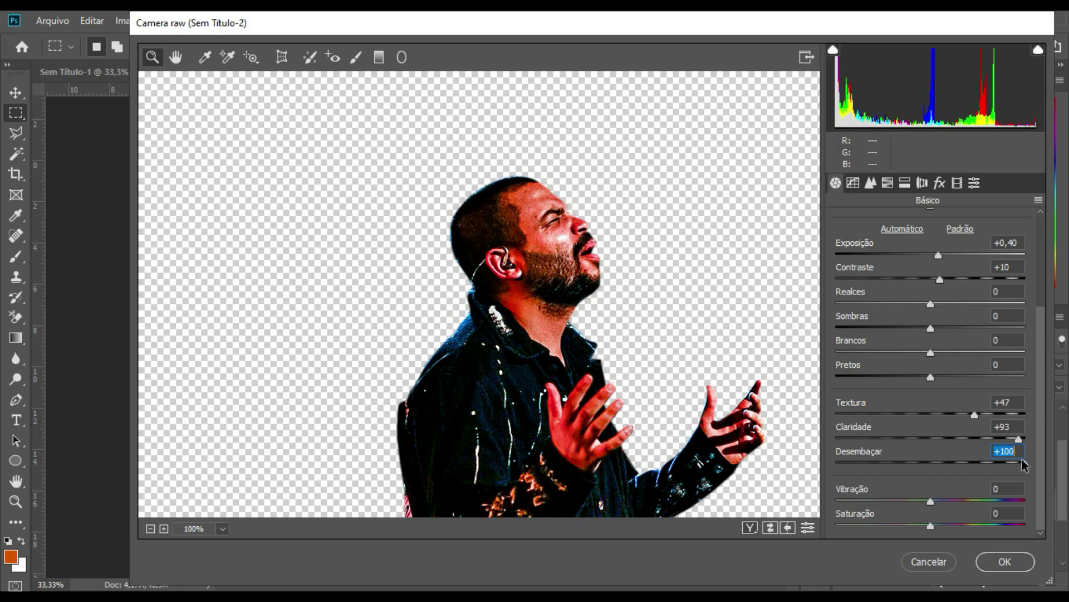
pyautogui.moveTo(1024, 463); pyautogui.dragTo(992, 467)
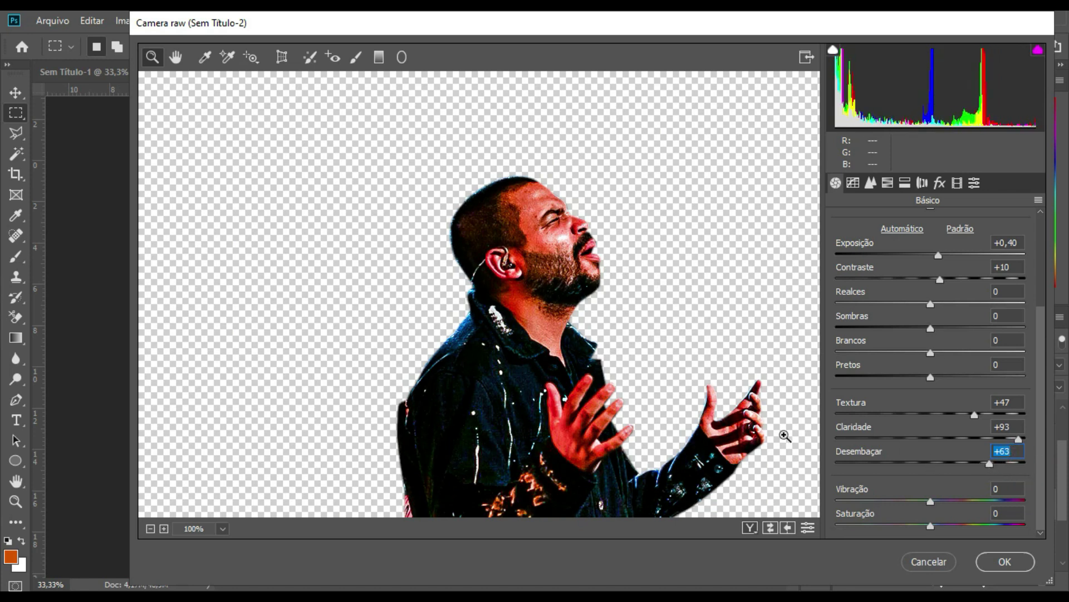
# - Set vibrance to -100 and bring up the Detail settings
pyautogui.click(572, 390)
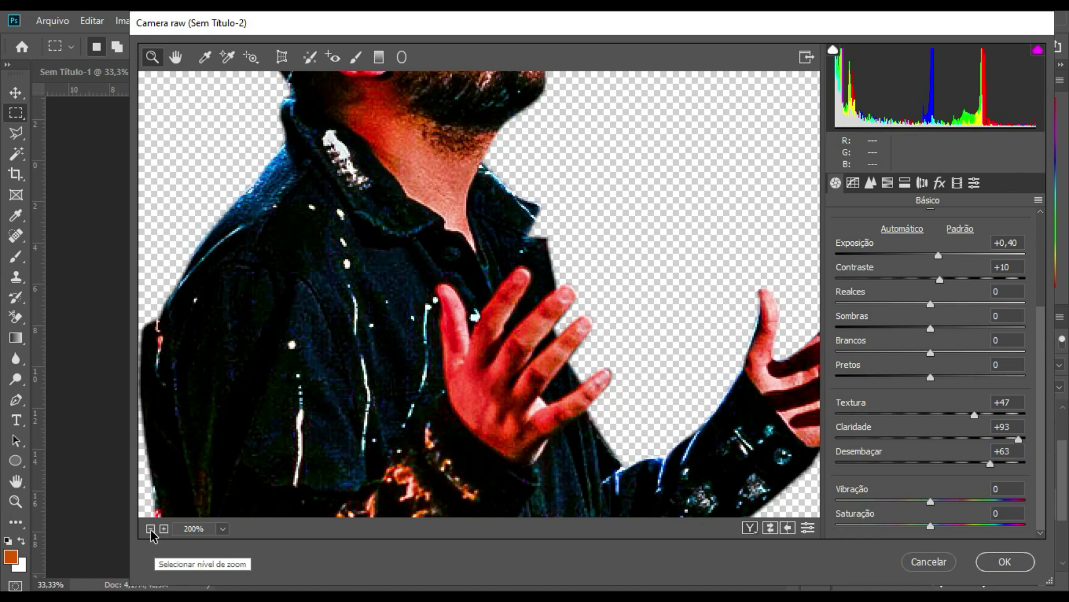
pyautogui.click(150, 528)
pyautogui.moveTo(930, 501); pyautogui.dragTo(809, 494)
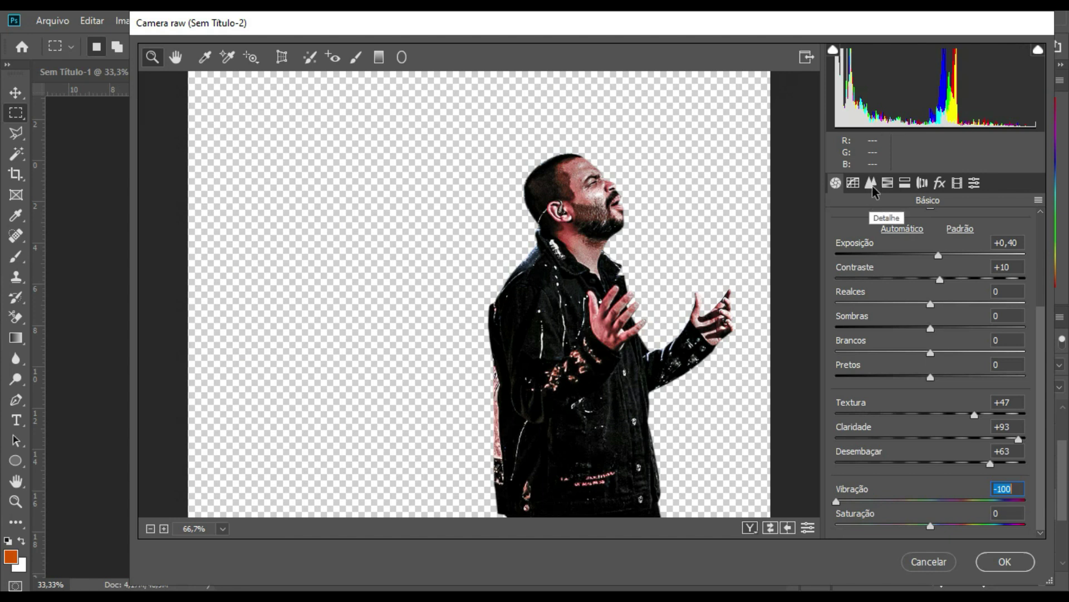
pyautogui.click(872, 186)
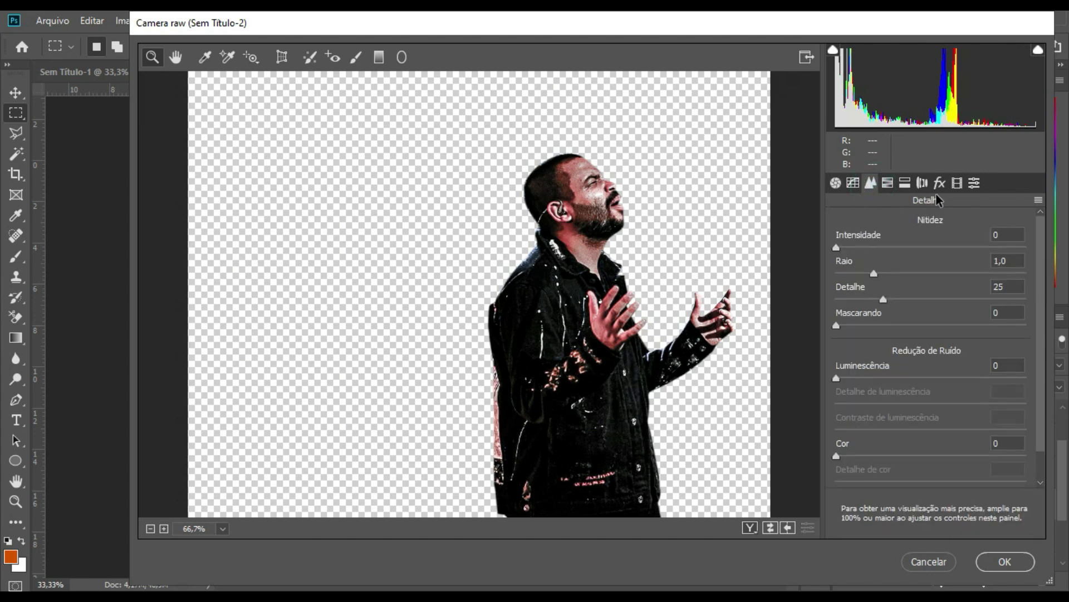
# - Set sharpening amount 49 and luminance noise reduction 14, then confirm with OK
pyautogui.click(888, 248)
pyautogui.moveTo(889, 247); pyautogui.dragTo(1010, 248)
pyautogui.click(604, 186)
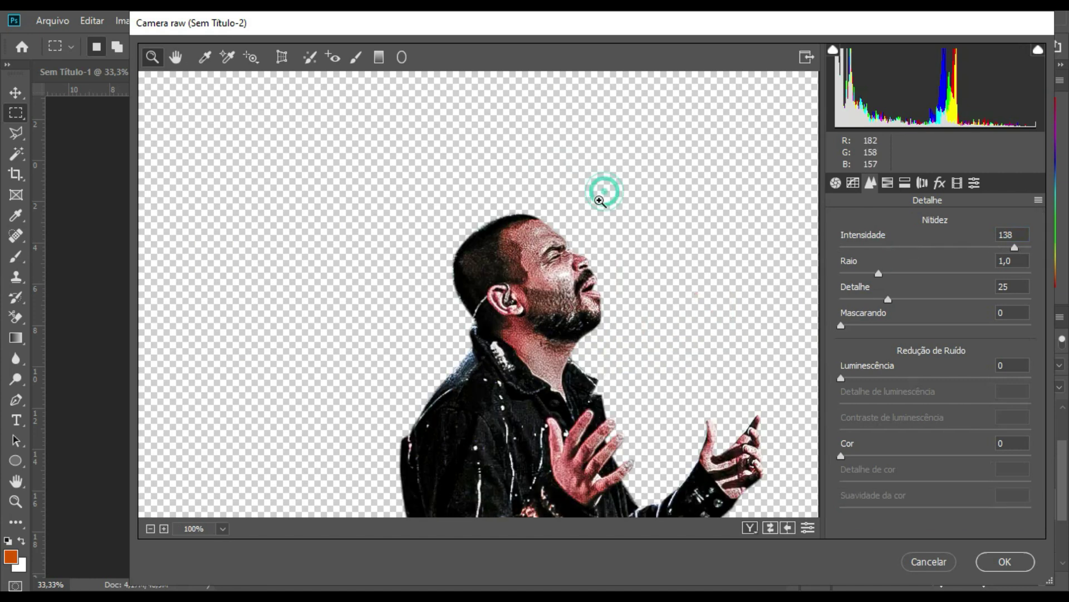
pyautogui.click(537, 346)
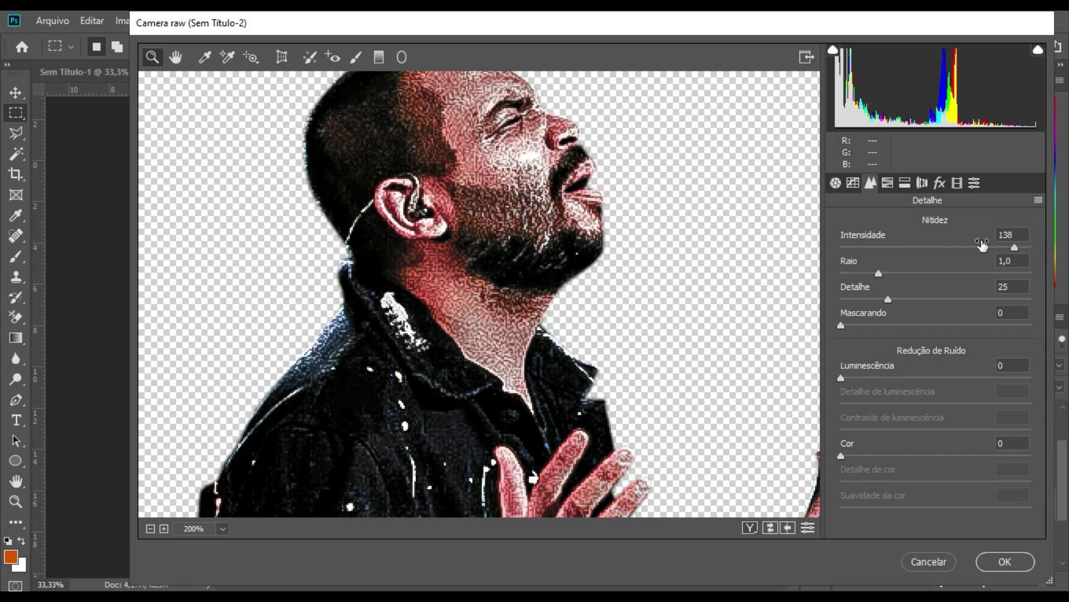
pyautogui.moveTo(1014, 247); pyautogui.dragTo(903, 246)
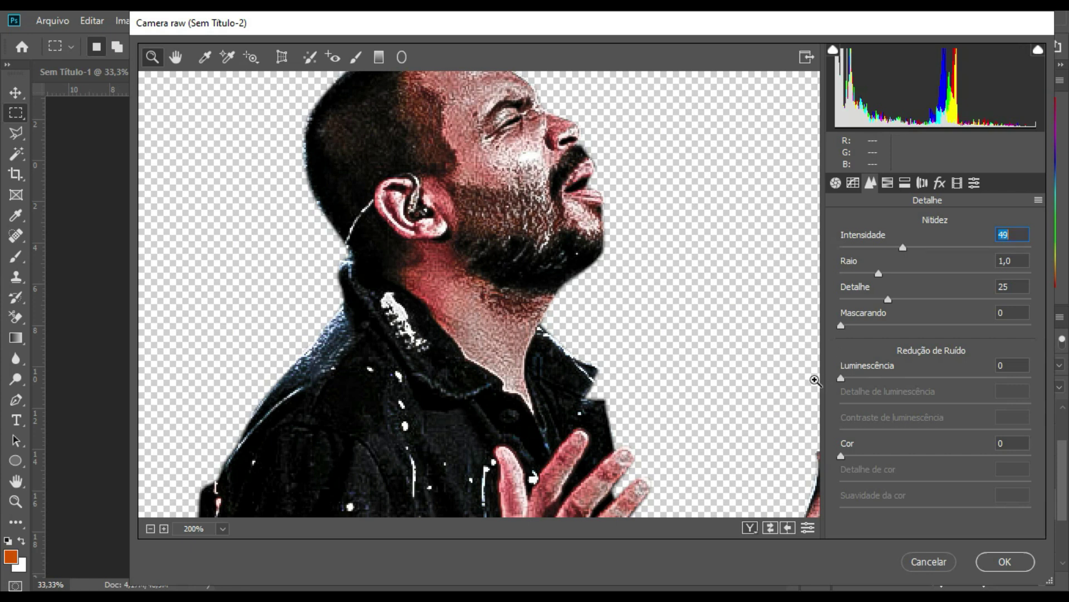
pyautogui.moveTo(842, 379); pyautogui.dragTo(869, 379)
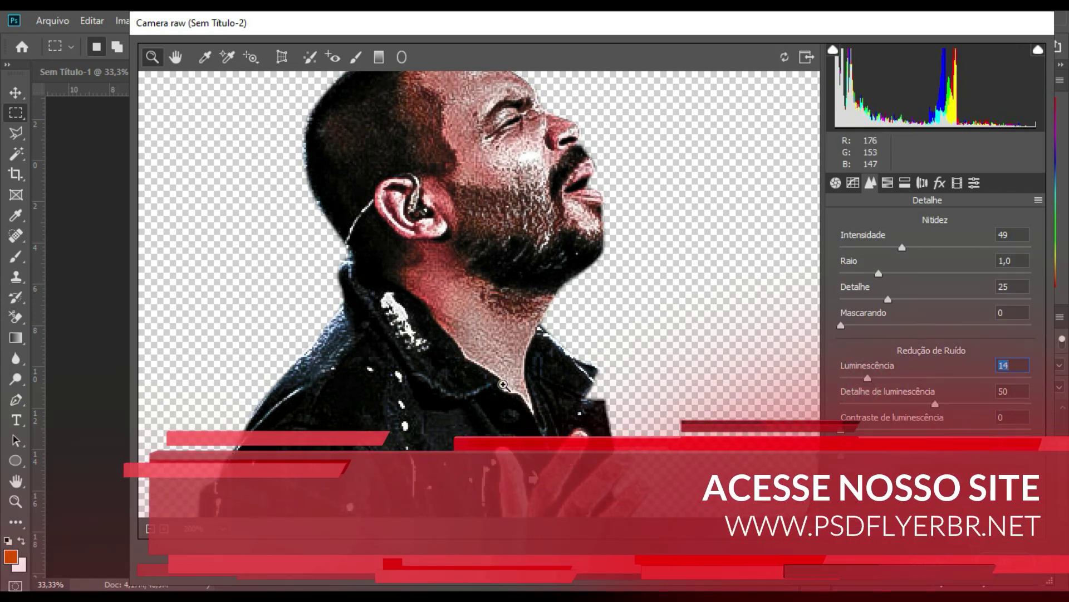
pyautogui.click(150, 528)
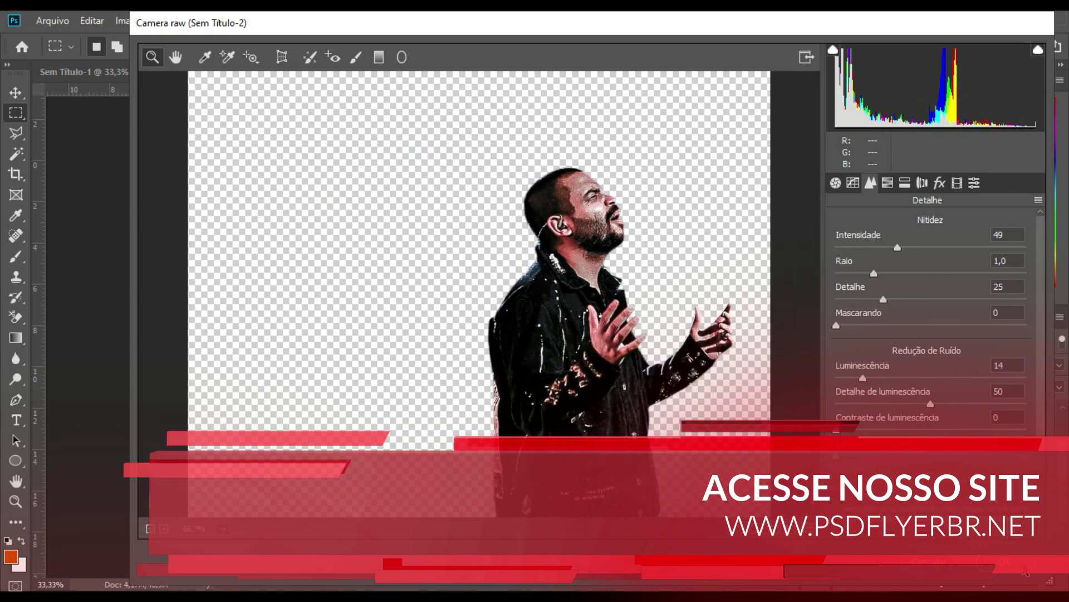
pyautogui.click(1005, 561)
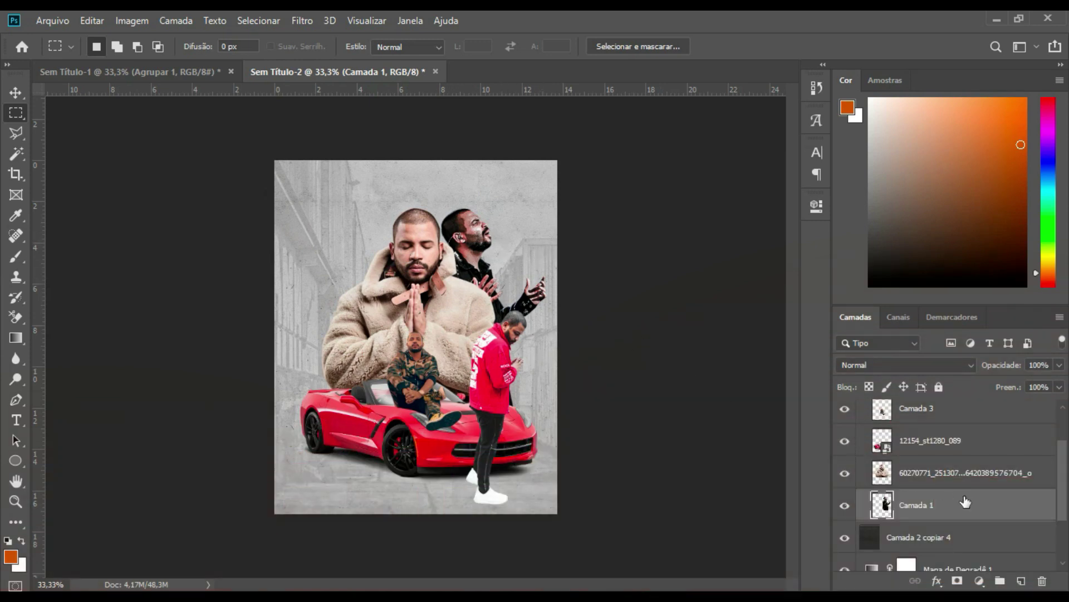
# - Undo a trial desaturation of the fur-coat layer and open the Filter menu for Camera Raw
pyautogui.click(956, 478)
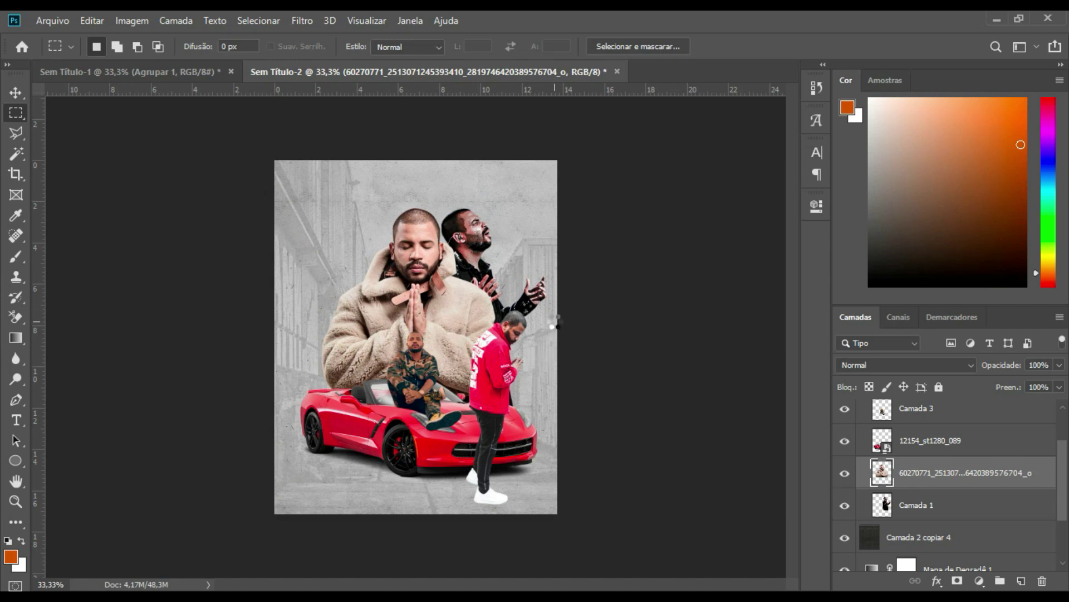
pyautogui.hotkey('ctrl', 'shift', 'u')
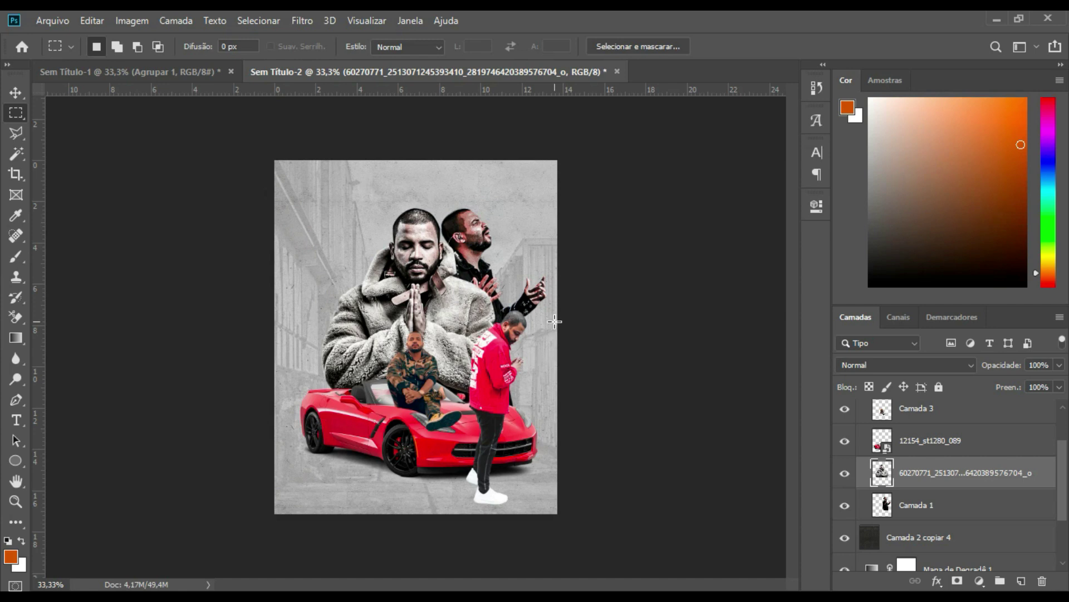
pyautogui.hotkey('ctrl', 'z')
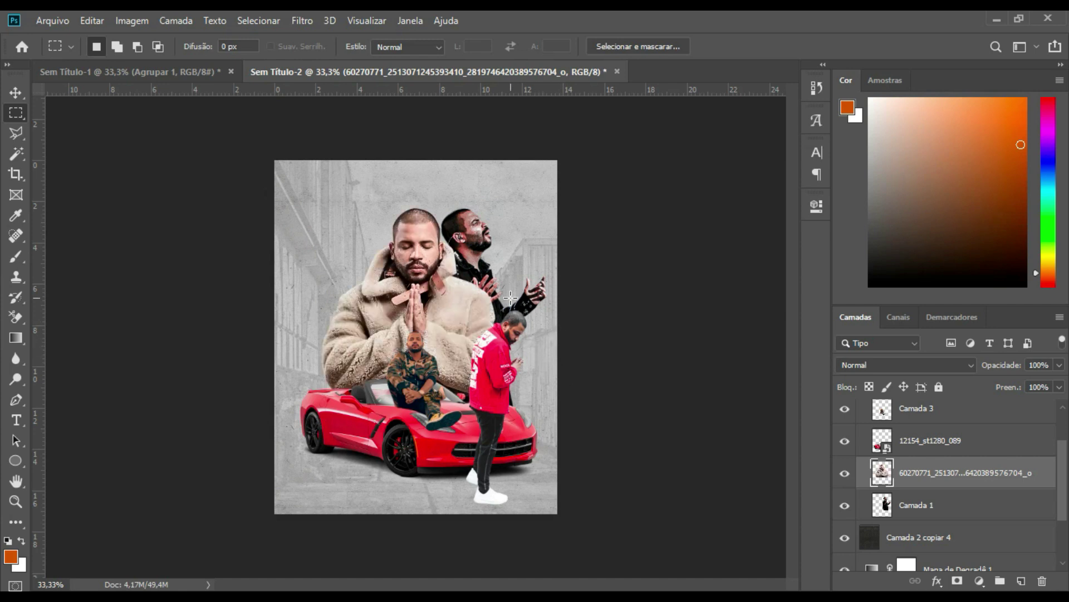
pyautogui.click(302, 21)
# - Open Camera Raw on the fur-coat man: Contrast +33, Texture +66, Clarity +60, Dehaze +48, Vibrance -51
pyautogui.click(406, 129)
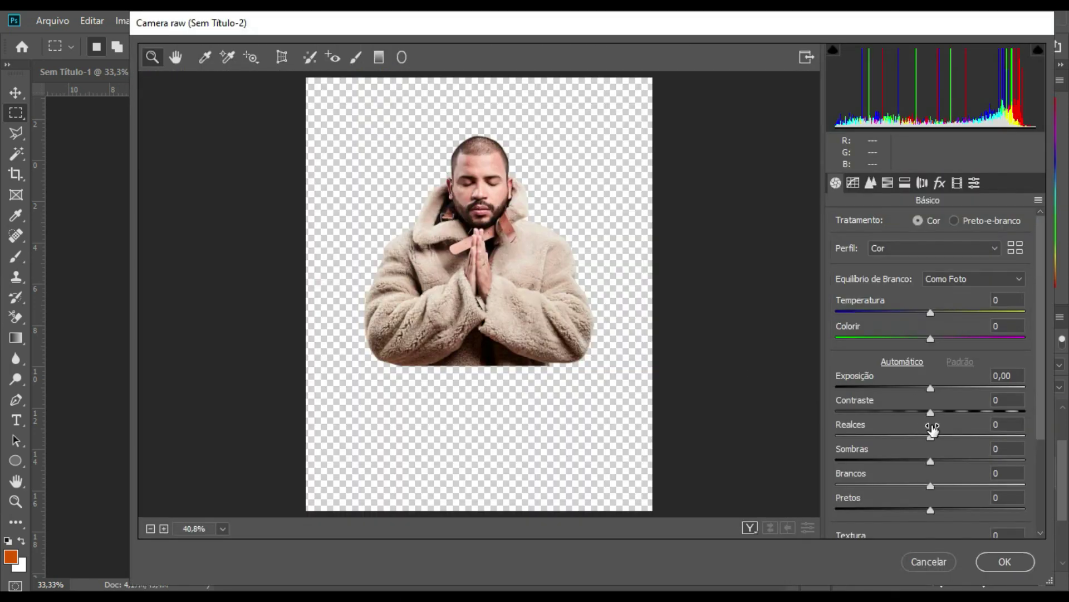
pyautogui.scroll(-1, 928, 413)
pyautogui.scroll(-3, 928, 410)
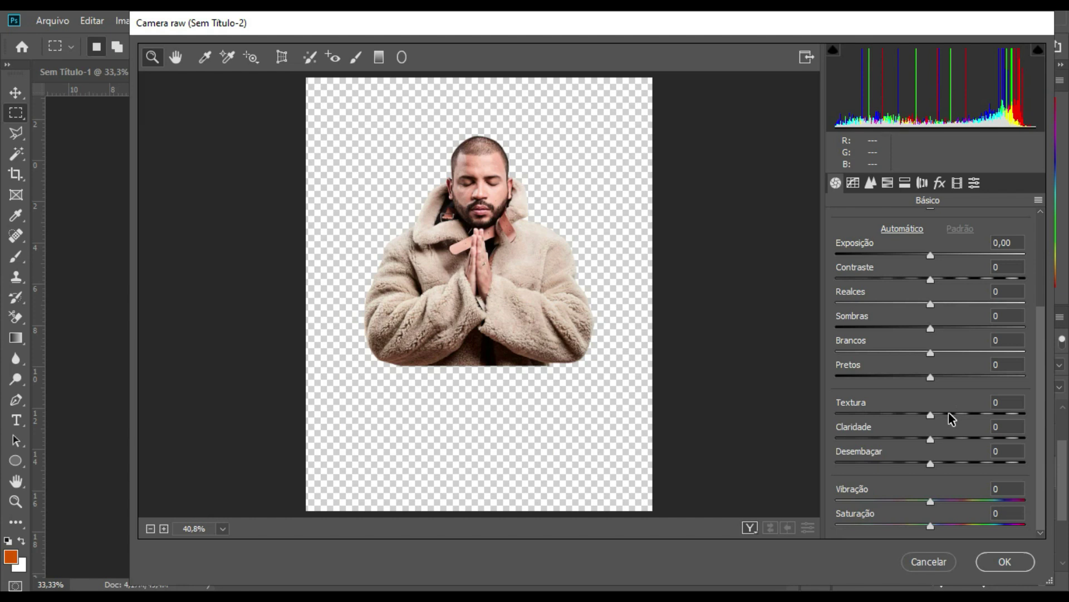
pyautogui.scroll(2, 969, 355)
pyautogui.click(961, 350)
pyautogui.scroll(-2, 951, 436)
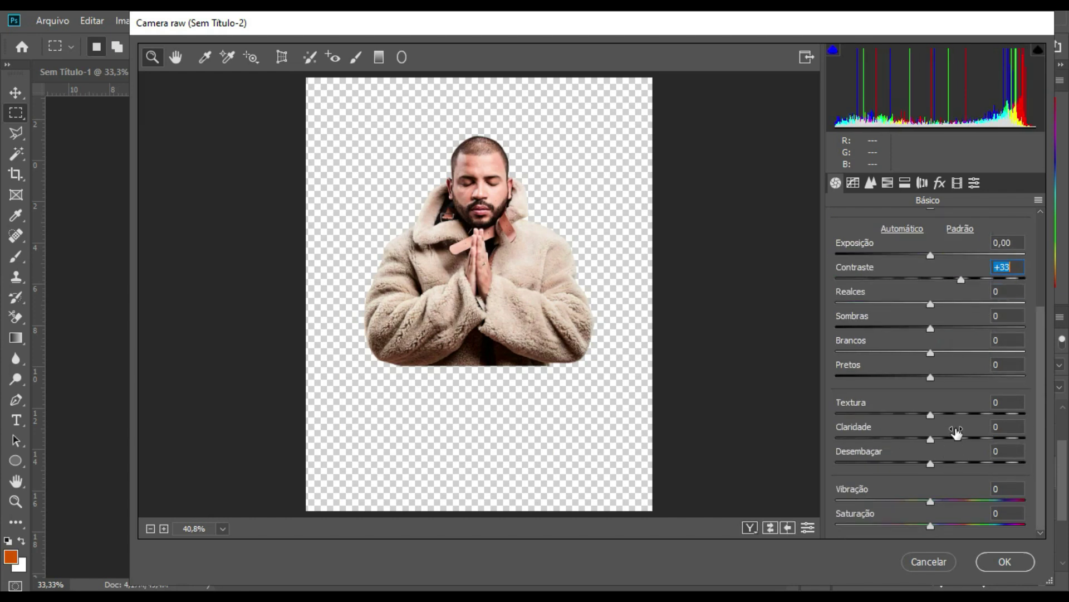
pyautogui.click(993, 414)
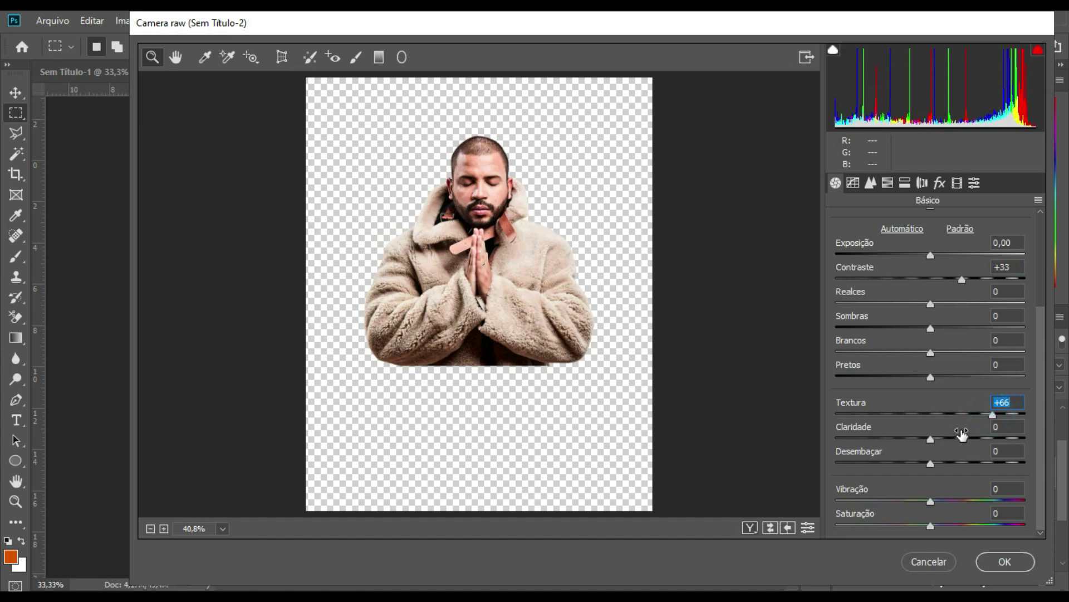
pyautogui.click(987, 438)
pyautogui.click(953, 462)
pyautogui.click(927, 500)
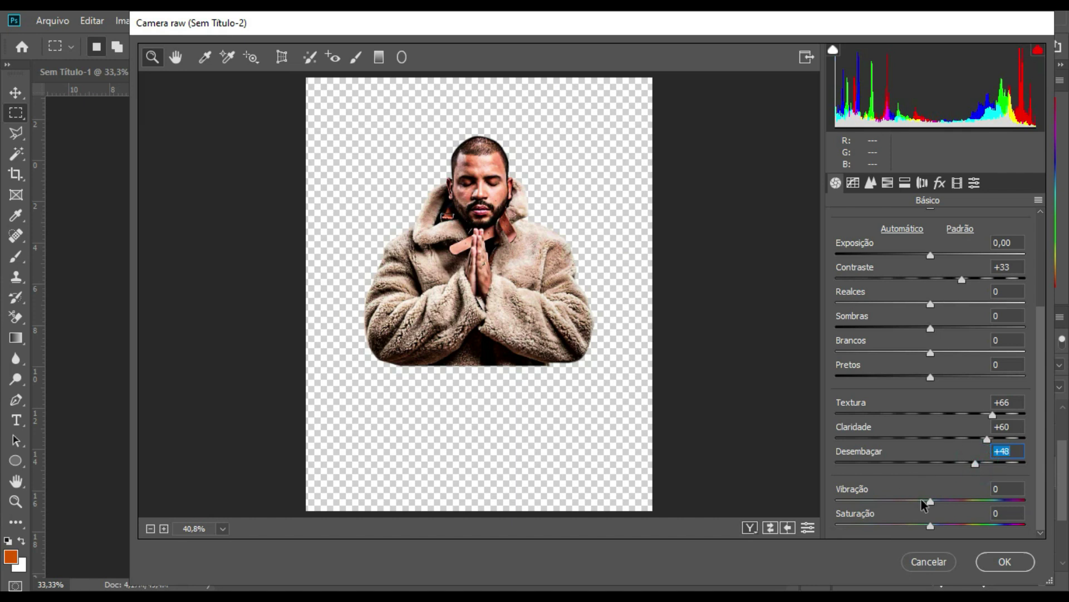
pyautogui.click(885, 501)
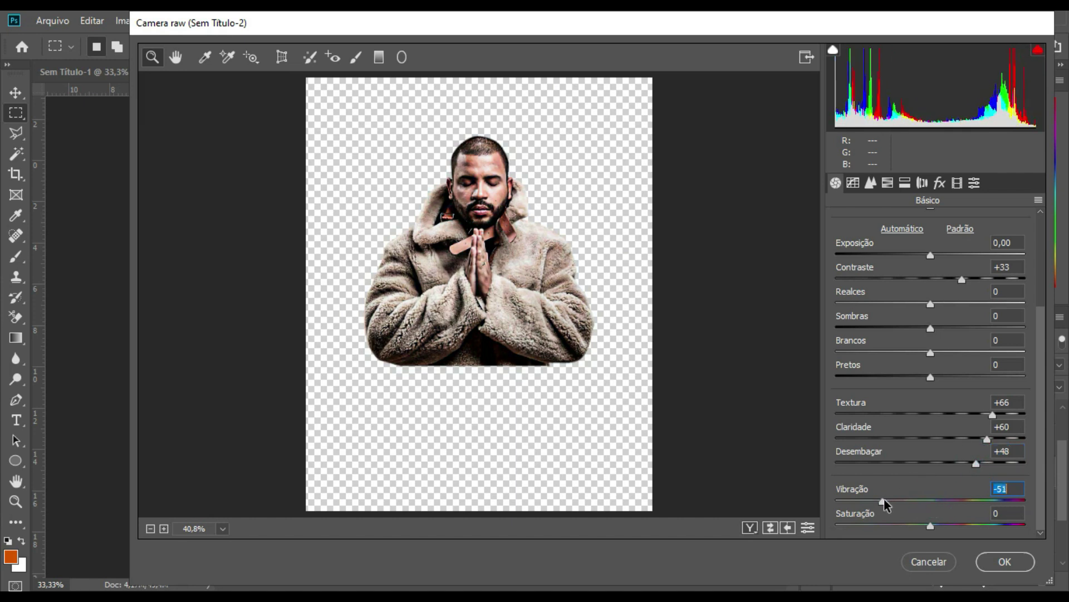
# - Set Sharpening 46, add luminance noise reduction and Grain 6, then apply the filter
pyautogui.click(871, 183)
pyautogui.click(894, 246)
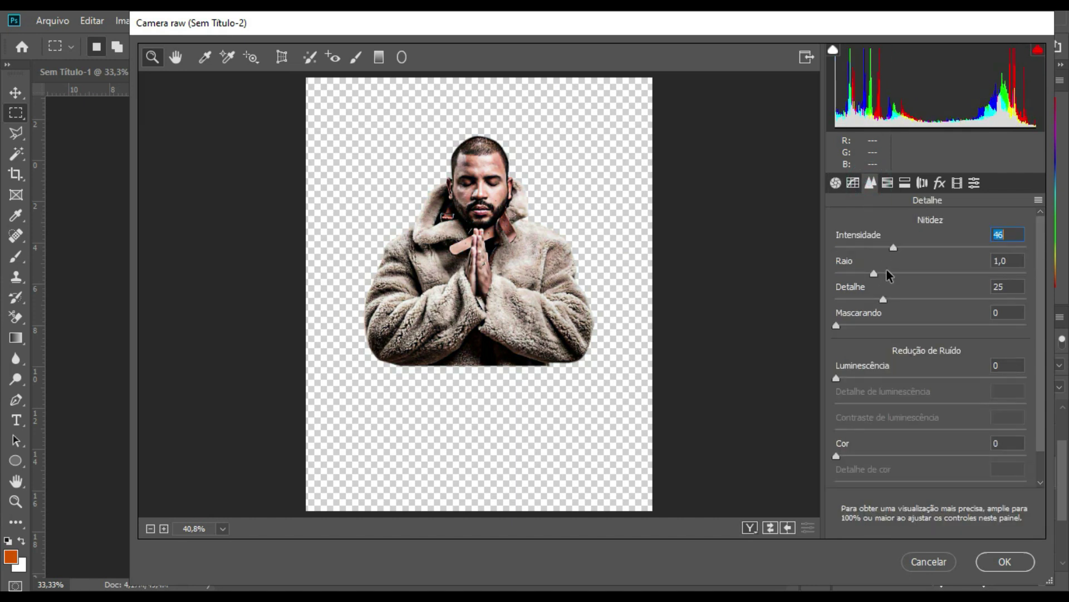
pyautogui.click(847, 378)
pyautogui.click(940, 182)
pyautogui.click(851, 250)
pyautogui.click(1003, 562)
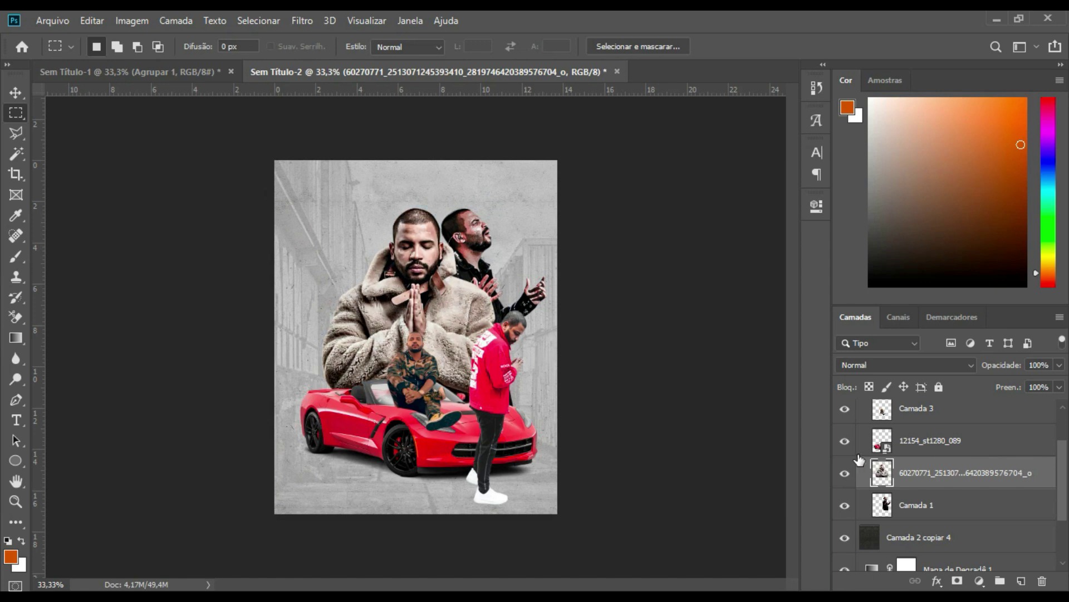
# - Run Camera Raw on the black-jacket man's layer with Vibrance -34 and Temperature +6
pyautogui.click(918, 506)
pyautogui.click(302, 20)
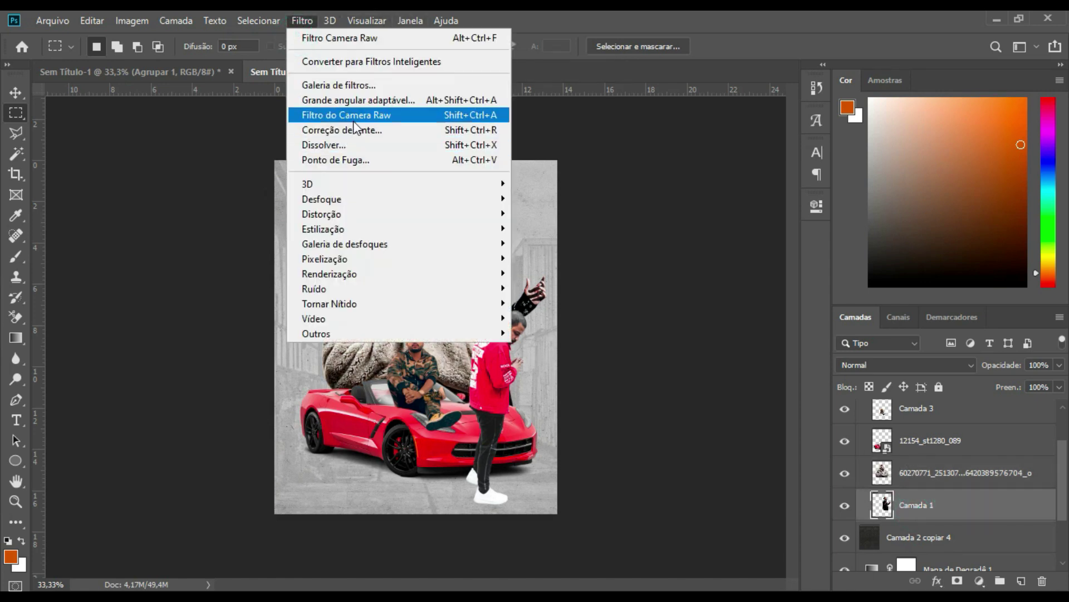
pyautogui.click(354, 117)
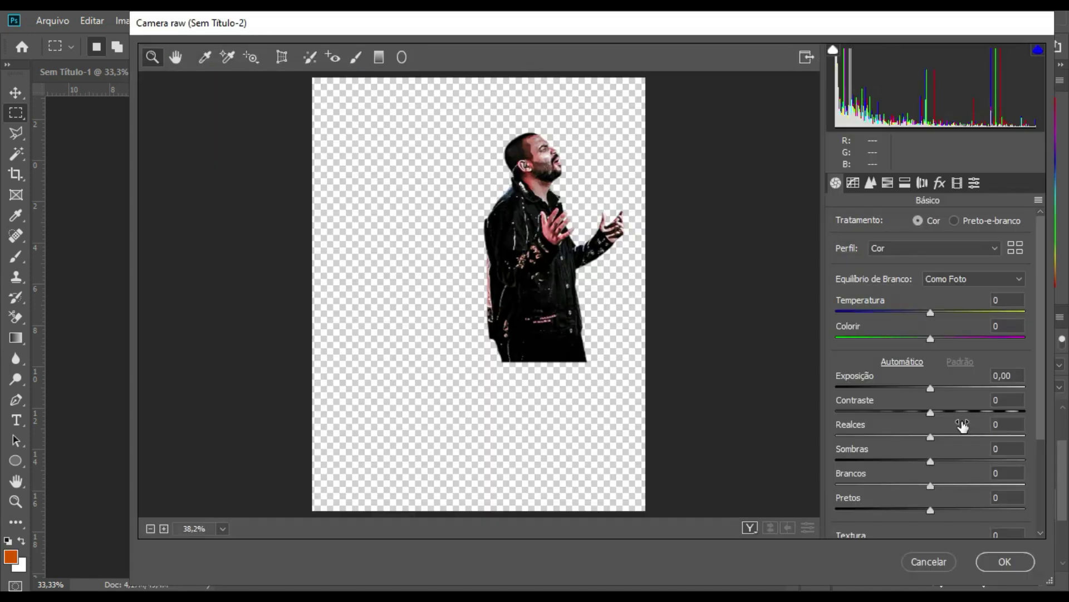
pyautogui.scroll(-3, 947, 429)
pyautogui.moveTo(910, 520)
pyautogui.mouseDown()
pyautogui.moveTo(880, 522)
pyautogui.moveTo(893, 525)
pyautogui.mouseUp()
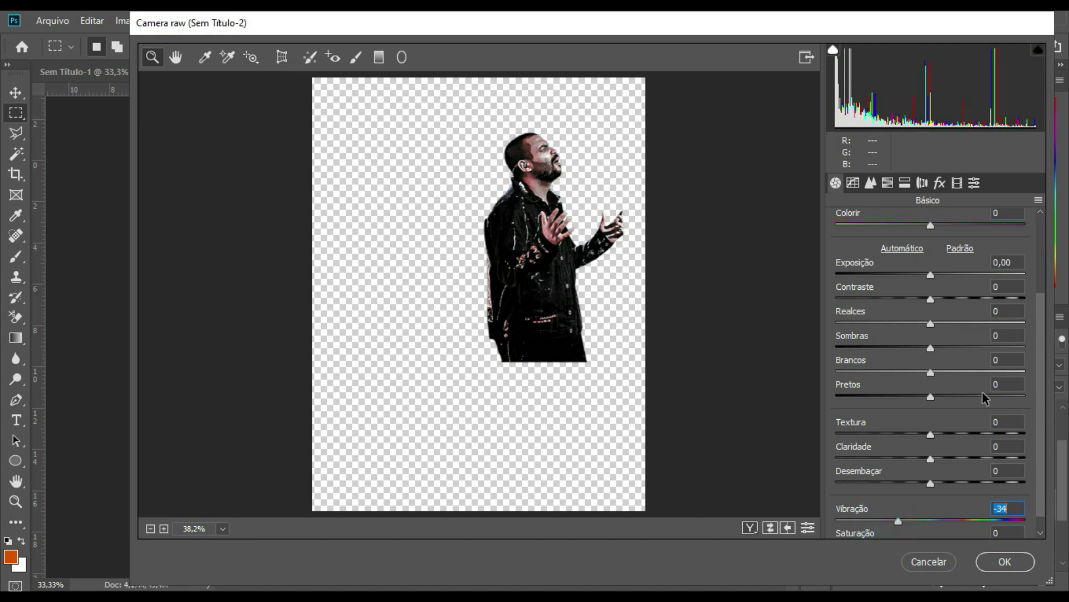
pyautogui.scroll(3, 986, 397)
pyautogui.moveTo(940, 312); pyautogui.dragTo(936, 314)
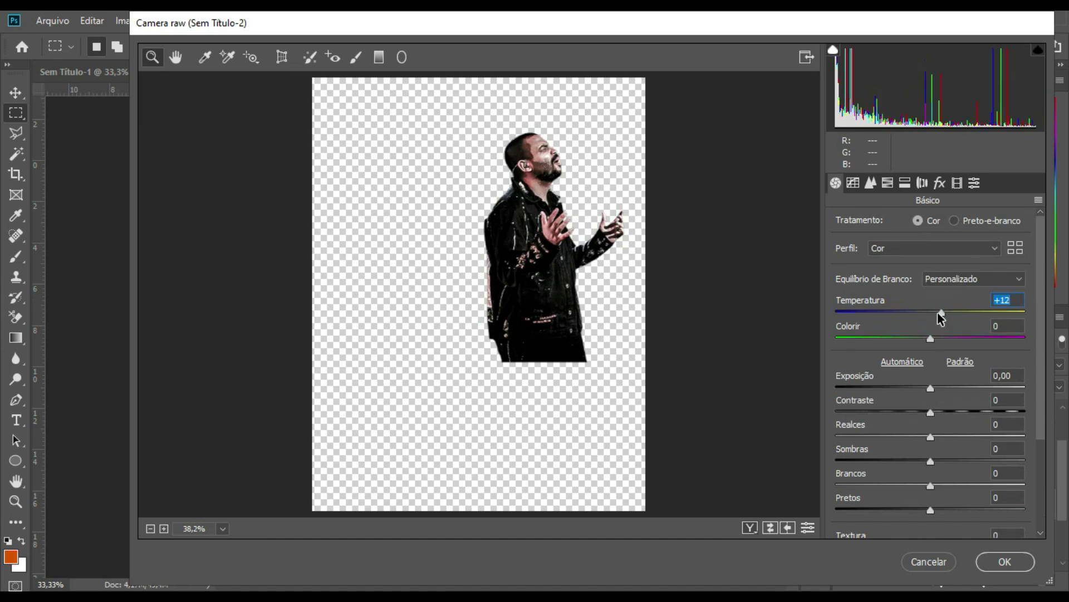
pyautogui.click(1005, 561)
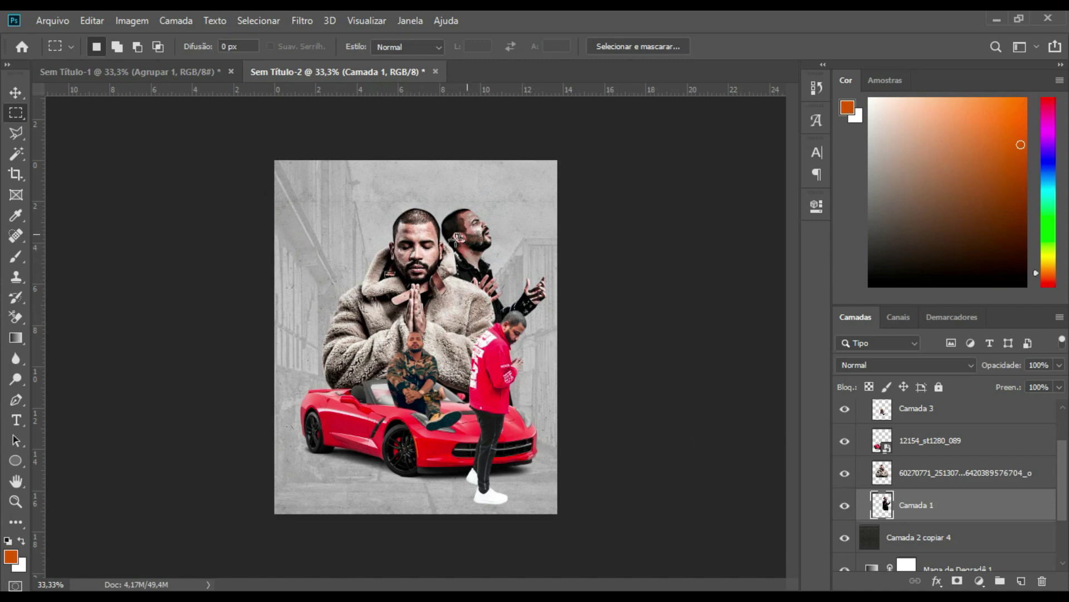
# - Start the Camera Raw filter on Camada 3, zoomed in on the seated man's face
pyautogui.click(929, 454)
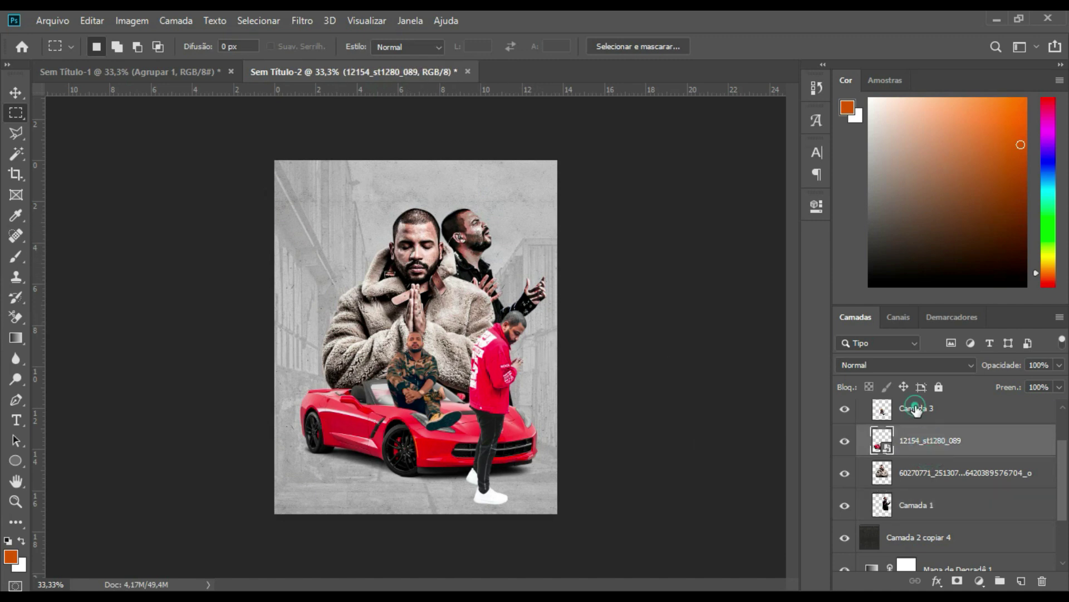
pyautogui.click(919, 406)
pyautogui.scroll(3, 399, 360)
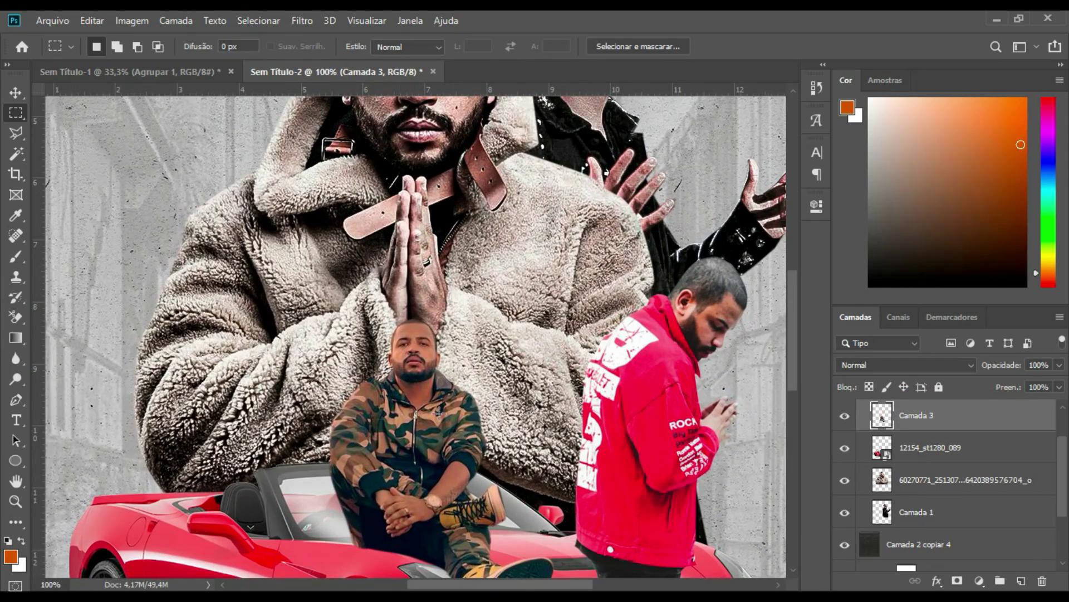
pyautogui.click(313, 21)
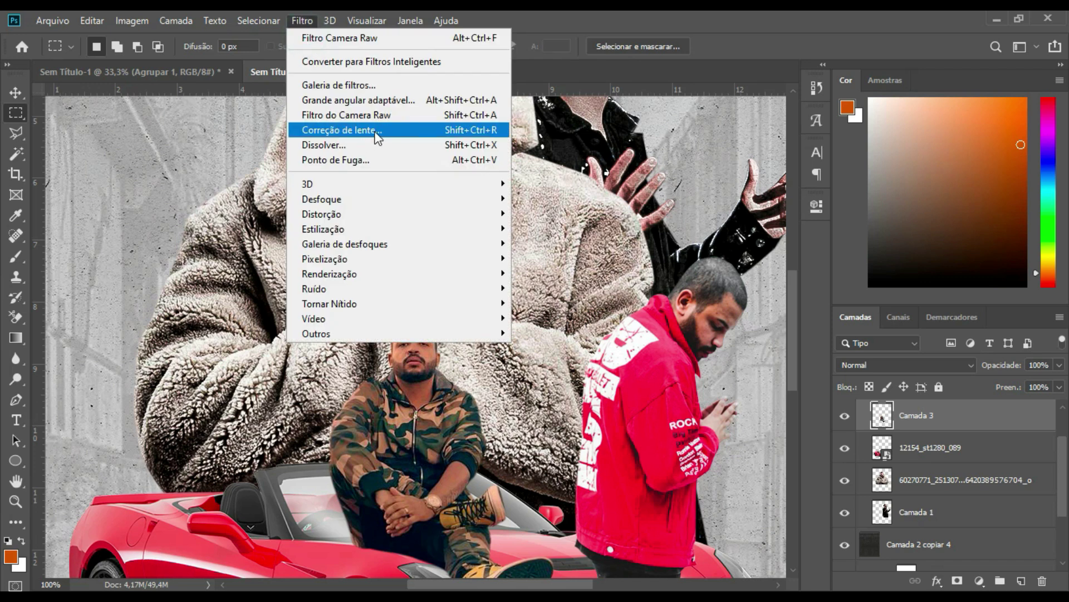
pyautogui.click(378, 112)
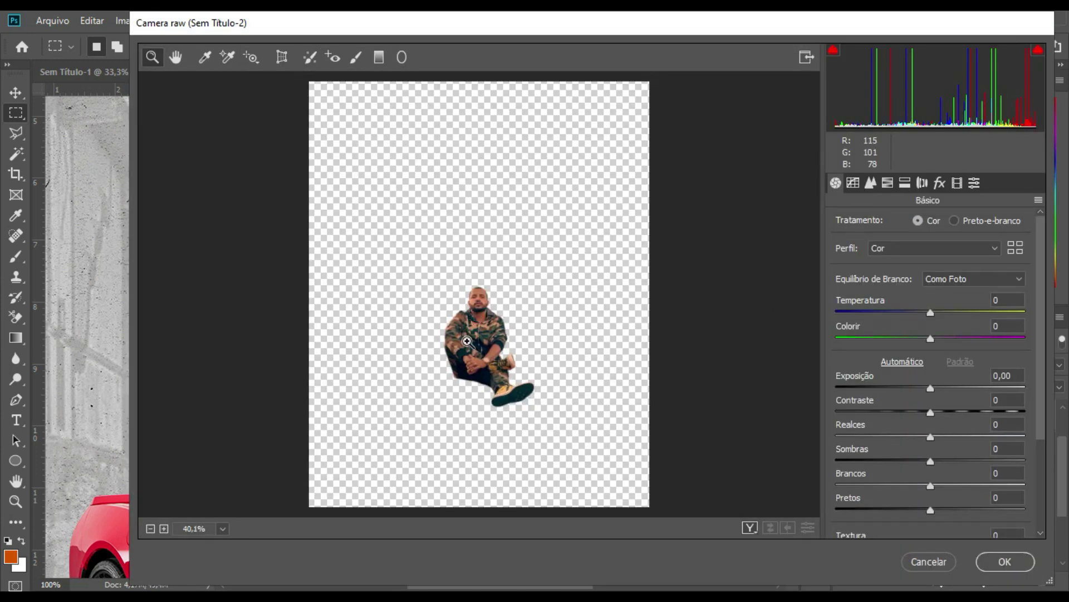
pyautogui.click(467, 341)
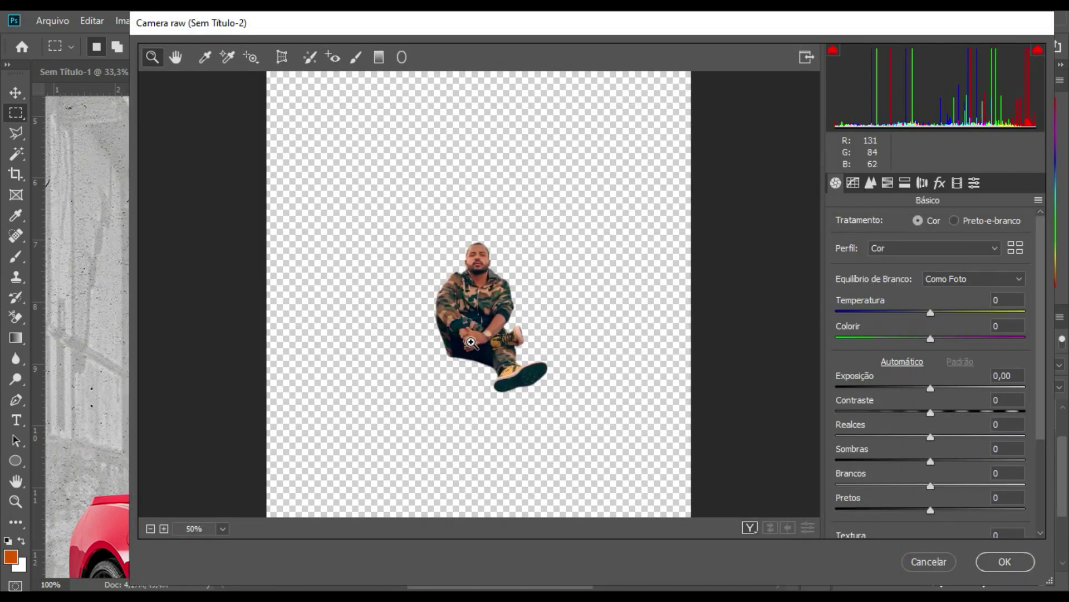
pyautogui.click(518, 362)
pyautogui.click(554, 375)
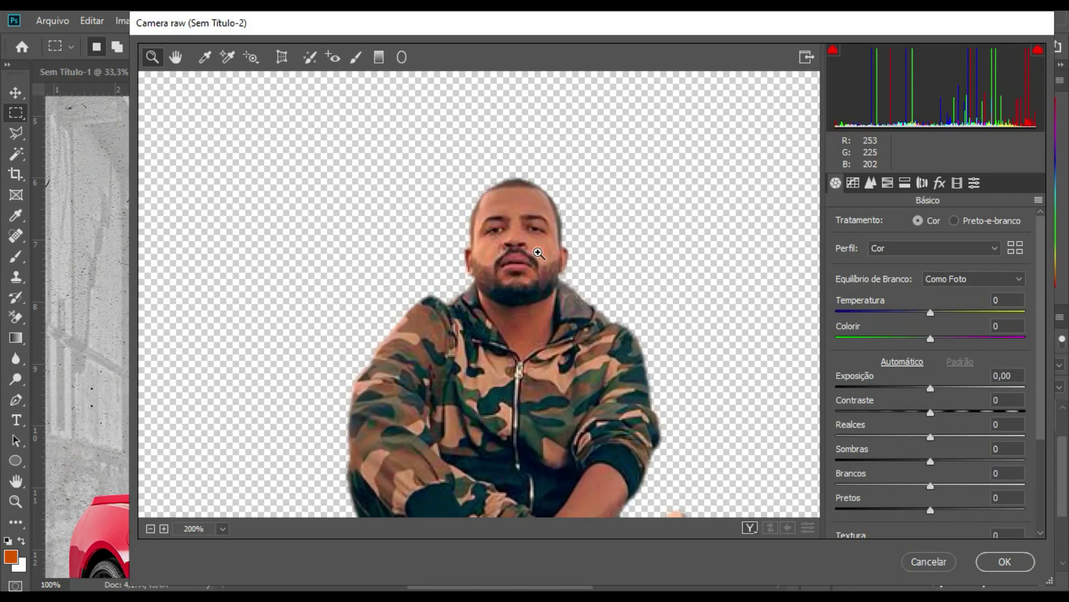
# - Raise Contrast and Texture to +48, add clarity and dehaze, and strongly lower Vibrance
pyautogui.moveTo(931, 412); pyautogui.dragTo(975, 412)
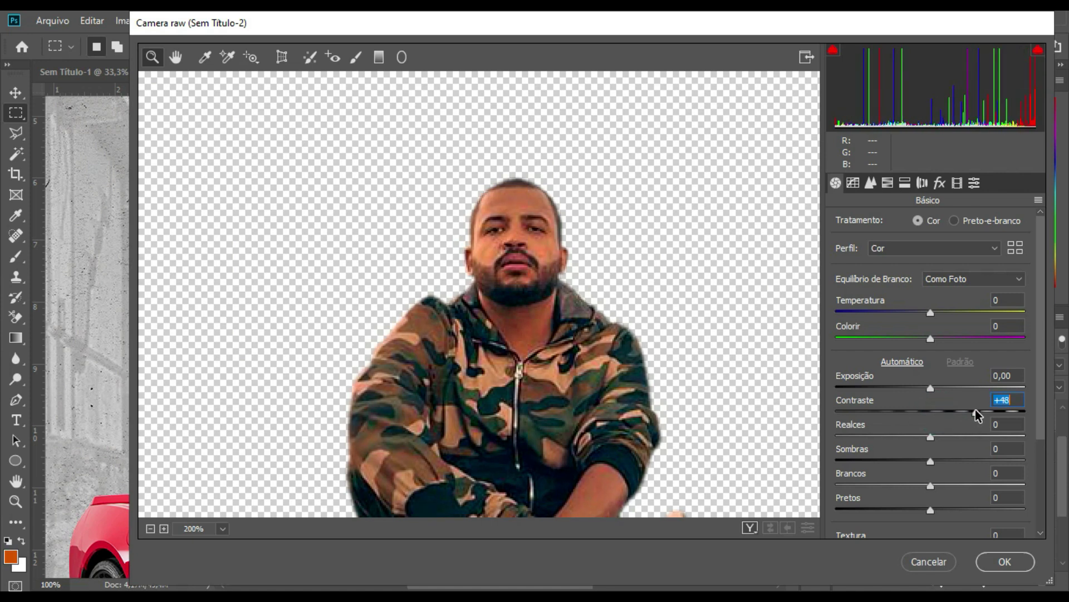
pyautogui.scroll(-1, 946, 379)
pyautogui.scroll(-2, 953, 351)
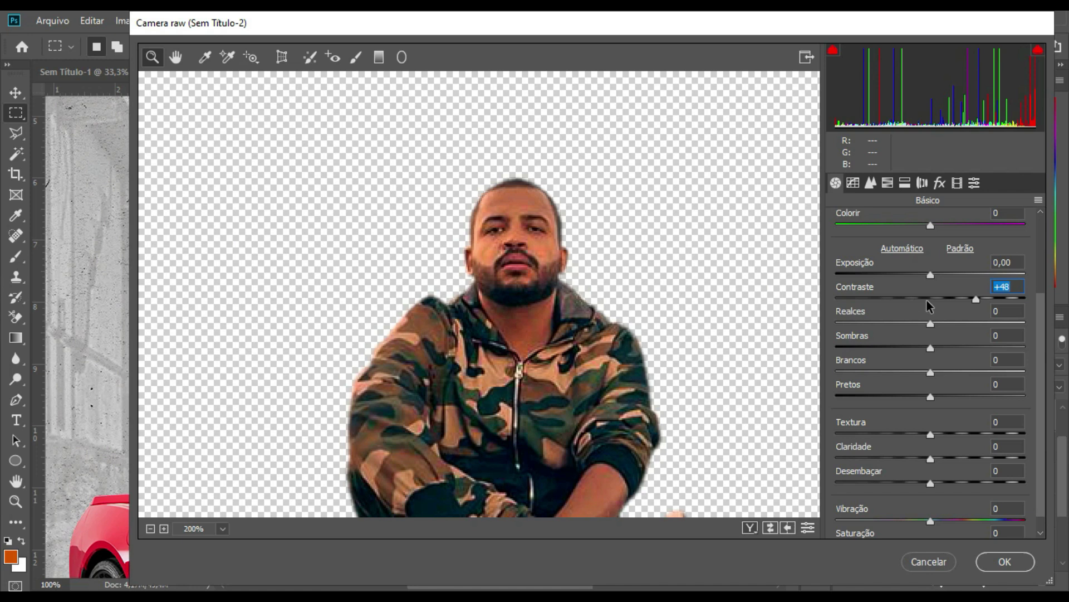
pyautogui.scroll(-1, 956, 401)
pyautogui.moveTo(931, 415); pyautogui.dragTo(978, 414)
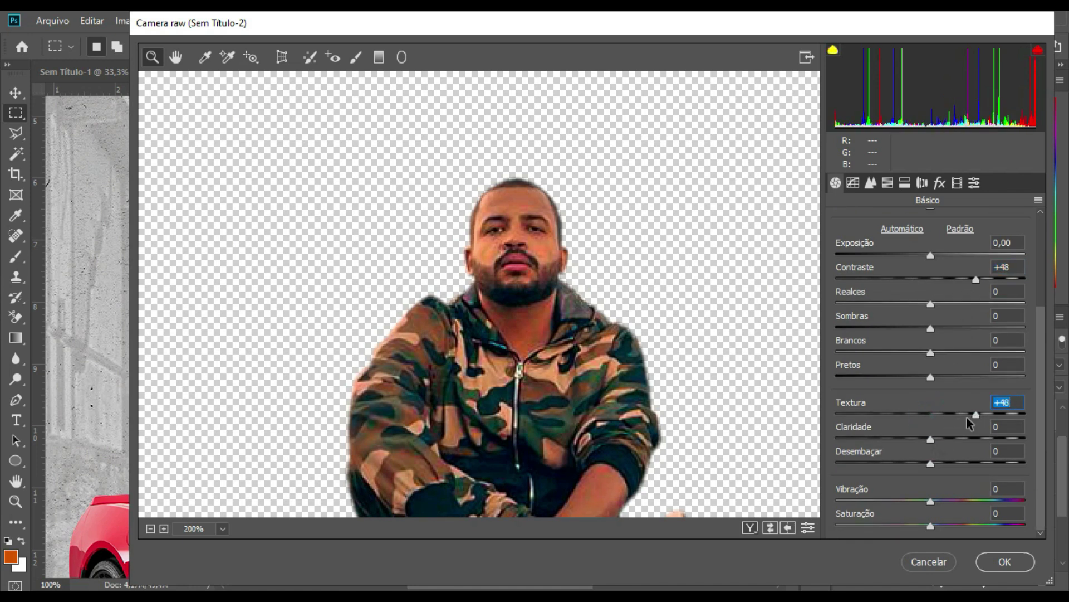
pyautogui.moveTo(929, 440); pyautogui.dragTo(948, 437)
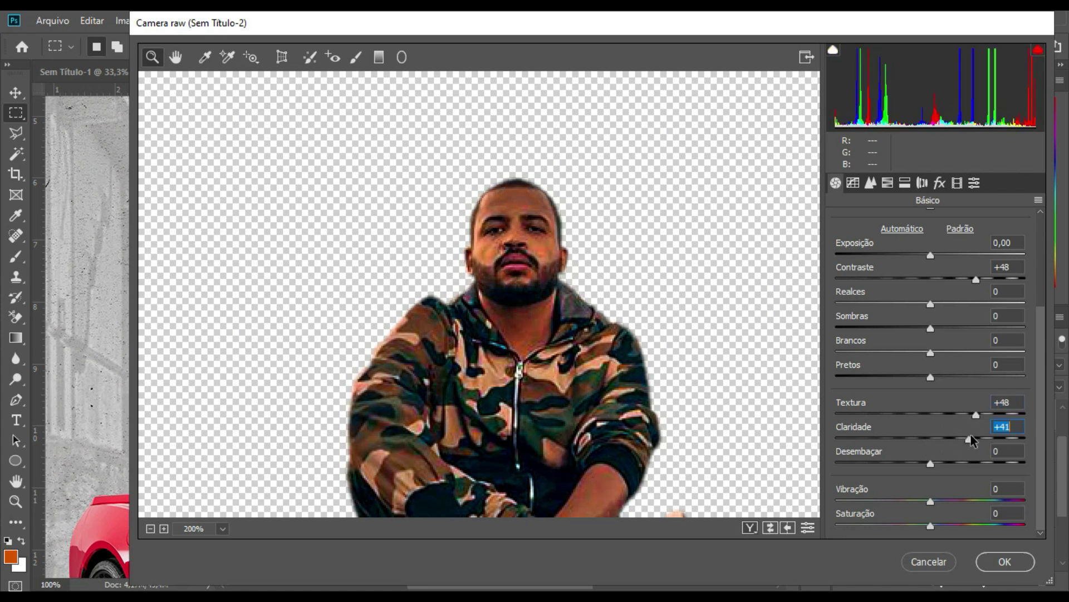
pyautogui.moveTo(948, 433); pyautogui.dragTo(944, 430)
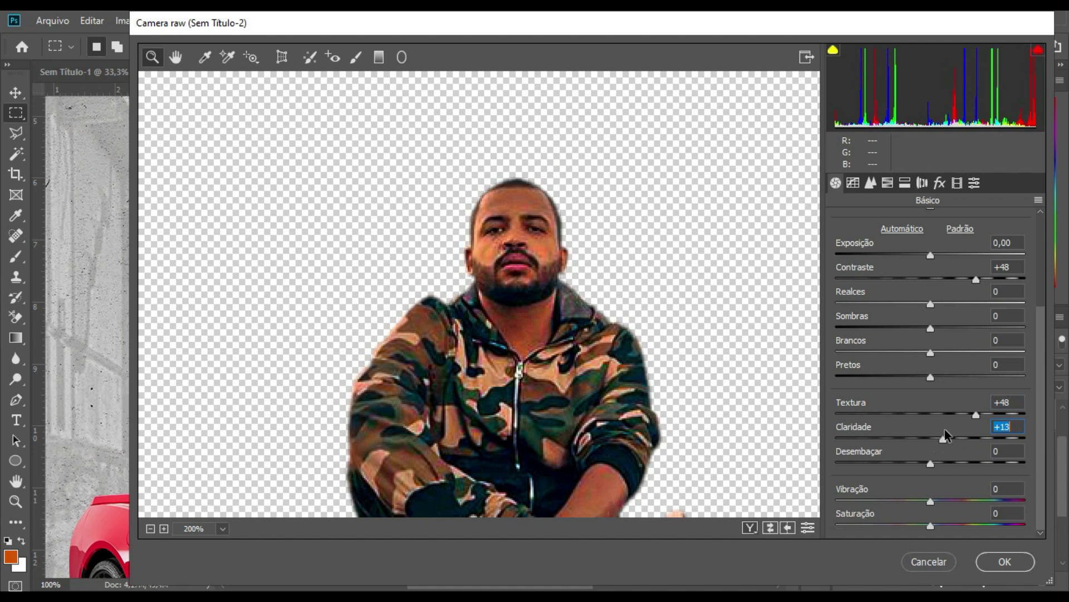
pyautogui.moveTo(930, 463)
pyautogui.mouseDown()
pyautogui.moveTo(964, 464)
pyautogui.moveTo(953, 463)
pyautogui.mouseUp()
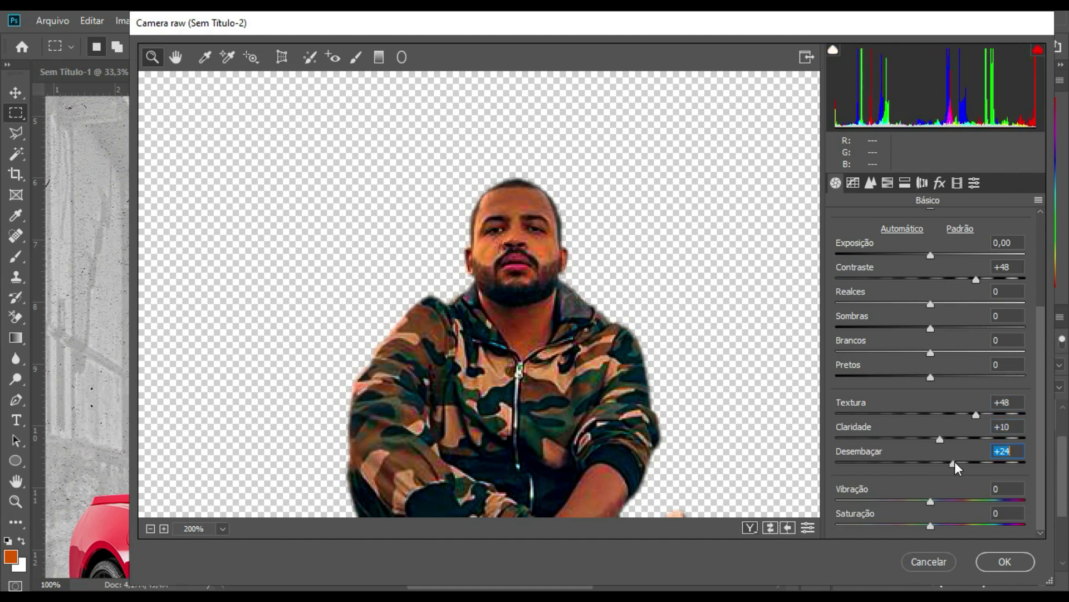
pyautogui.click(930, 503)
pyautogui.moveTo(907, 508); pyautogui.dragTo(846, 504)
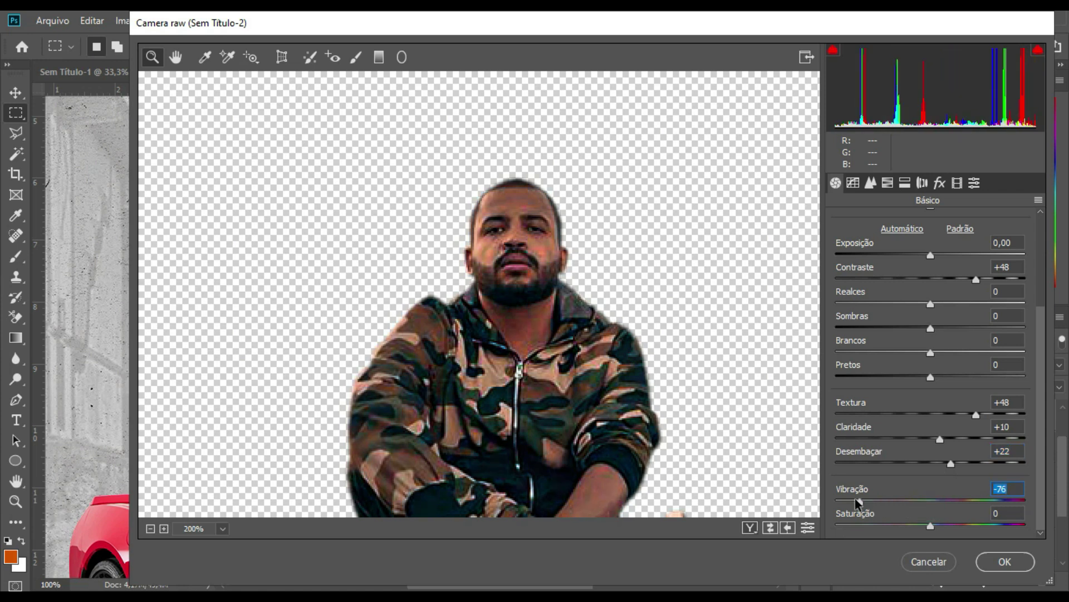
# - Settle the seated man's Exposure at +0,90 after previewing the extremes
pyautogui.scroll(3, 936, 424)
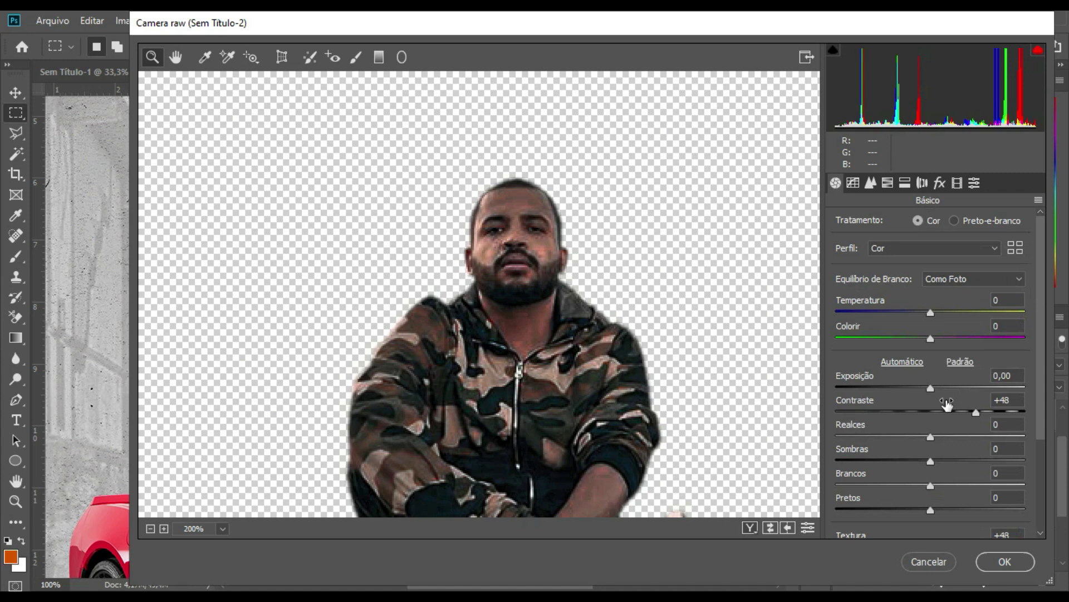
pyautogui.moveTo(931, 387); pyautogui.dragTo(946, 390)
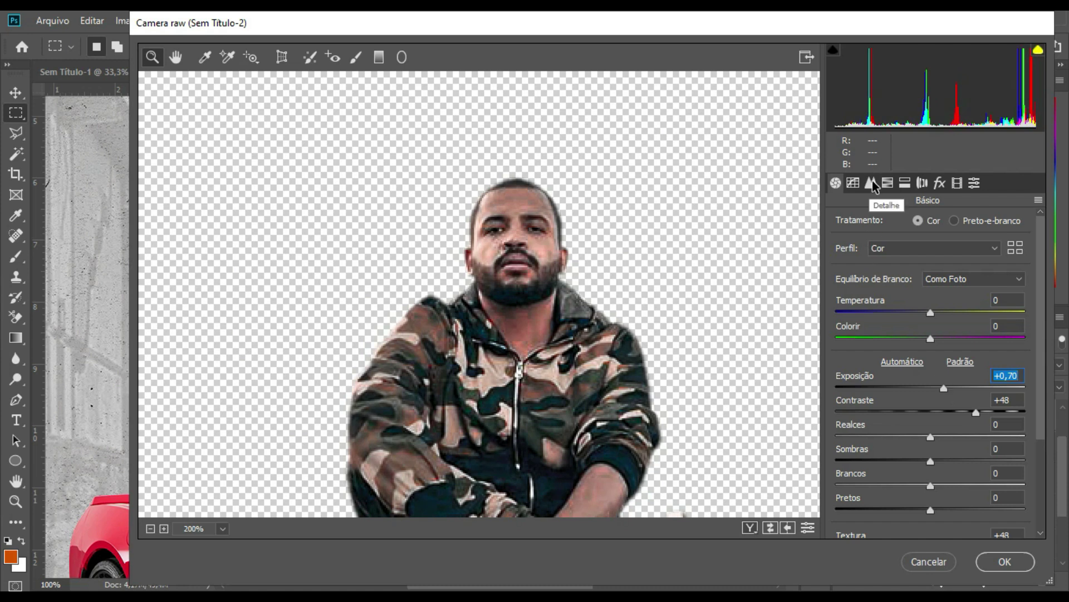
pyautogui.write('5')
pyautogui.press('Return')
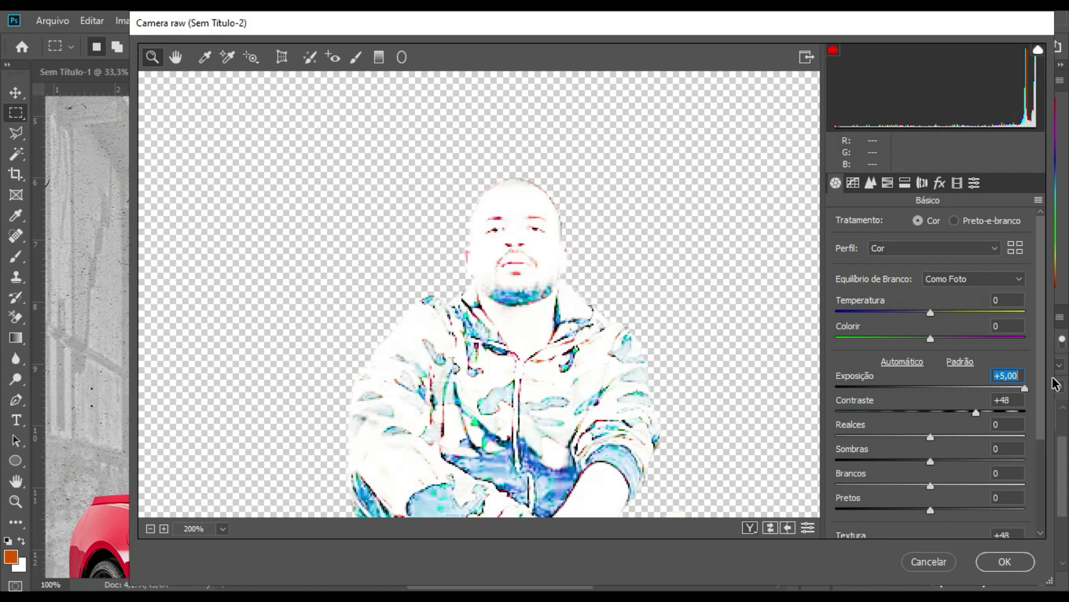
pyautogui.write('-5')
pyautogui.press('Return')
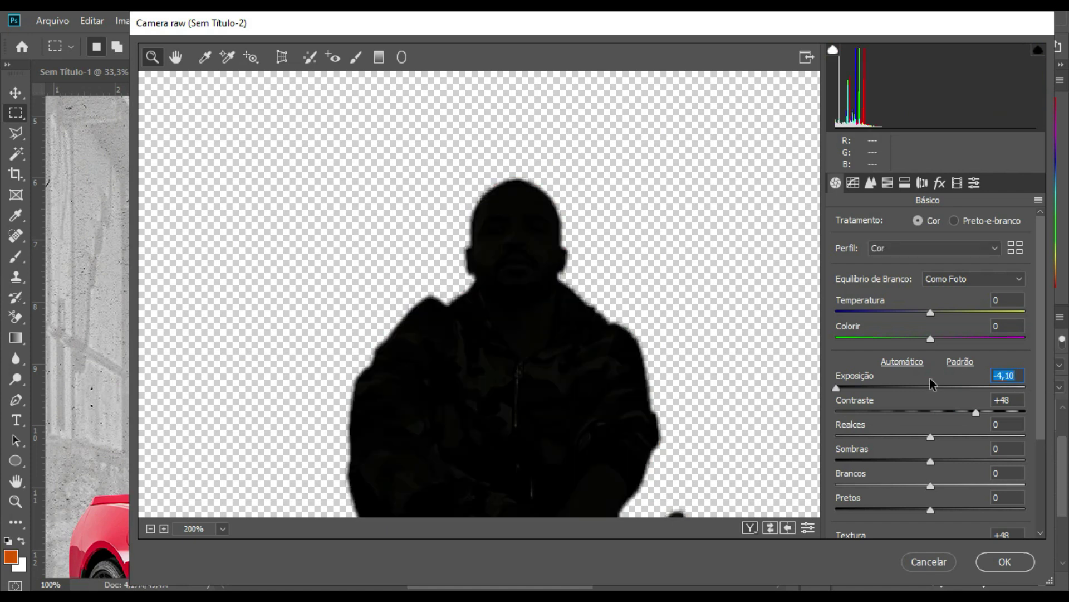
pyautogui.click(958, 387)
pyautogui.click(957, 385)
pyautogui.moveTo(956, 379); pyautogui.dragTo(949, 378)
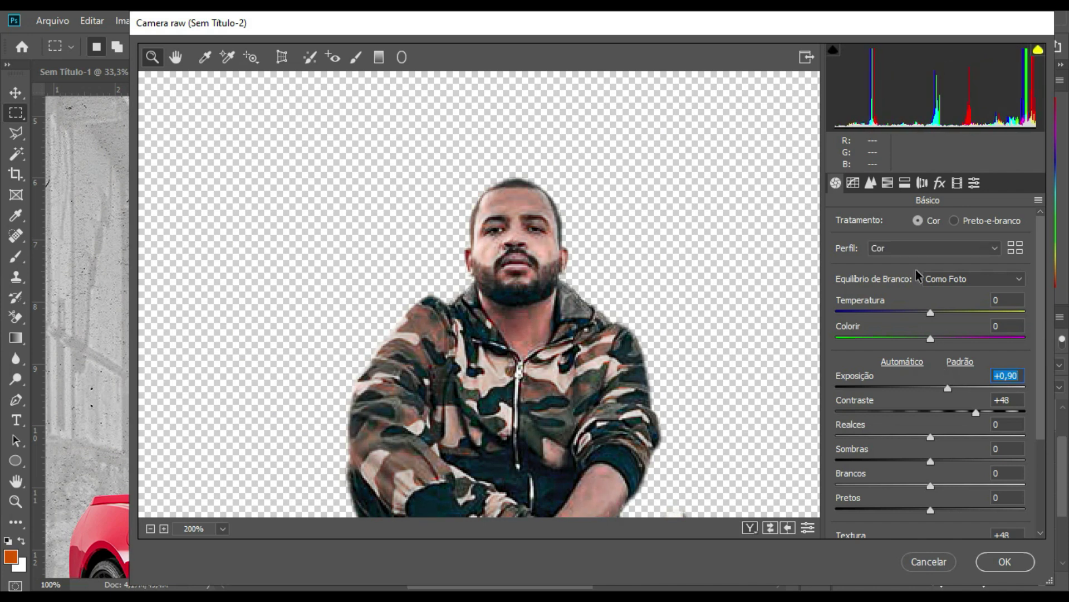
pyautogui.click(870, 183)
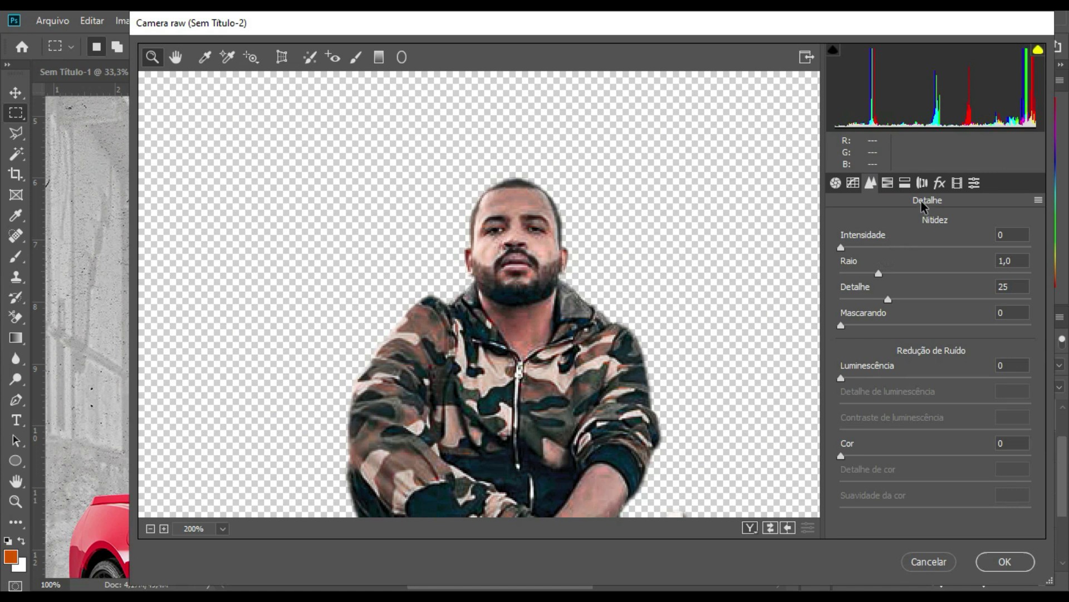
# - Set sharpening amount 17 and luminance noise reduction 9, then apply to the seated man
pyautogui.click(894, 246)
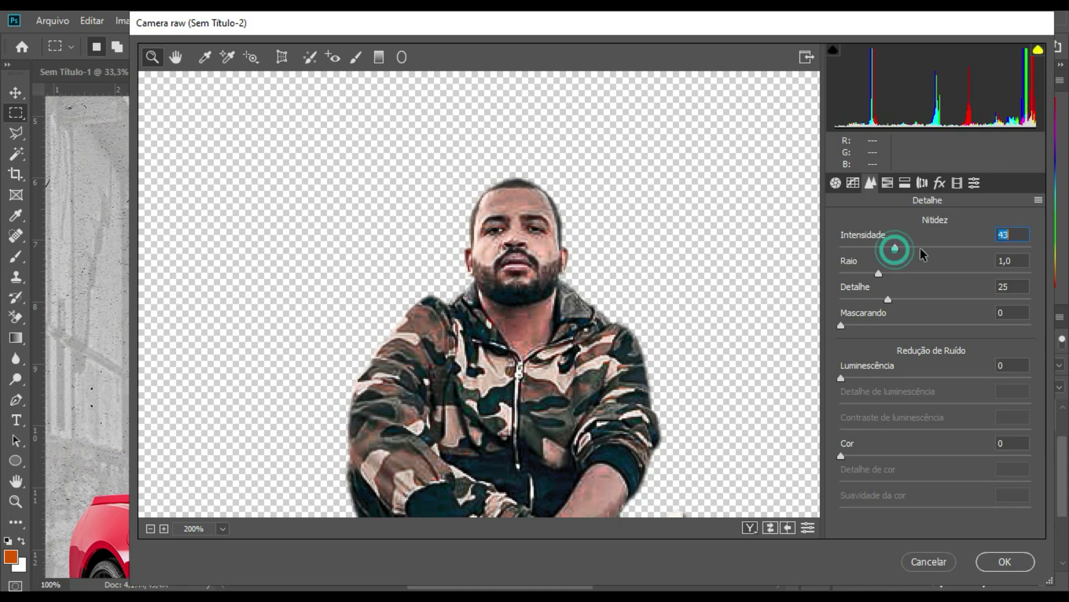
pyautogui.moveTo(895, 248)
pyautogui.mouseDown()
pyautogui.moveTo(1002, 247)
pyautogui.moveTo(855, 247)
pyautogui.moveTo(864, 248)
pyautogui.mouseUp()
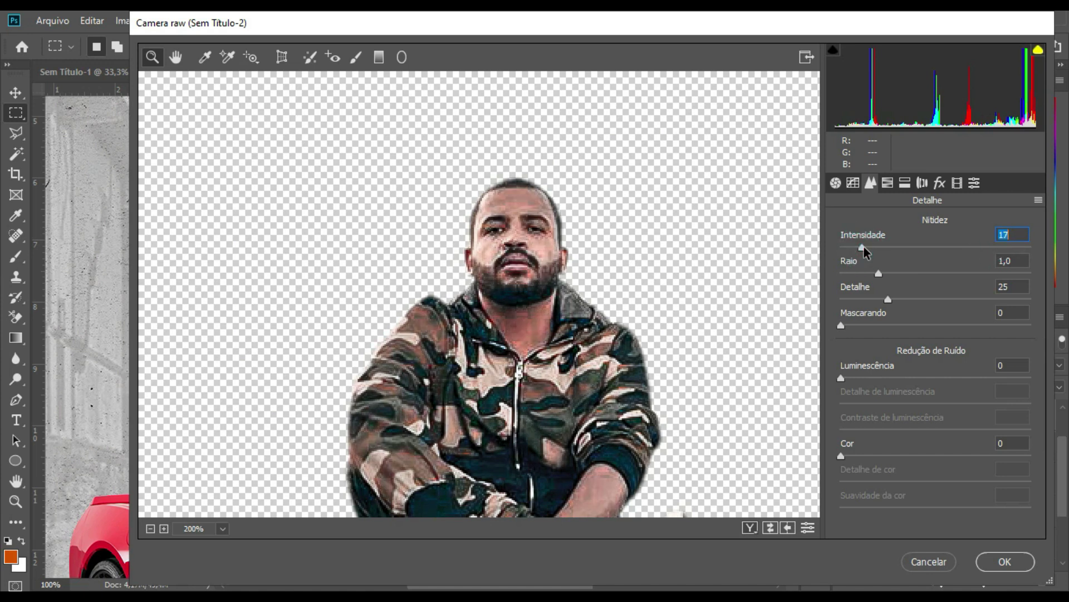
pyautogui.click(857, 378)
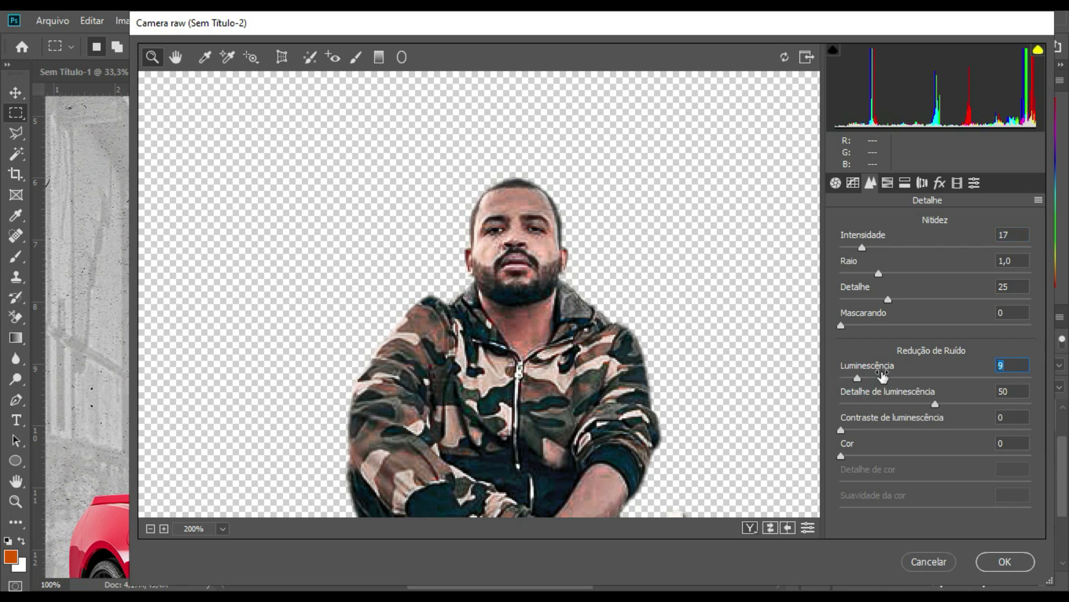
pyautogui.click(1002, 567)
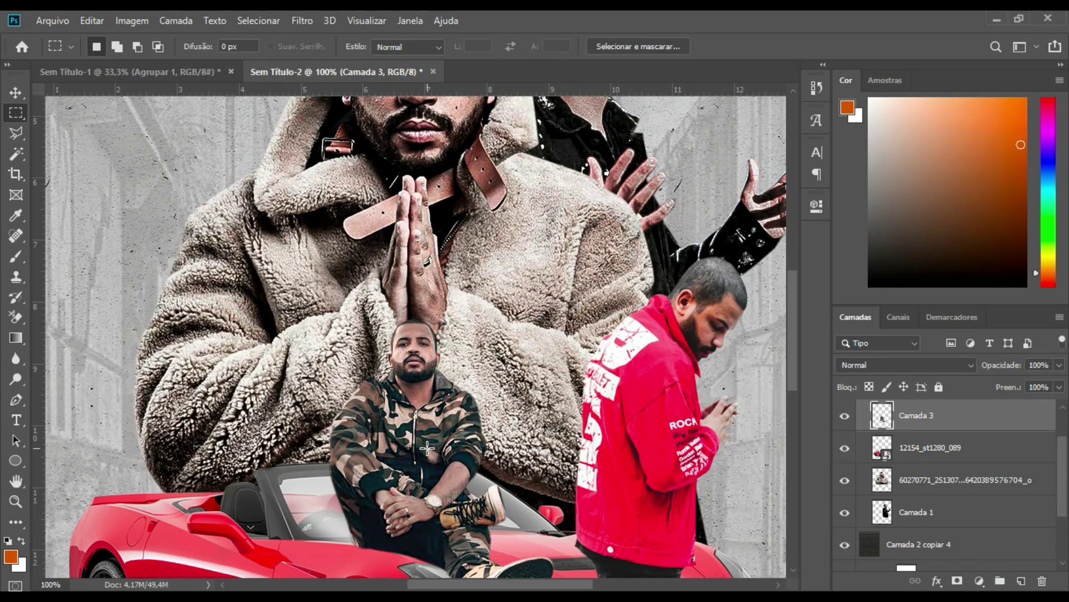
# - Scale the red-jacket man on Camada 2 to about 87.65%
pyautogui.hotkey('ctrl', '-')
pyautogui.hotkey('ctrl', '-')
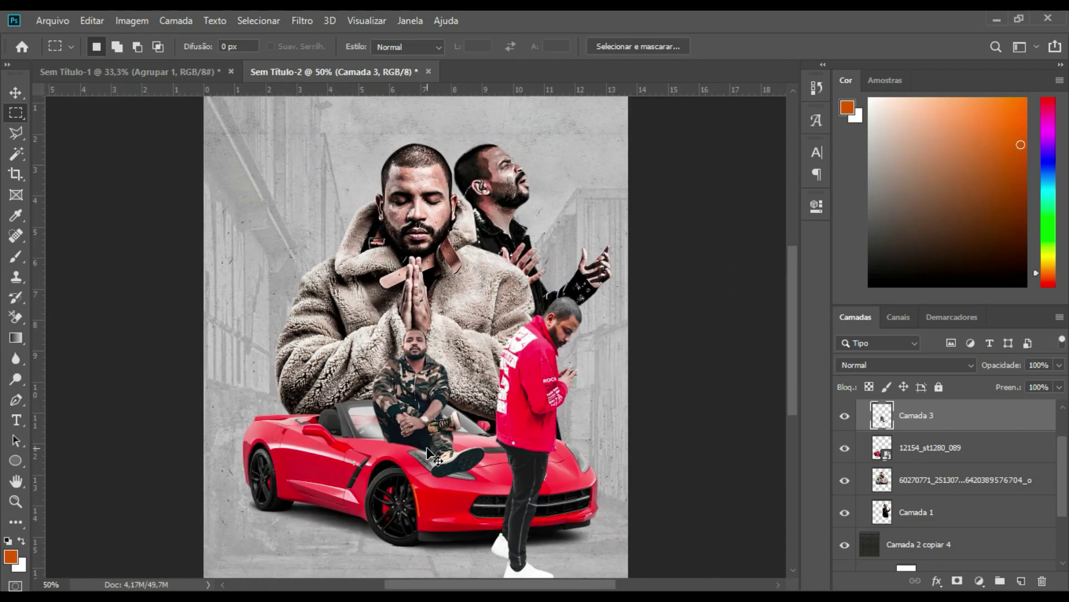
pyautogui.hotkey('ctrl', '-')
pyautogui.hotkey('ctrl', '+')
pyautogui.scroll(2, 929, 426)
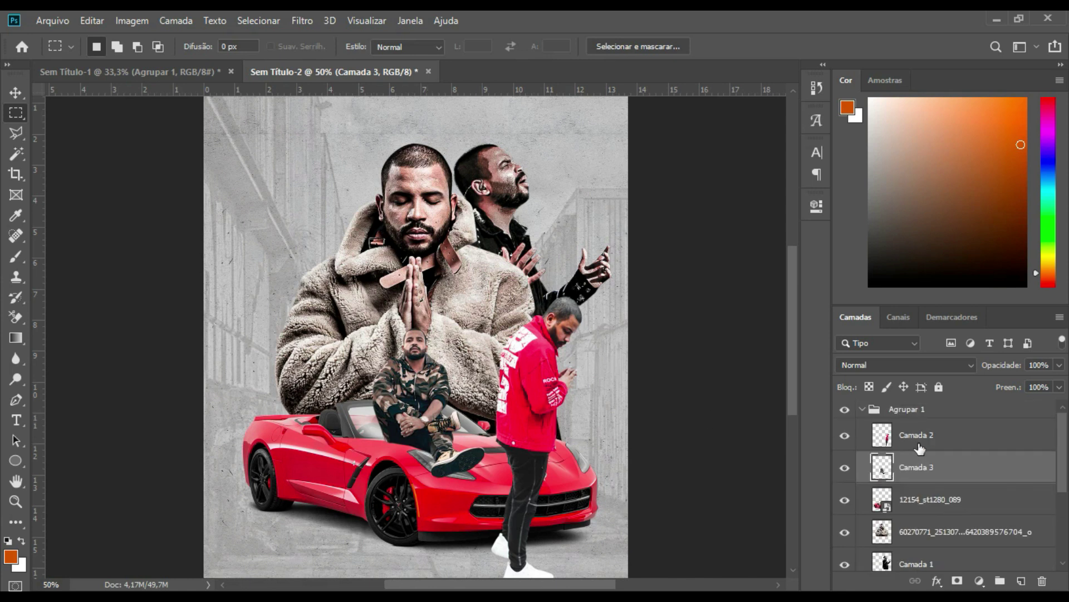
pyautogui.click(919, 436)
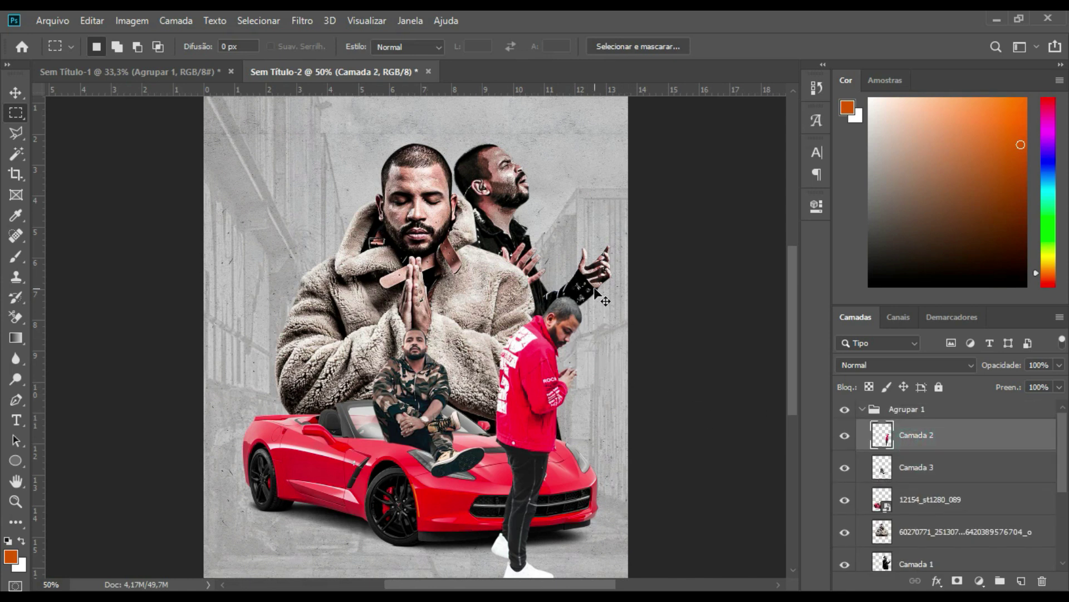
pyautogui.hotkey('ctrl', 't')
pyautogui.moveTo(544, 366); pyautogui.dragTo(560, 377)
pyautogui.scroll(-2, 589, 350)
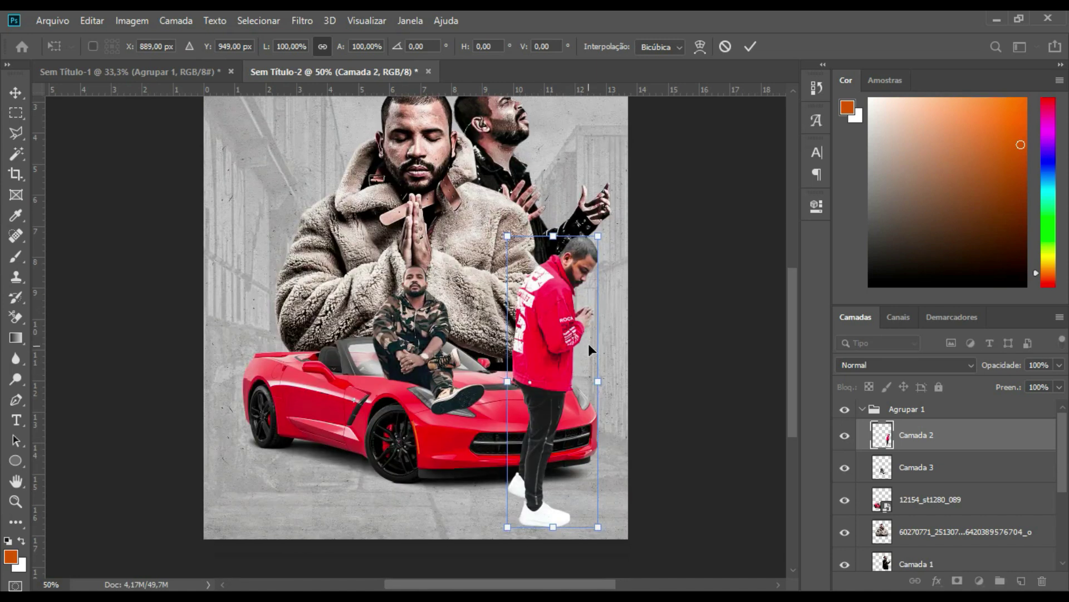
pyautogui.moveTo(598, 237); pyautogui.dragTo(583, 280)
pyautogui.hotkey('ctrl', 'z')
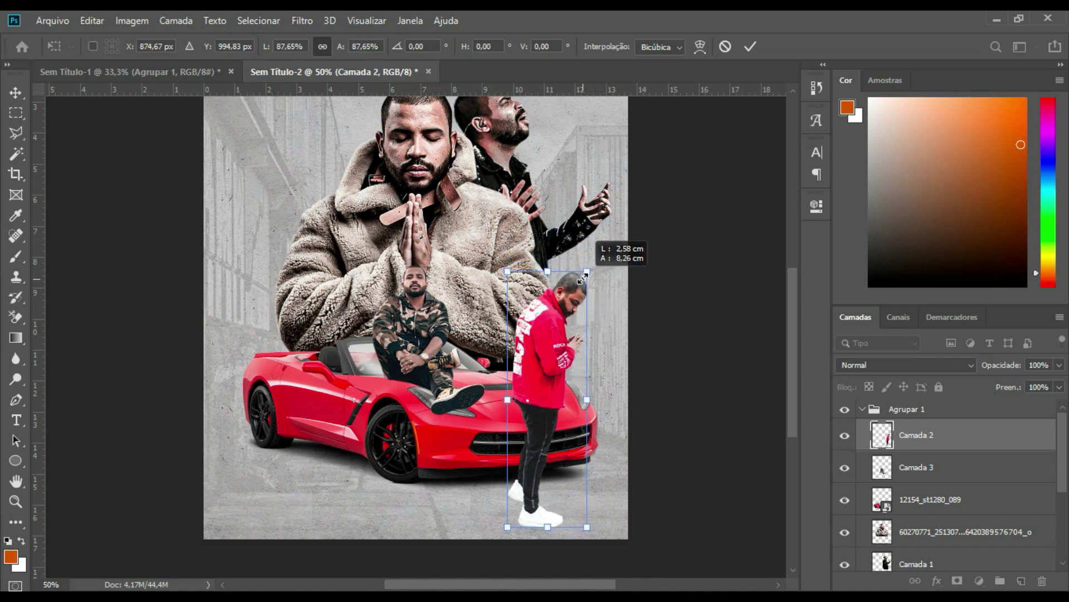
pyautogui.press('Return')
pyautogui.press('m')
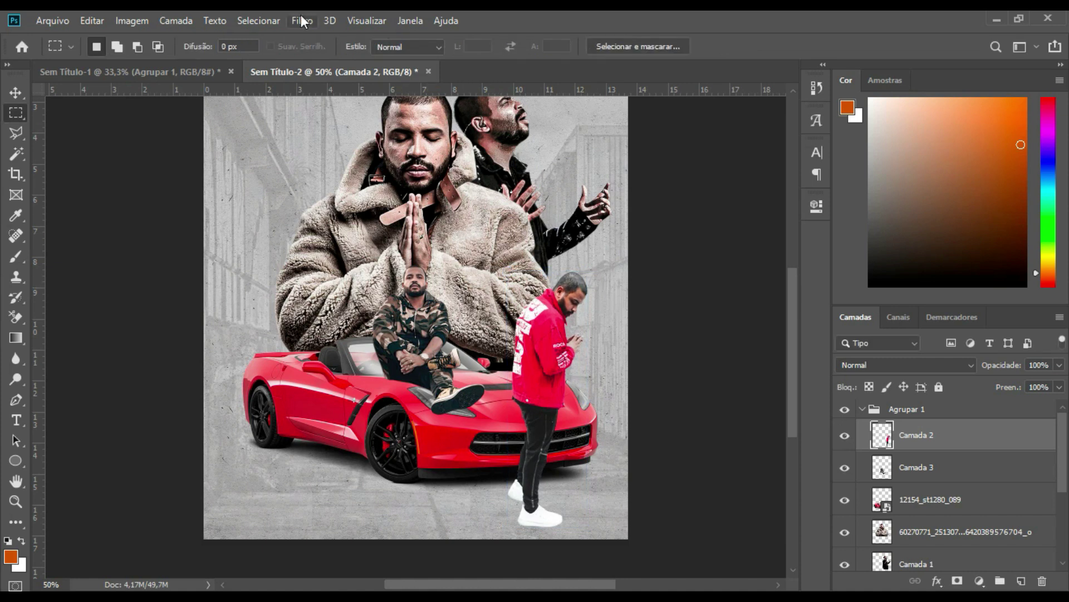
# - Undo the accidental pink tint on the man's jacket
pyautogui.click(301, 20)
pyautogui.click(650, 13)
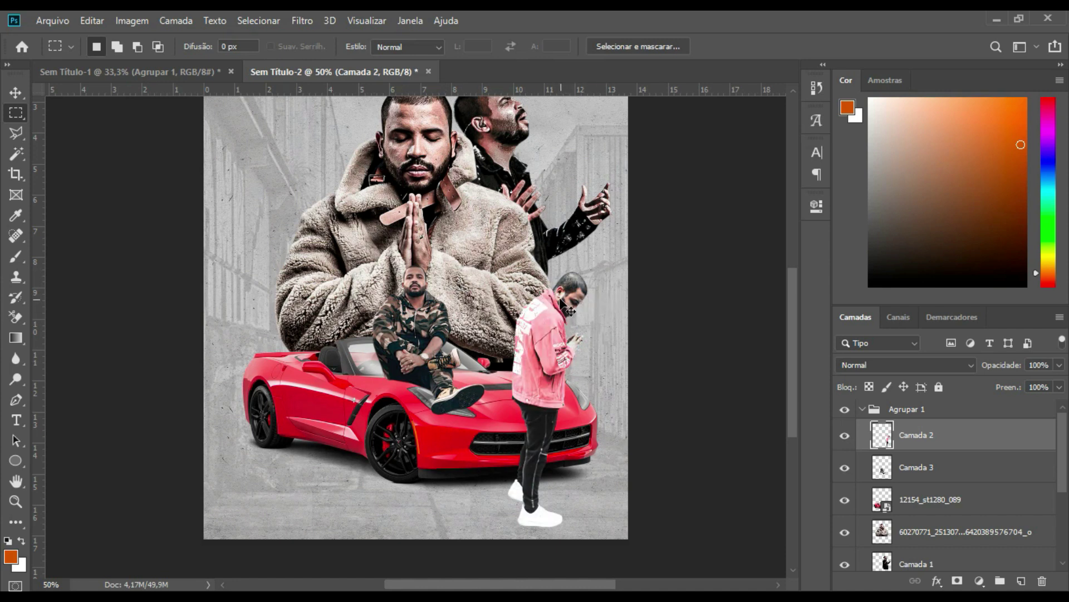
pyautogui.hotkey('ctrl', 'z')
pyautogui.click(303, 22)
# - In Camera Raw, raise the standing man's Contrast, Texture, Clarity, Dehaze and Exposure, and lower Vibrance
pyautogui.click(372, 117)
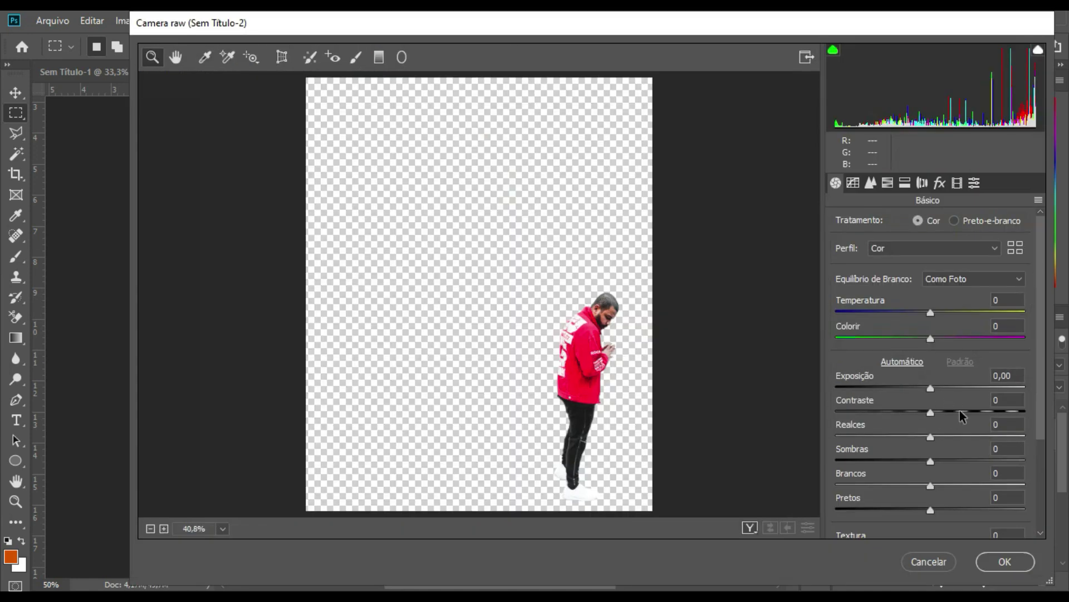
pyautogui.moveTo(962, 415); pyautogui.dragTo(983, 412)
pyautogui.scroll(-3, 979, 418)
pyautogui.scroll(-2, 955, 412)
pyautogui.click(953, 415)
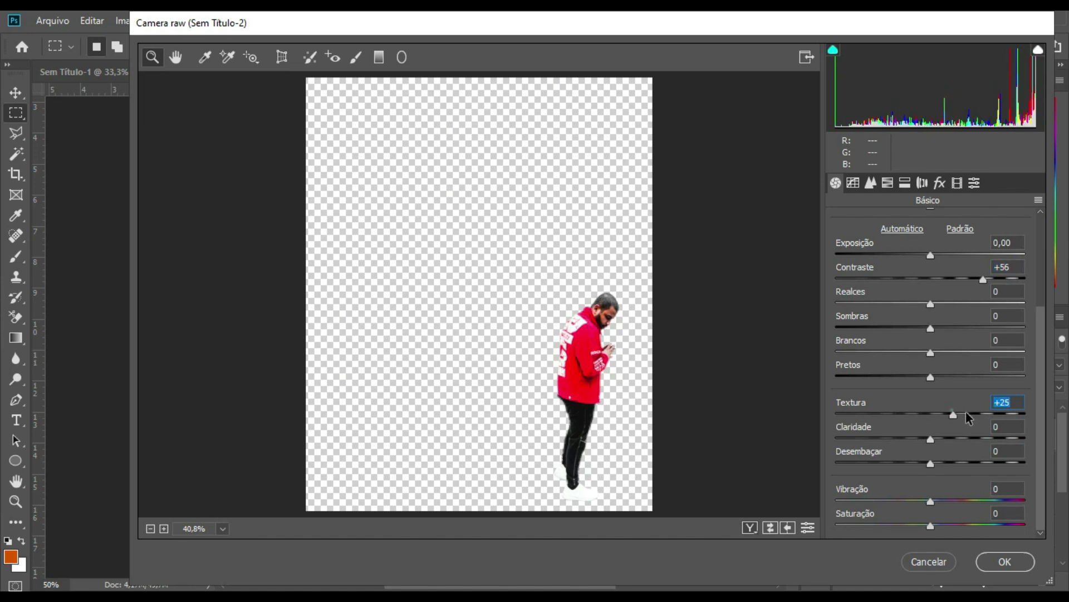
pyautogui.click(964, 438)
pyautogui.click(954, 463)
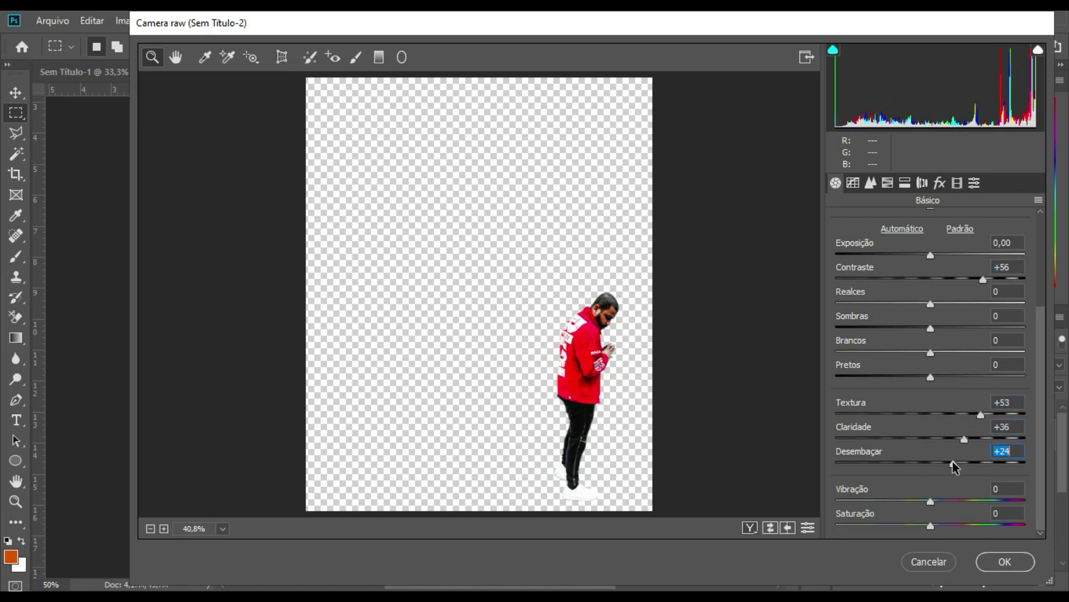
pyautogui.click(896, 501)
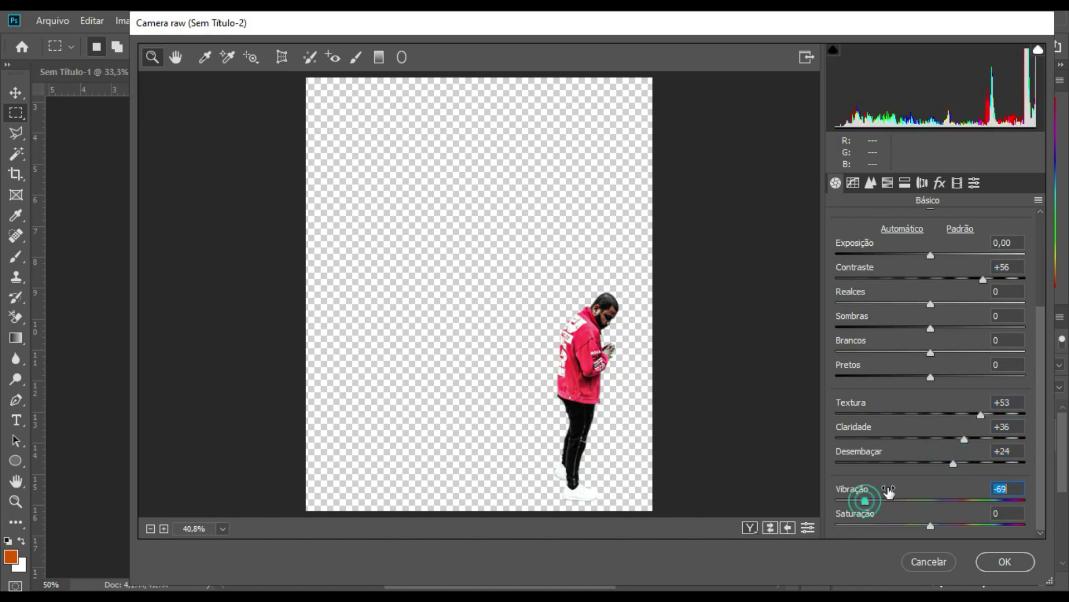
pyautogui.scroll(3, 902, 457)
pyautogui.moveTo(930, 388); pyautogui.dragTo(942, 390)
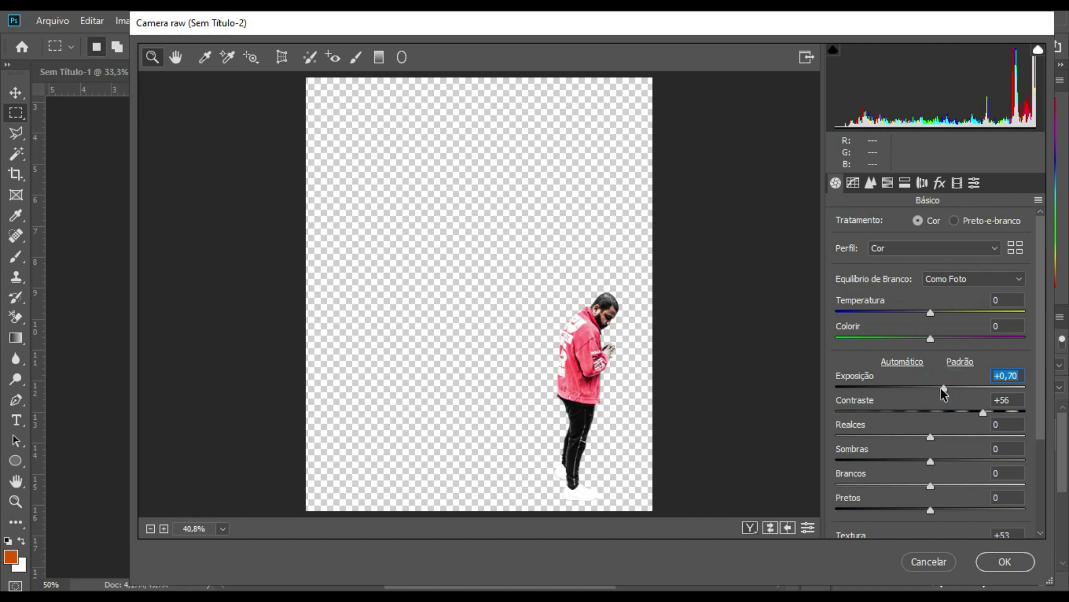
# - Raise sharpening and luminance noise reduction, add film grain, and apply the filter
pyautogui.click(871, 183)
pyautogui.click(882, 247)
pyautogui.click(852, 378)
pyautogui.click(940, 183)
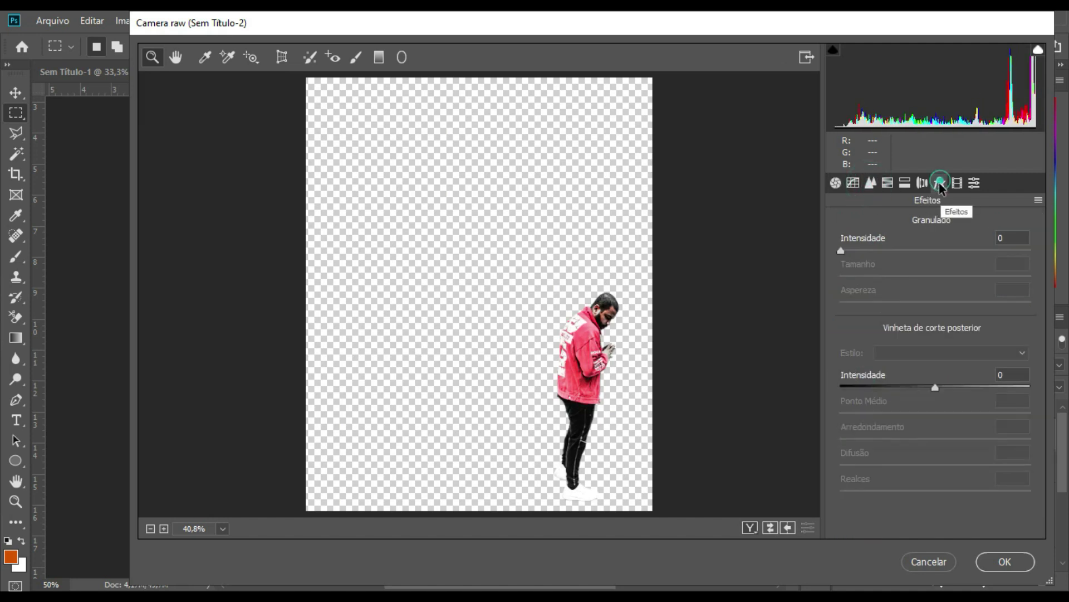
pyautogui.click(858, 251)
pyautogui.click(1005, 562)
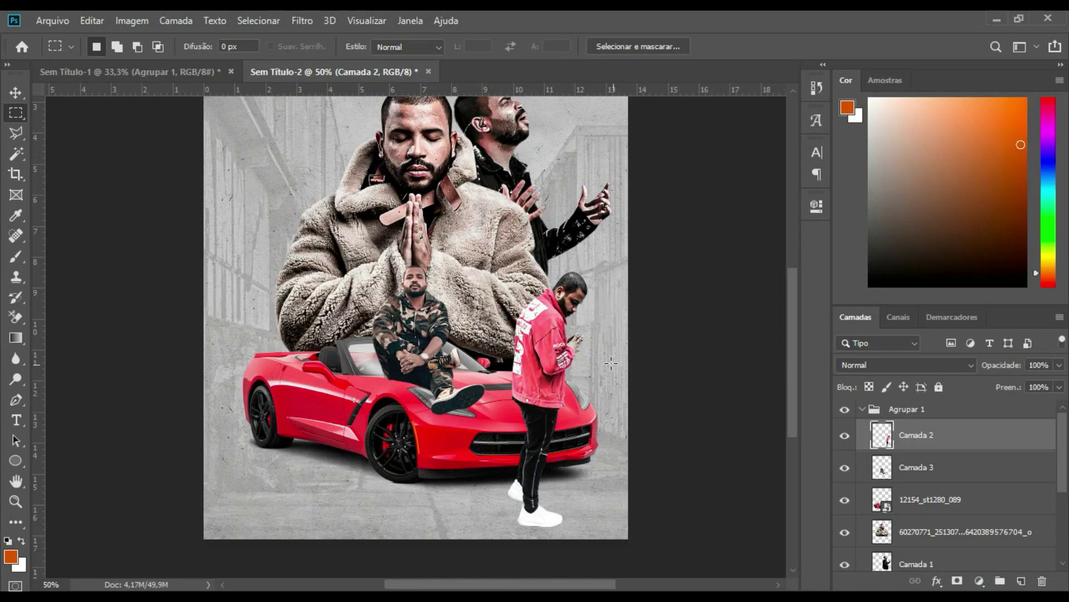
# - Rasterize the sports car layer and undo the stray pink tint
pyautogui.hotkey('ctrl', '-')
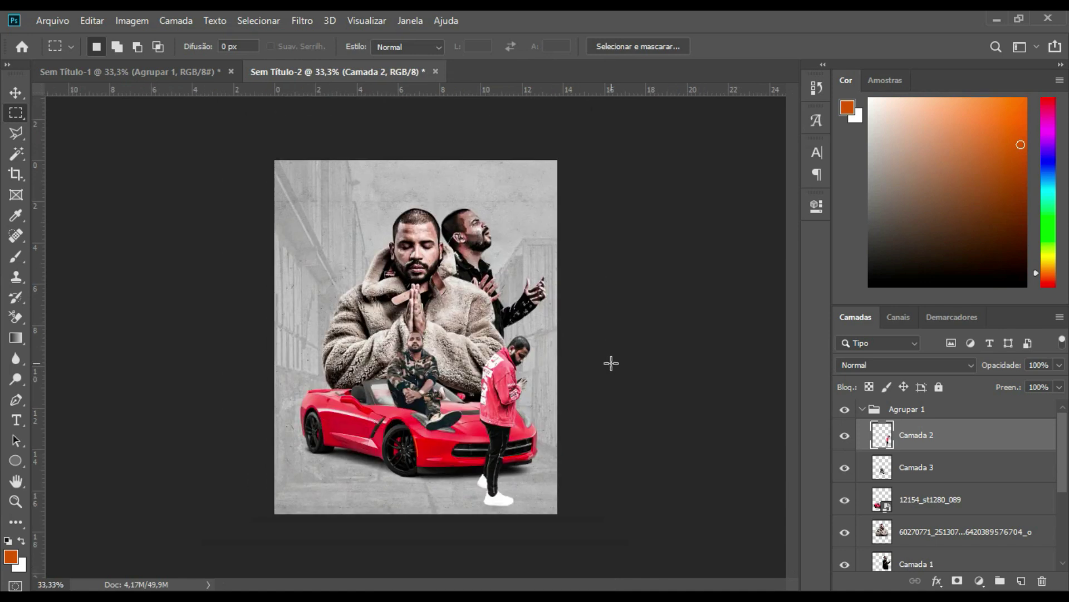
pyautogui.click(930, 501)
pyautogui.click(17, 257)
pyautogui.click(425, 368)
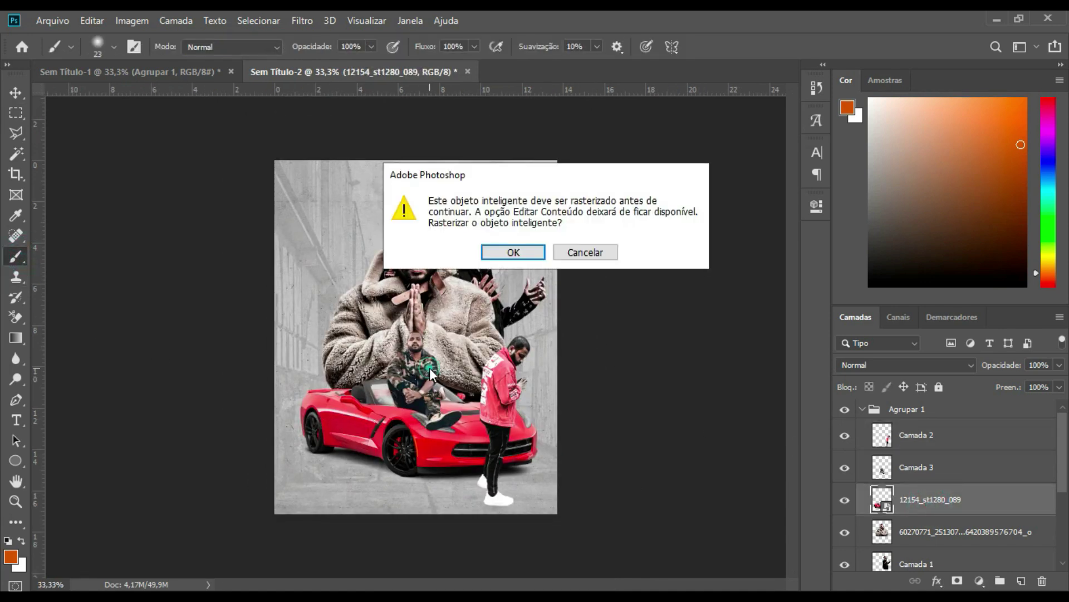
pyautogui.click(508, 249)
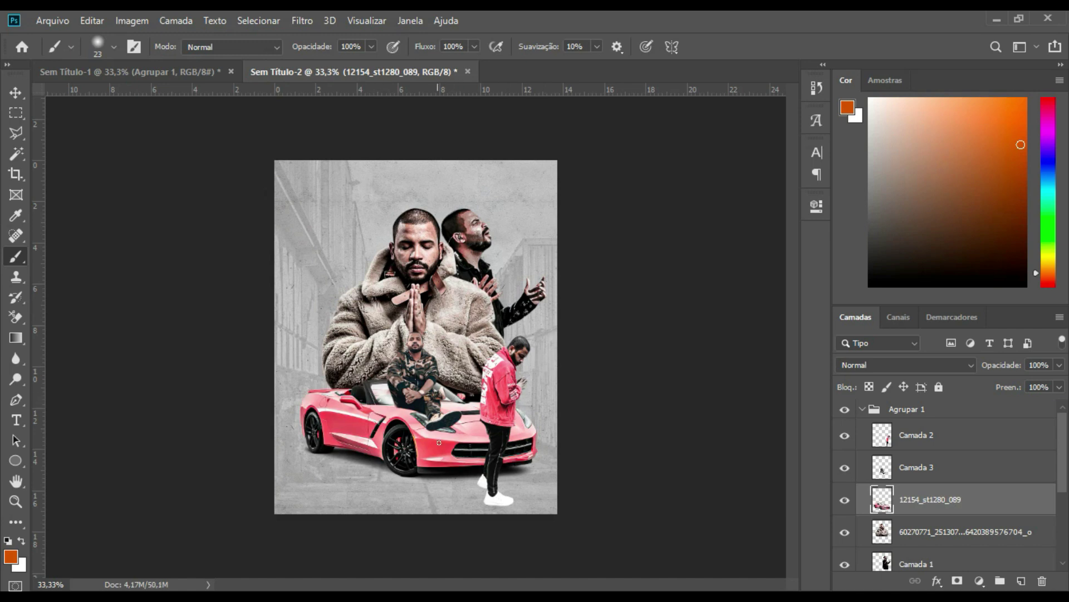
pyautogui.hotkey('ctrl', 'z')
# - Camera Raw on the car: Contrast +47, more texture, clarity and dehaze, slightly lower vibrance
pyautogui.click(303, 20)
pyautogui.click(385, 117)
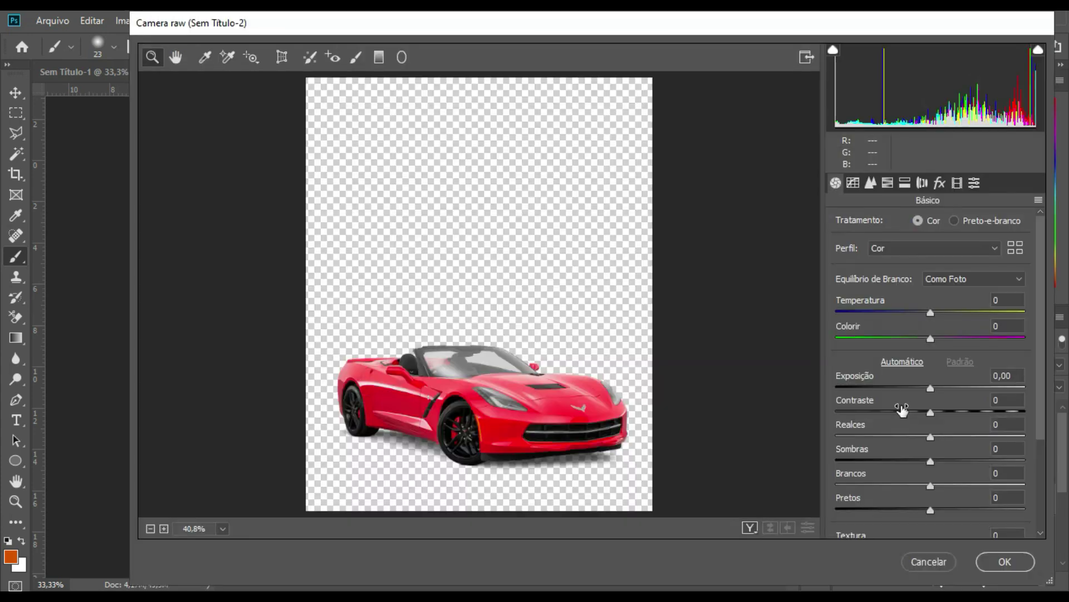
pyautogui.moveTo(955, 411); pyautogui.dragTo(976, 414)
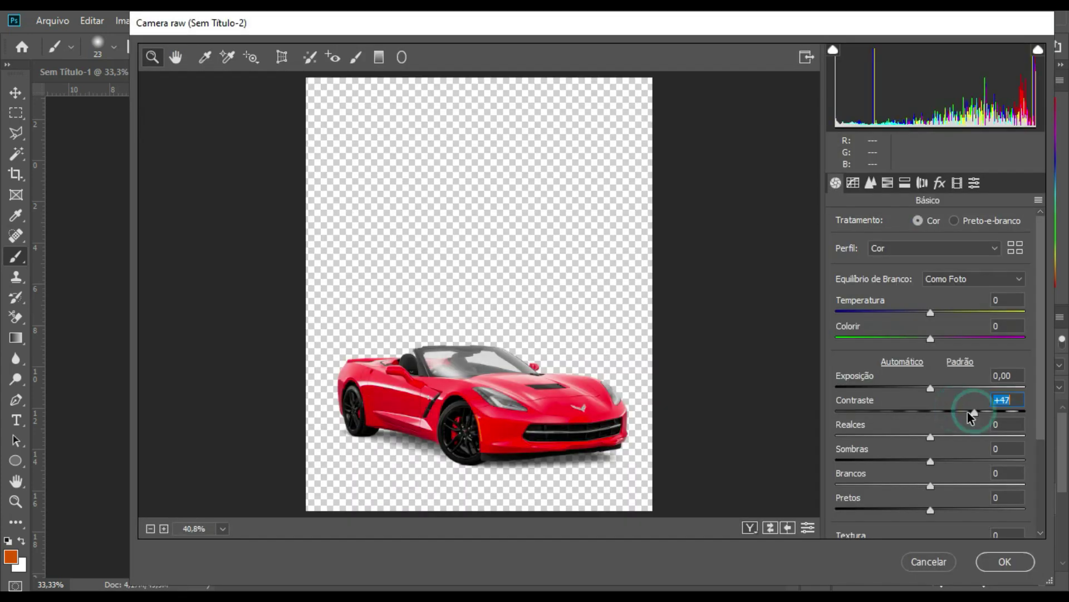
pyautogui.scroll(-1, 963, 424)
pyautogui.scroll(-1, 952, 437)
pyautogui.moveTo(953, 472)
pyautogui.mouseDown()
pyautogui.moveTo(964, 472)
pyautogui.moveTo(956, 495)
pyautogui.moveTo(978, 496)
pyautogui.moveTo(954, 483)
pyautogui.mouseUp()
pyautogui.scroll(-1, 958, 491)
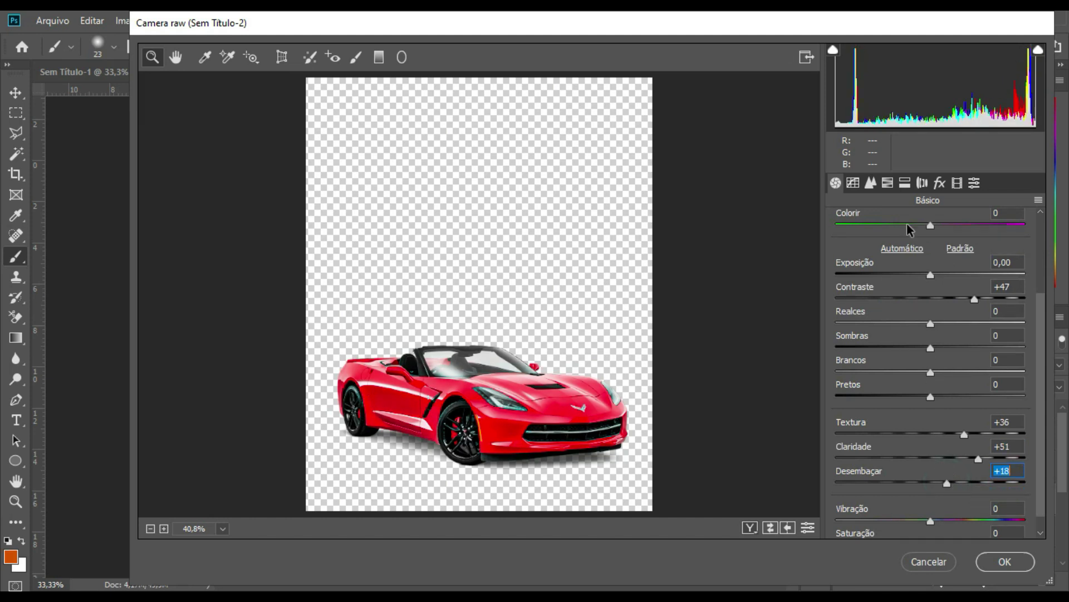
pyautogui.scroll(-1, 912, 488)
pyautogui.moveTo(910, 501); pyautogui.dragTo(903, 501)
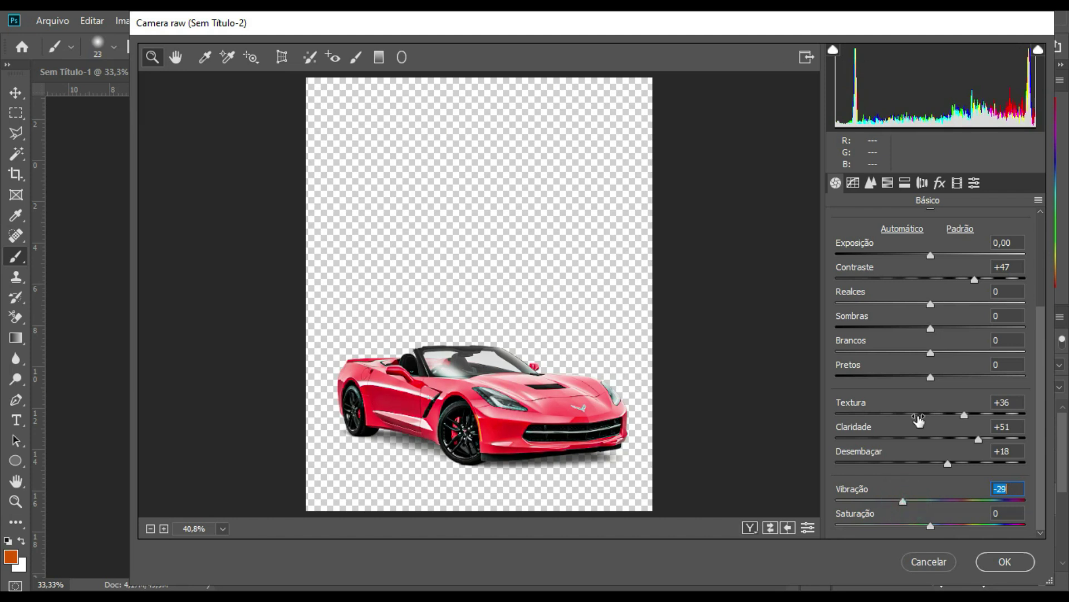
# - Set the car's sharpening to 50 and apply the Camera Raw edits
pyautogui.click(871, 182)
pyautogui.click(883, 247)
pyautogui.click(899, 248)
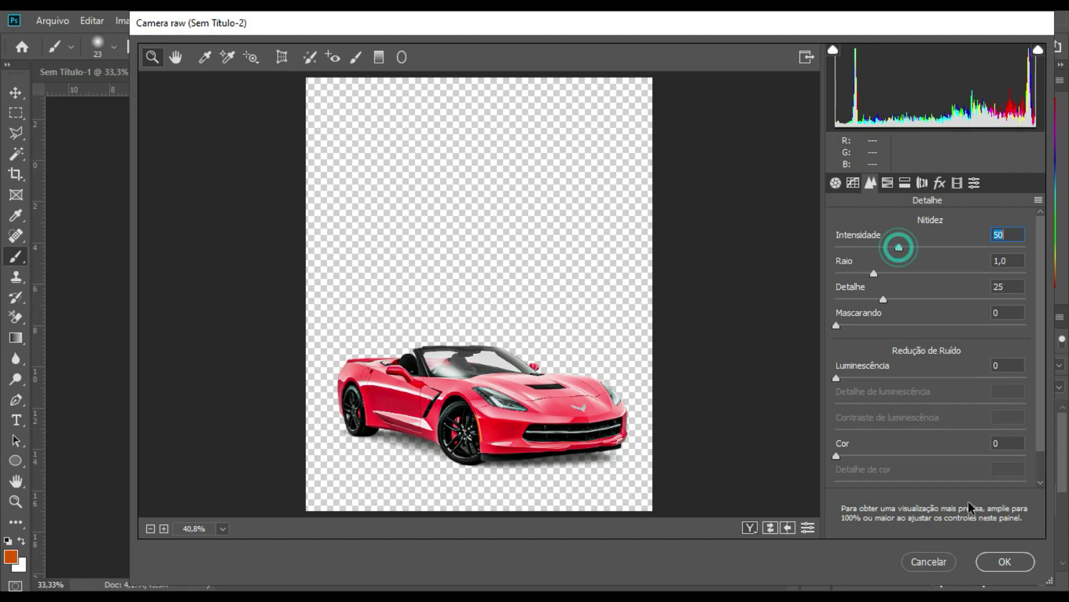
pyautogui.click(1006, 561)
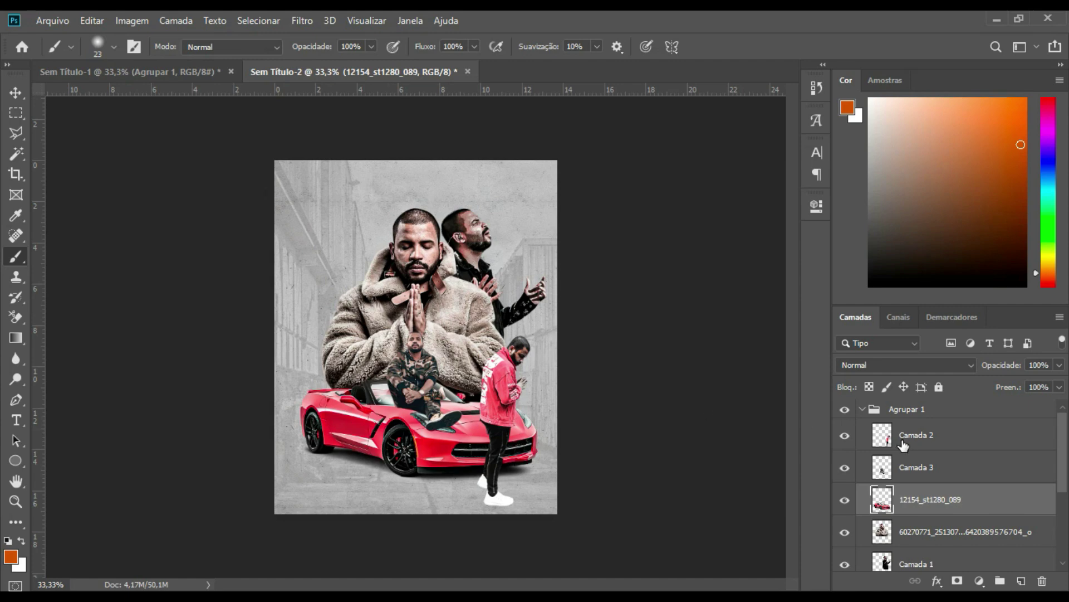
# - Nudge the seated man slightly on the car and rotate him a touch
pyautogui.hotkey('ctrl', '+')
pyautogui.hotkey('ctrl', '+')
pyautogui.hotkey('ctrl', '+')
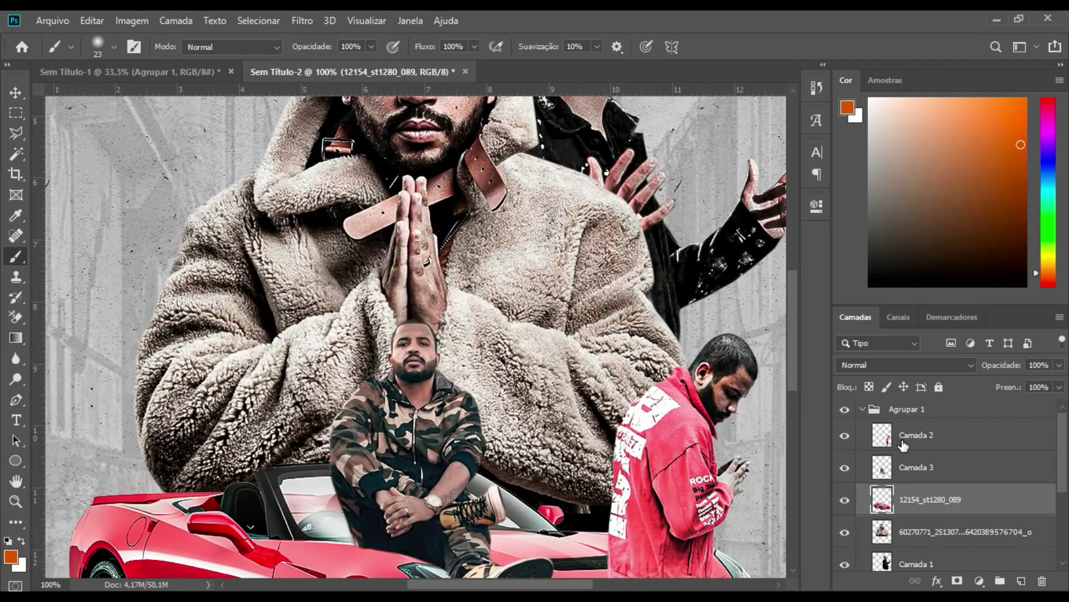
pyautogui.hotkey('ctrl', '+')
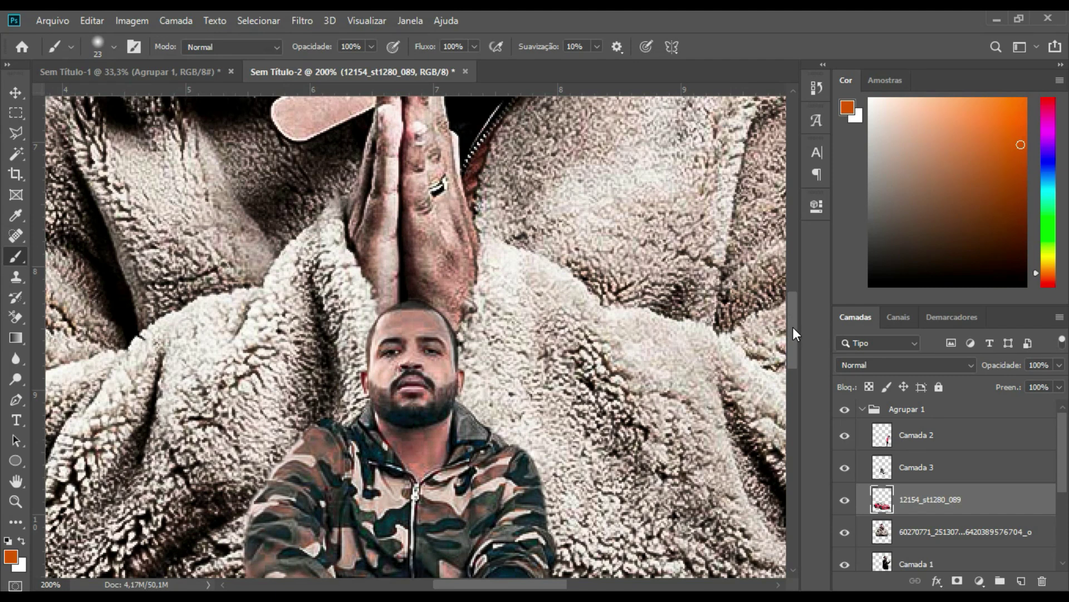
pyautogui.scroll(-6, 479, 405)
pyautogui.scroll(-1, 479, 405)
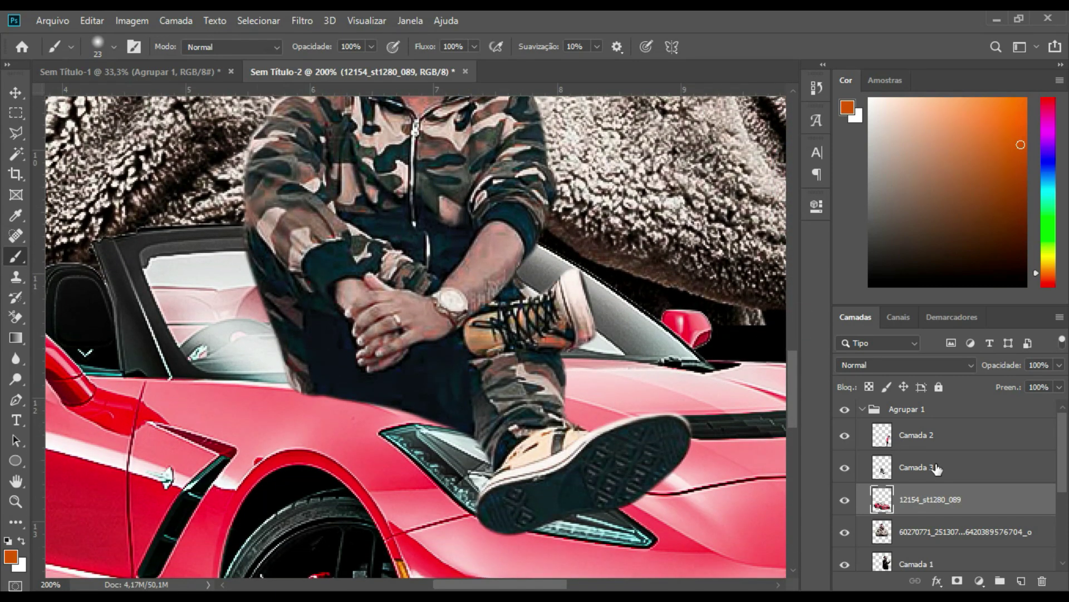
pyautogui.click(925, 485)
pyautogui.moveTo(360, 349); pyautogui.dragTo(361, 355)
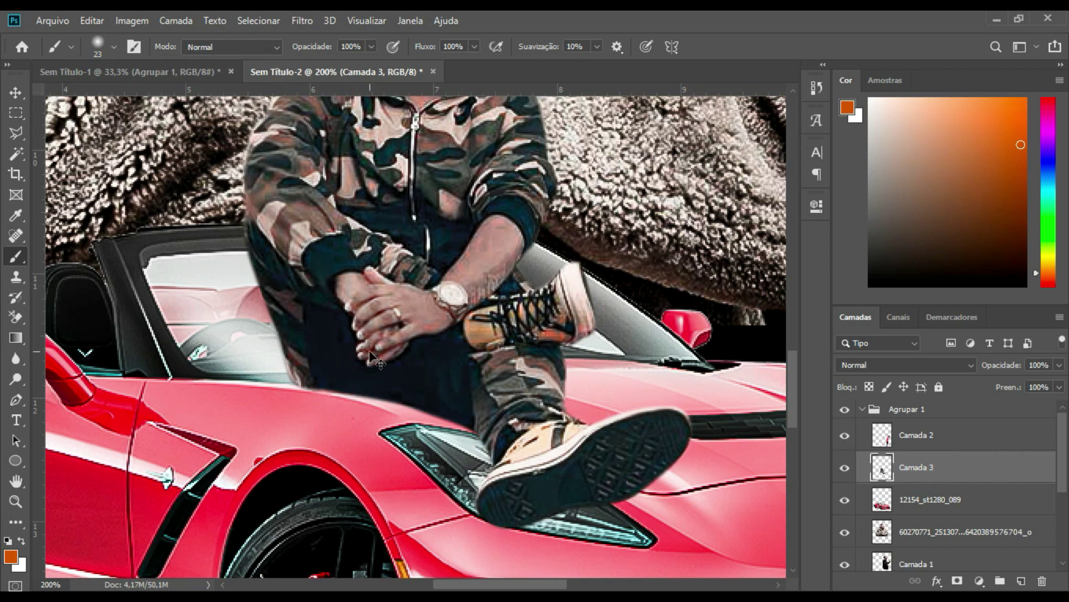
pyautogui.hotkey('ctrl', 't')
pyautogui.moveTo(714, 309); pyautogui.dragTo(723, 315)
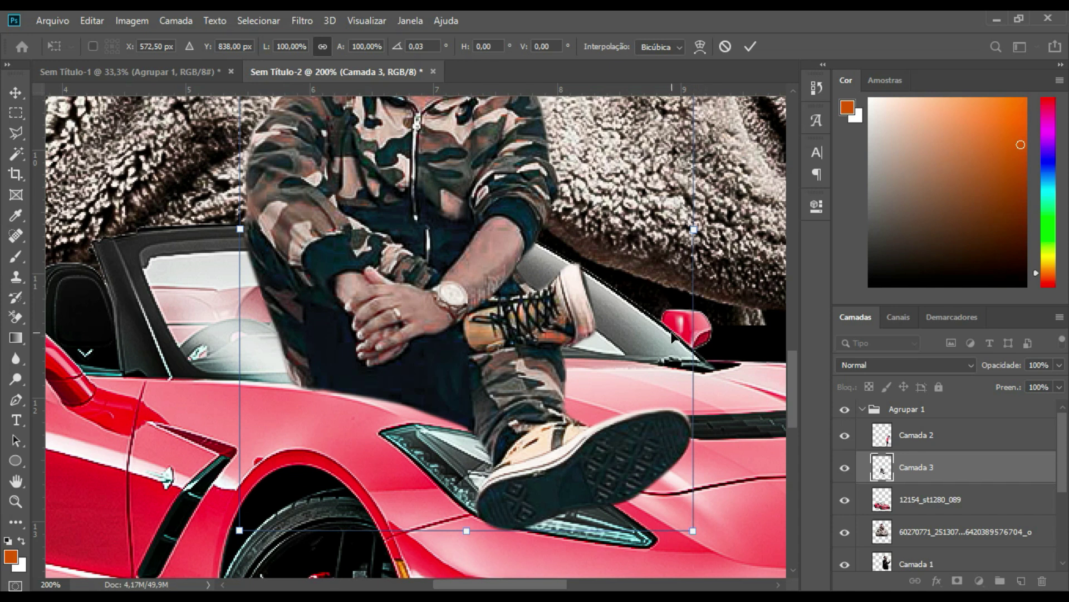
pyautogui.press('Return')
pyautogui.press('b')
# - Paint a black shadow under the man's legs on a new layer, Camada 4, above the car
pyautogui.click(918, 504)
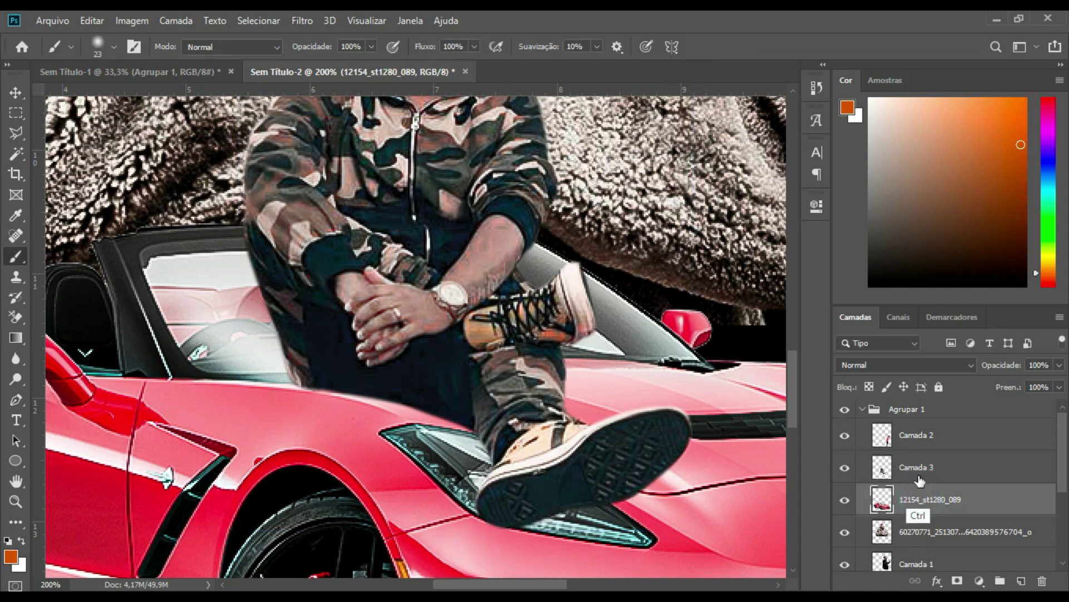
pyautogui.hotkey('ctrl', 'shift', 'n')
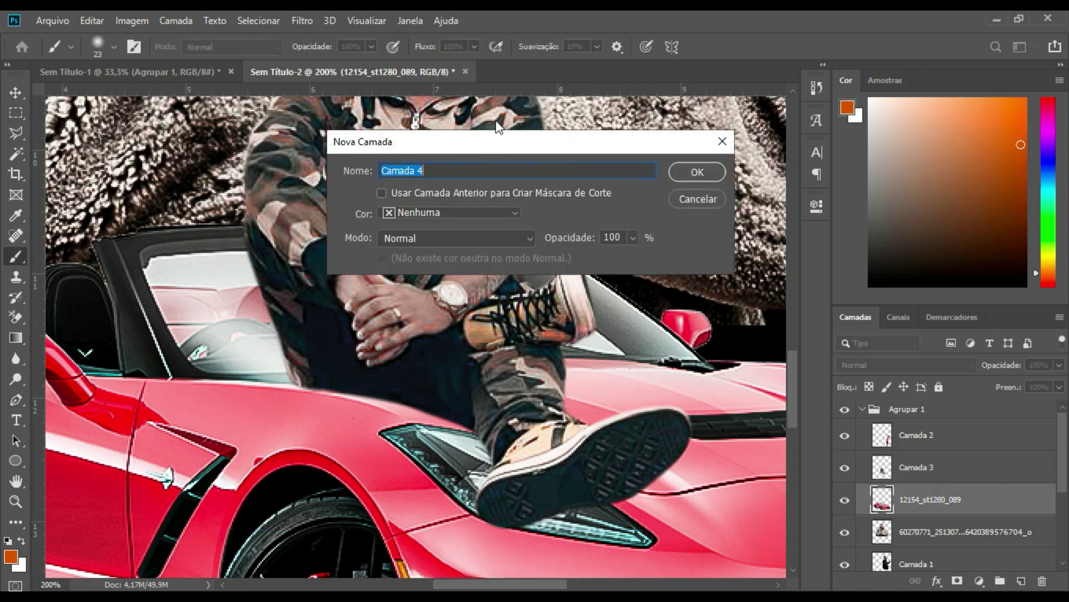
pyautogui.click(696, 174)
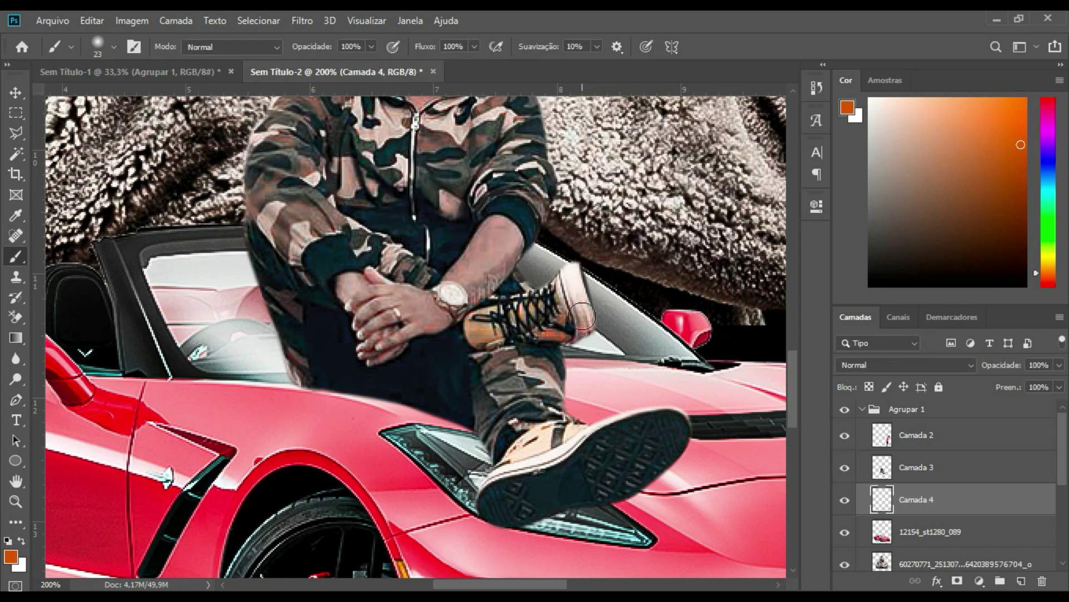
pyautogui.click(114, 46)
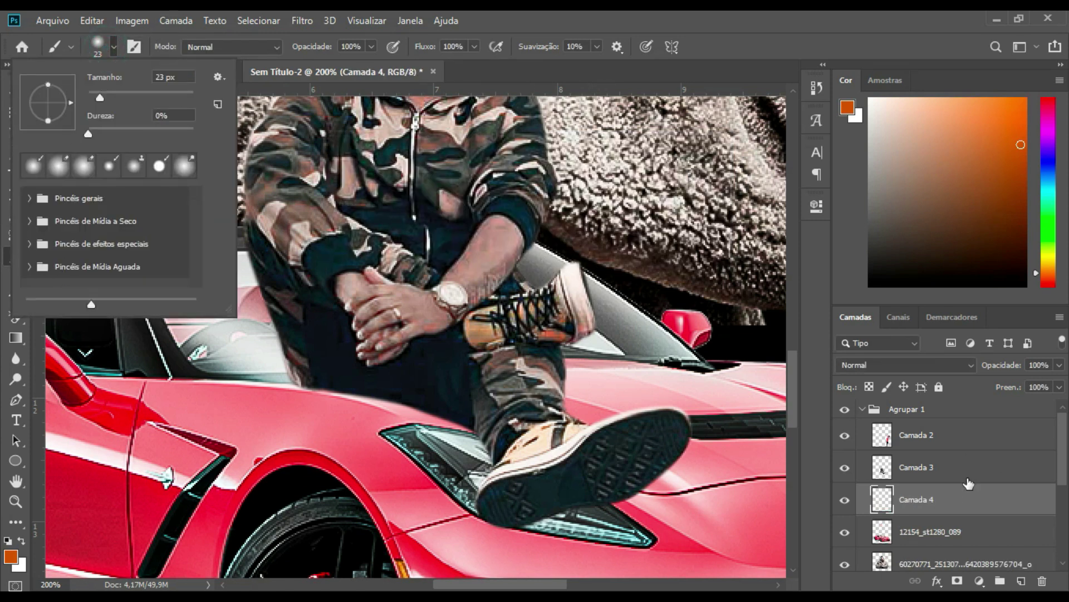
pyautogui.click(950, 504)
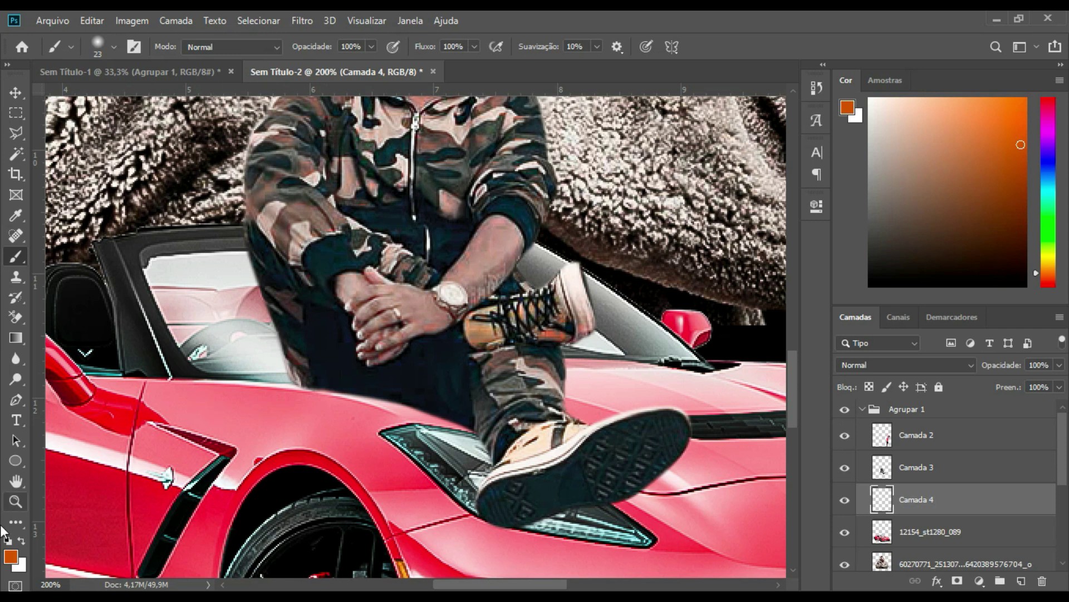
pyautogui.click(8, 539)
pyautogui.moveTo(295, 390)
pyautogui.mouseDown()
pyautogui.moveTo(401, 412)
pyautogui.moveTo(292, 378)
pyautogui.moveTo(466, 418)
pyautogui.moveTo(498, 503)
pyautogui.moveTo(400, 398)
pyautogui.moveTo(438, 436)
pyautogui.mouseUp()
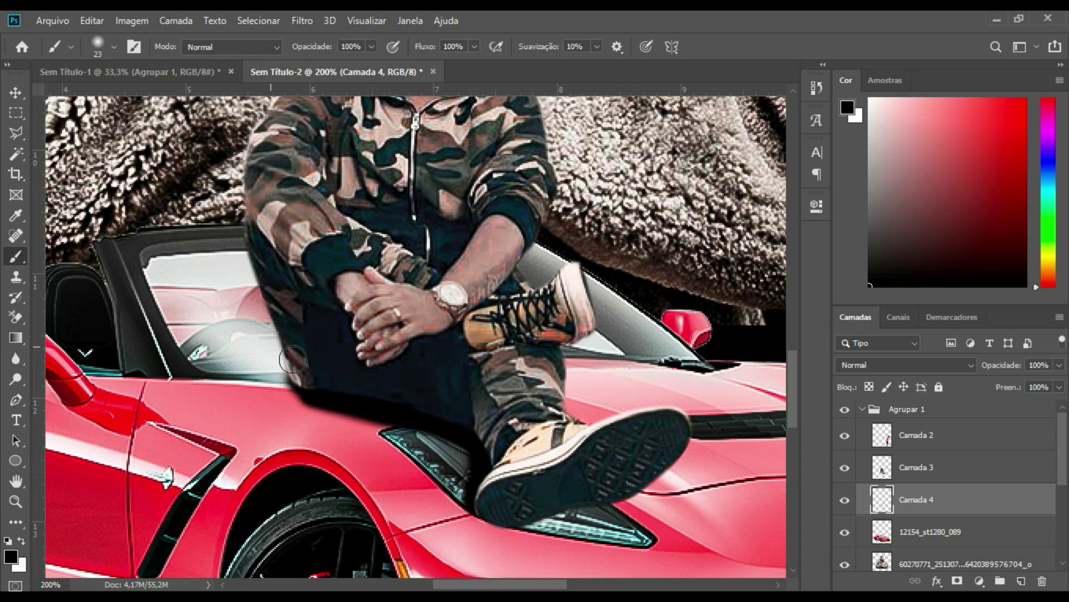
pyautogui.moveTo(286, 386)
pyautogui.mouseDown()
pyautogui.moveTo(298, 393)
pyautogui.moveTo(303, 382)
pyautogui.moveTo(375, 379)
pyautogui.moveTo(328, 395)
pyautogui.mouseUp()
# - Skew the shadow so it slants along the car's hood
pyautogui.hotkey('ctrl', 't')
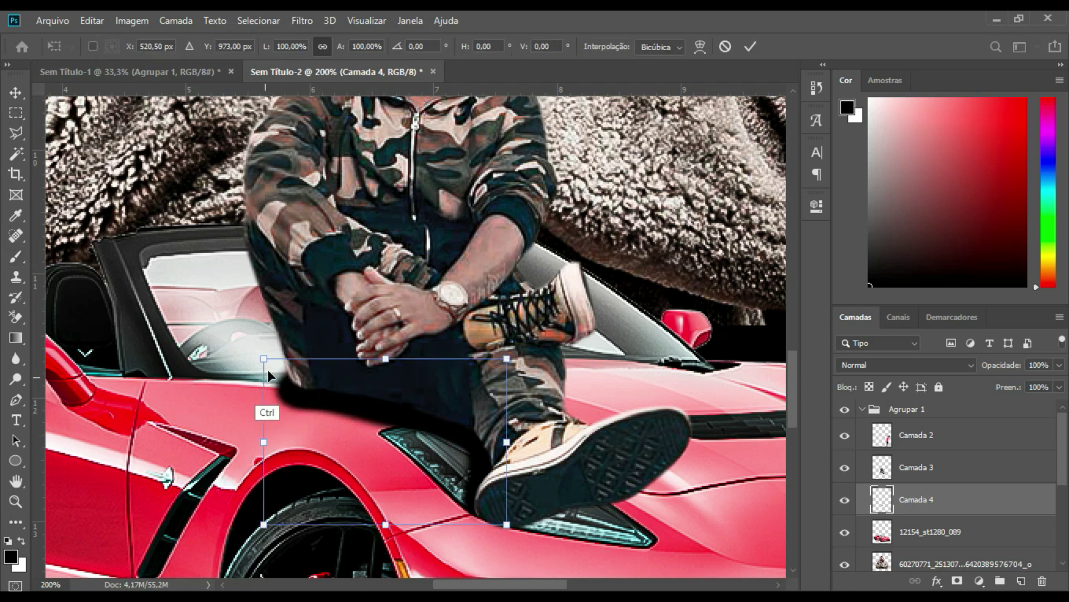
pyautogui.moveTo(264, 351); pyautogui.dragTo(293, 355)
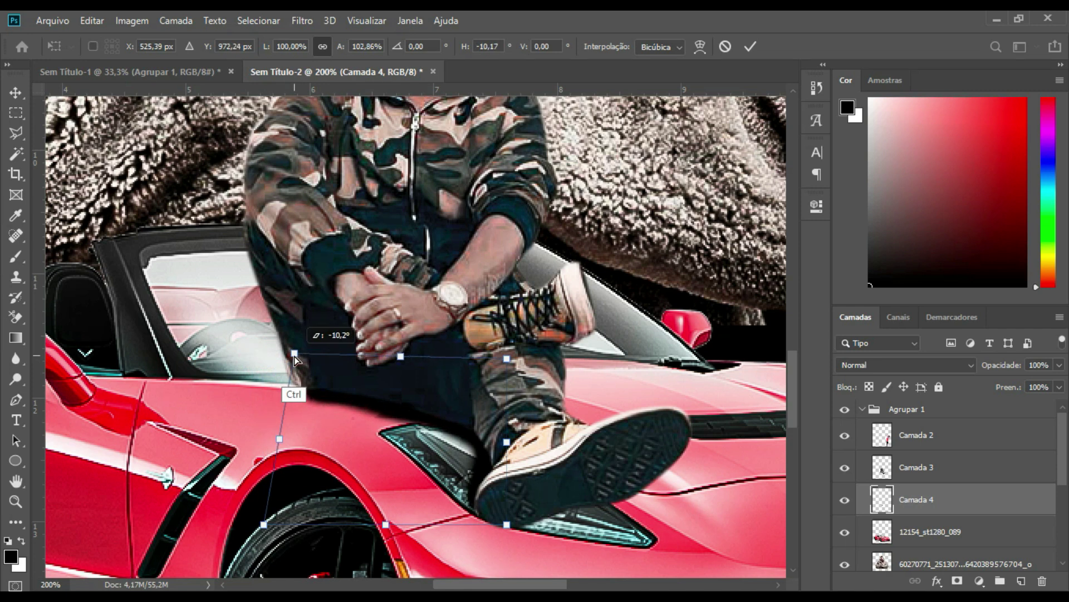
pyautogui.press('Return')
pyautogui.press('b')
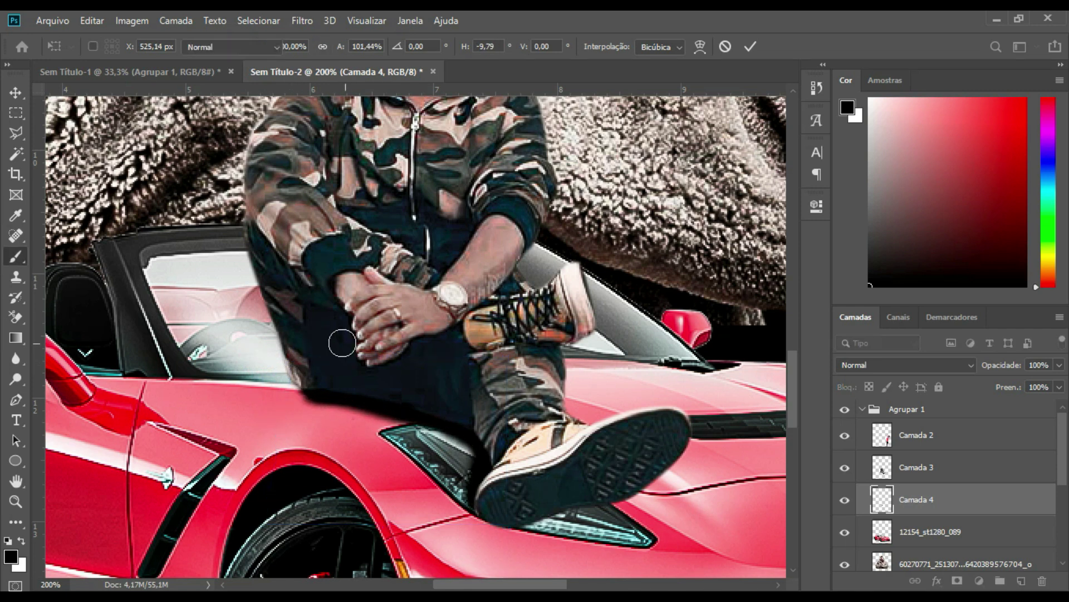
pyautogui.hotkey('ctrl', '-')
pyautogui.hotkey('ctrl', '-')
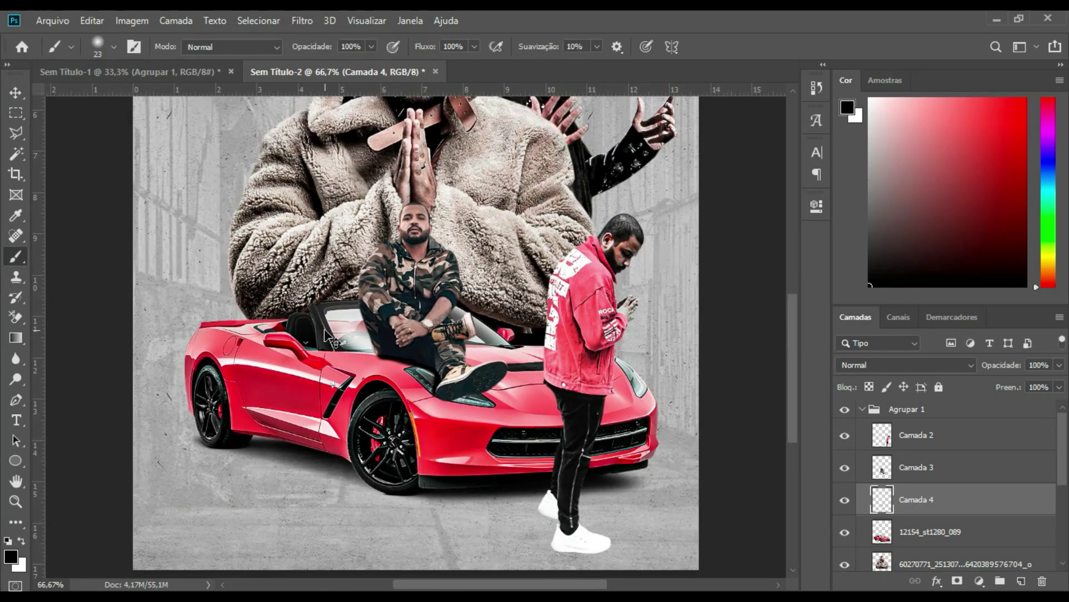
pyautogui.hotkey('ctrl', '-')
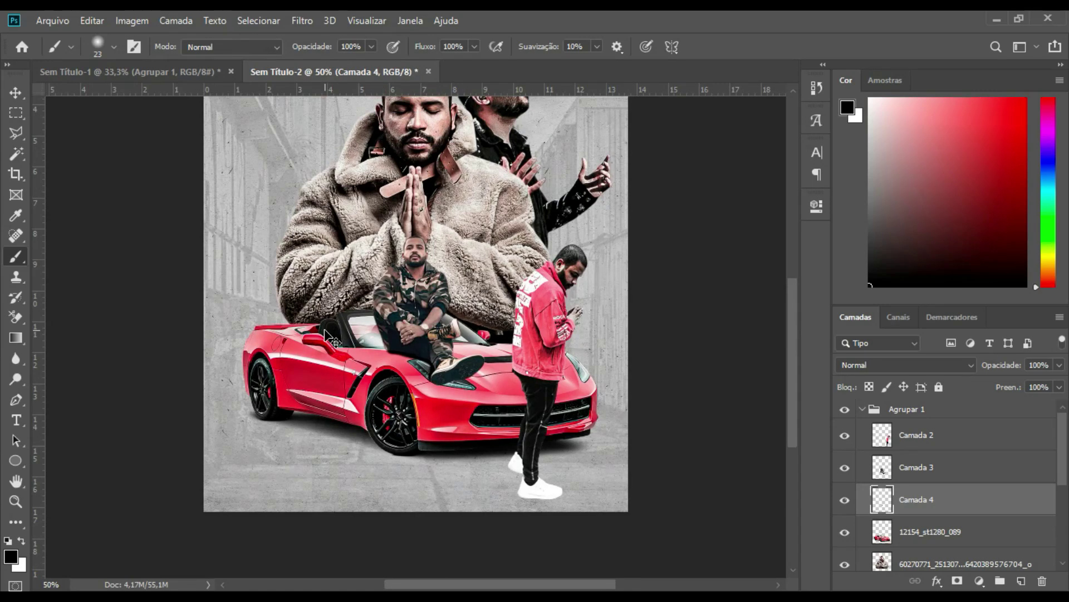
# - Blur the painted shadow with a Gaussian Blur of about 8,4 px radius
pyautogui.click(304, 22)
pyautogui.moveTo(396, 213)
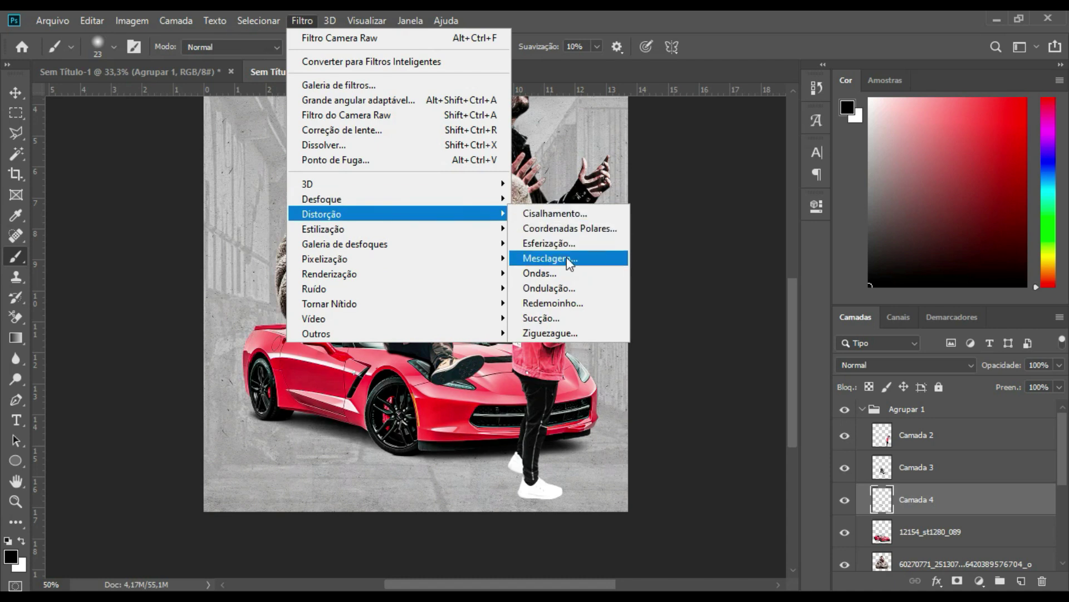
pyautogui.click(587, 288)
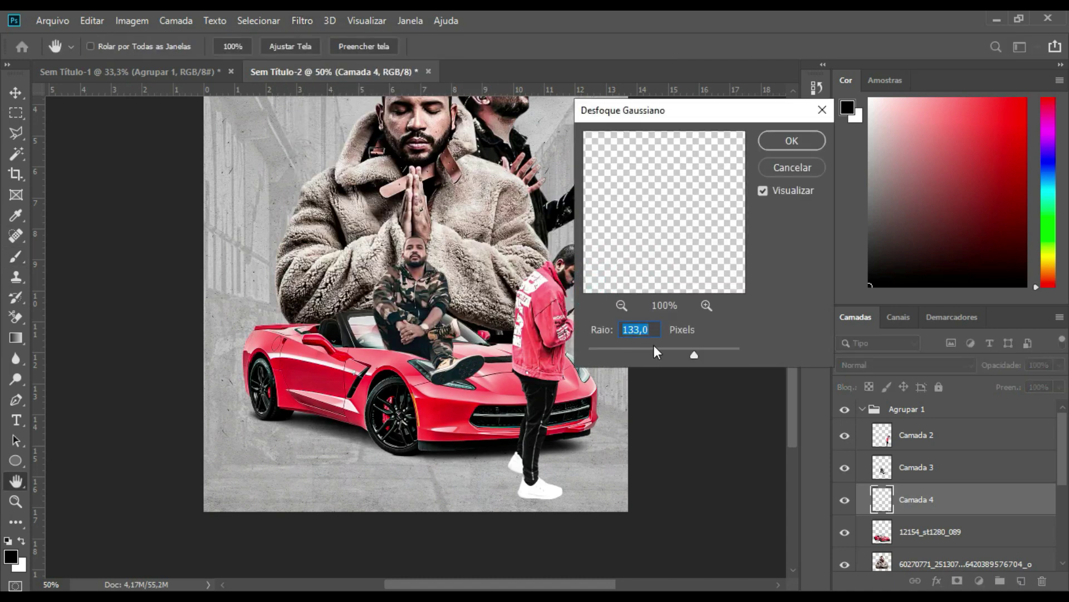
pyautogui.moveTo(694, 356)
pyautogui.mouseDown()
pyautogui.moveTo(627, 352)
pyautogui.moveTo(644, 351)
pyautogui.mouseUp()
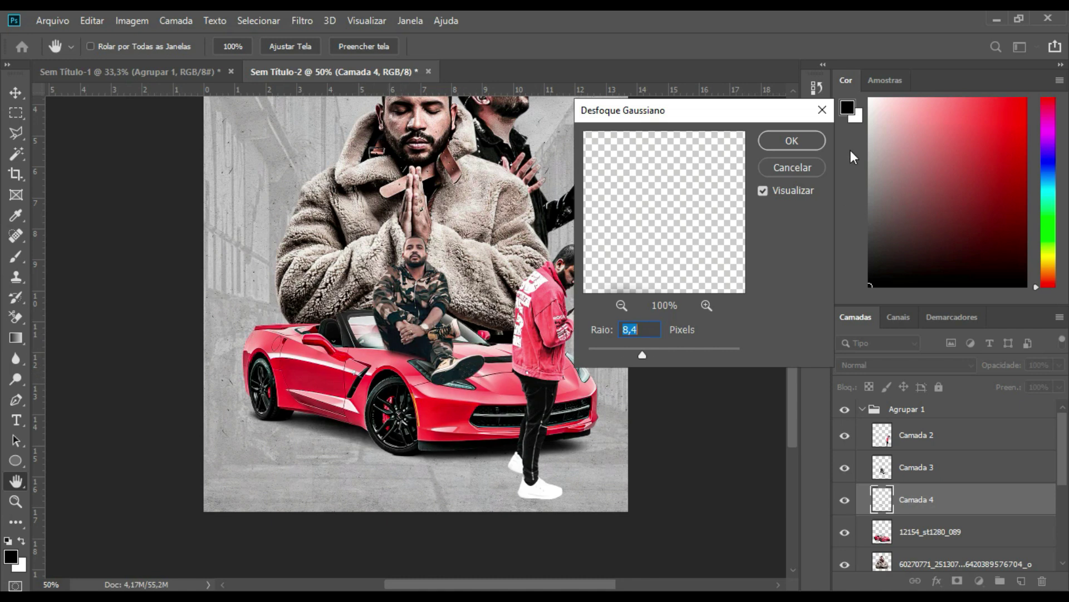
pyautogui.click(802, 140)
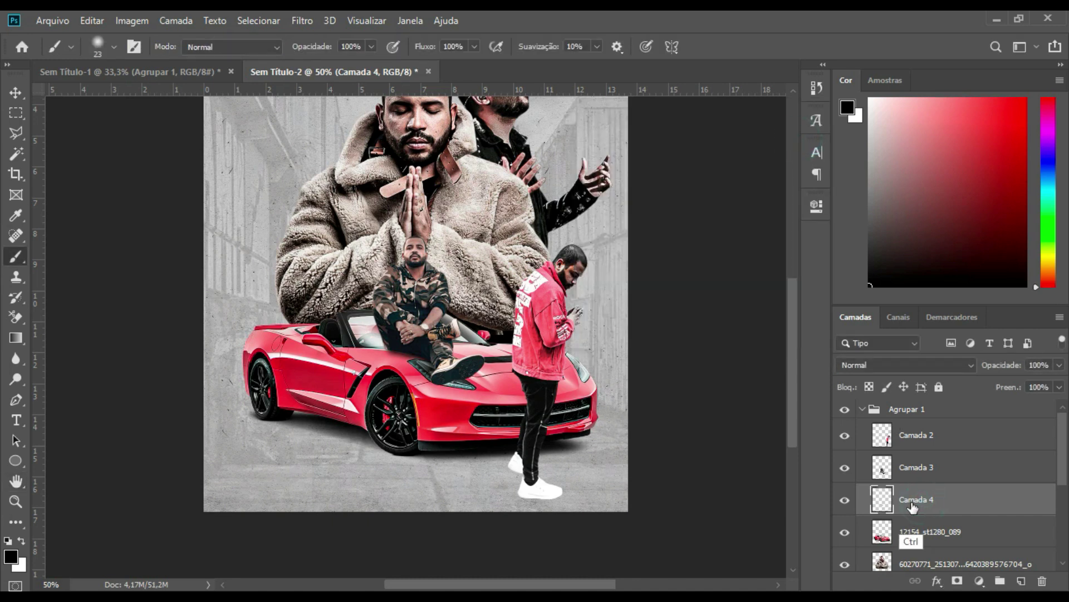
# - Duplicate the Camada 4 shadow, then squash the original to two-thirds height under the seated man's legs
pyautogui.hotkey('ctrl', 'j')
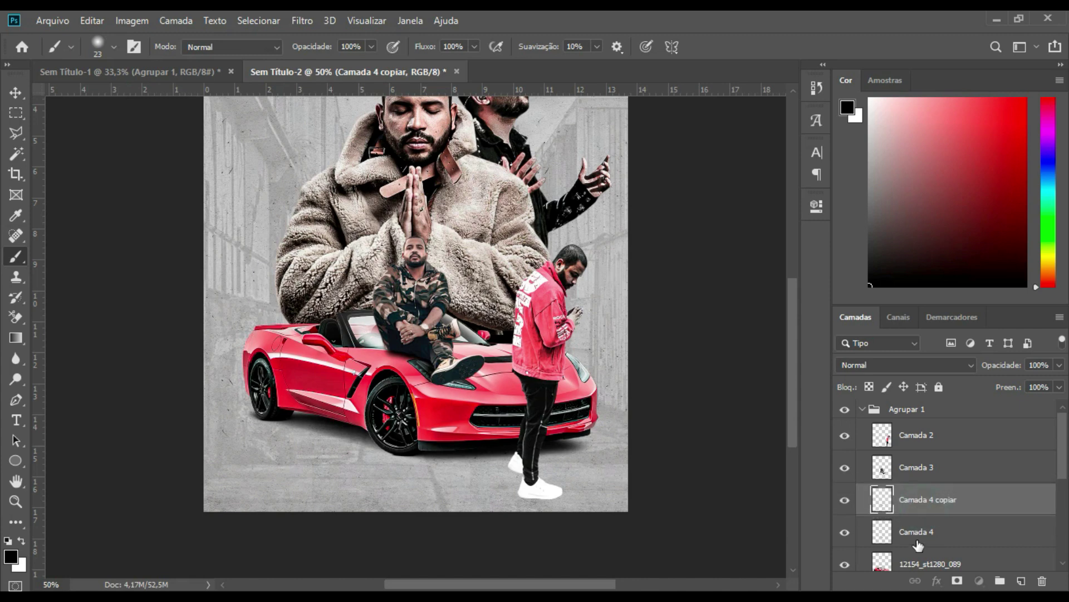
pyautogui.click(917, 530)
pyautogui.hotkey('ctrl', '+')
pyautogui.hotkey('ctrl', '+')
pyautogui.hotkey('ctrl', '+')
pyautogui.hotkey('ctrl', '+')
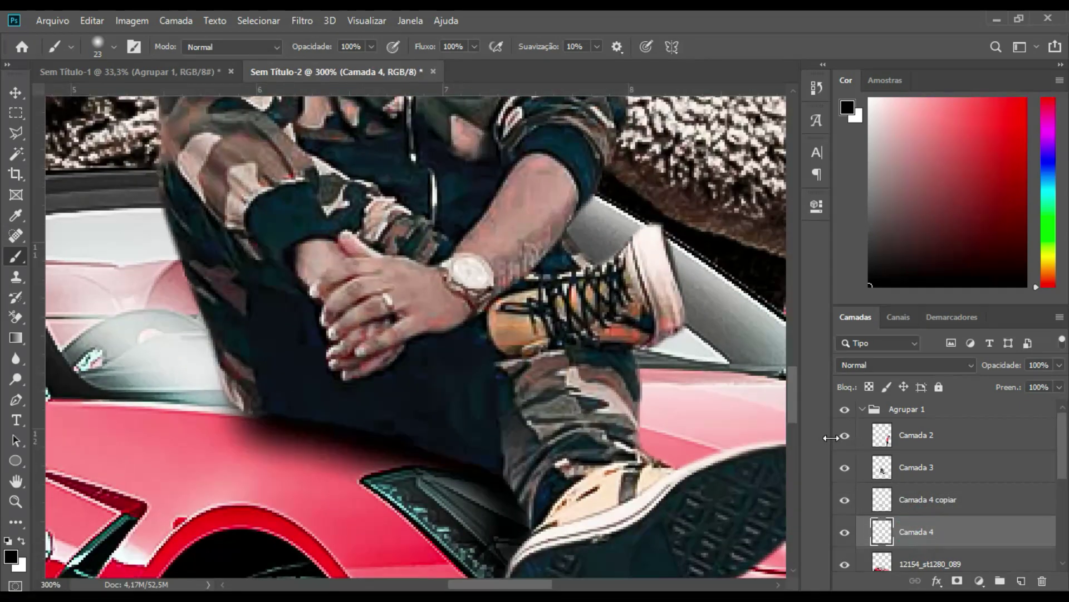
pyautogui.moveTo(412, 365)
pyautogui.mouseDown()
pyautogui.moveTo(319, 400)
pyautogui.moveTo(325, 427)
pyautogui.mouseUp()
pyautogui.hotkey('ctrl', 't')
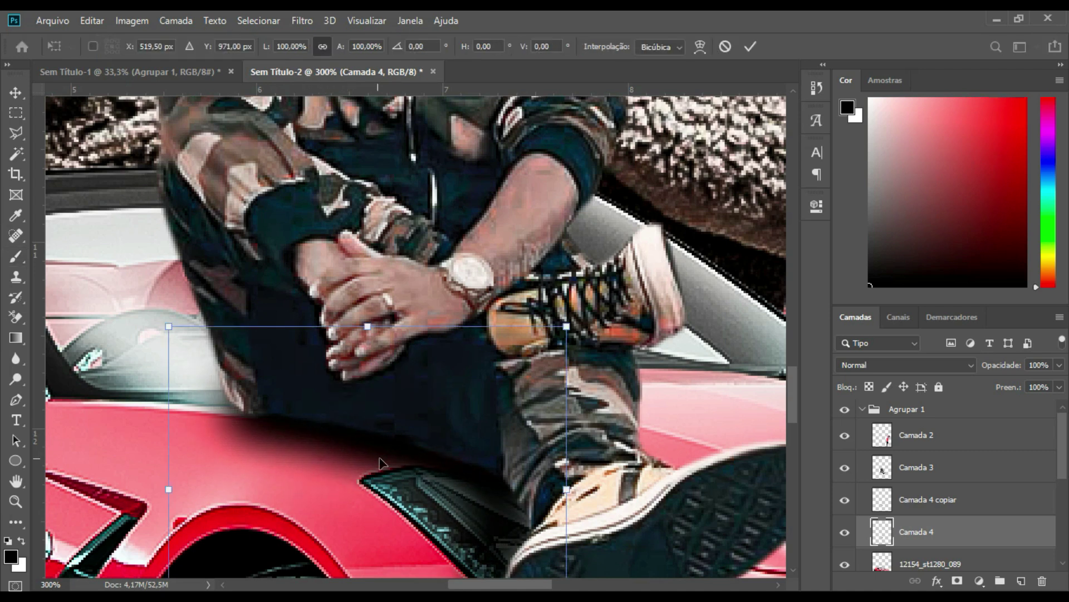
pyautogui.moveTo(368, 327); pyautogui.dragTo(368, 430)
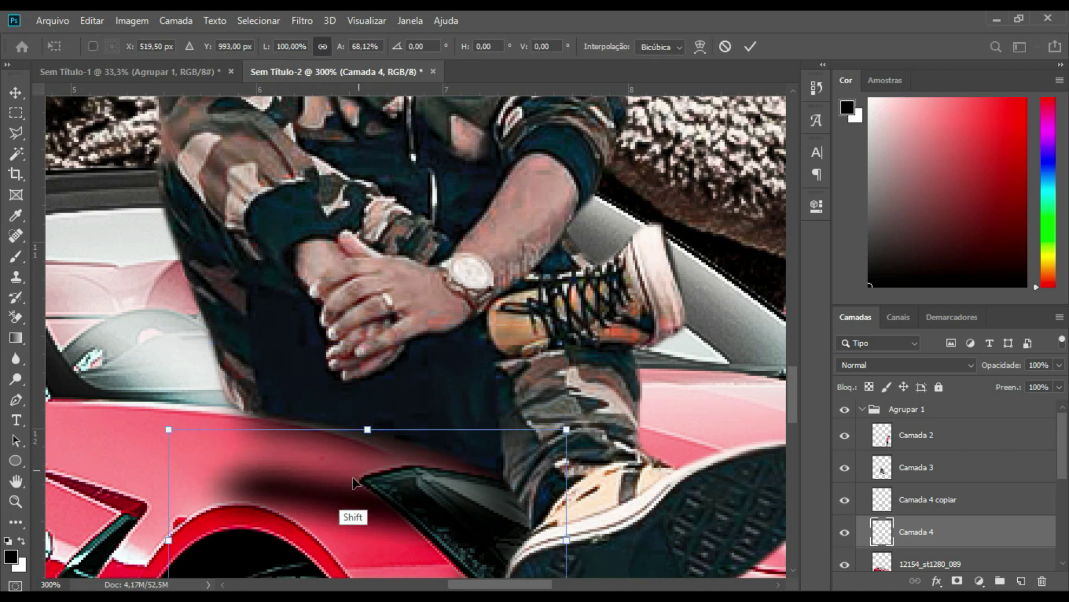
pyautogui.moveTo(345, 493); pyautogui.dragTo(348, 416)
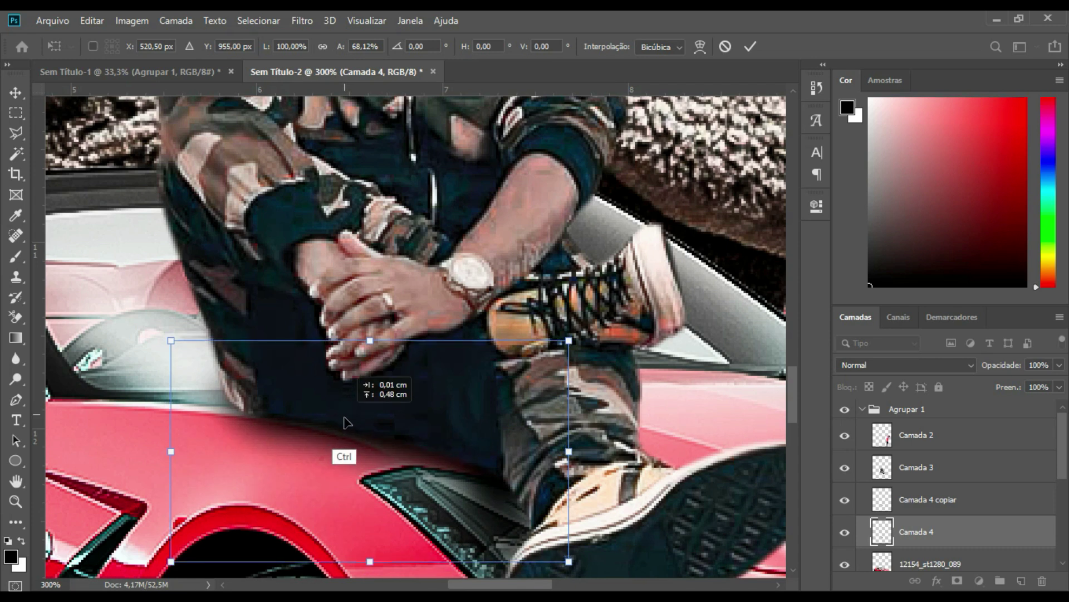
pyautogui.moveTo(348, 416); pyautogui.dragTo(350, 410)
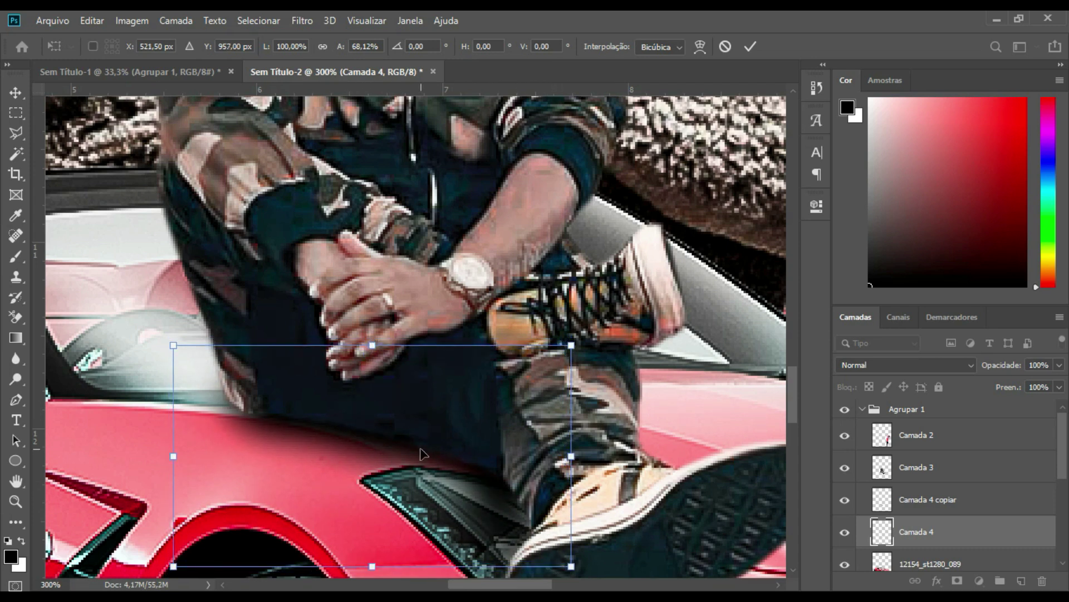
pyautogui.press('Return')
pyautogui.press('b')
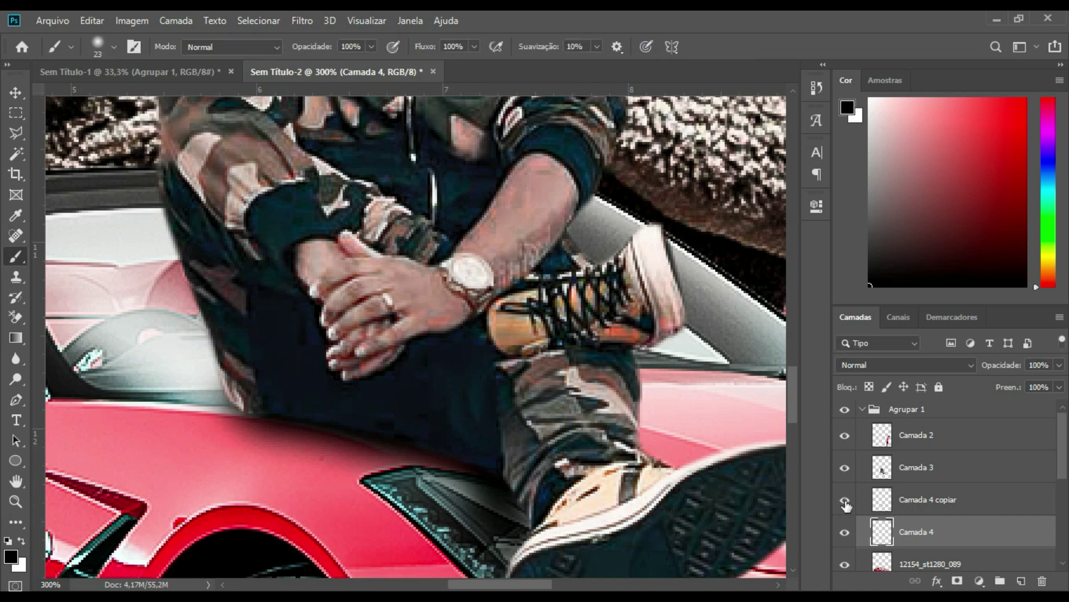
# - Lower the fill of the Camada 4 copiar shadow layer to 74%
pyautogui.click(845, 501)
pyautogui.click(845, 501)
pyautogui.hotkey('ctrl', '0')
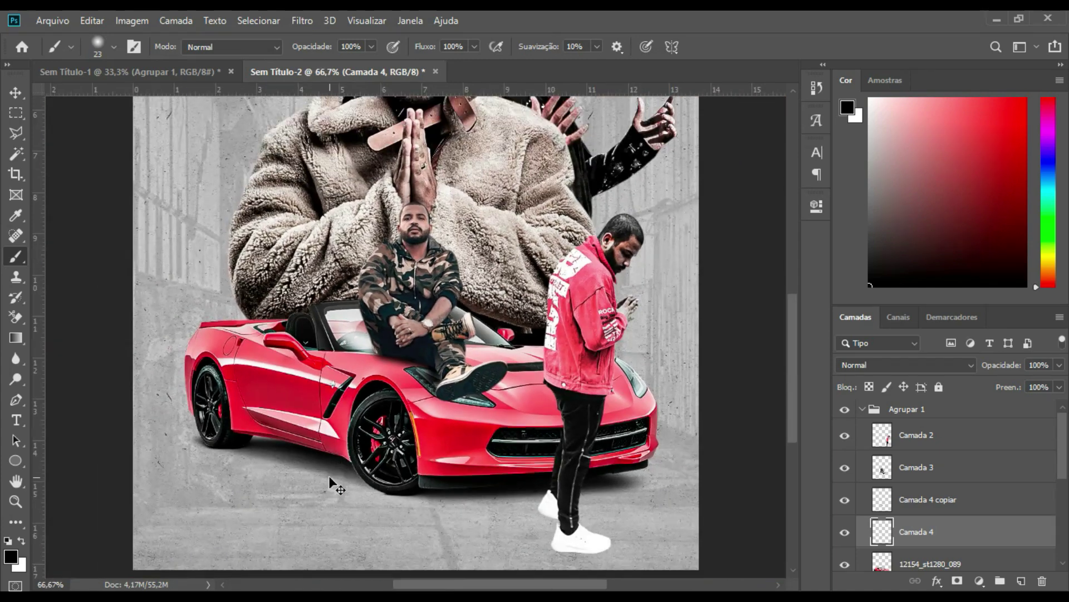
pyautogui.hotkey('ctrl', '-')
pyautogui.hotkey('ctrl', '-')
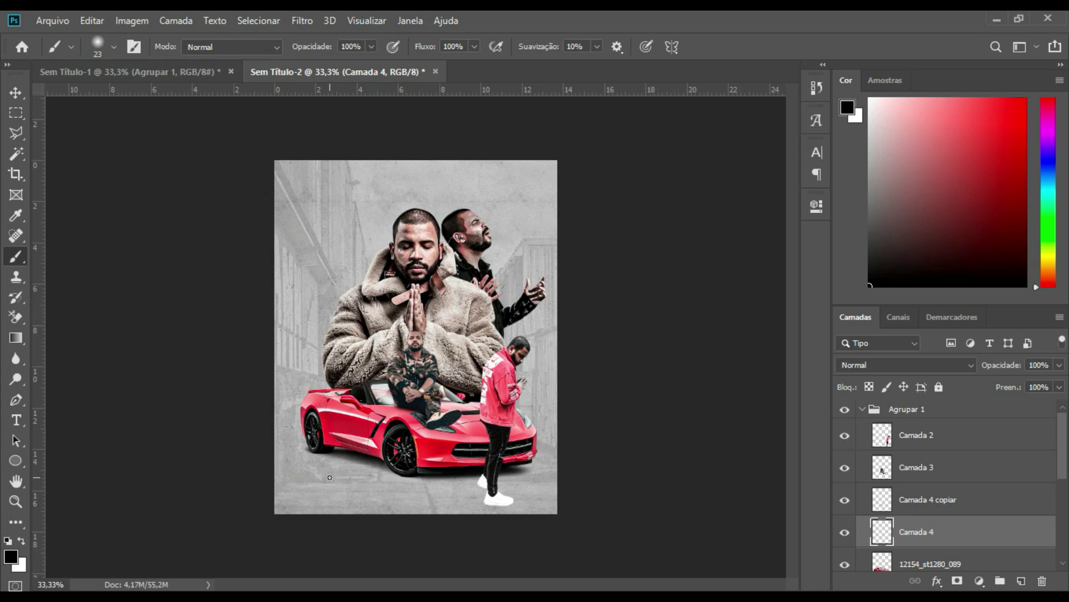
pyautogui.click(925, 504)
pyautogui.click(1060, 387)
pyautogui.moveTo(1060, 403); pyautogui.dragTo(1031, 402)
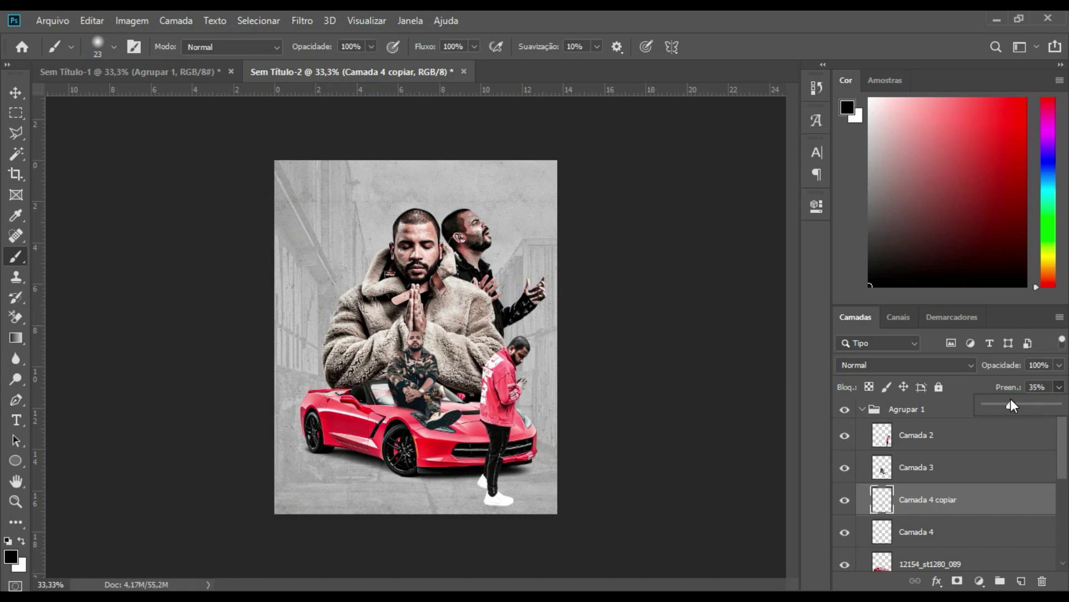
pyautogui.moveTo(1032, 399)
pyautogui.mouseDown()
pyautogui.moveTo(1059, 401)
pyautogui.moveTo(997, 407)
pyautogui.mouseUp()
# - Ease the copied shadow's fill slightly, then reduce Camada 1's saturation to -31
pyautogui.moveTo(1040, 402); pyautogui.dragTo(1035, 405)
pyautogui.click(861, 410)
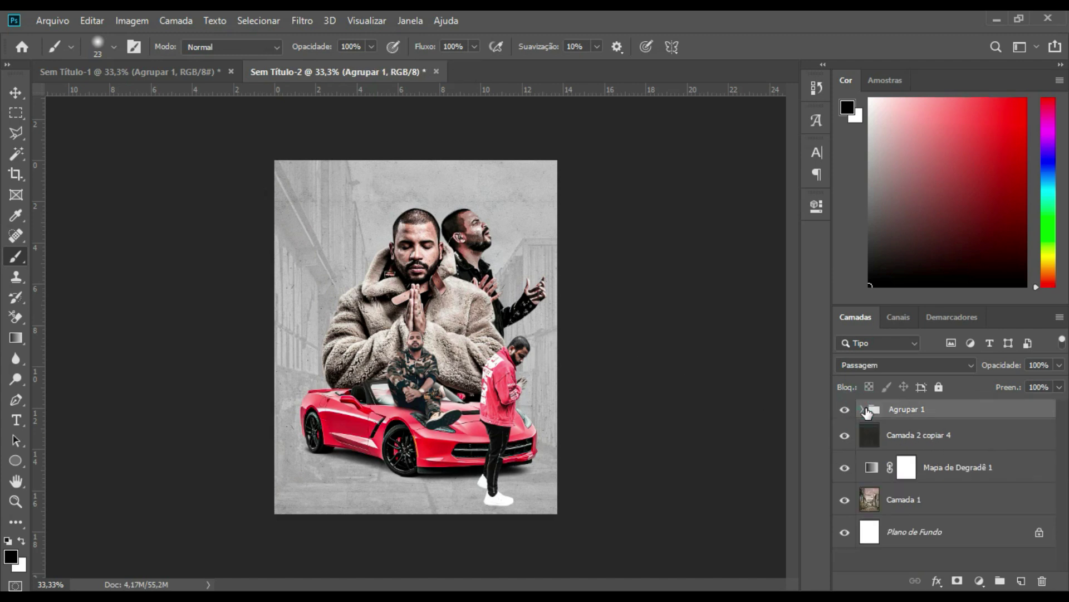
pyautogui.click(865, 409)
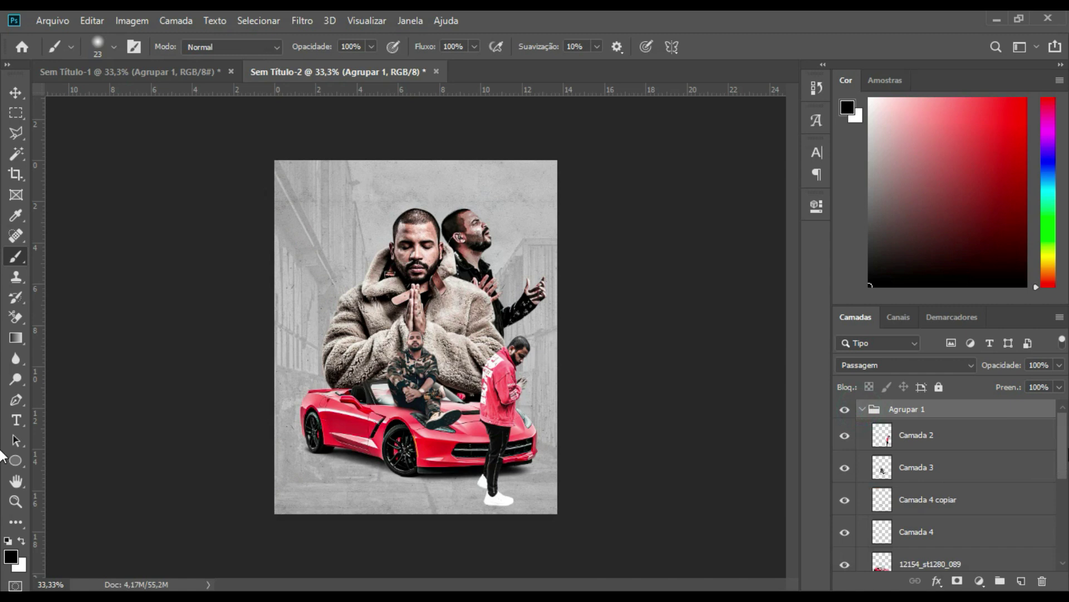
pyautogui.scroll(-3, 1014, 466)
pyautogui.click(910, 543)
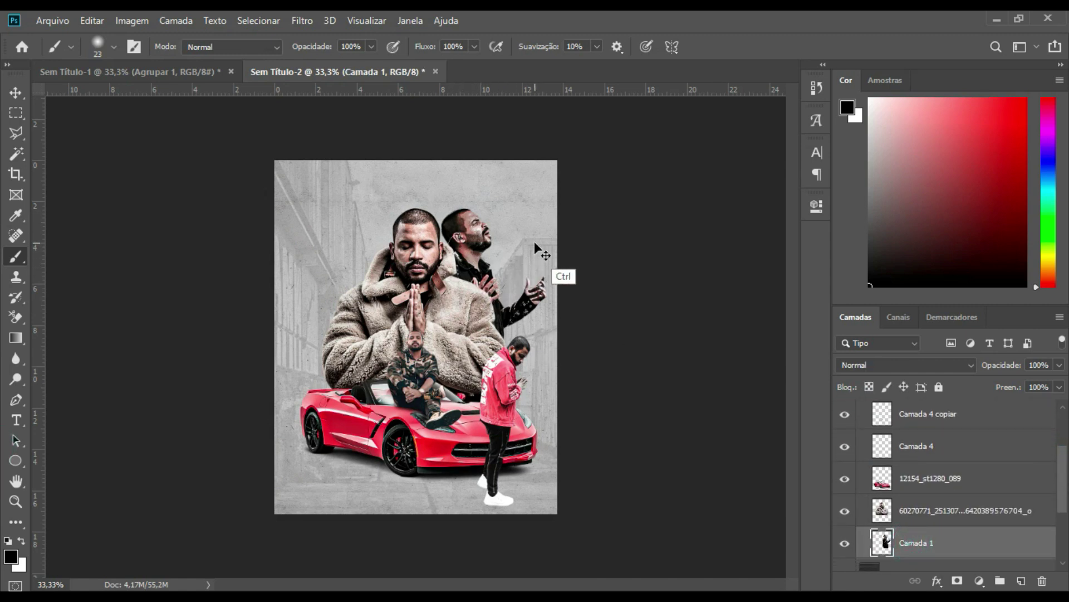
pyautogui.hotkey('ctrl', 'u')
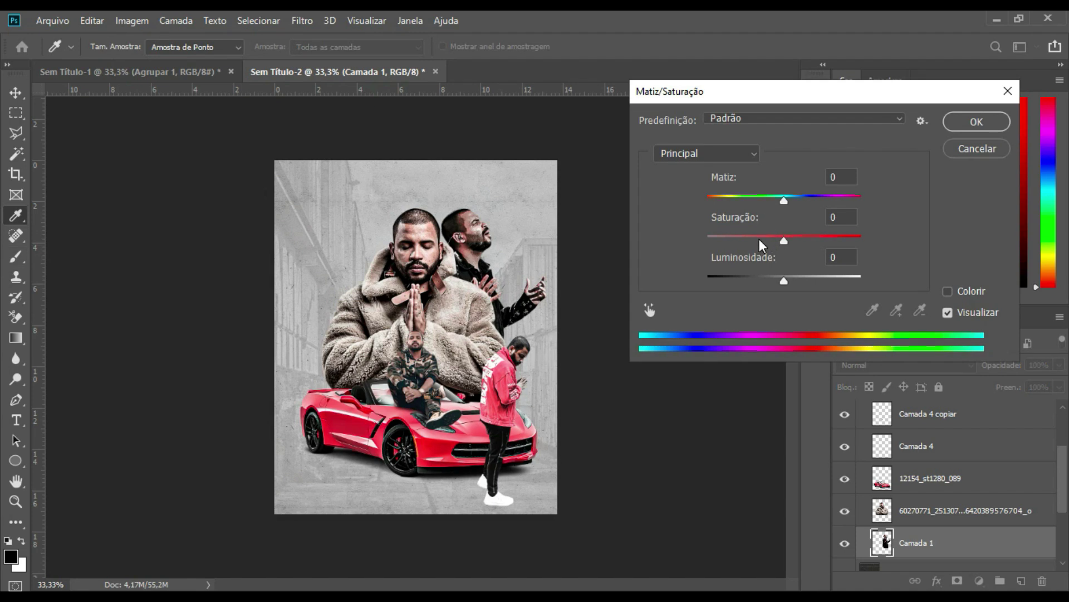
pyautogui.click(767, 238)
pyautogui.moveTo(766, 241); pyautogui.dragTo(762, 242)
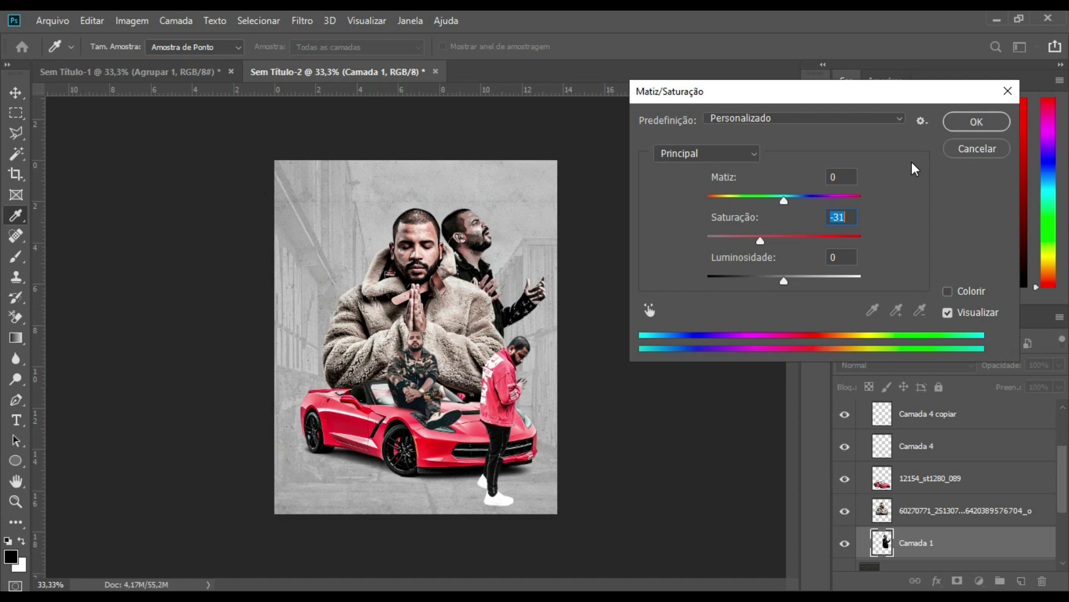
pyautogui.click(974, 122)
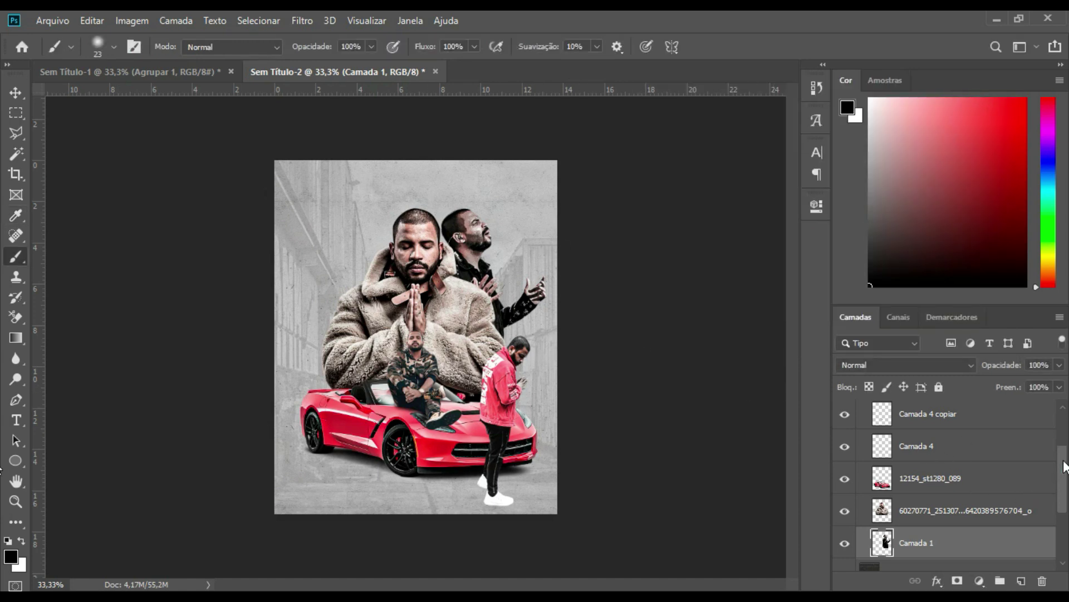
# - Raise Camada 3's Levels black input to 22 and collapse the Agrupar 1 group
pyautogui.scroll(3, 989, 460)
pyautogui.click(935, 470)
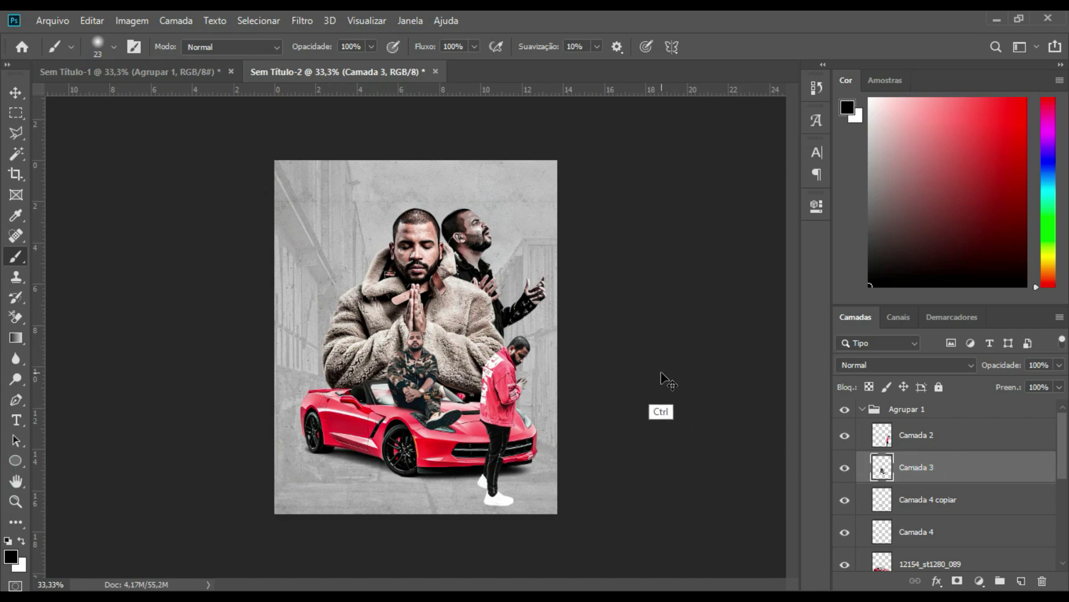
pyautogui.hotkey('ctrl', 'l')
pyautogui.moveTo(677, 248); pyautogui.dragTo(696, 247)
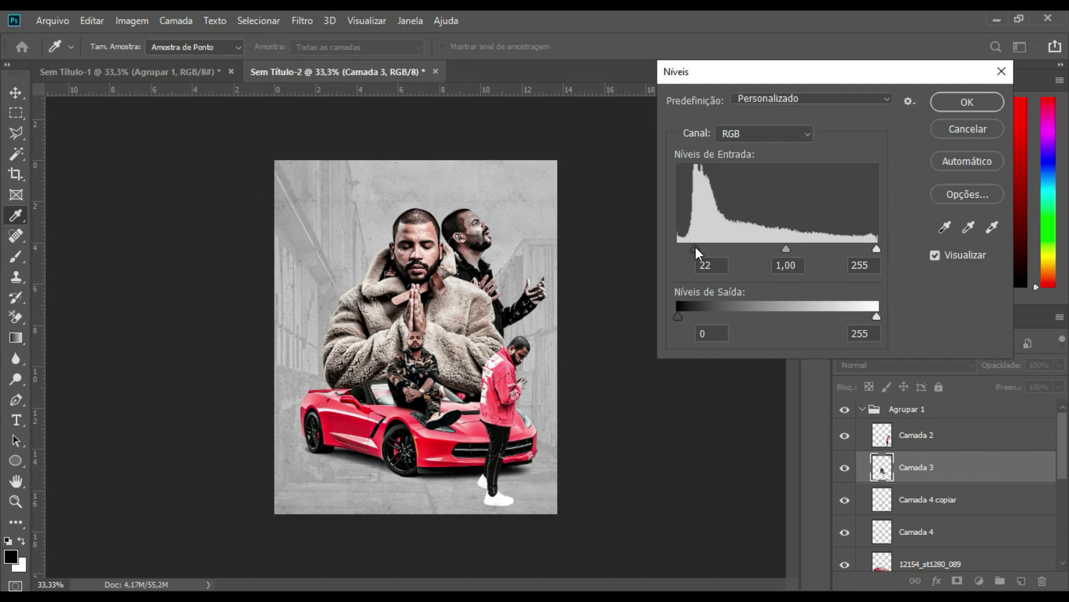
pyautogui.click(967, 102)
pyautogui.press('b')
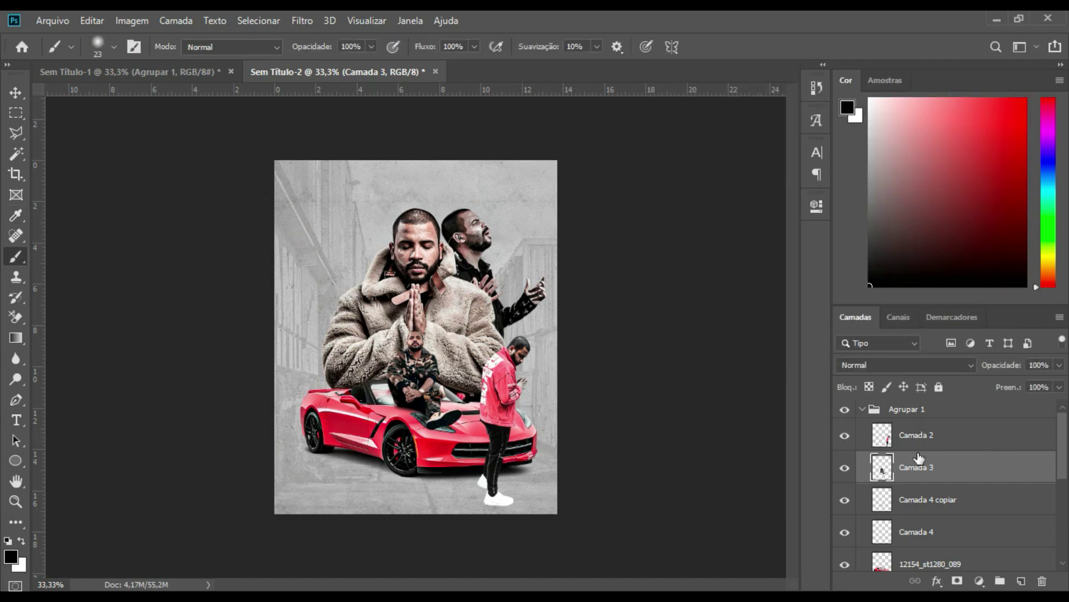
pyautogui.click(861, 410)
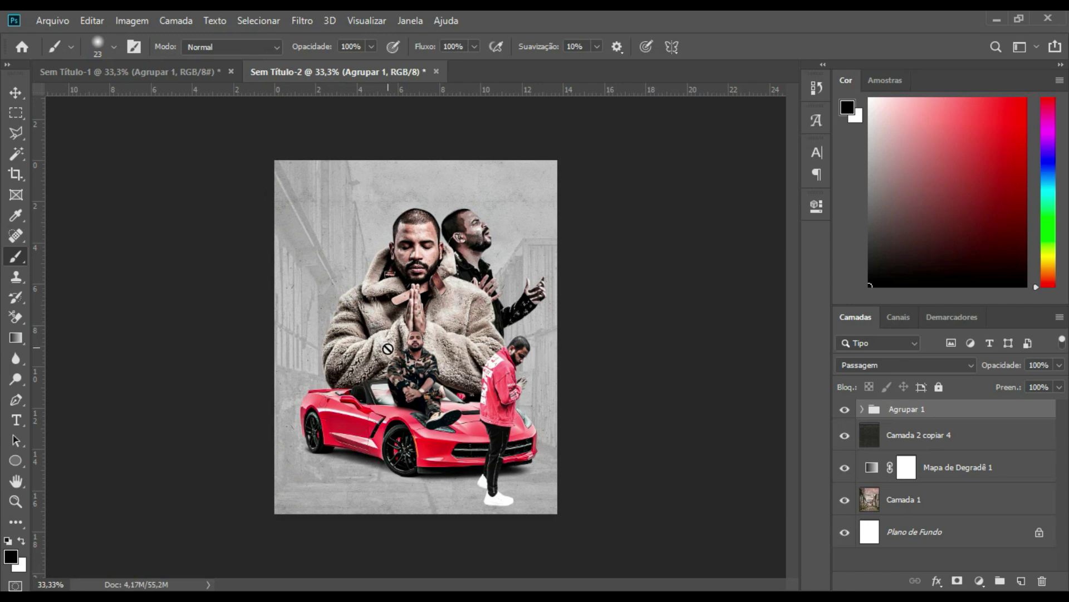
# - Paint a 142 px soft black dab on a new layer, Camada 5
pyautogui.click(862, 409)
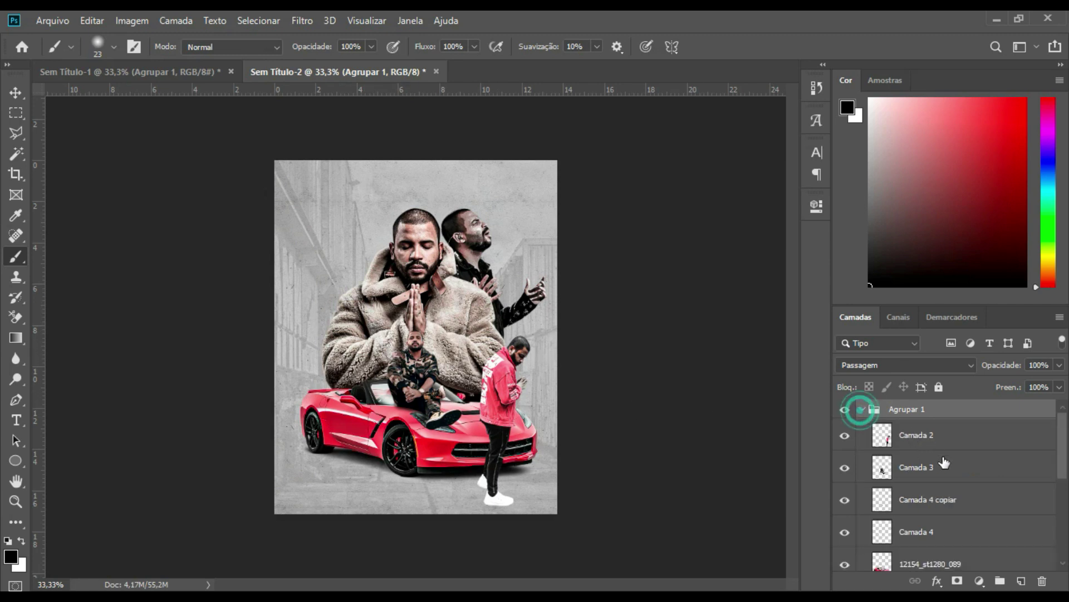
pyautogui.click(924, 468)
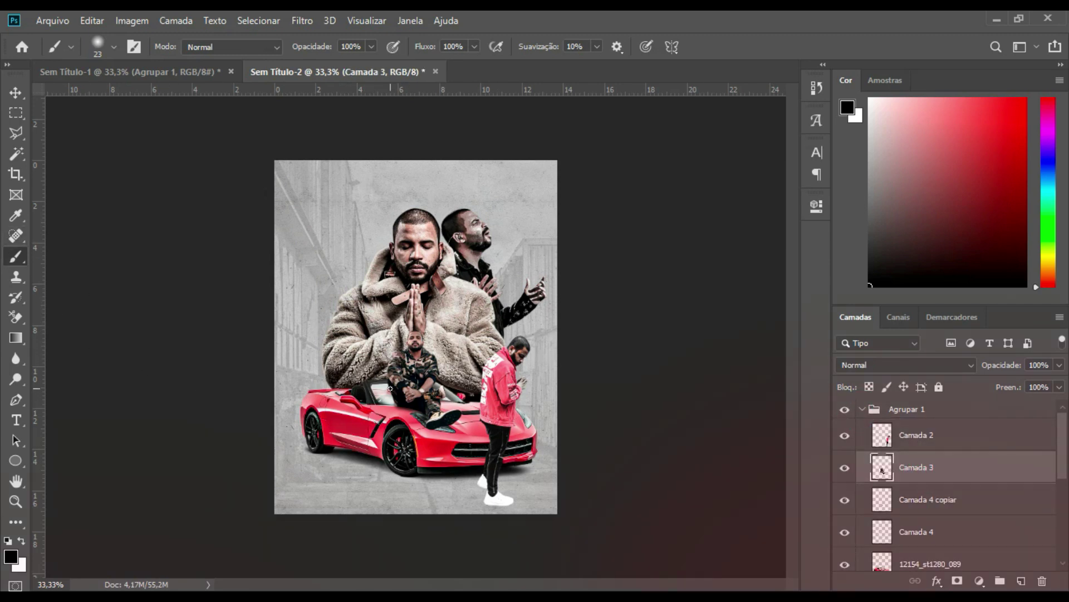
pyautogui.hotkey('ctrl', '+')
pyautogui.hotkey('ctrl', '+')
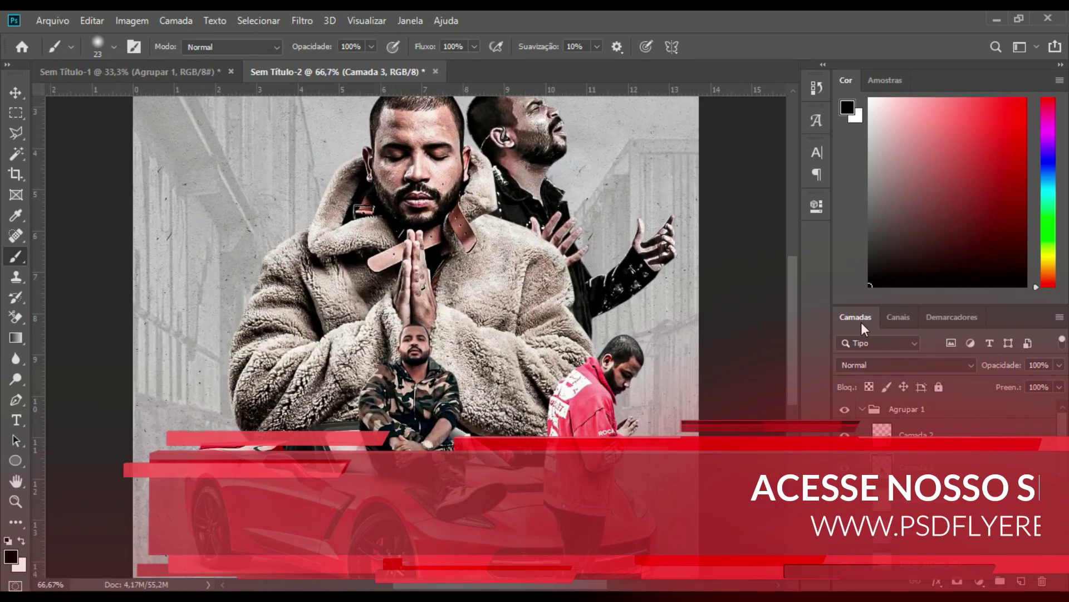
pyautogui.scroll(-5, 791, 326)
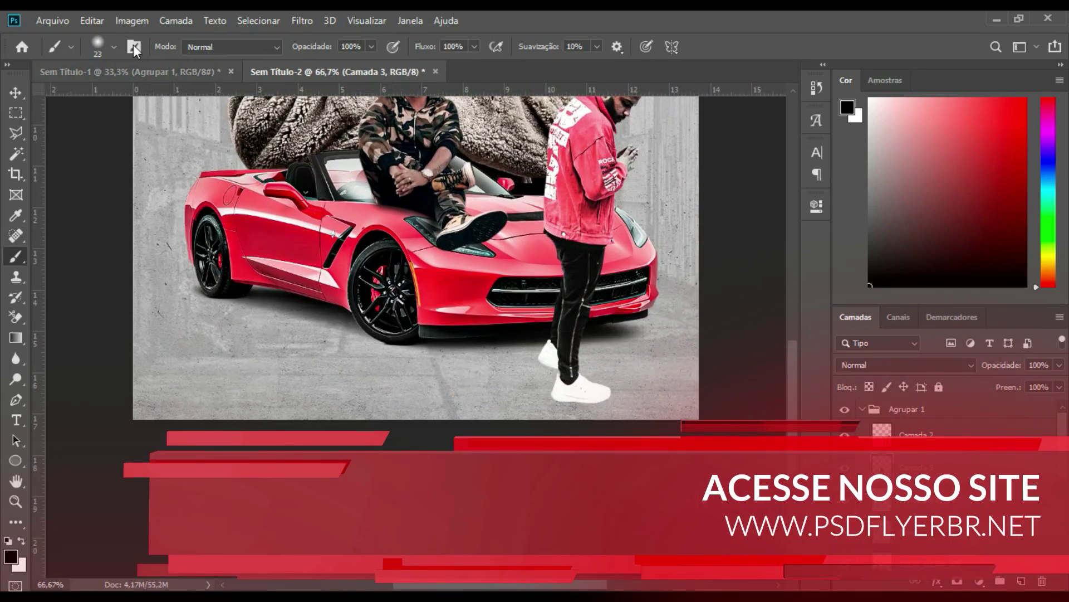
pyautogui.click(114, 46)
pyautogui.click(152, 94)
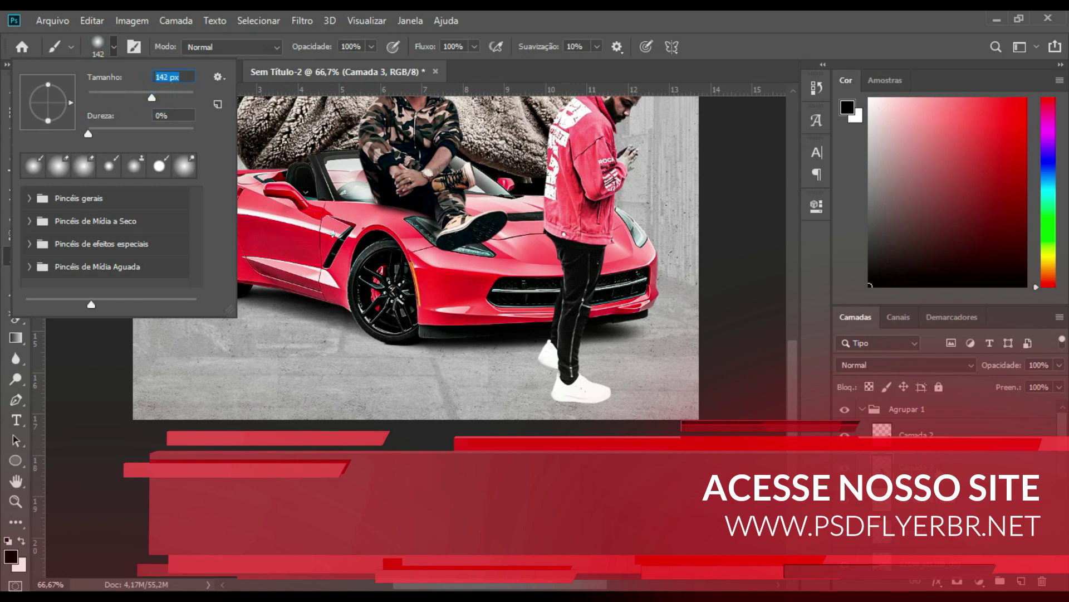
pyautogui.press('Return')
pyautogui.hotkey('ctrl', 'shift', 'n')
pyautogui.press('Return')
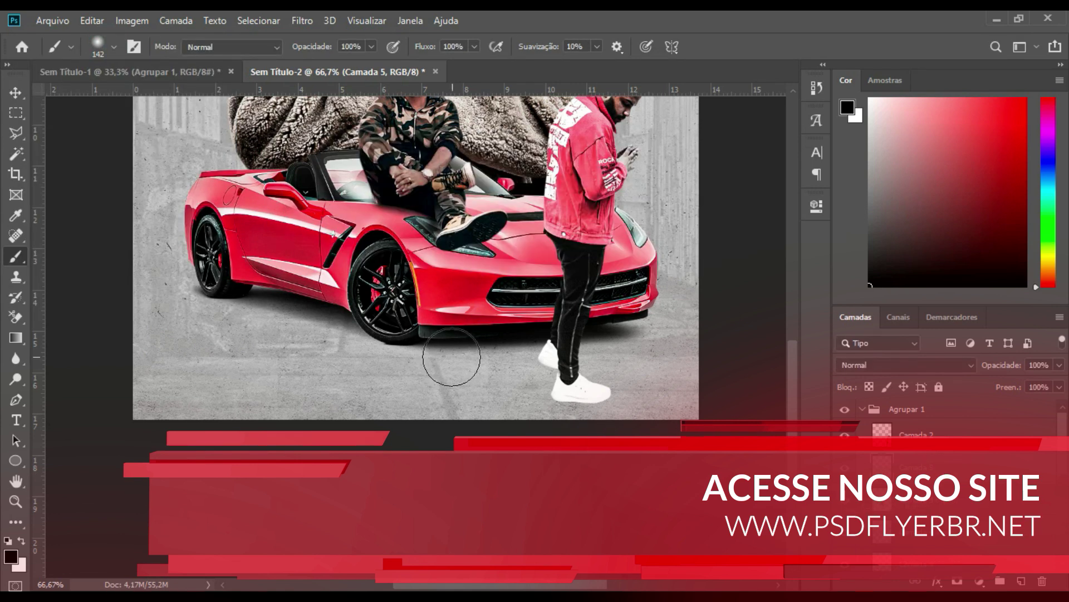
pyautogui.click(432, 354)
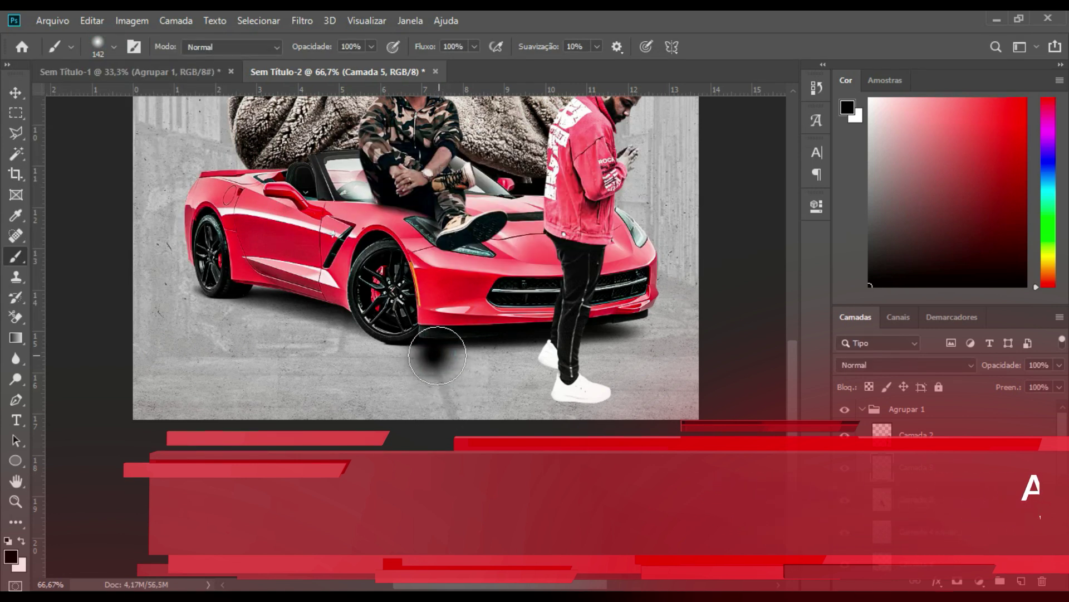
# - Flatten the shadow dab and place it under the red-jacket man's sneakers
pyautogui.press('ctrl')
pyautogui.hotkey('ctrl', 't')
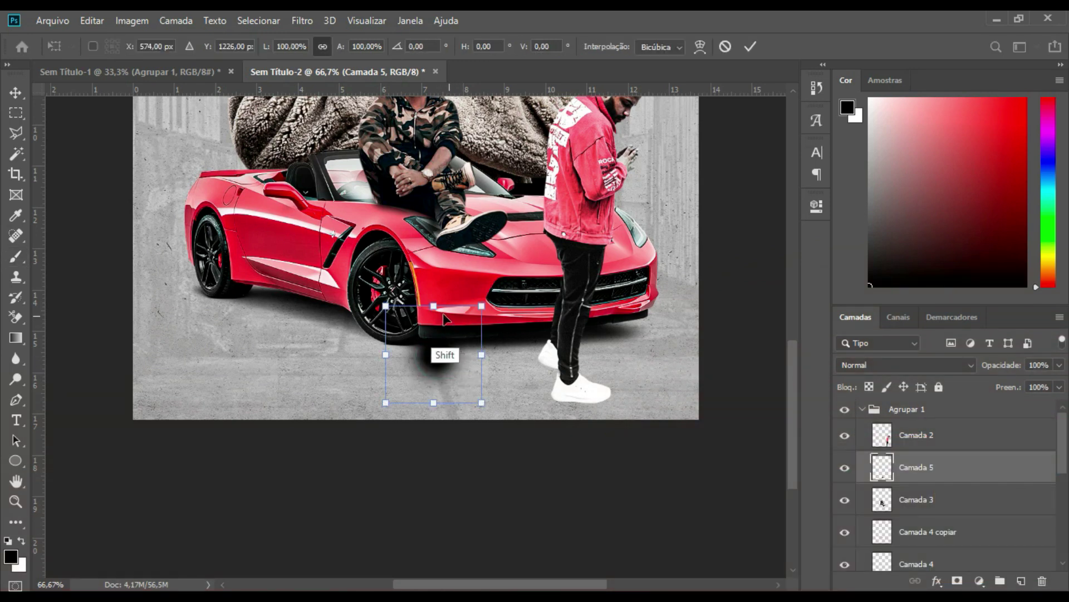
pyautogui.moveTo(433, 315)
pyautogui.mouseDown()
pyautogui.moveTo(433, 387)
pyautogui.moveTo(593, 400)
pyautogui.mouseUp()
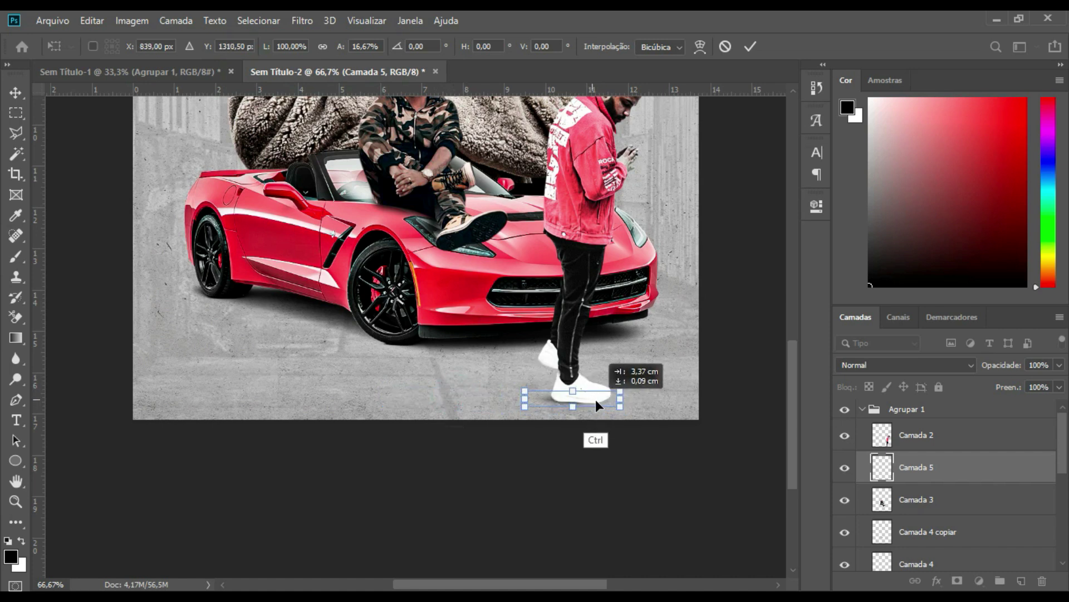
pyautogui.moveTo(594, 399); pyautogui.dragTo(639, 404)
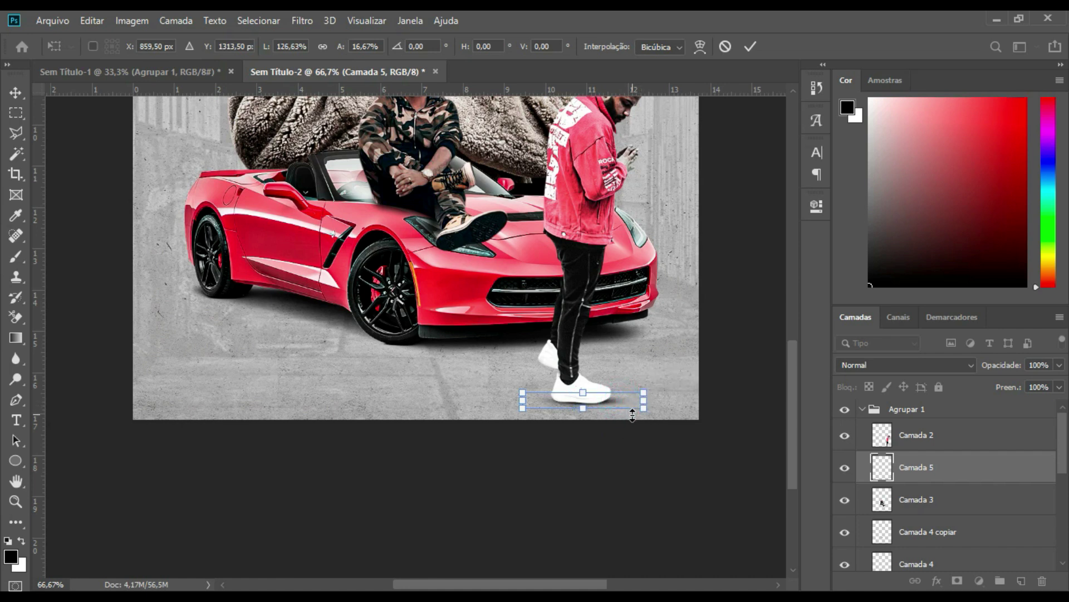
pyautogui.press('Return')
pyautogui.press('b')
pyautogui.moveTo(628, 407); pyautogui.dragTo(639, 408)
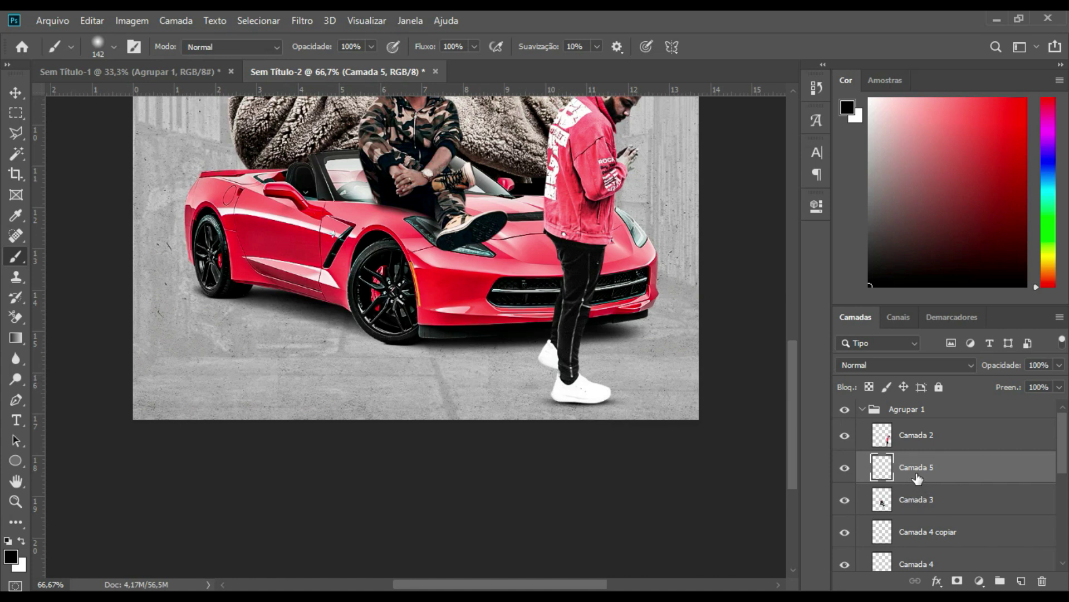
# - Duplicate the sneaker shadow, offset the copy beside the shoe, and set its fill to 48%
pyautogui.hotkey('ctrl', 'j')
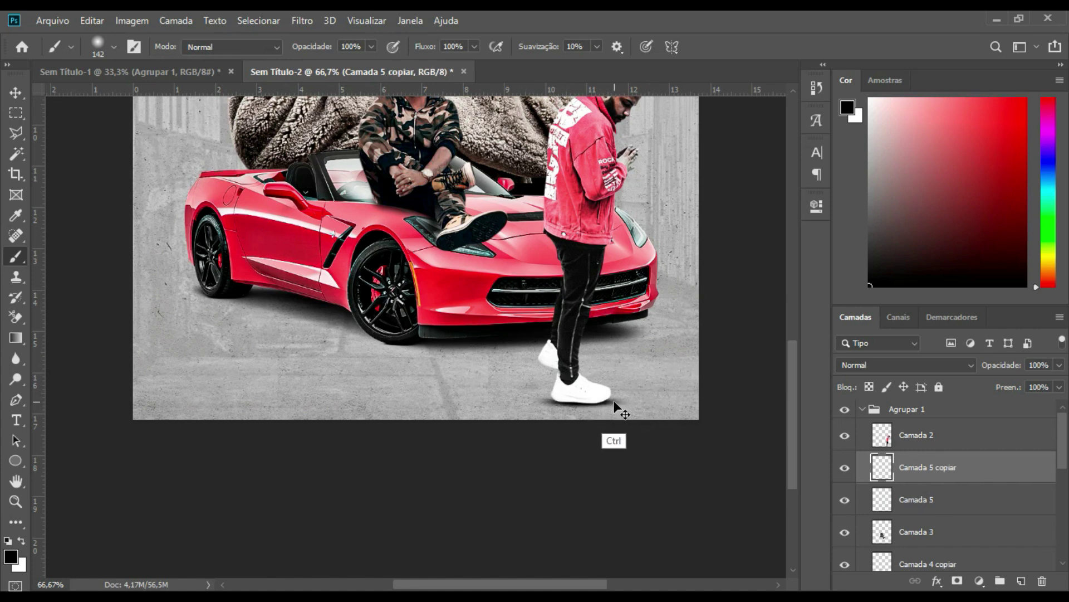
pyautogui.moveTo(613, 400); pyautogui.dragTo(597, 396)
pyautogui.moveTo(1060, 387); pyautogui.dragTo(1035, 400)
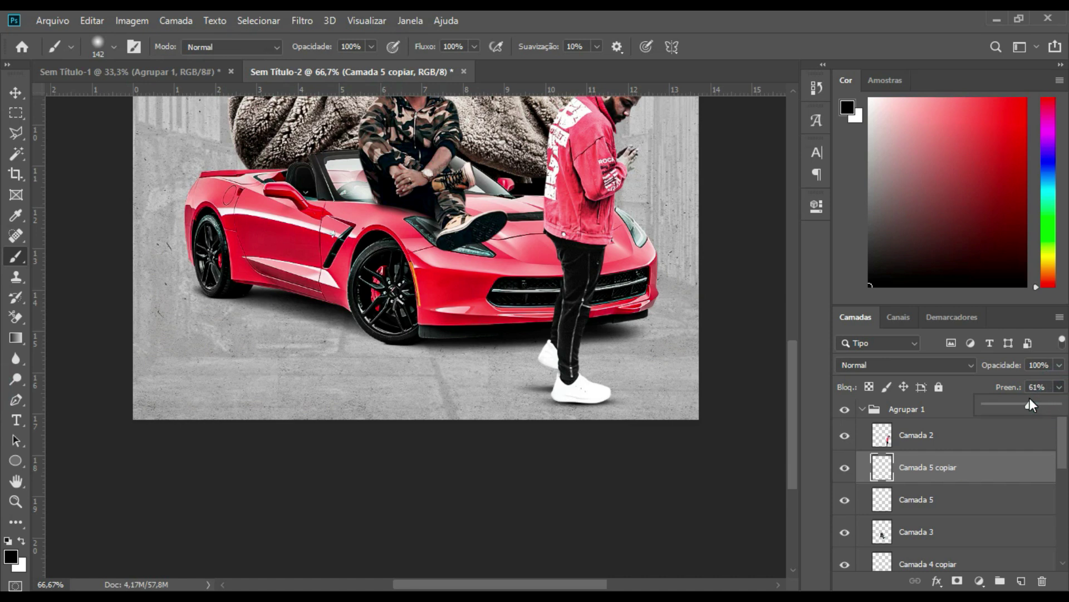
pyautogui.moveTo(573, 390); pyautogui.dragTo(578, 397)
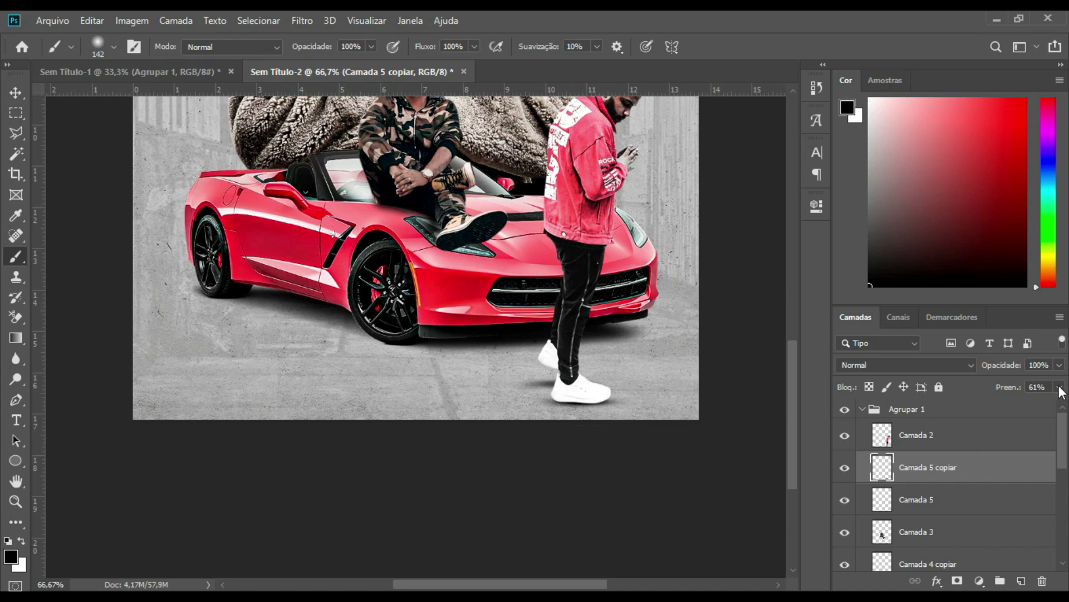
pyautogui.moveTo(1028, 405); pyautogui.dragTo(1018, 403)
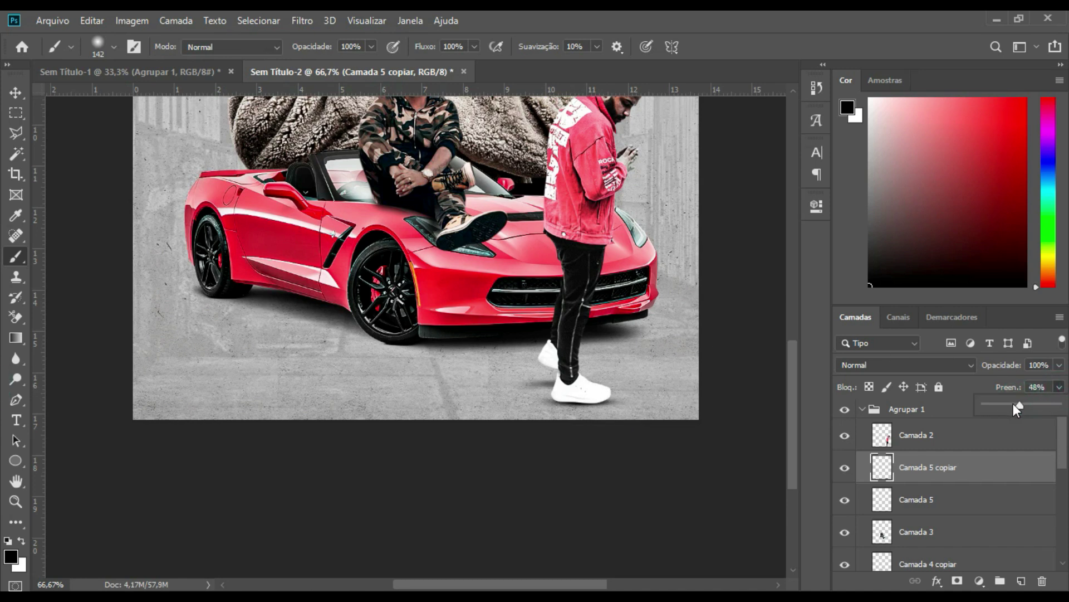
pyautogui.hotkey('ctrl', '-')
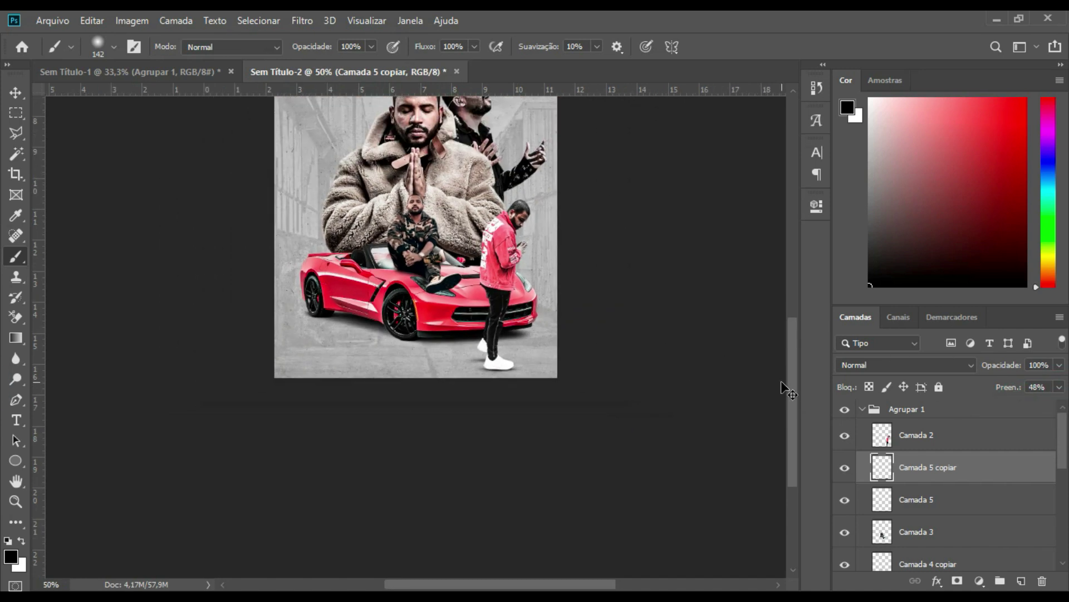
pyautogui.hotkey('ctrl', '-')
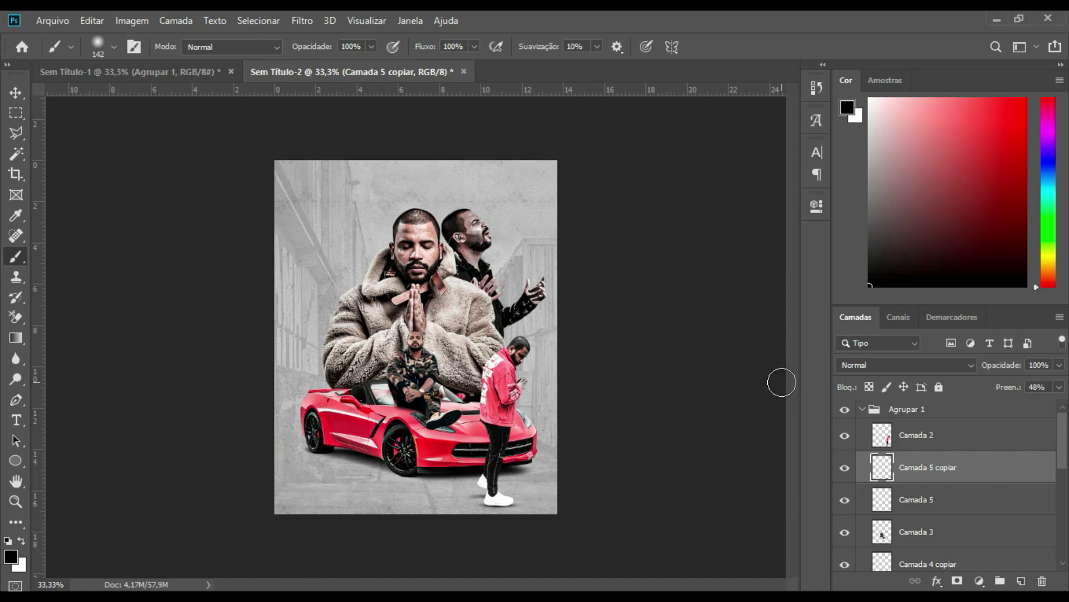
# - Search Google Images for 'ARRAME FARPADO' in Chrome
pyautogui.hotkey('alt', 'Tab')
pyautogui.write('ARRAME')
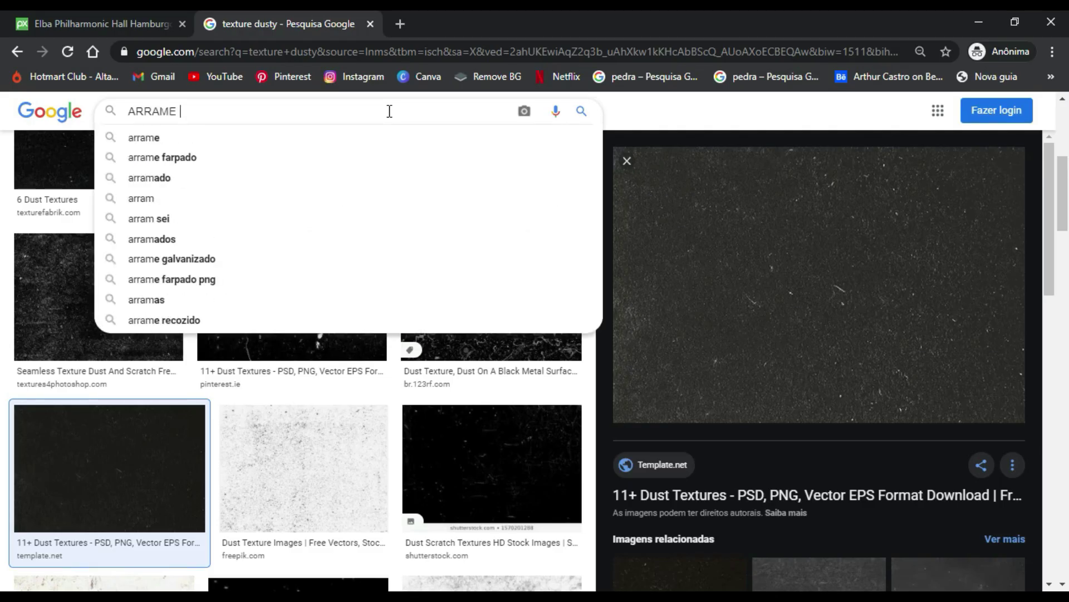
pyautogui.write(' FARPADO')
pyautogui.press('Return')
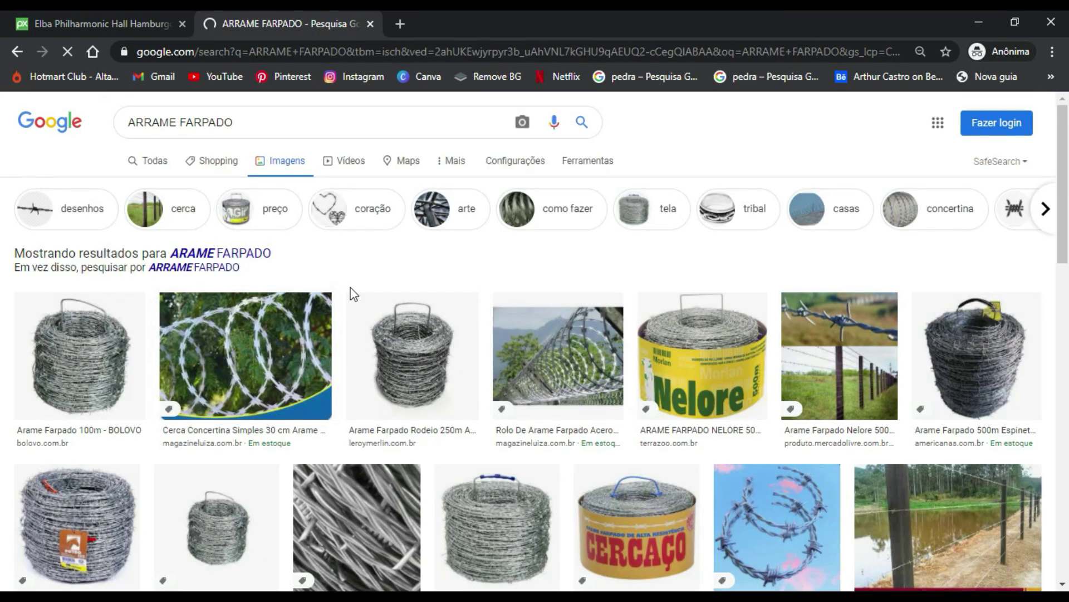
pyautogui.scroll(-4, 367, 293)
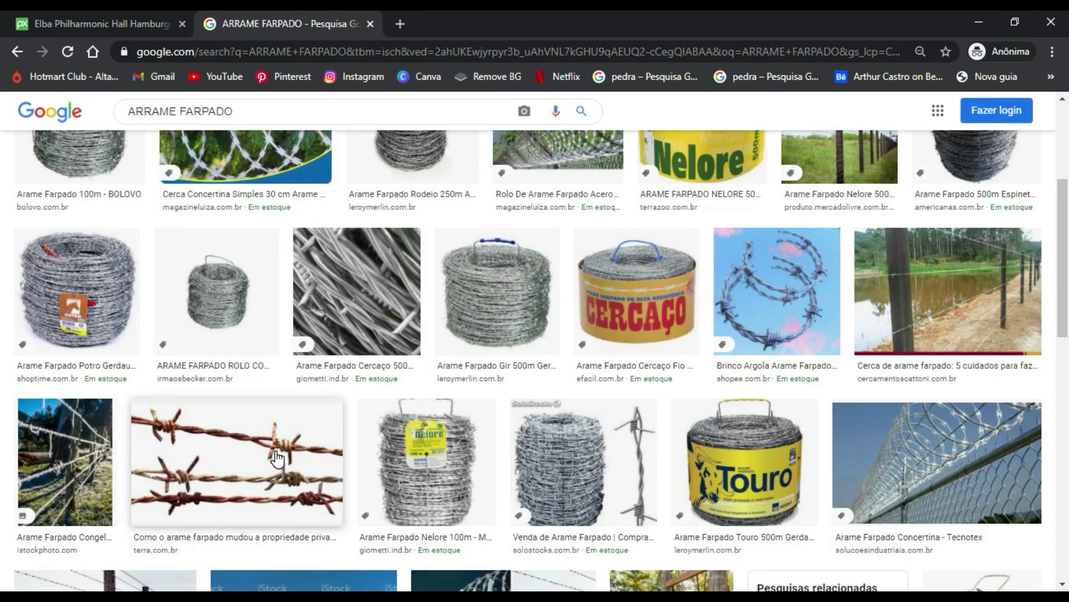
pyautogui.scroll(5, 354, 407)
# - Filter the image results to Tamanho: Grande and scroll through the large photos
pyautogui.click(591, 162)
pyautogui.click(152, 186)
pyautogui.click(132, 232)
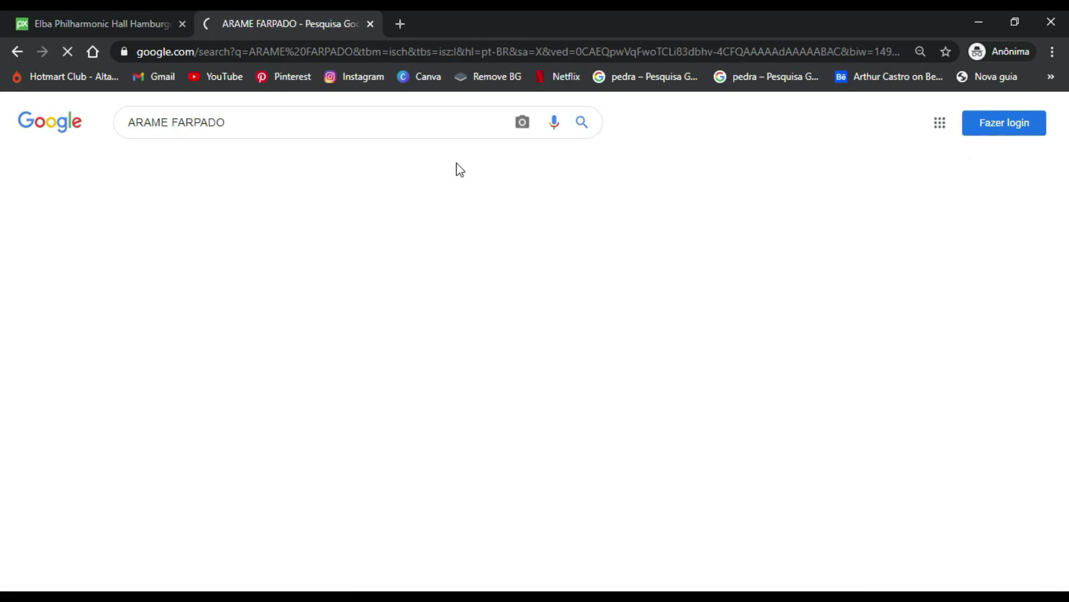
pyautogui.scroll(-3, 219, 334)
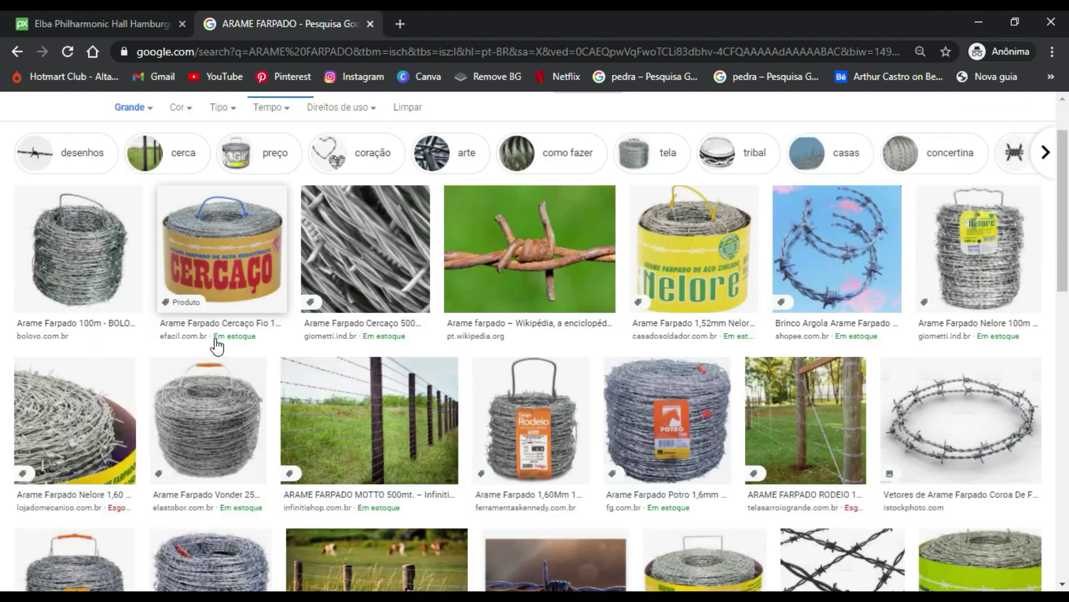
pyautogui.scroll(-5, 367, 320)
pyautogui.scroll(-3, 367, 321)
pyautogui.scroll(-3, 423, 312)
pyautogui.scroll(-1, 490, 301)
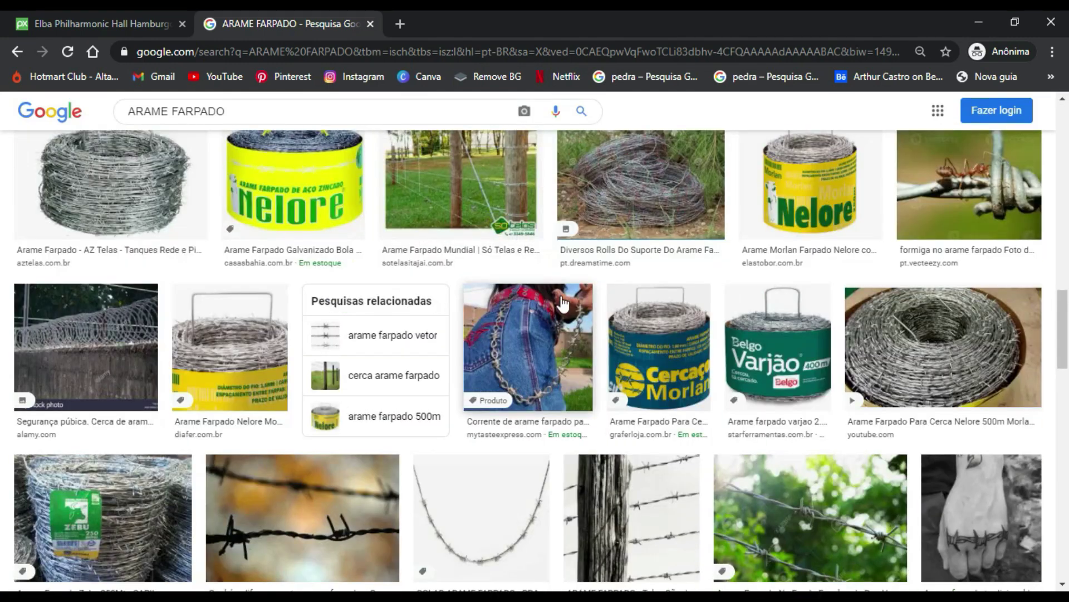
pyautogui.scroll(-4, 553, 292)
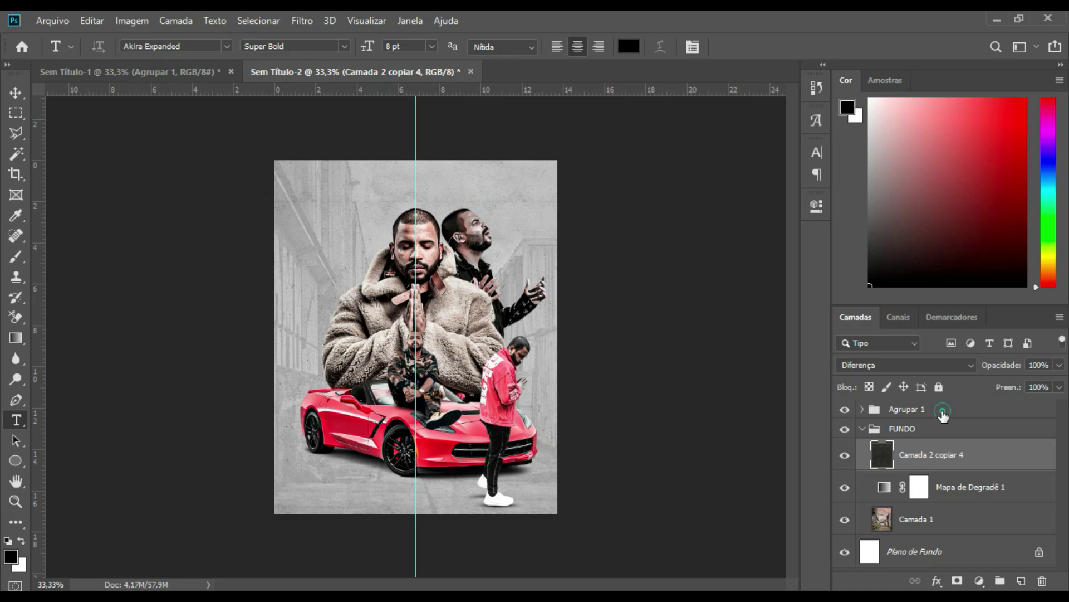
# - Paste the barbed-wire photo into Agrupar 1 as Camada 6, undoing a Magic Eraser trial
pyautogui.click(942, 415)
pyautogui.hotkey('ctrl', 'v')
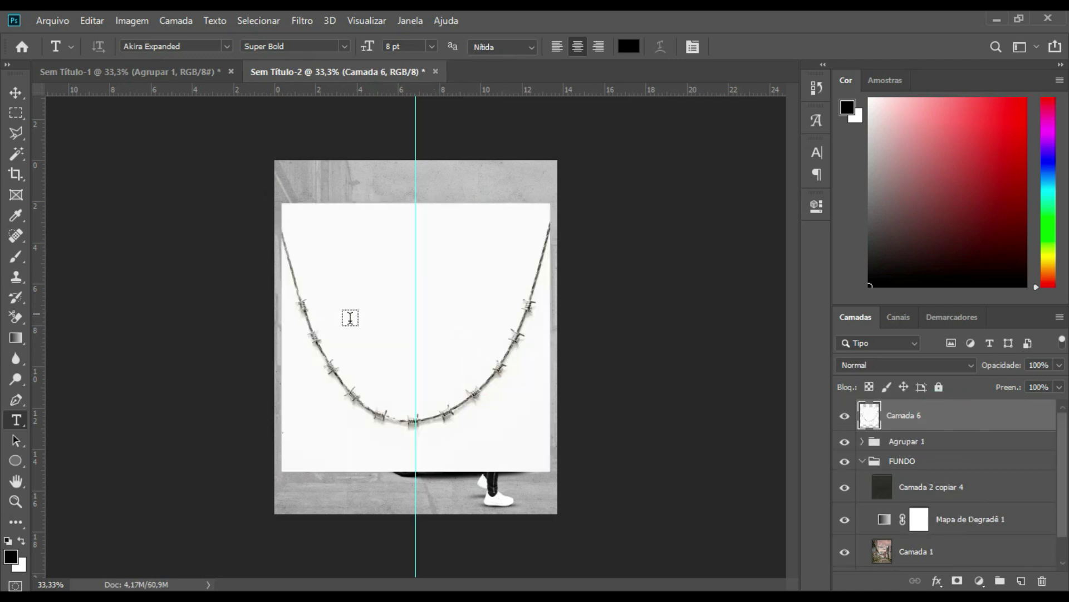
pyautogui.click(16, 317)
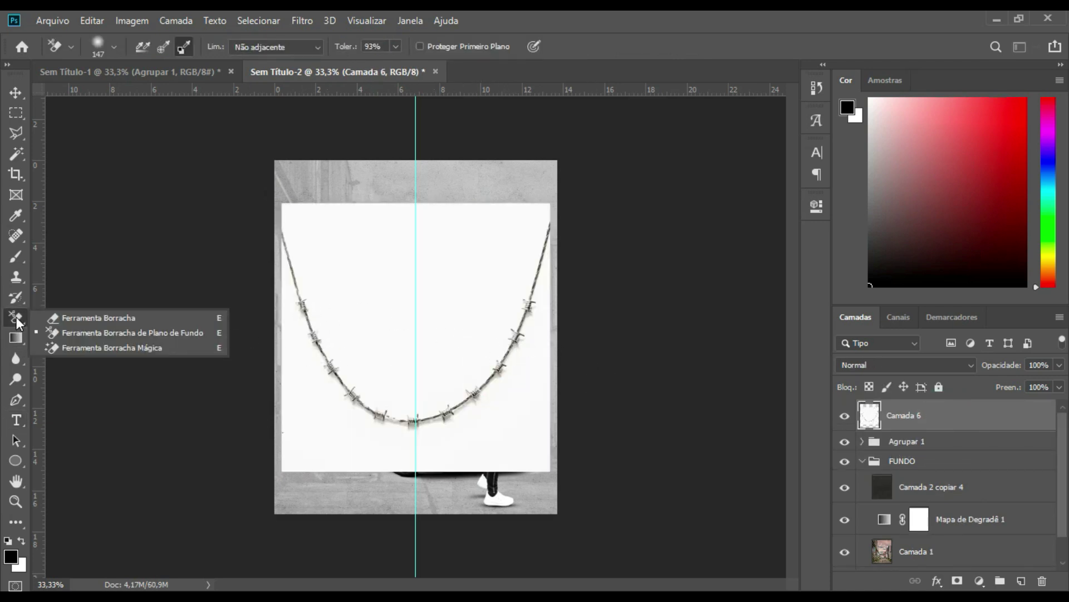
pyautogui.click(78, 350)
pyautogui.click(382, 268)
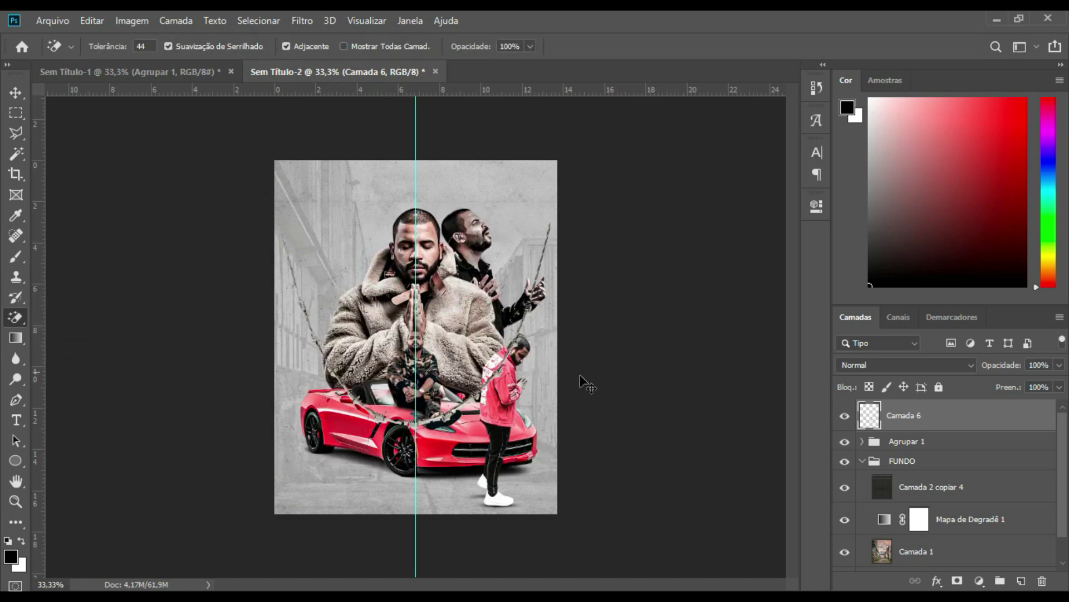
pyautogui.moveTo(585, 383); pyautogui.dragTo(459, 188)
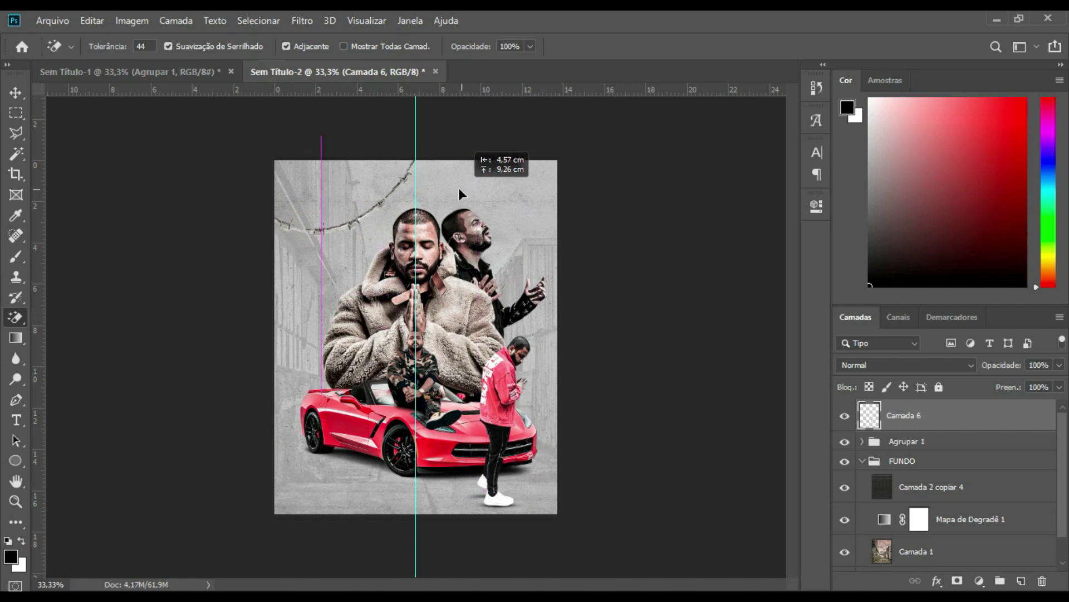
pyautogui.moveTo(459, 189); pyautogui.dragTo(563, 309)
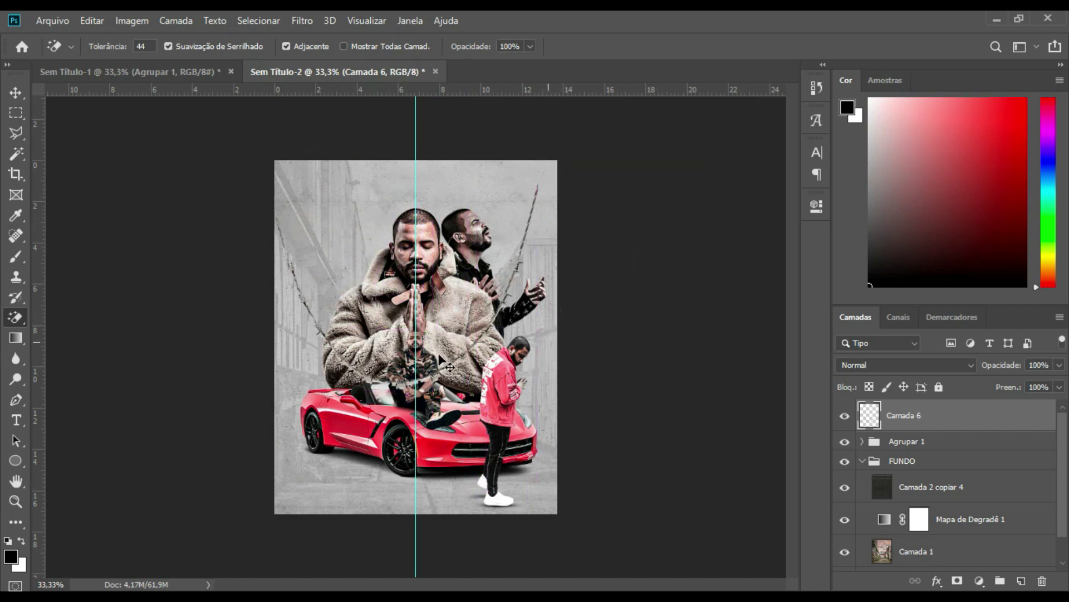
pyautogui.hotkey('ctrl', 'z')
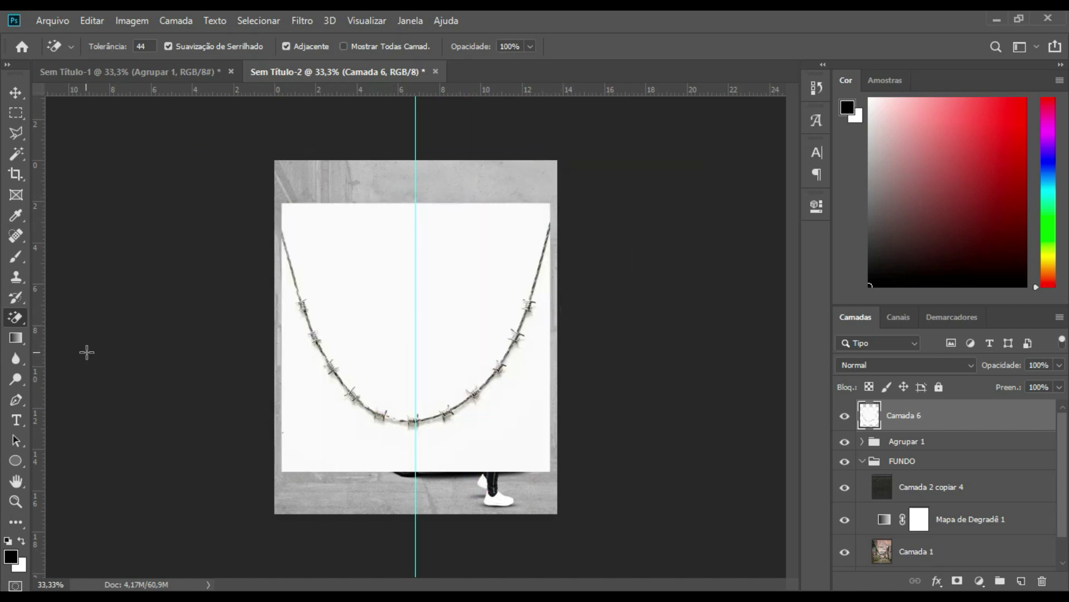
# - Zoom in on the barbed wire and select the Background Eraser tool
pyautogui.hotkey('ctrl', '+')
pyautogui.hotkey('ctrl', '+')
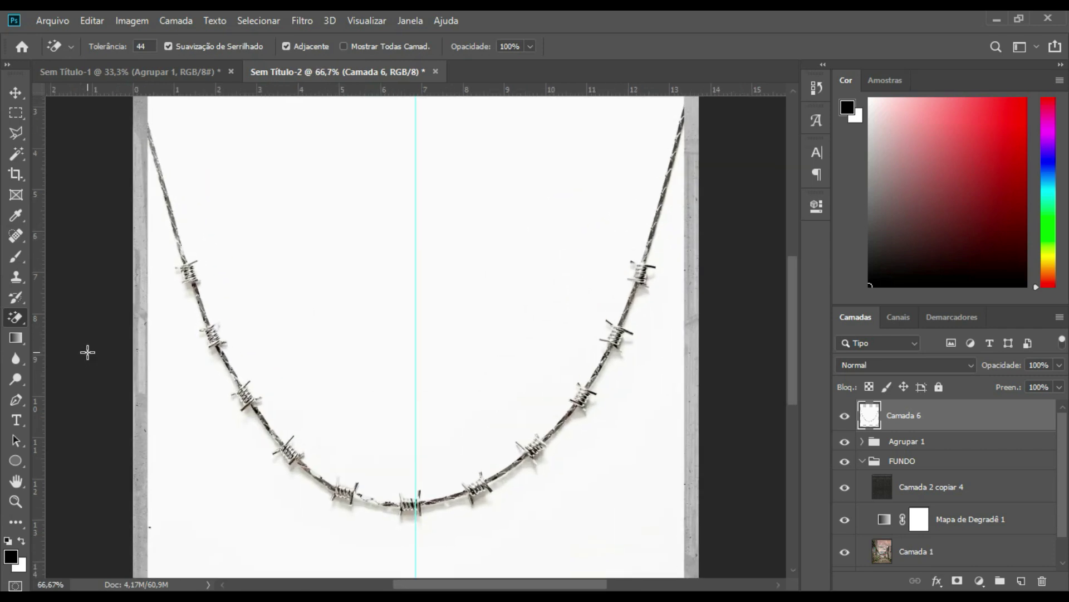
pyautogui.rightClick(16, 318)
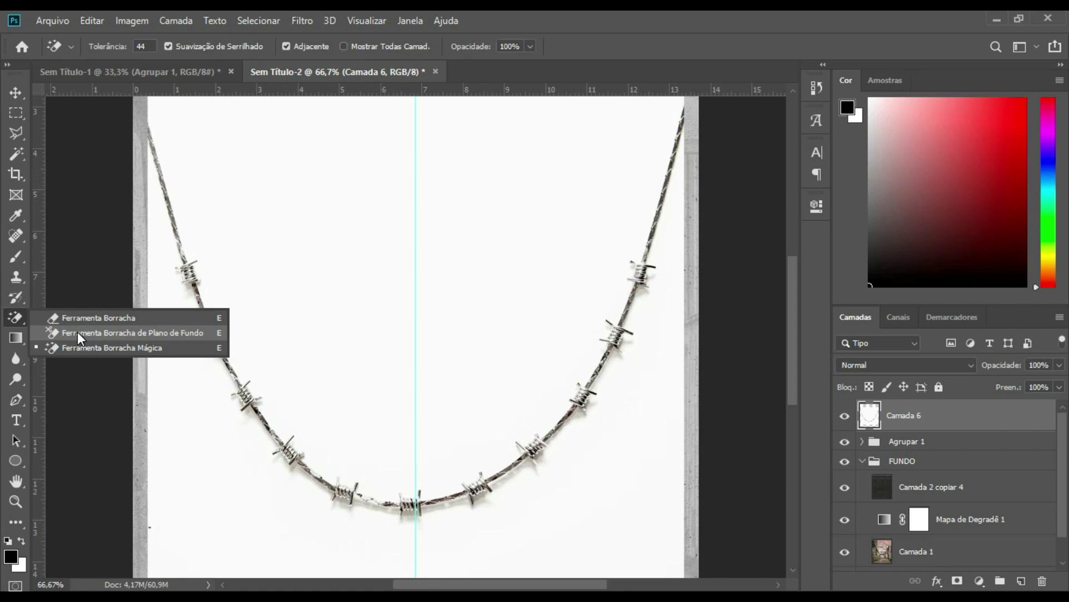
pyautogui.click(78, 332)
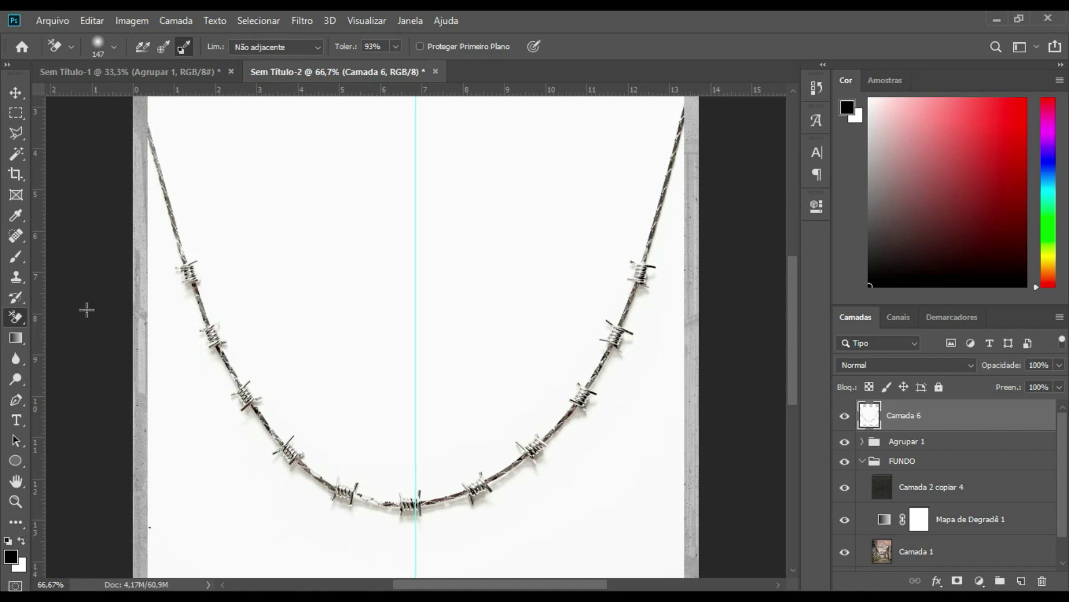
# - Erase the white backdrop around the lower barbed wire and along it toward the top-left
pyautogui.moveTo(146, 301); pyautogui.dragTo(257, 285)
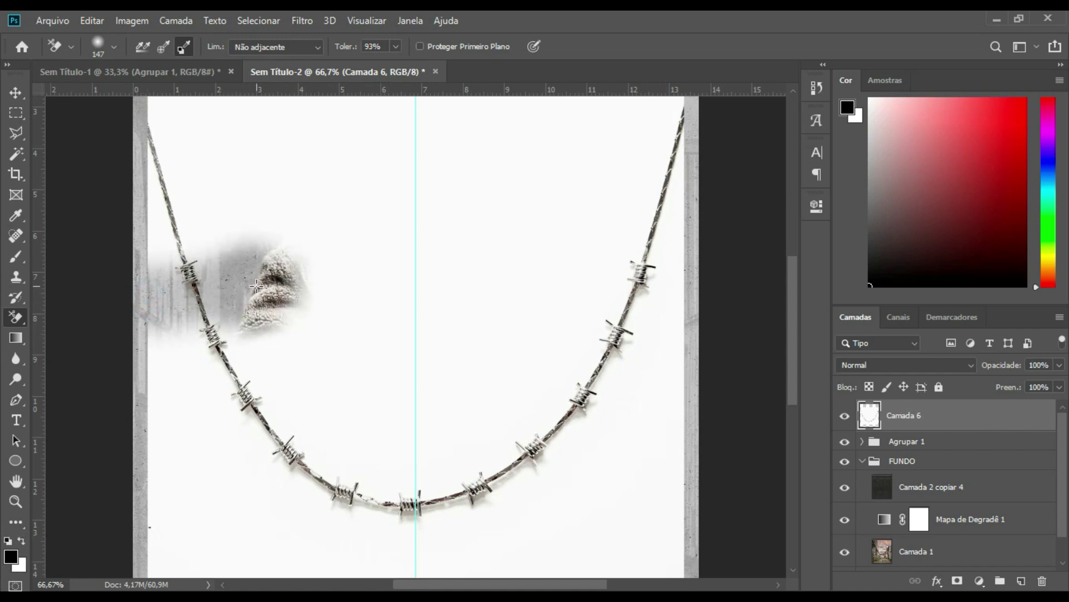
pyautogui.moveTo(250, 285)
pyautogui.mouseDown()
pyautogui.moveTo(158, 151)
pyautogui.moveTo(295, 460)
pyautogui.moveTo(634, 268)
pyautogui.moveTo(680, 103)
pyautogui.moveTo(680, 198)
pyautogui.moveTo(505, 518)
pyautogui.moveTo(609, 156)
pyautogui.moveTo(225, 151)
pyautogui.moveTo(81, 334)
pyautogui.moveTo(174, 382)
pyautogui.moveTo(390, 445)
pyautogui.moveTo(195, 529)
pyautogui.moveTo(541, 423)
pyautogui.mouseUp()
pyautogui.scroll(2, 707, 241)
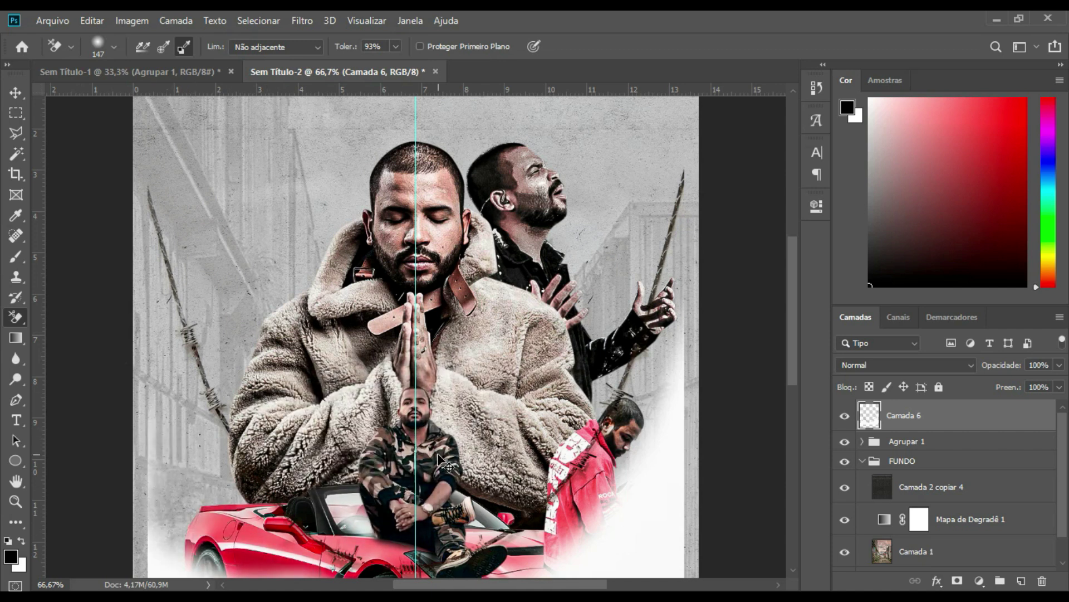
# - Erase the lower-right white haze, then enlarge the barbed wire to about 172% along the top
pyautogui.hotkey('ctrl', '-')
pyautogui.hotkey('ctrl', '-')
pyautogui.moveTo(551, 323)
pyautogui.mouseDown()
pyautogui.moveTo(535, 435)
pyautogui.moveTo(490, 423)
pyautogui.moveTo(613, 399)
pyautogui.moveTo(227, 509)
pyautogui.moveTo(495, 404)
pyautogui.moveTo(80, 483)
pyautogui.mouseUp()
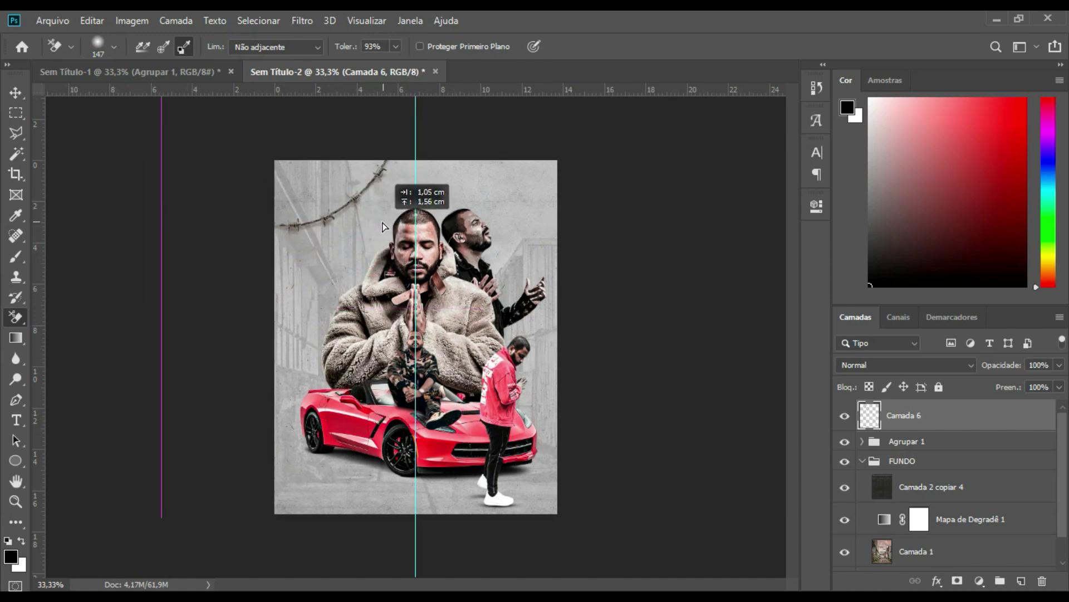
pyautogui.moveTo(362, 241); pyautogui.dragTo(342, 212)
pyautogui.hotkey('ctrl', 't')
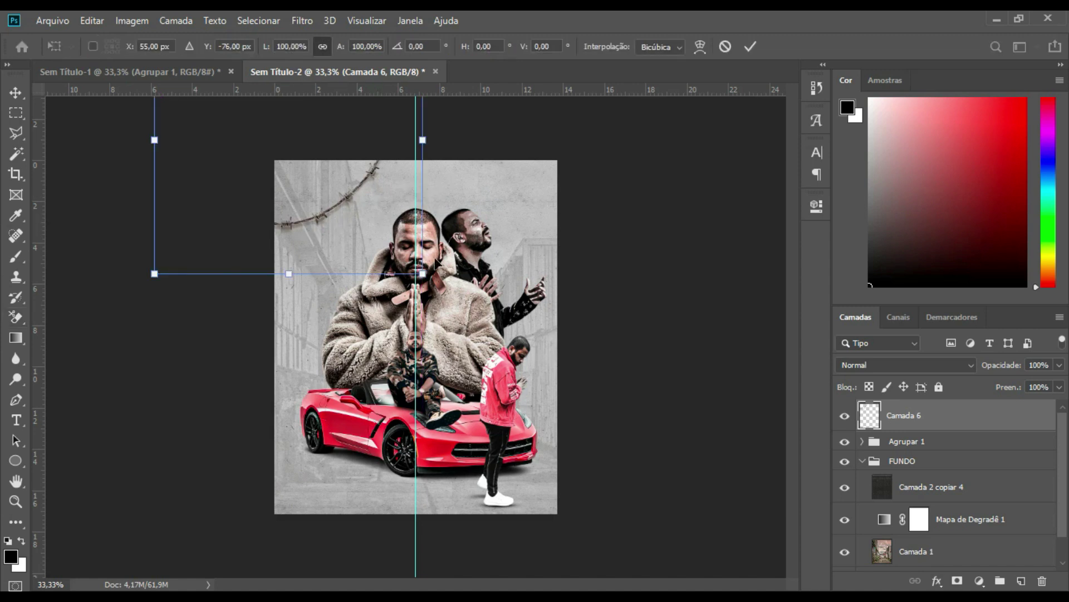
pyautogui.moveTo(429, 275); pyautogui.dragTo(622, 447)
pyautogui.moveTo(529, 342); pyautogui.dragTo(379, 227)
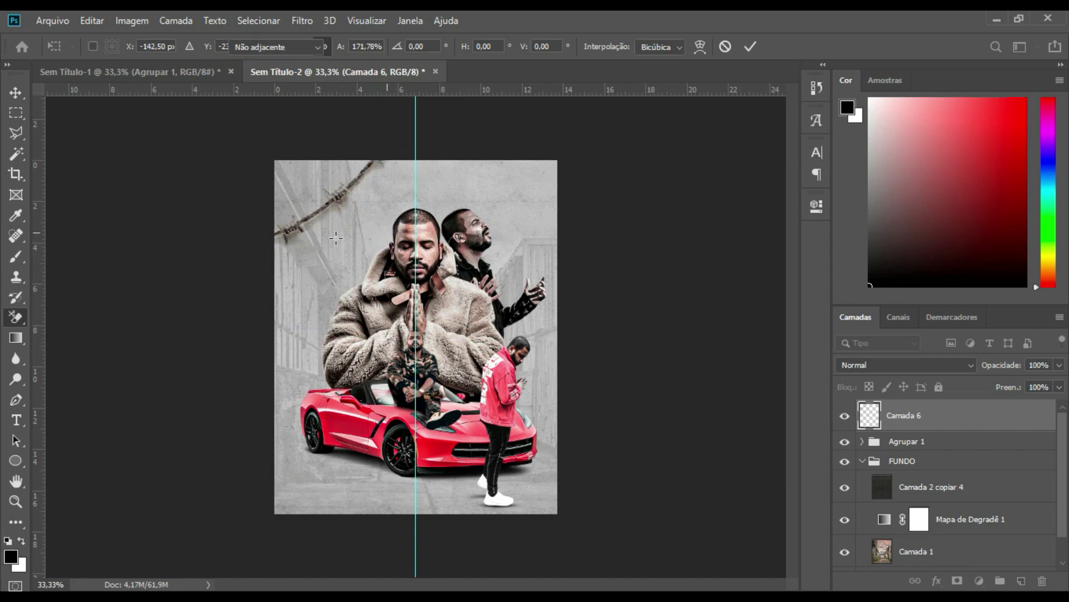
pyautogui.press('Return')
pyautogui.moveTo(316, 215); pyautogui.dragTo(386, 212)
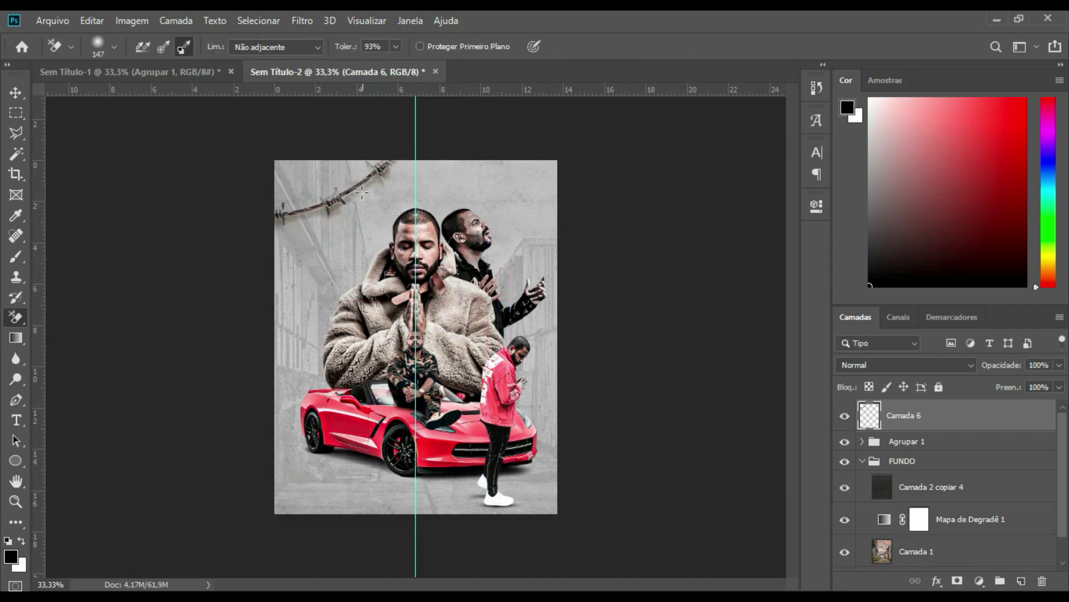
# - Apply Camera Raw to the barbed wire, raising Contraste, Textura, Claridade and Desembaçar
pyautogui.click(300, 19)
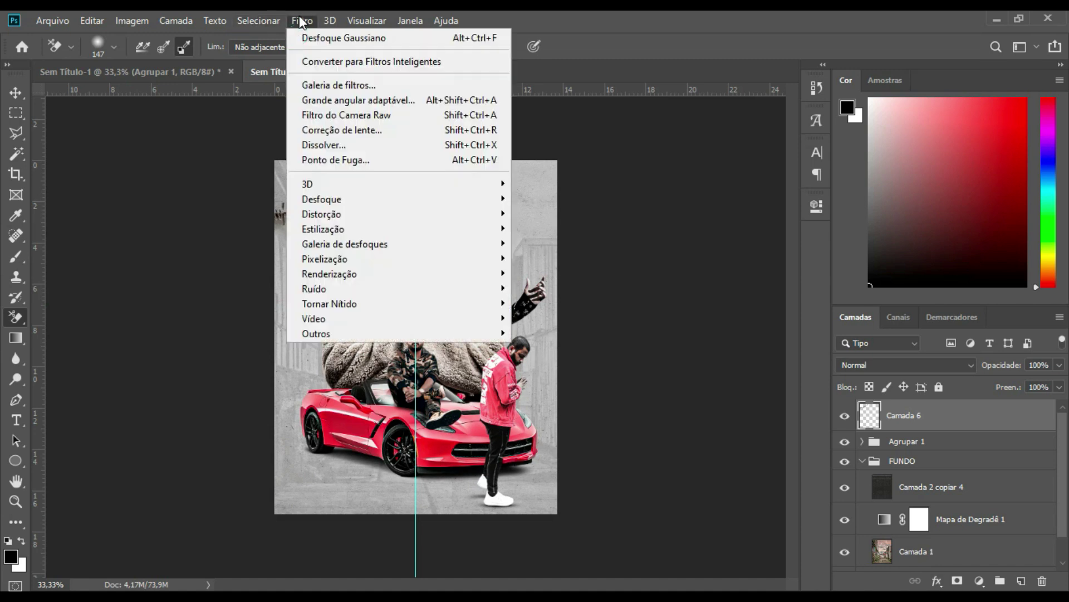
pyautogui.click(372, 116)
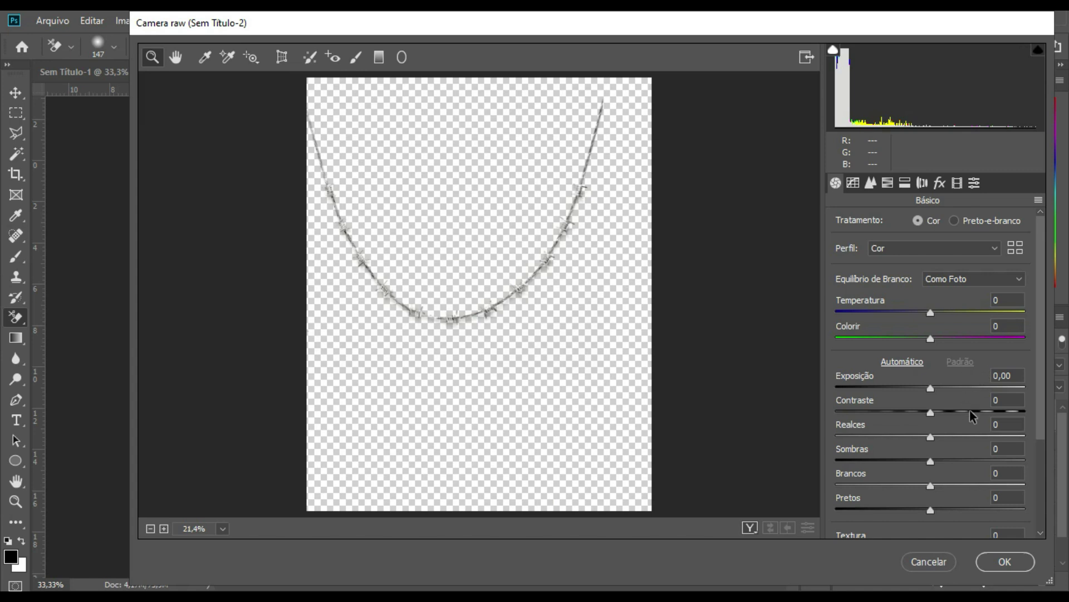
pyautogui.click(972, 412)
pyautogui.scroll(-2, 972, 412)
pyautogui.scroll(-1, 972, 412)
pyautogui.click(973, 414)
pyautogui.click(982, 439)
pyautogui.click(955, 463)
pyautogui.click(870, 183)
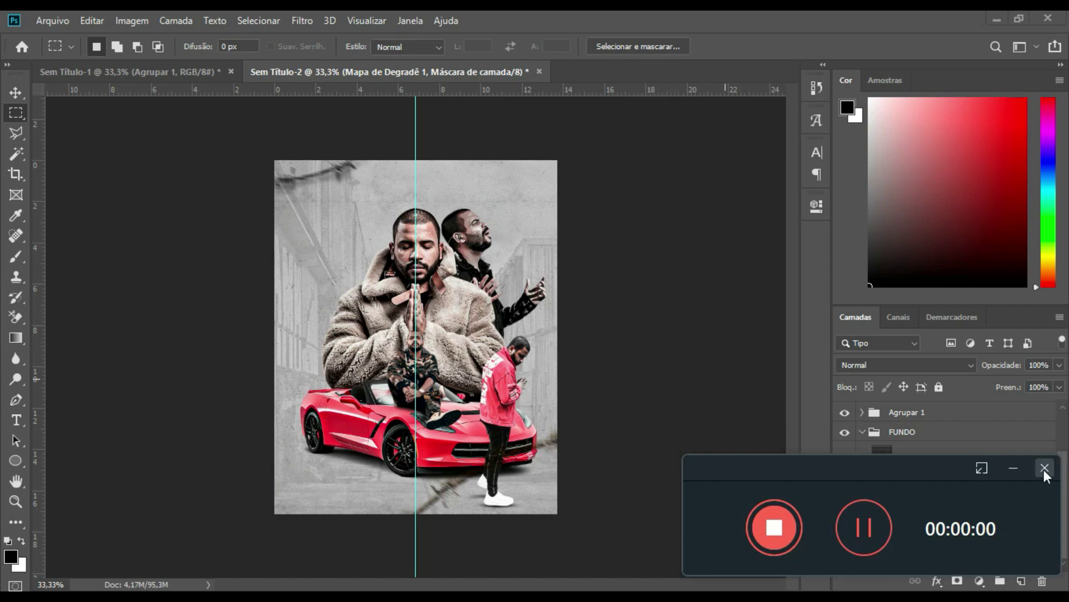
pyautogui.click(1044, 468)
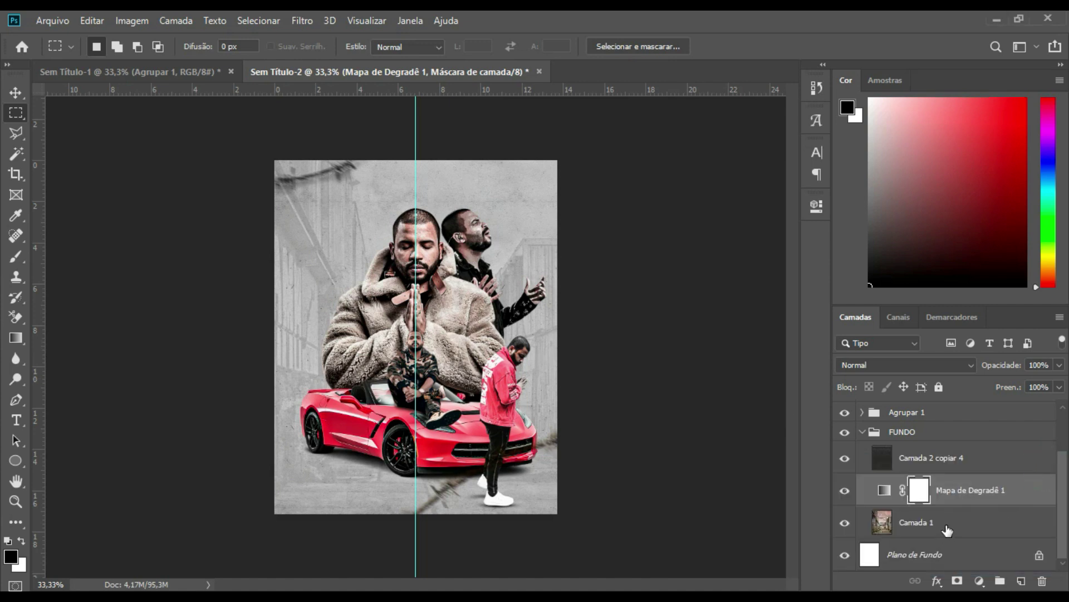
# - Select a small rectangle at the poster's left edge with Camada 2 copiar 4 active
pyautogui.click(942, 536)
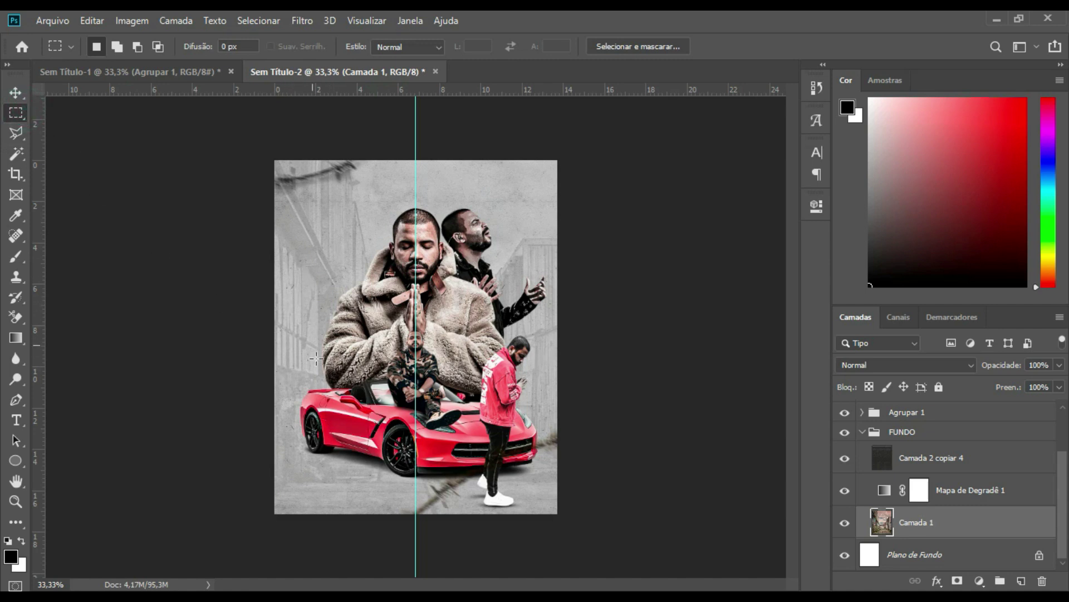
pyautogui.moveTo(270, 356); pyautogui.dragTo(335, 386)
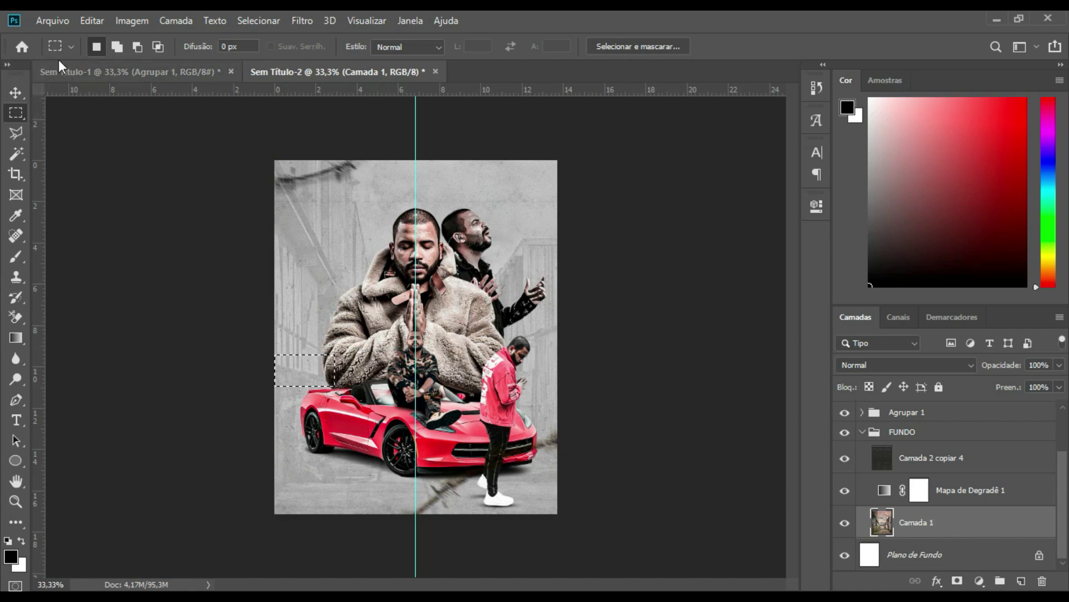
pyautogui.rightClick(22, 112)
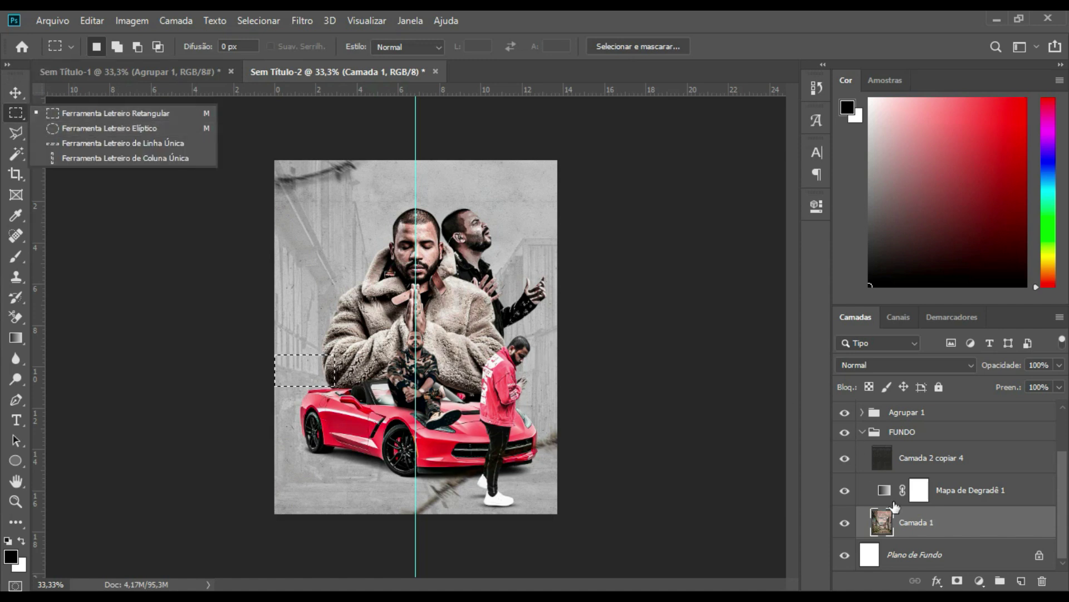
pyautogui.click(932, 515)
pyautogui.click(934, 461)
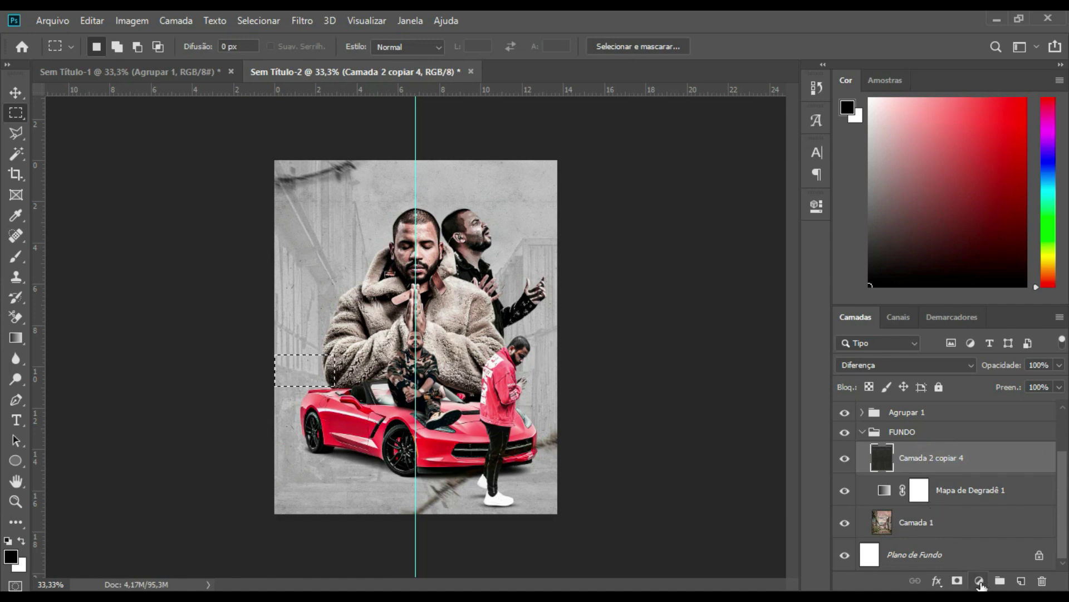
# - Fill the selection with a Cor sólida layer in dark red #b32234
pyautogui.click(980, 582)
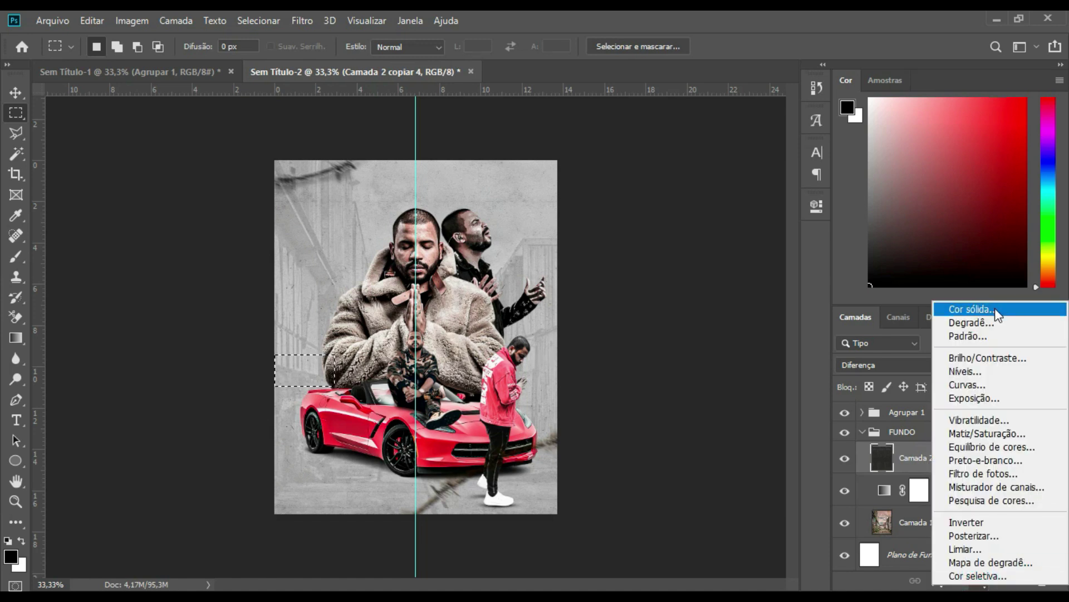
pyautogui.click(970, 309)
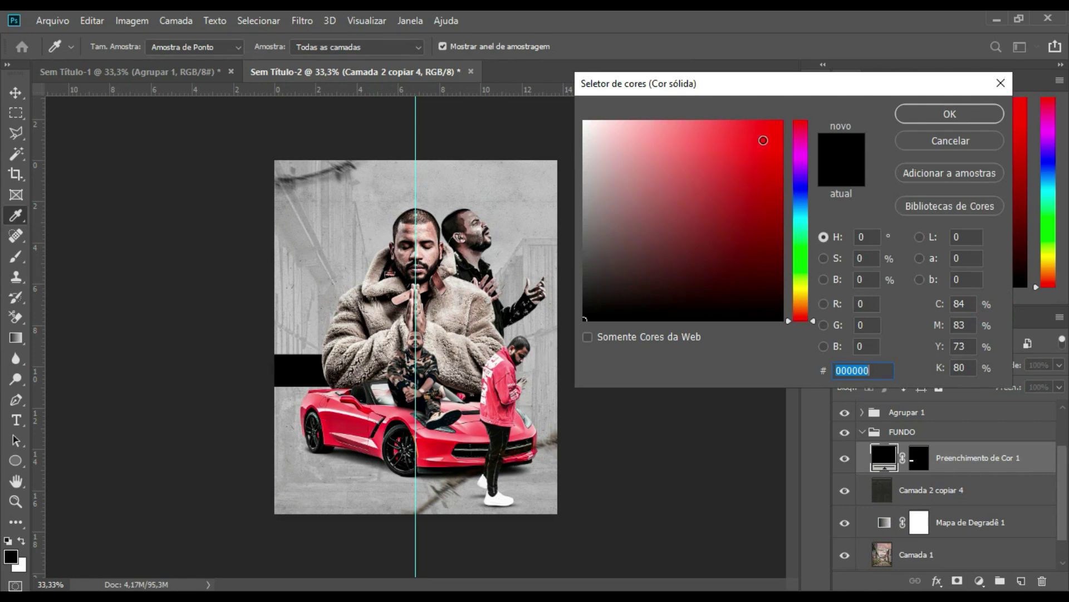
pyautogui.click(361, 435)
pyautogui.click(356, 426)
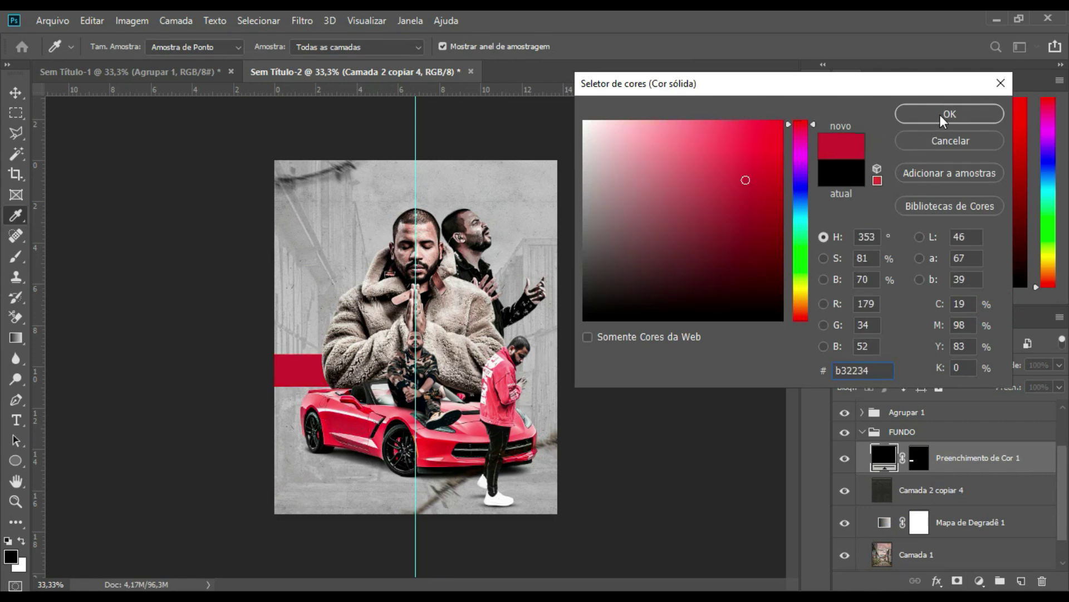
pyautogui.click(941, 115)
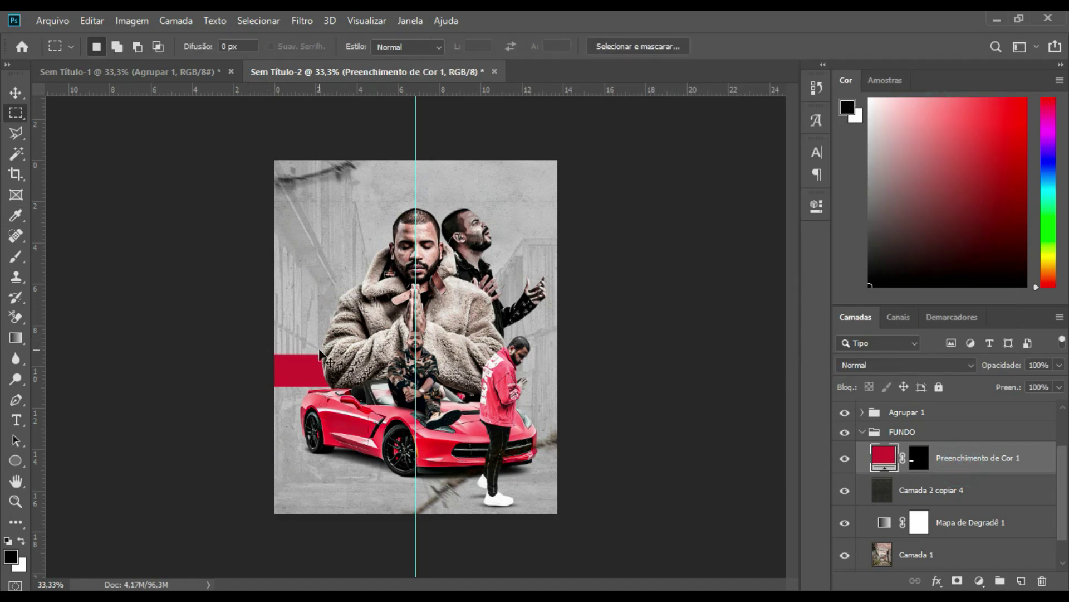
# - Move the red block up toward the poster's top-left corner
pyautogui.moveTo(320, 342); pyautogui.dragTo(342, 211)
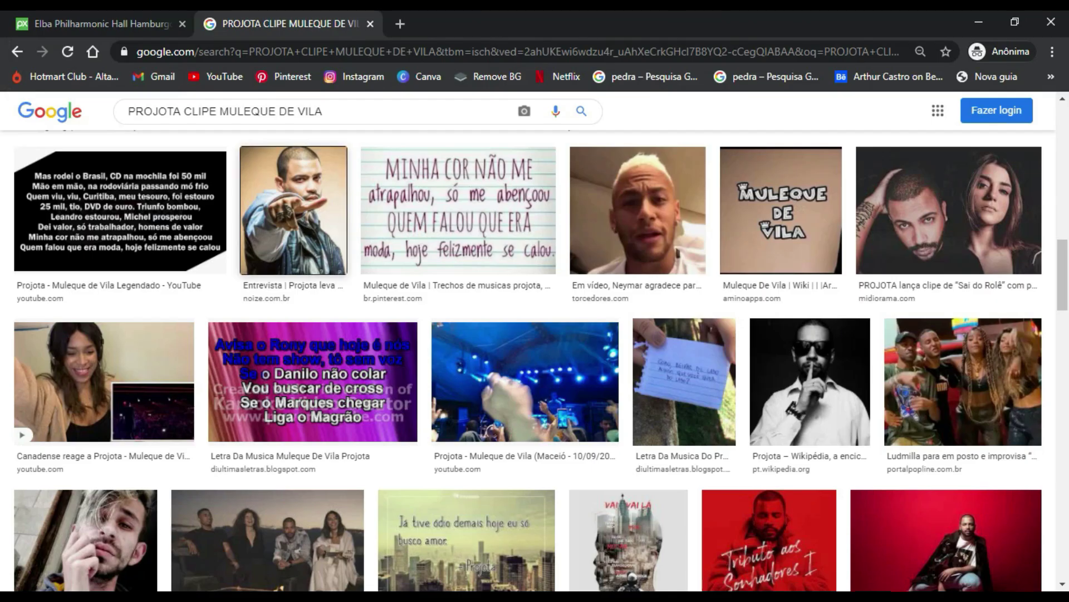
pyautogui.scroll(5, 547, 295)
pyautogui.scroll(5, 548, 296)
pyautogui.scroll(-2, 547, 295)
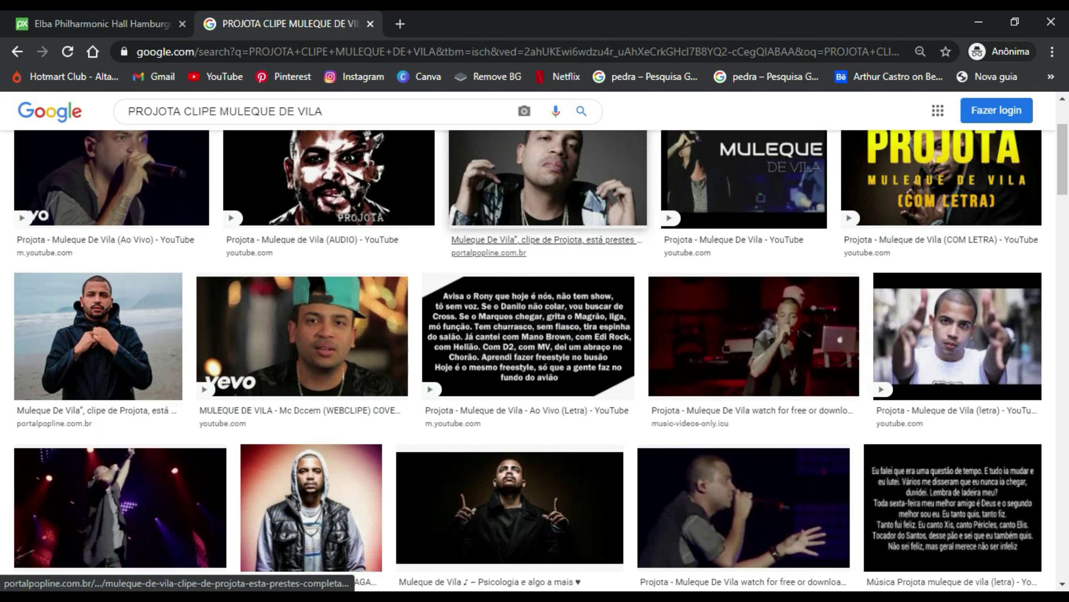
pyautogui.scroll(-3, 548, 295)
pyautogui.scroll(5, 548, 296)
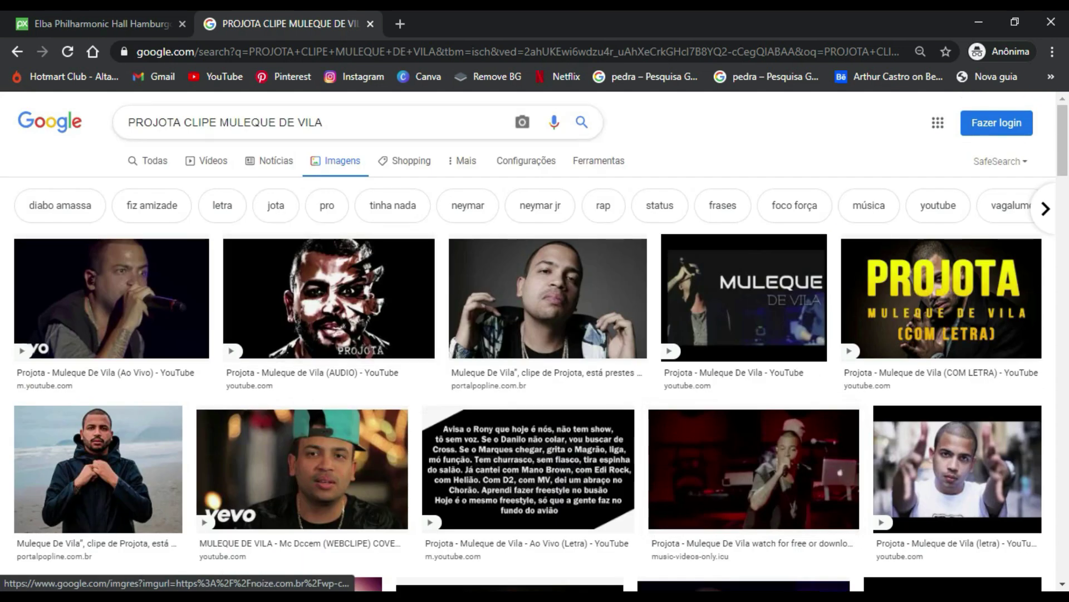
# - Search Google Images for PROJOTA and browse the results
pyautogui.click(389, 122)
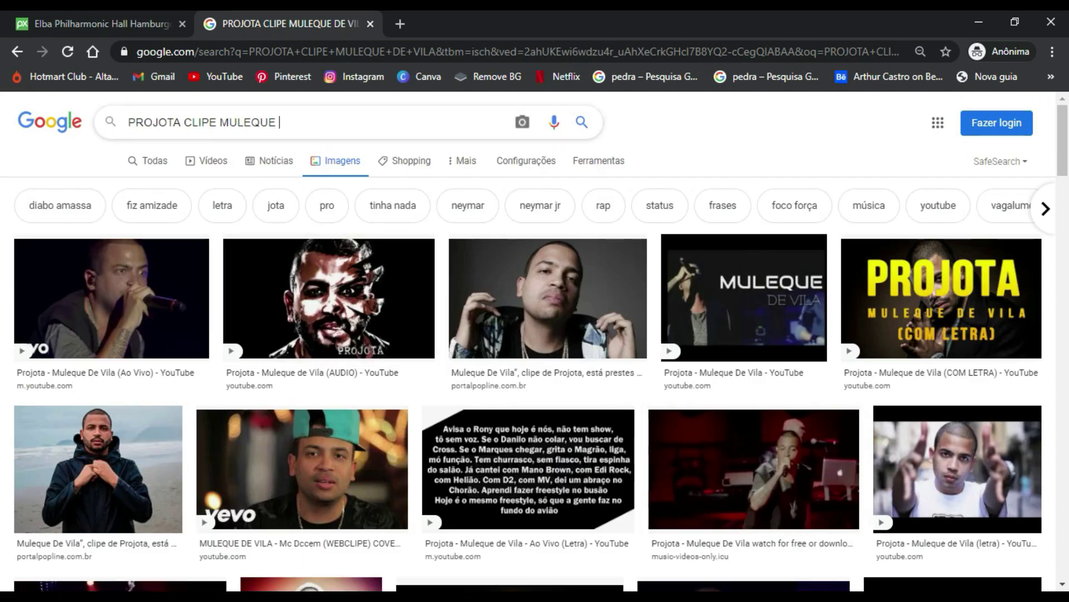
pyautogui.press('BackSpace')
pyautogui.press('BackSpace')
pyautogui.press('BackSpace')
pyautogui.press('BackSpace')
pyautogui.press('BackSpace')
pyautogui.press('BackSpace')
pyautogui.press('Return')
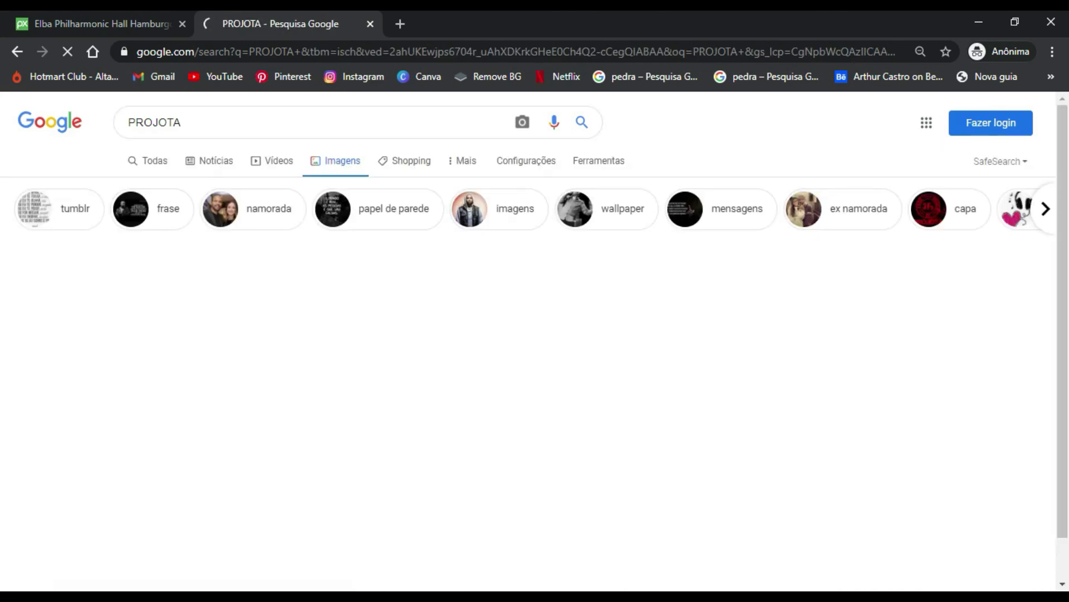
pyautogui.scroll(-3, 535, 357)
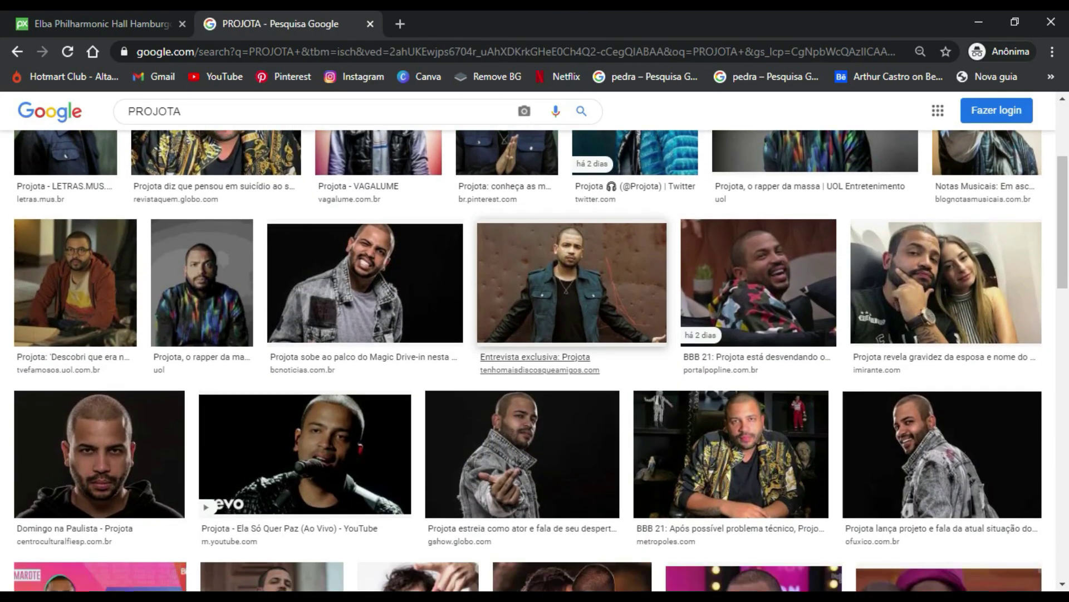
pyautogui.scroll(-3, 557, 284)
pyautogui.scroll(-4, 557, 284)
pyautogui.scroll(-1, 557, 284)
pyautogui.scroll(-3, 557, 285)
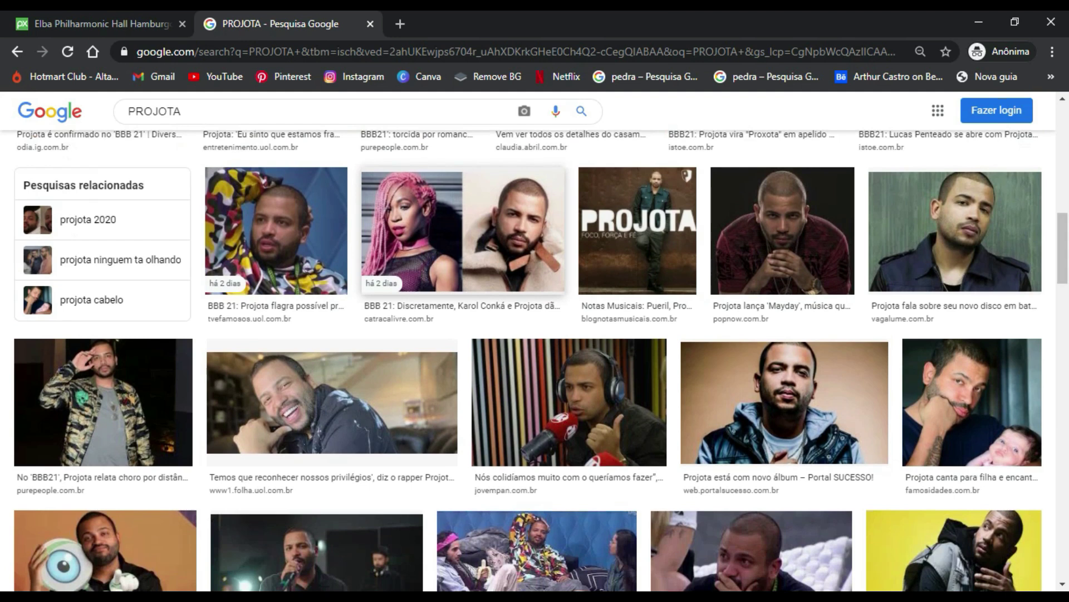
# - Copy a Projota portrait from the results and paste it into the poster
pyautogui.click(784, 402)
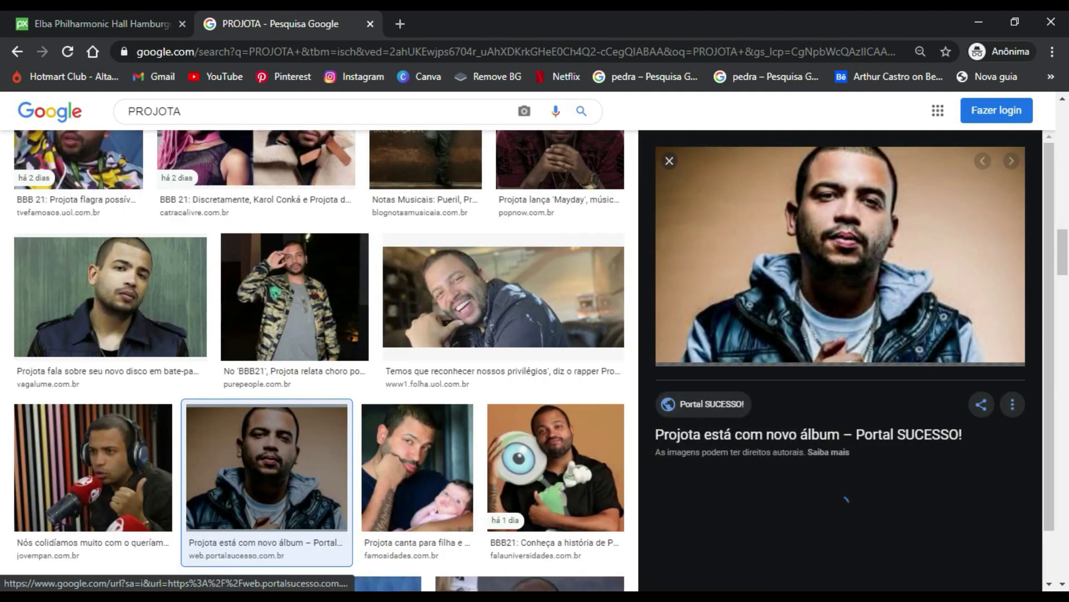
pyautogui.rightClick(830, 264)
pyautogui.click(891, 389)
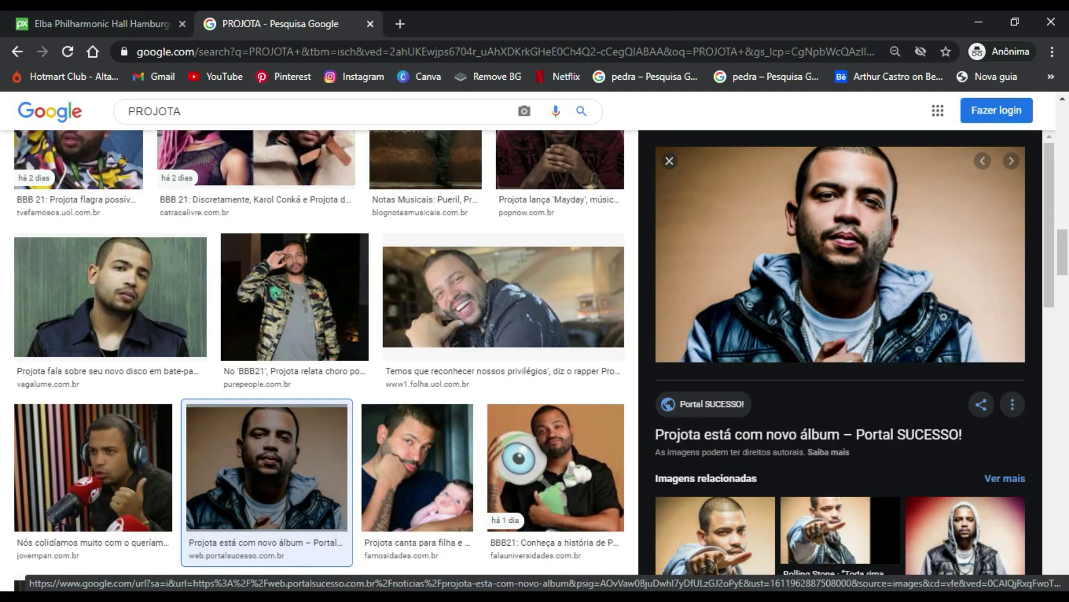
pyautogui.rightClick(830, 234)
pyautogui.click(883, 410)
pyautogui.hotkey('alt', 'Tab')
pyautogui.hotkey('ctrl', 'v')
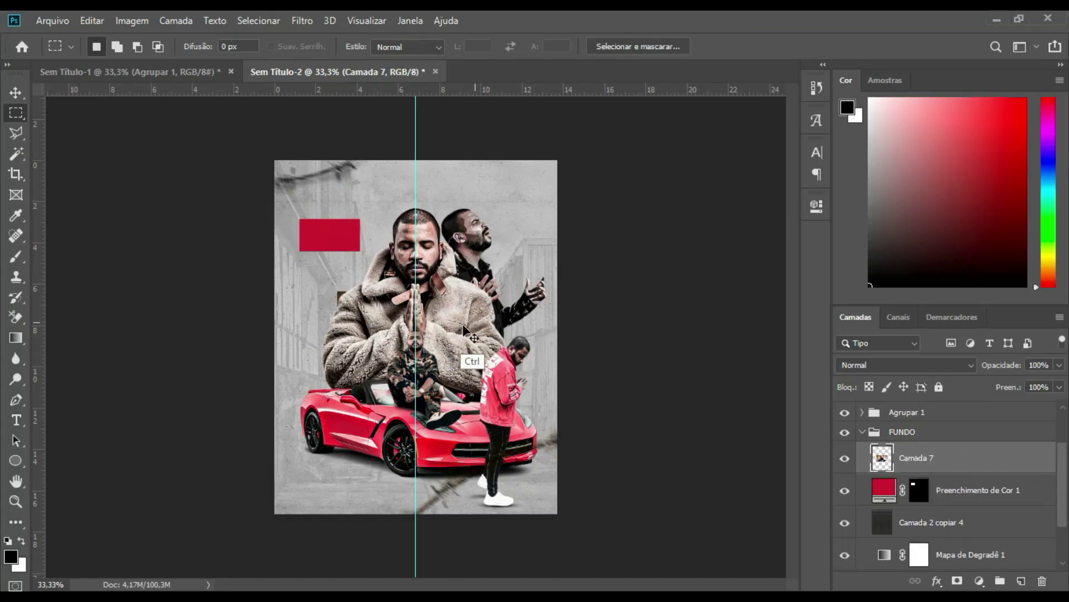
# - Shrink the pasted portrait to about half size at the top-left
pyautogui.moveTo(438, 334); pyautogui.dragTo(382, 227)
pyautogui.hotkey('ctrl', 't')
pyautogui.moveTo(428, 197); pyautogui.dragTo(340, 230)
pyautogui.press('Return')
pyautogui.press('m')
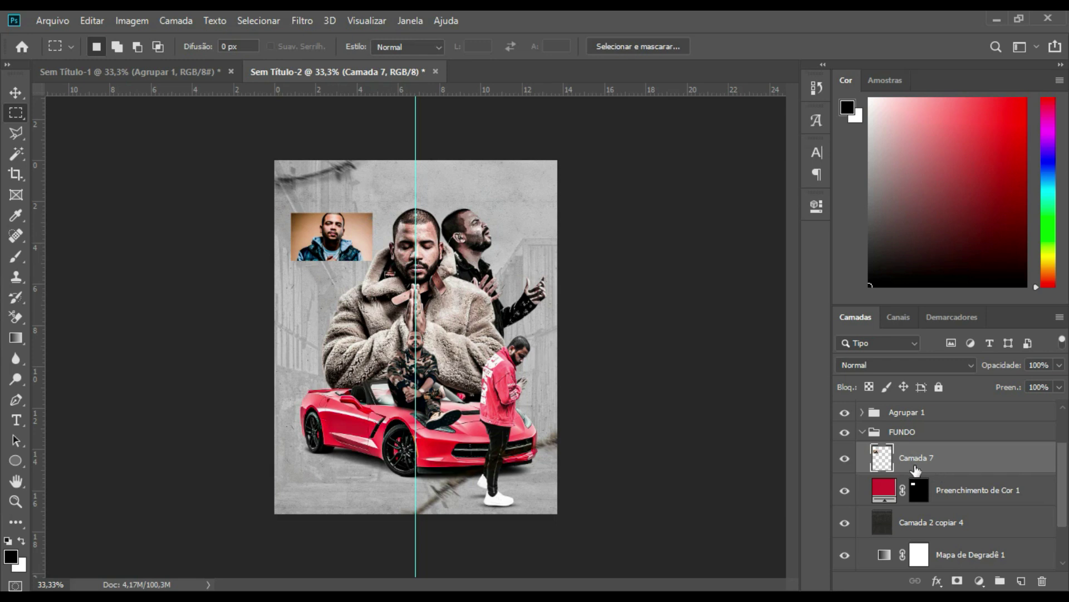
# - Clip the portrait into the red fill box and blend it in Multiplicação
pyautogui.moveTo(914, 475)
pyautogui.mouseDown()
pyautogui.moveTo(945, 494)
pyautogui.moveTo(961, 471)
pyautogui.mouseUp()
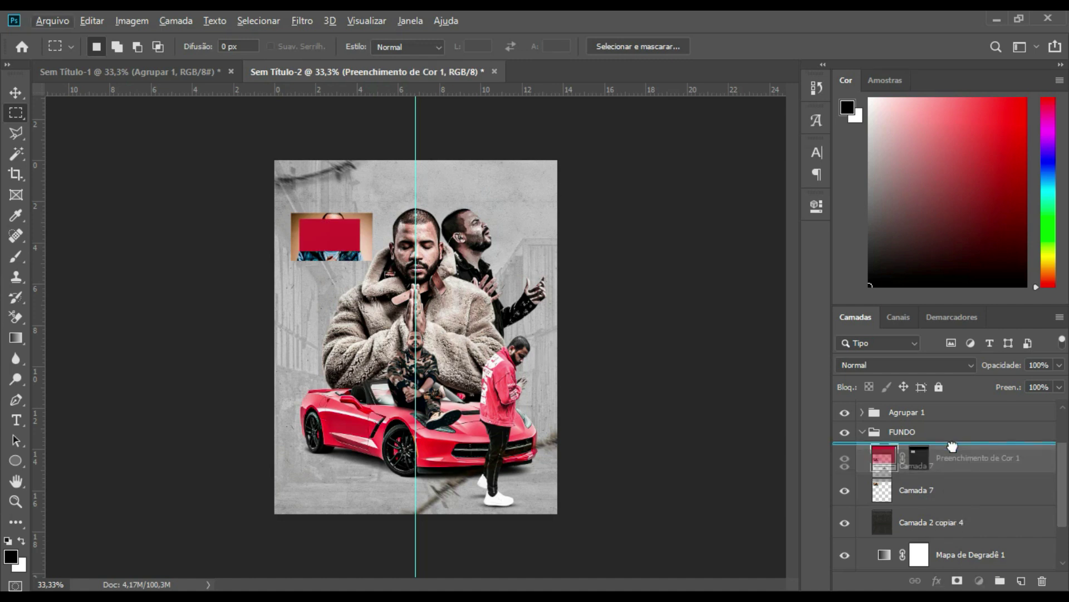
pyautogui.moveTo(946, 496); pyautogui.dragTo(963, 466)
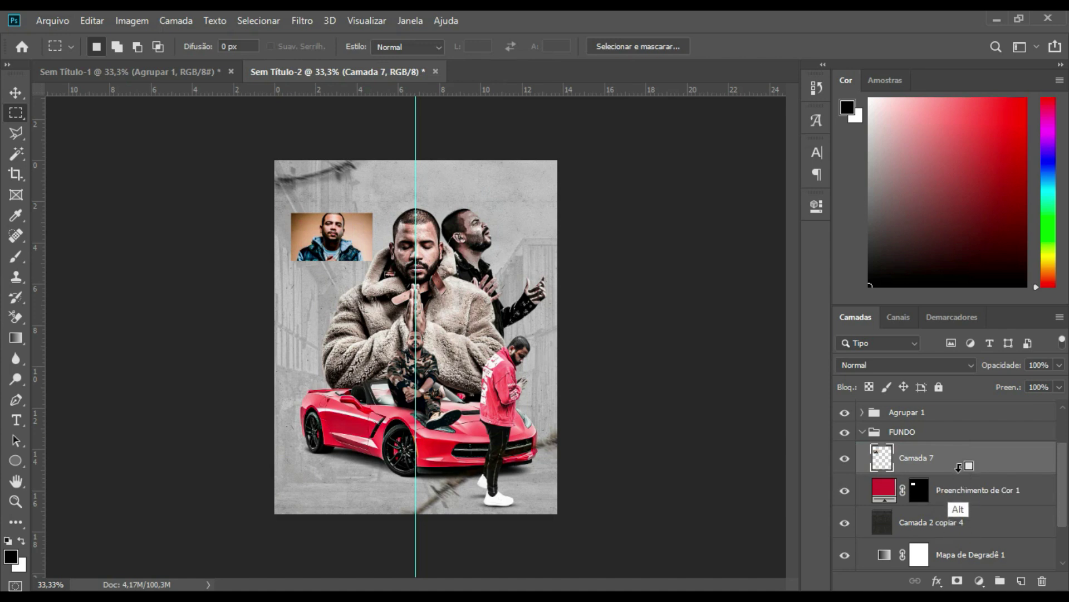
pyautogui.keyDown('alt'); pyautogui.click(958, 473); pyautogui.keyUp('alt')
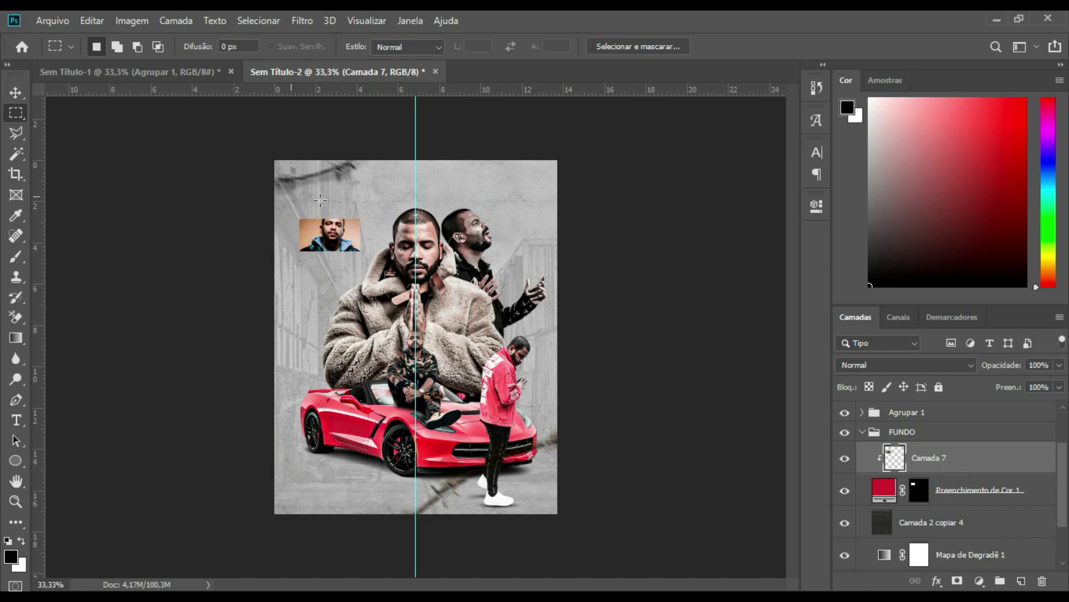
pyautogui.moveTo(333, 289); pyautogui.dragTo(331, 293)
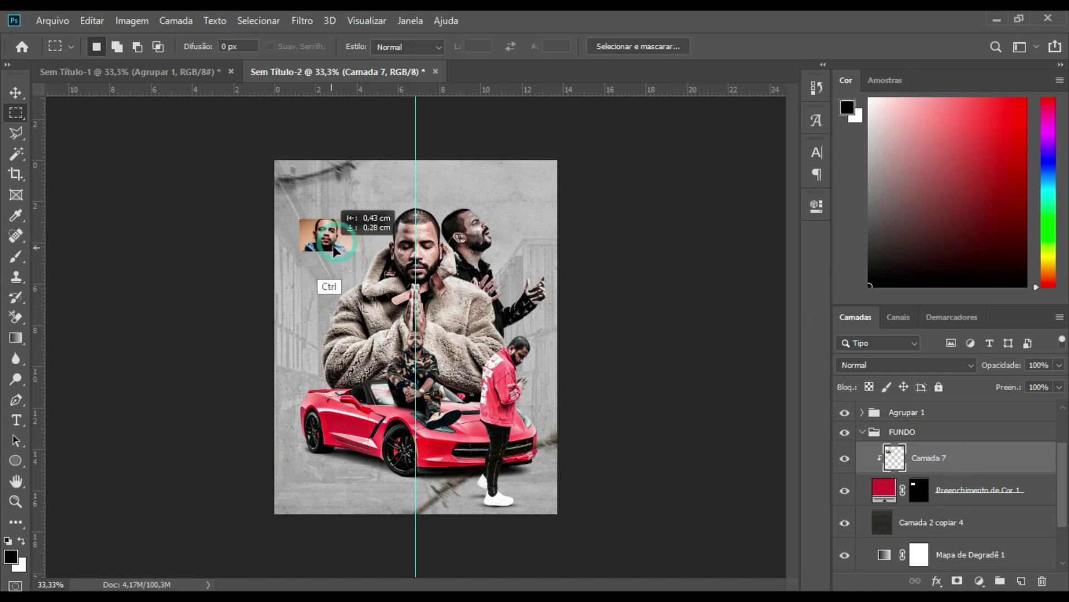
pyautogui.click(895, 366)
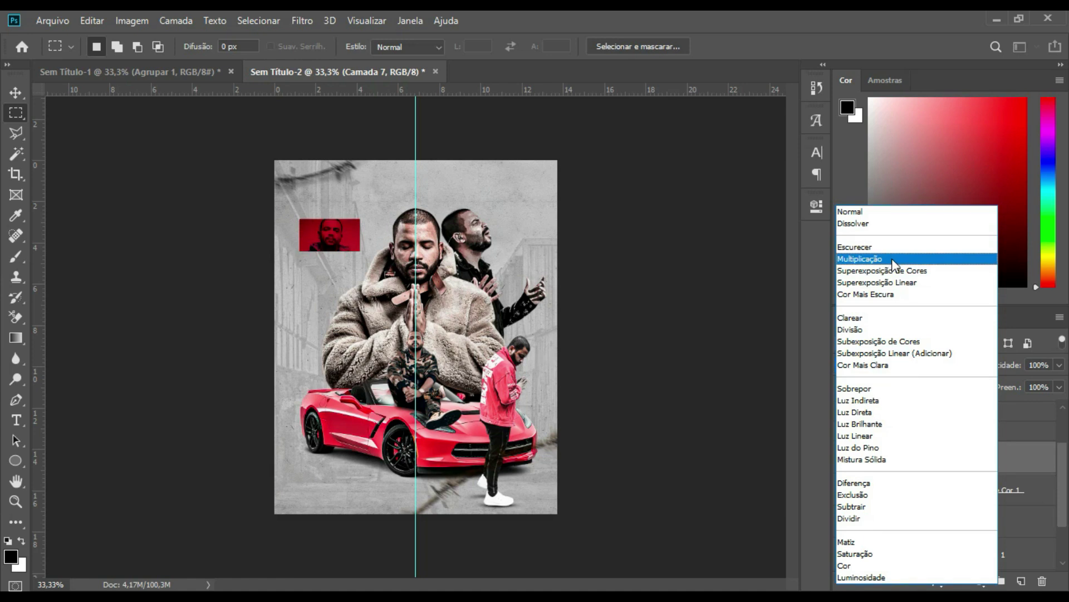
pyautogui.click(892, 260)
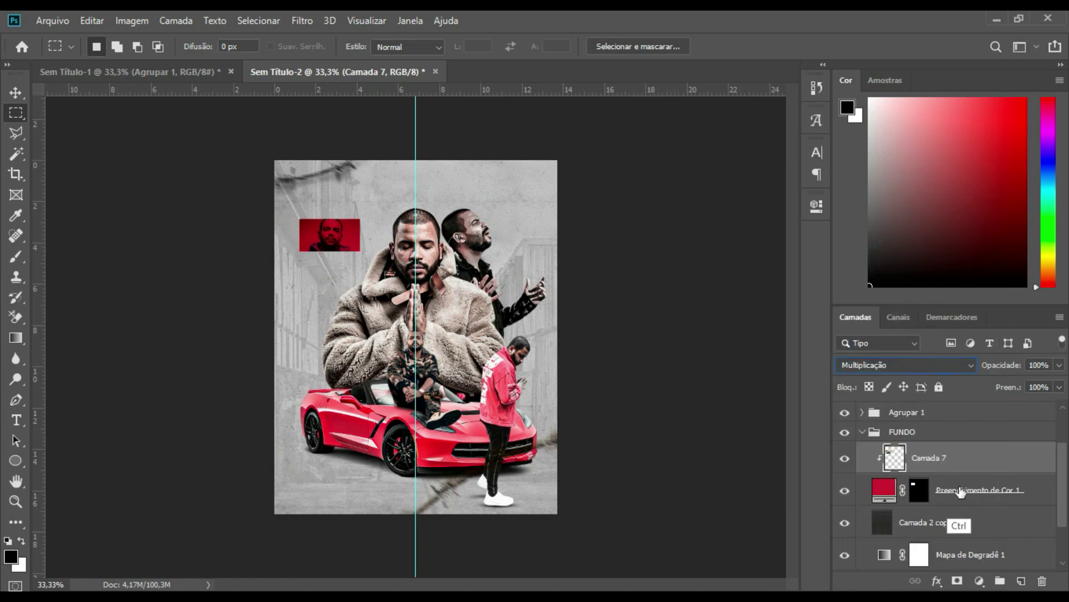
# - Place the red portrait box beside the car and a copy in the top-right corner
pyautogui.moveTo(947, 522); pyautogui.dragTo(947, 446)
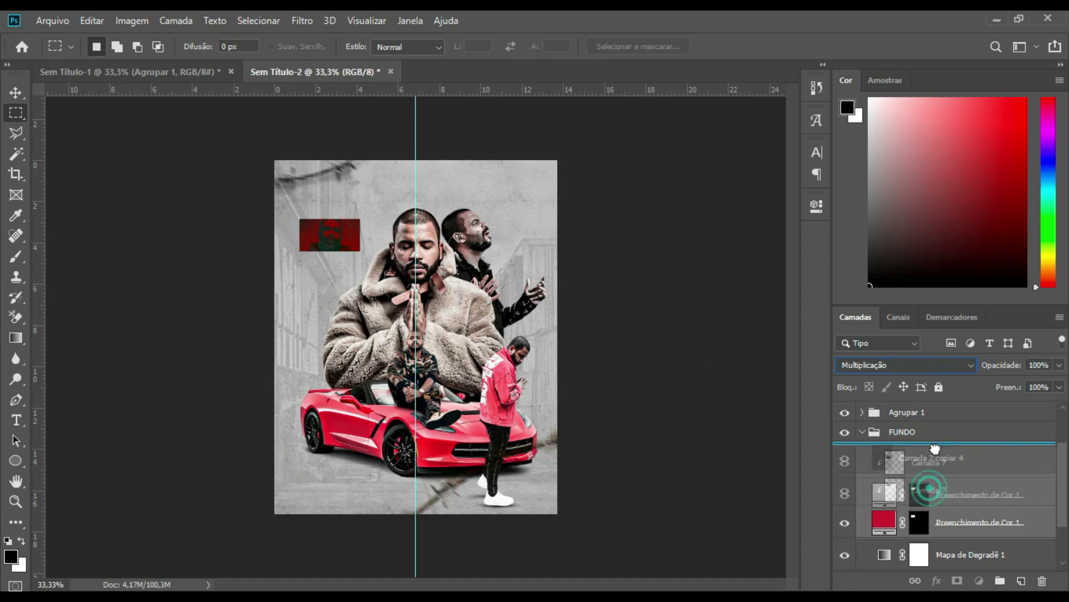
pyautogui.hotkey('ctrl', 'z')
pyautogui.moveTo(335, 242)
pyautogui.mouseDown()
pyautogui.moveTo(310, 384)
pyautogui.moveTo(539, 179)
pyautogui.mouseUp()
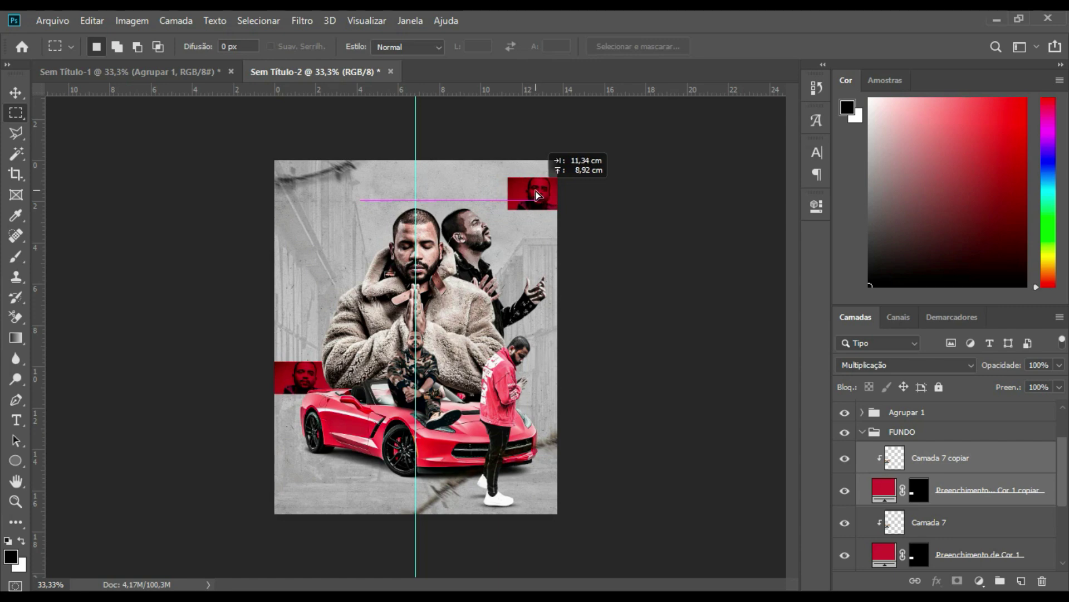
pyautogui.moveTo(539, 179); pyautogui.dragTo(534, 203)
# - Copy the BBB21 photo of Projota holding the eye prop from the PROJOTA results
pyautogui.hotkey('alt', 'Tab')
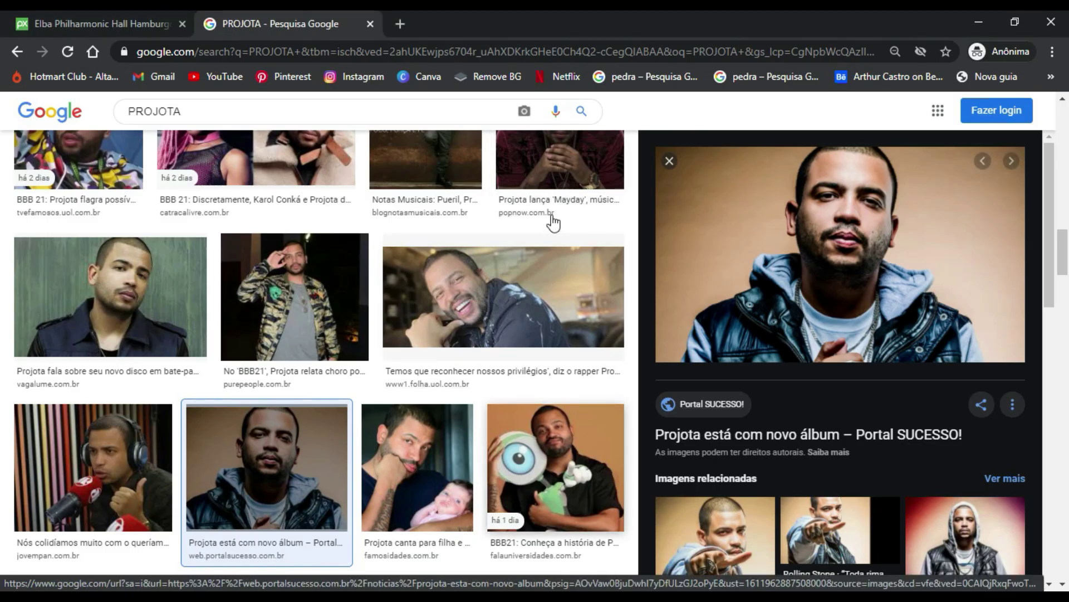
pyautogui.press('Right')
pyautogui.press('Right')
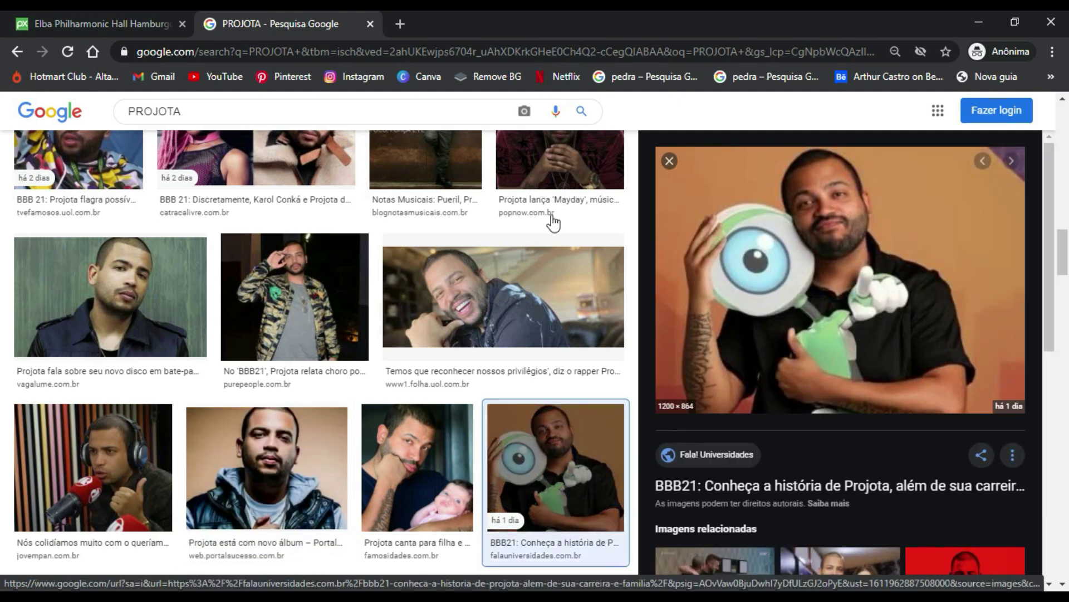
pyautogui.rightClick(830, 299)
pyautogui.click(869, 455)
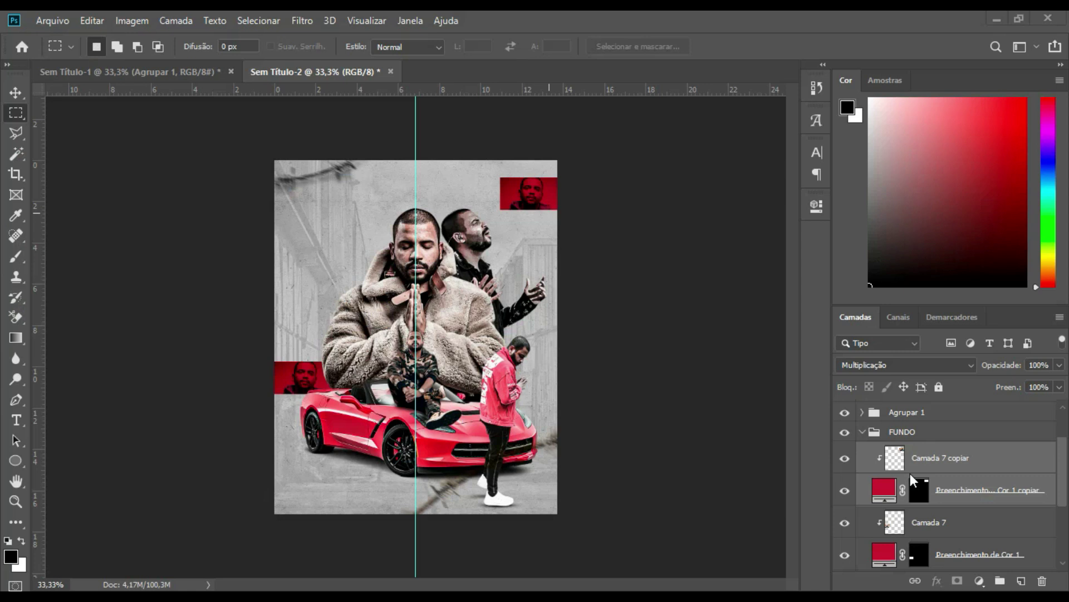
# - Paste the eye-prop photo, delete Camada 7 copiar, and clip the photo to the red fill
pyautogui.click(959, 460)
pyautogui.hotkey('ctrl', 'v')
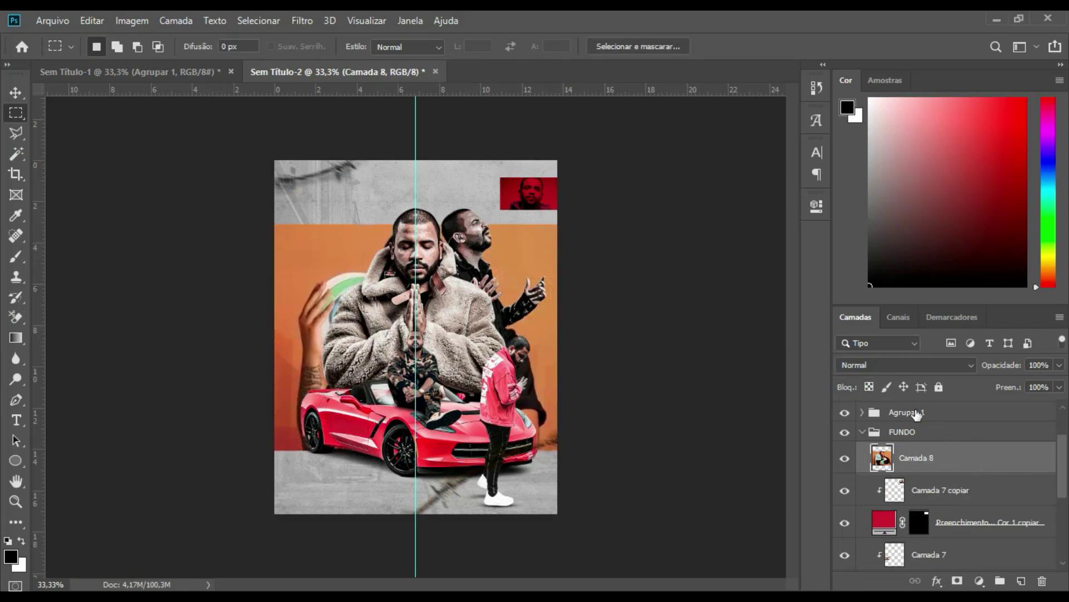
pyautogui.click(947, 490)
pyautogui.press('Delete')
pyautogui.click(943, 458)
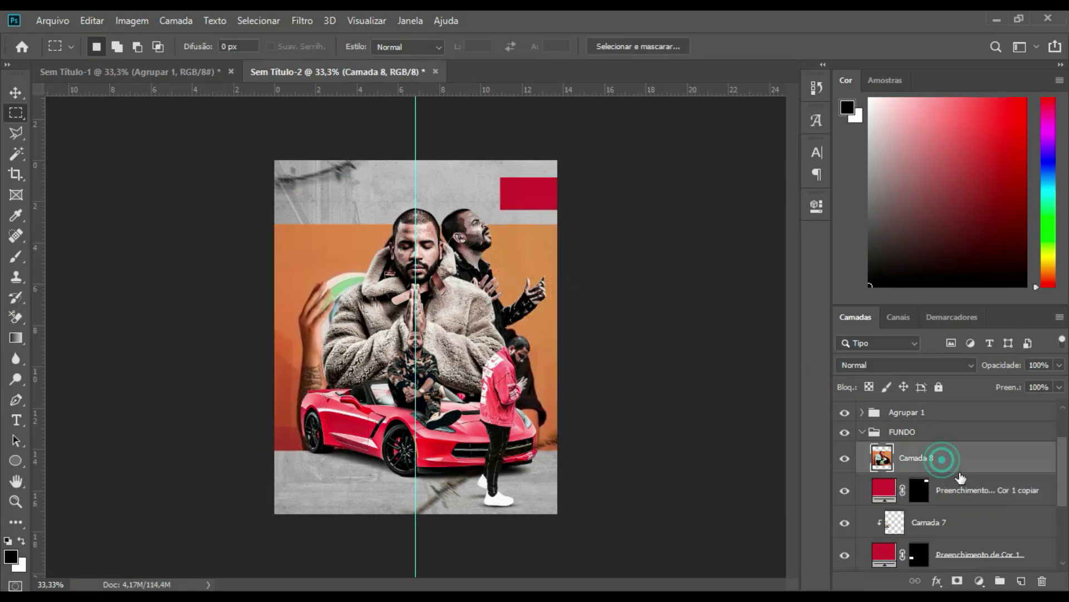
pyautogui.press('alt')
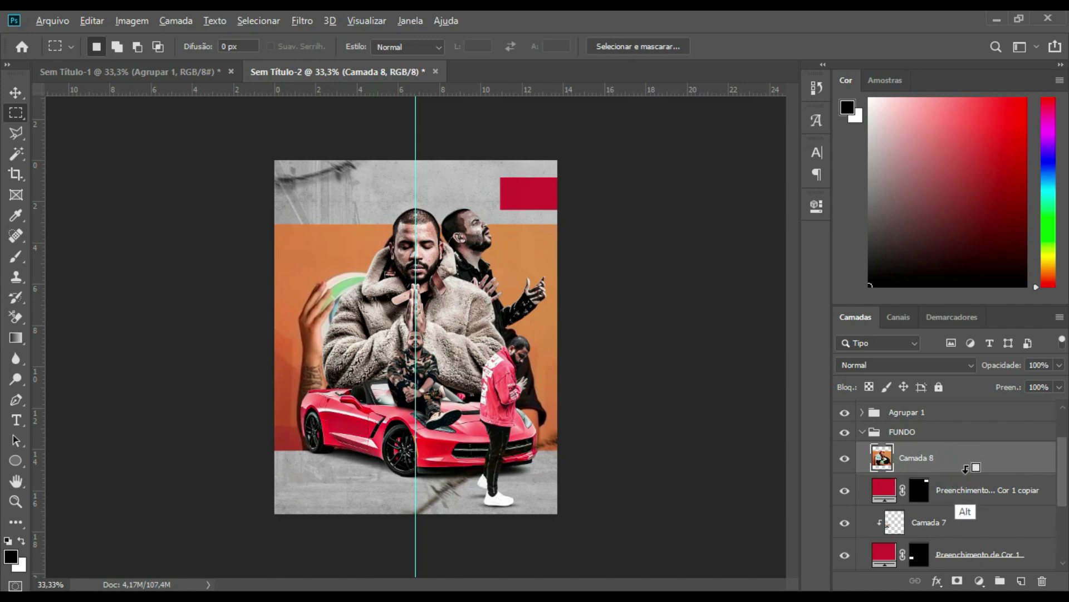
pyautogui.keyDown('alt'); pyautogui.click(962, 471); pyautogui.keyUp('alt')
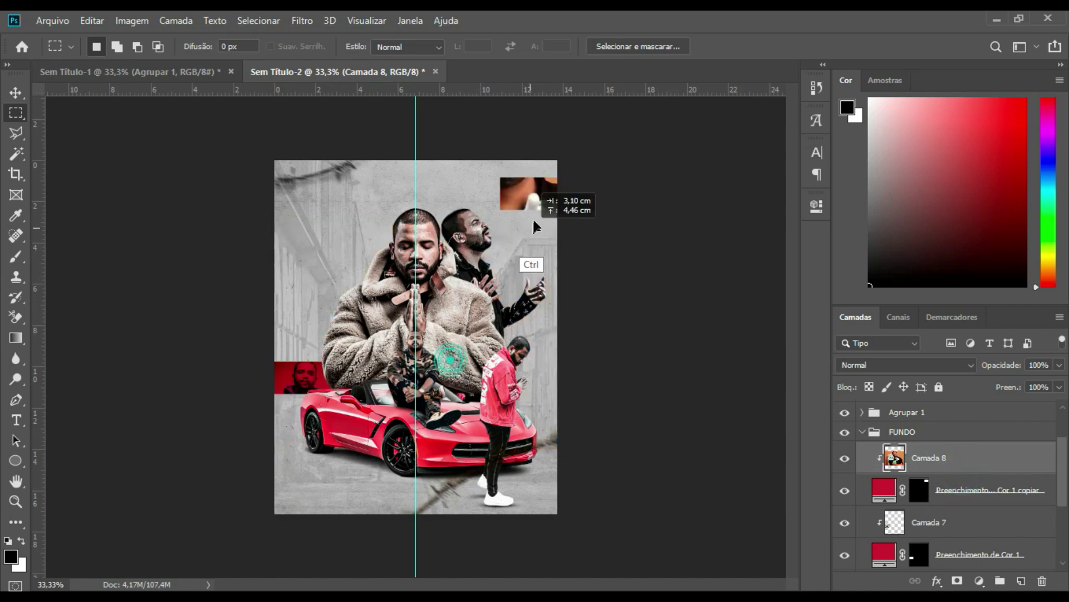
# - Shrink and position the eye-prop photo to fit the top-right red box
pyautogui.moveTo(454, 343); pyautogui.dragTo(574, 273)
pyautogui.hotkey('ctrl', 't')
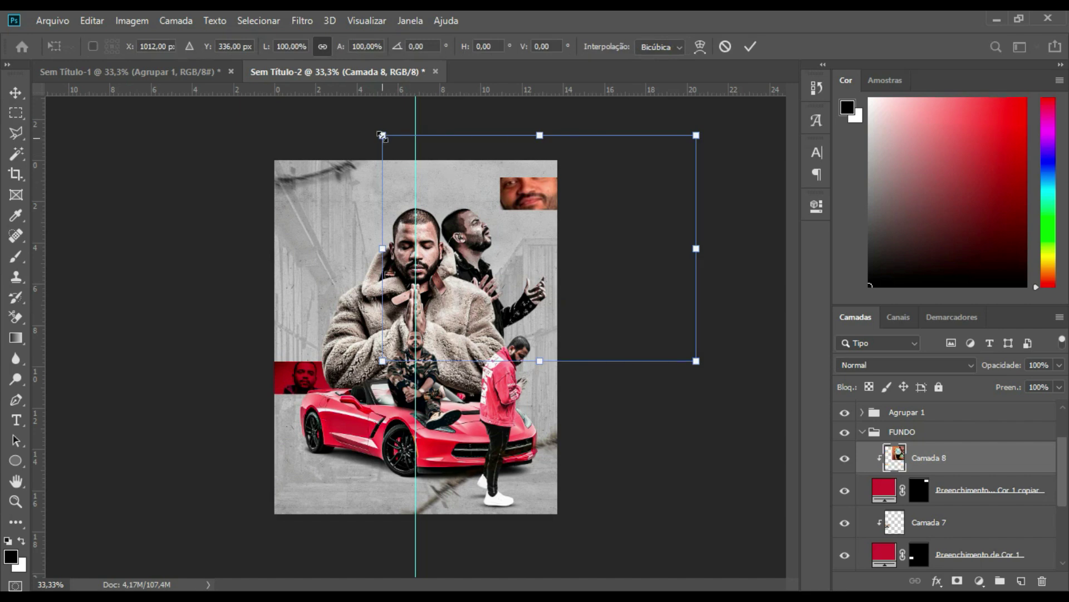
pyautogui.moveTo(382, 135); pyautogui.dragTo(552, 257)
pyautogui.moveTo(639, 326); pyautogui.dragTo(565, 207)
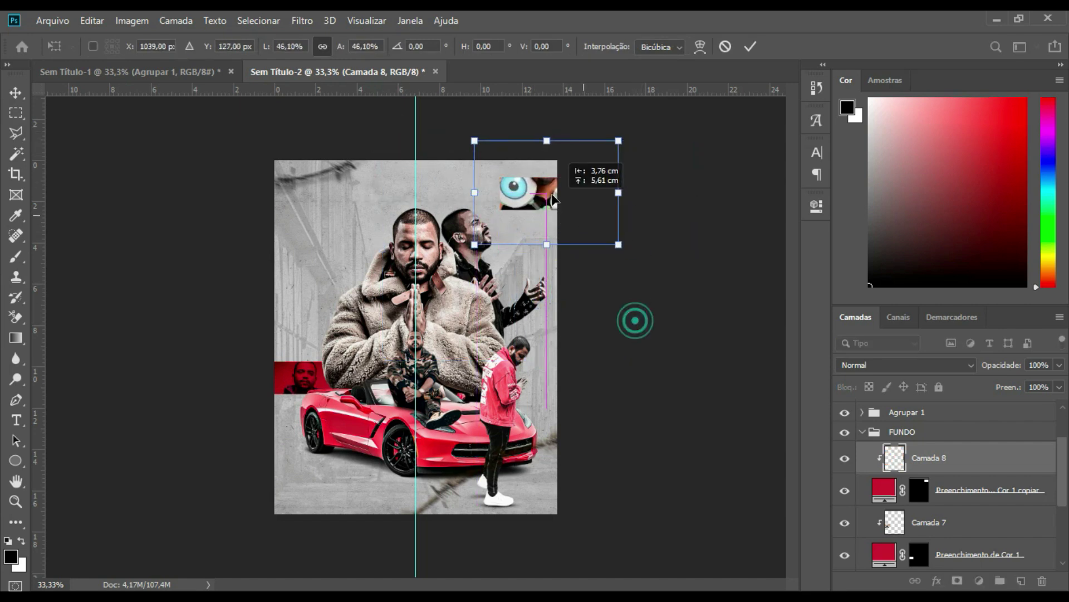
pyautogui.moveTo(621, 143); pyautogui.dragTo(575, 182)
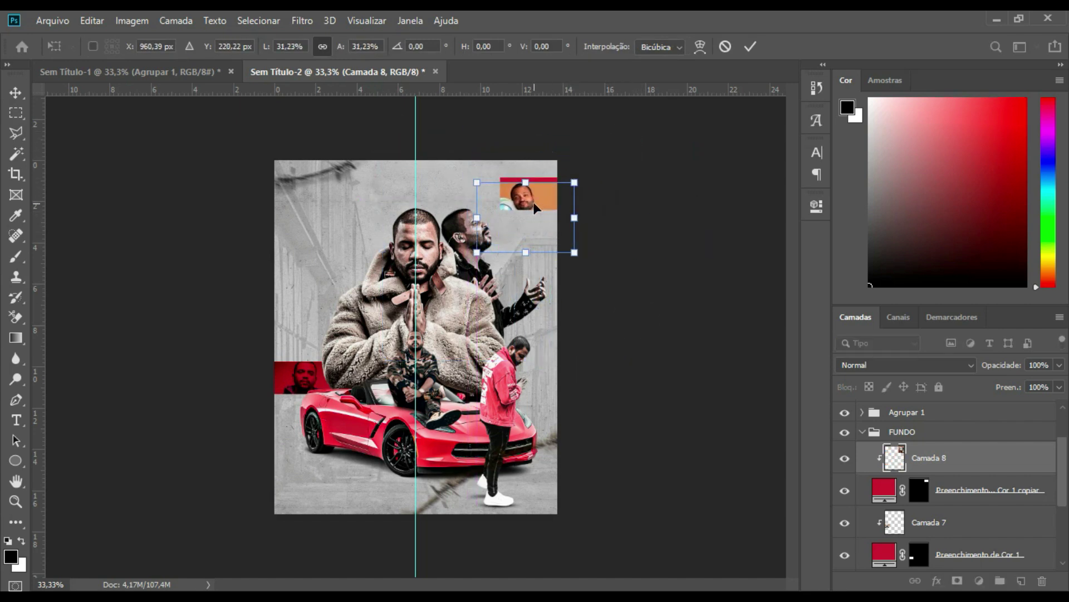
pyautogui.moveTo(536, 212); pyautogui.dragTo(548, 202)
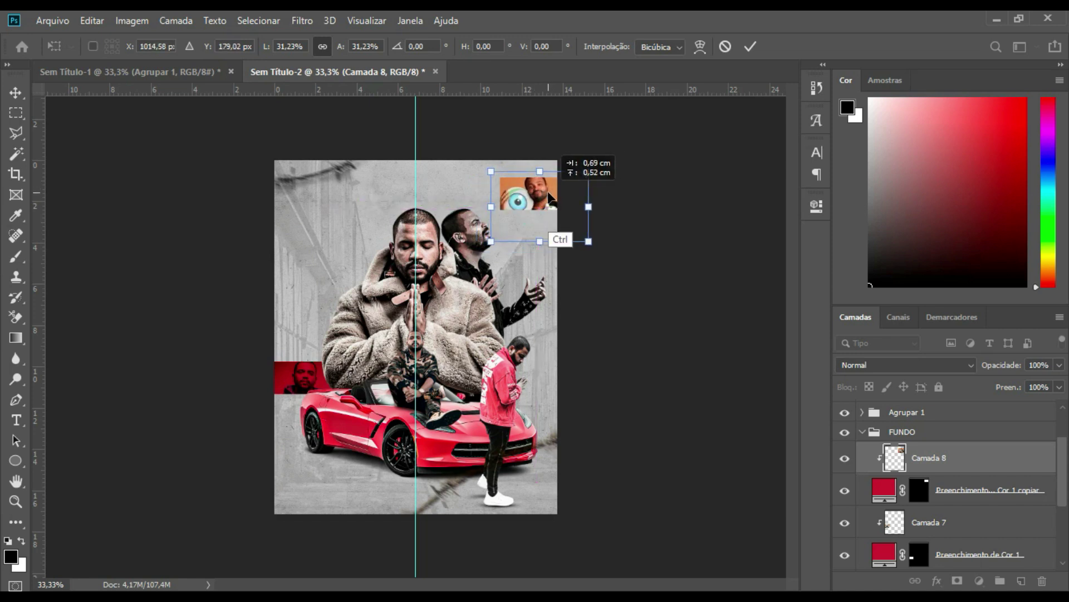
pyautogui.press('Return')
pyautogui.press('m')
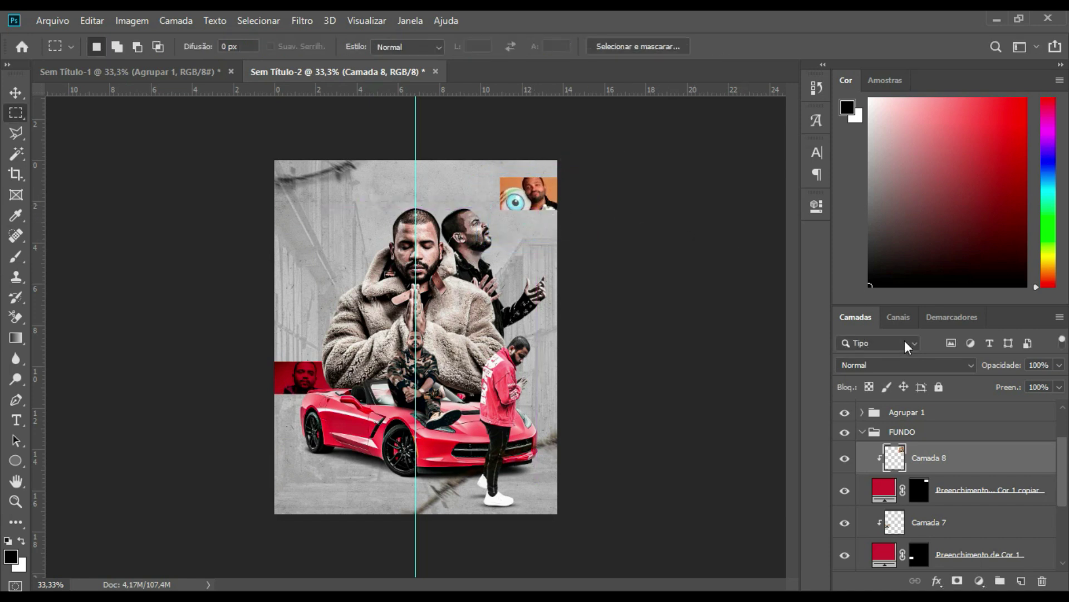
# - Blend the eye-prop photo in Multiplicação to tint it red
pyautogui.click(904, 364)
pyautogui.click(881, 260)
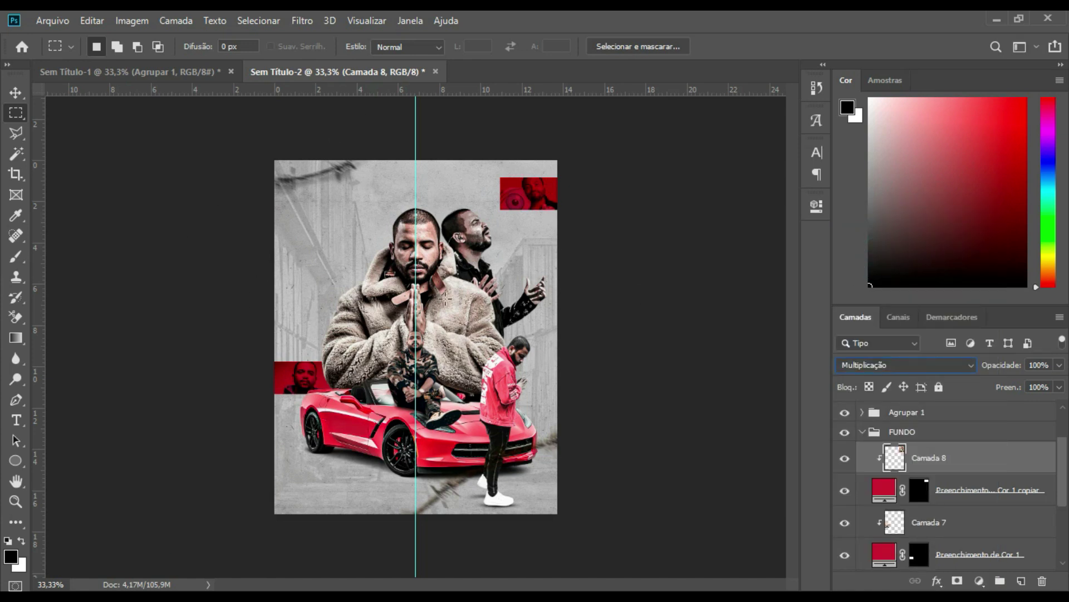
pyautogui.click(863, 433)
pyautogui.click(862, 493)
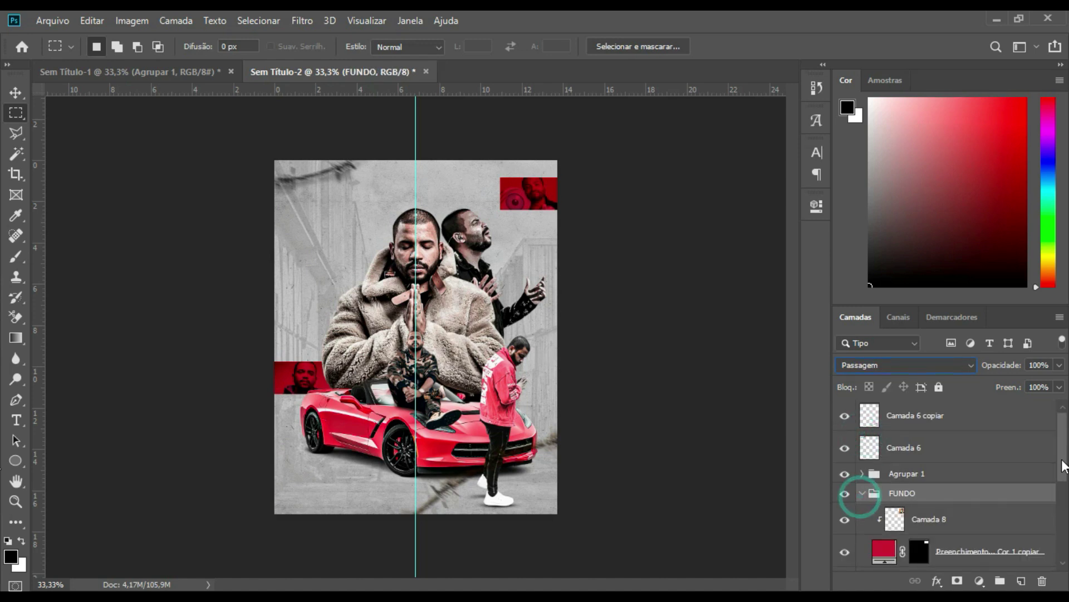
pyautogui.scroll(-3, 902, 491)
pyautogui.scroll(-3, 924, 496)
pyautogui.click(940, 502)
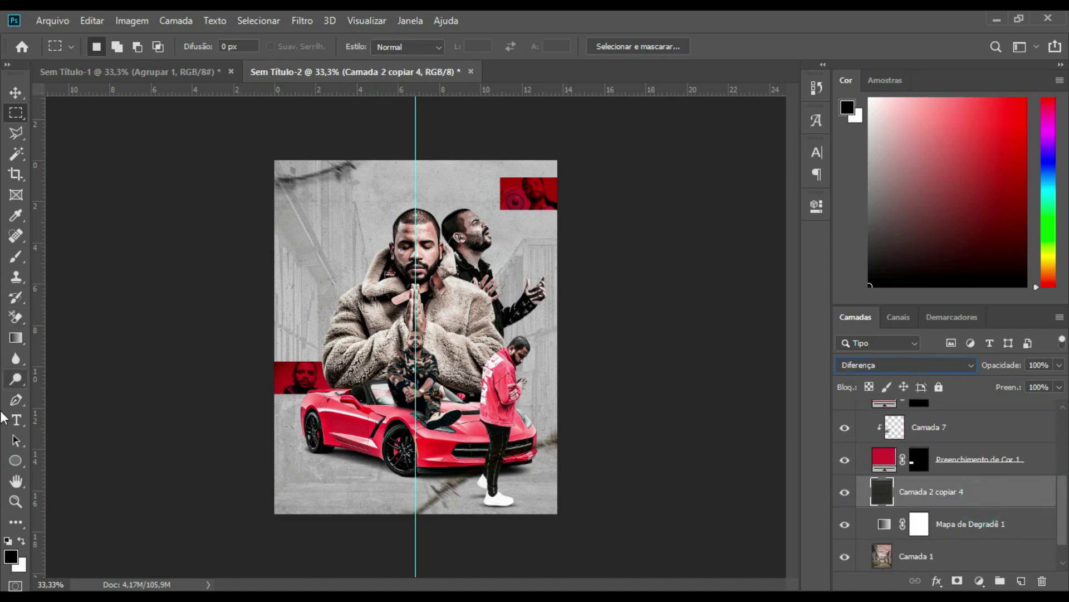
# - Type the word PROJOTA in a new text box at the upper left
pyautogui.click(15, 420)
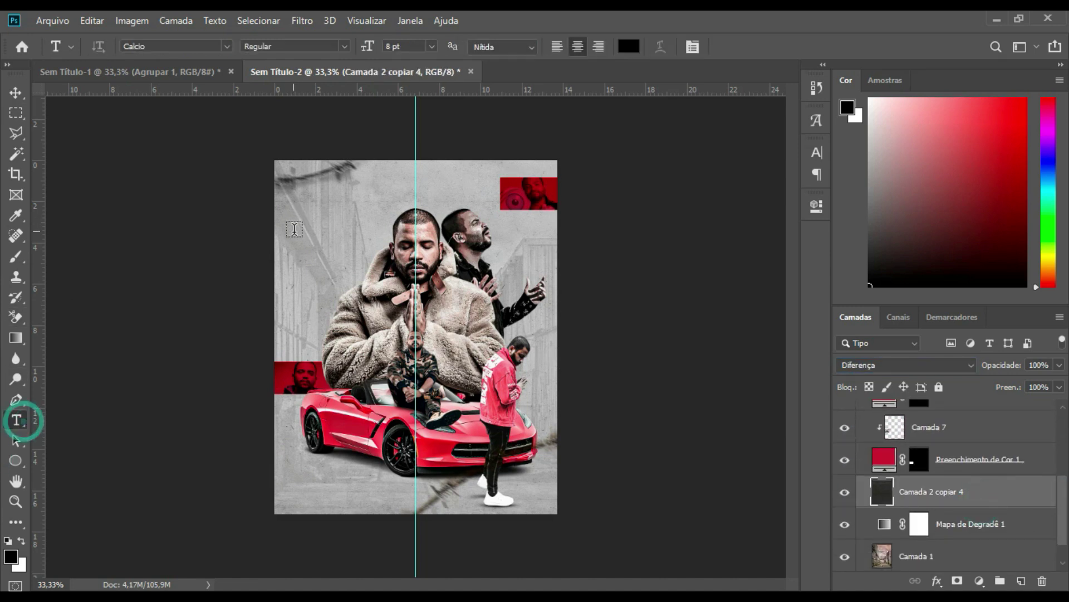
pyautogui.click(326, 255)
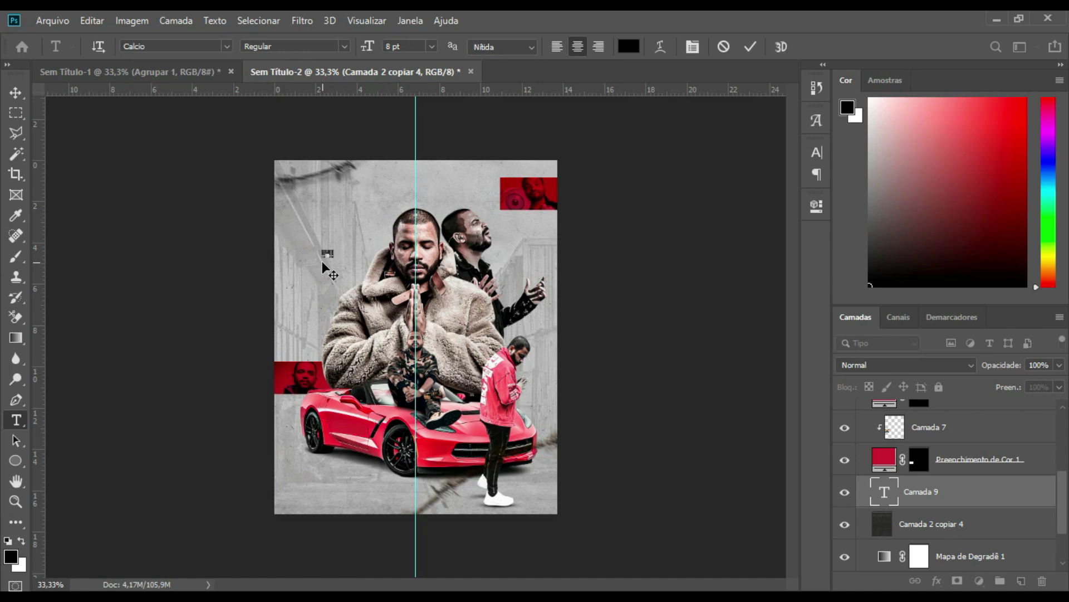
pyautogui.click(911, 497)
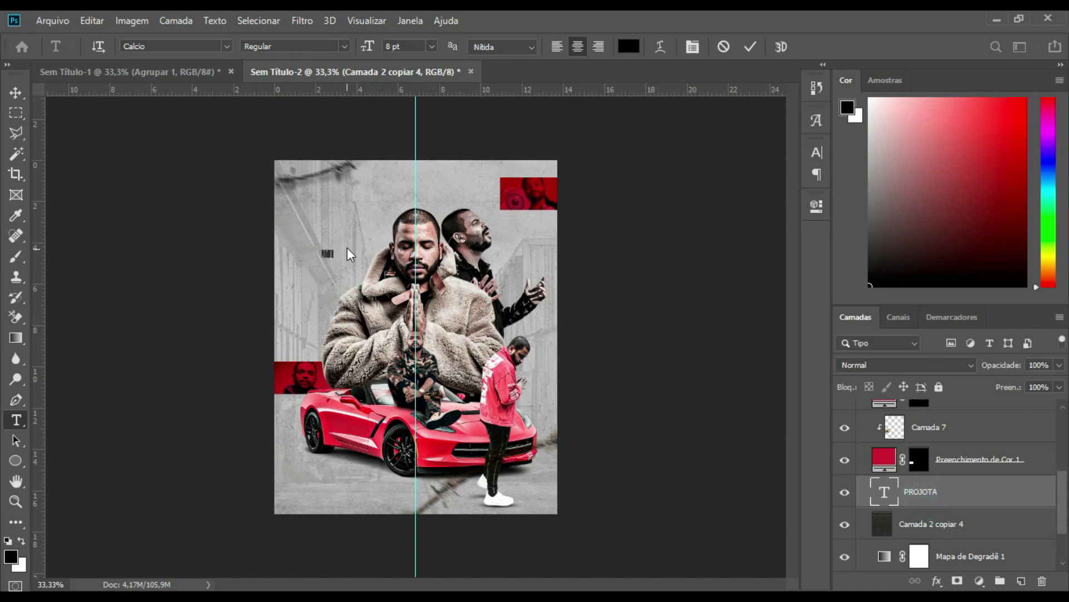
# - Scale PROJOTA up to span the top of the poster behind the praying man
pyautogui.hotkey('ctrl', 't')
pyautogui.moveTo(333, 245); pyautogui.dragTo(568, 184)
pyautogui.moveTo(454, 191)
pyautogui.mouseDown()
pyautogui.moveTo(454, 271)
pyautogui.moveTo(431, 298)
pyautogui.mouseUp()
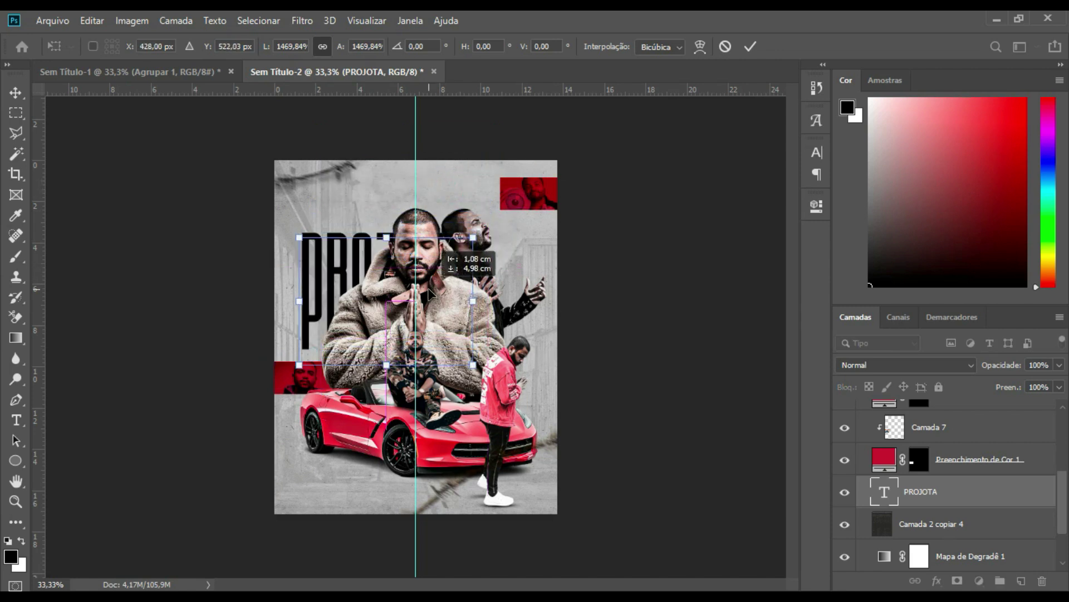
pyautogui.moveTo(473, 236); pyautogui.dragTo(521, 200)
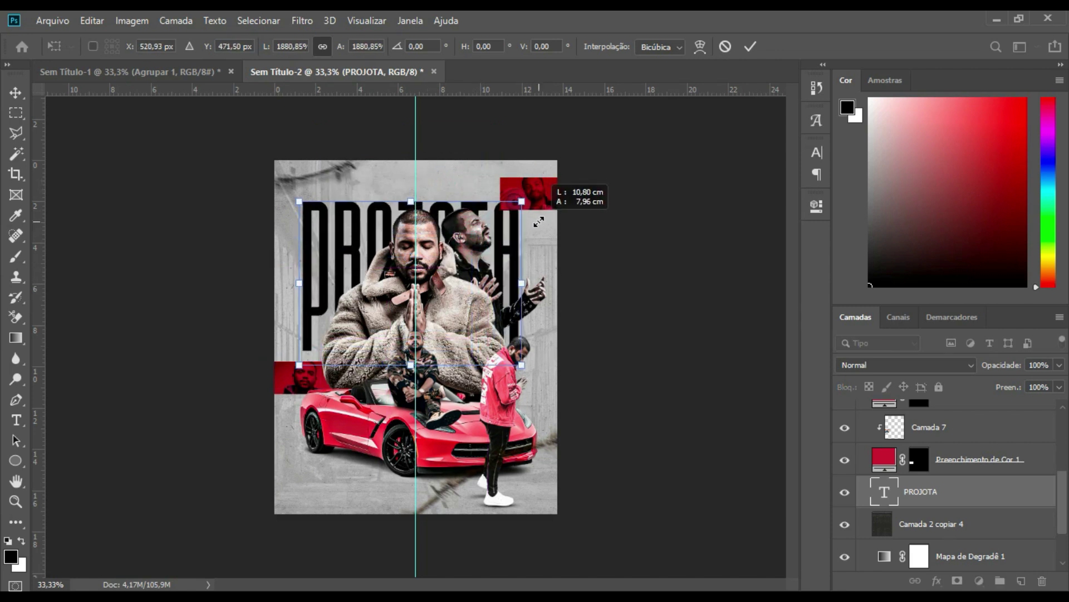
pyautogui.moveTo(454, 258)
pyautogui.mouseDown()
pyautogui.moveTo(470, 243)
pyautogui.moveTo(460, 239)
pyautogui.mouseUp()
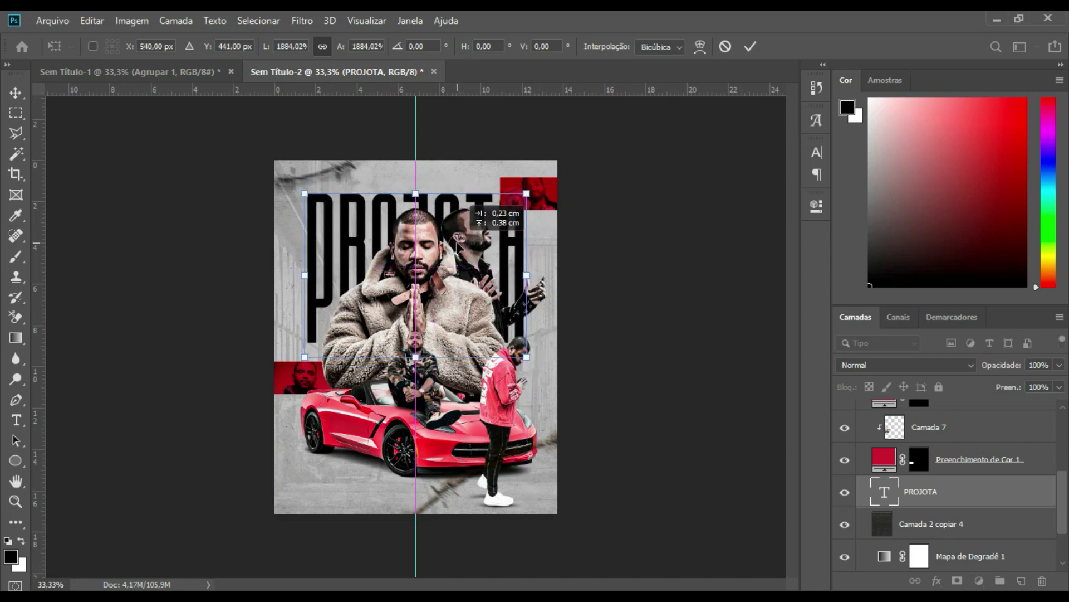
pyautogui.moveTo(458, 243); pyautogui.dragTo(460, 246)
pyautogui.press('Return')
pyautogui.press('t')
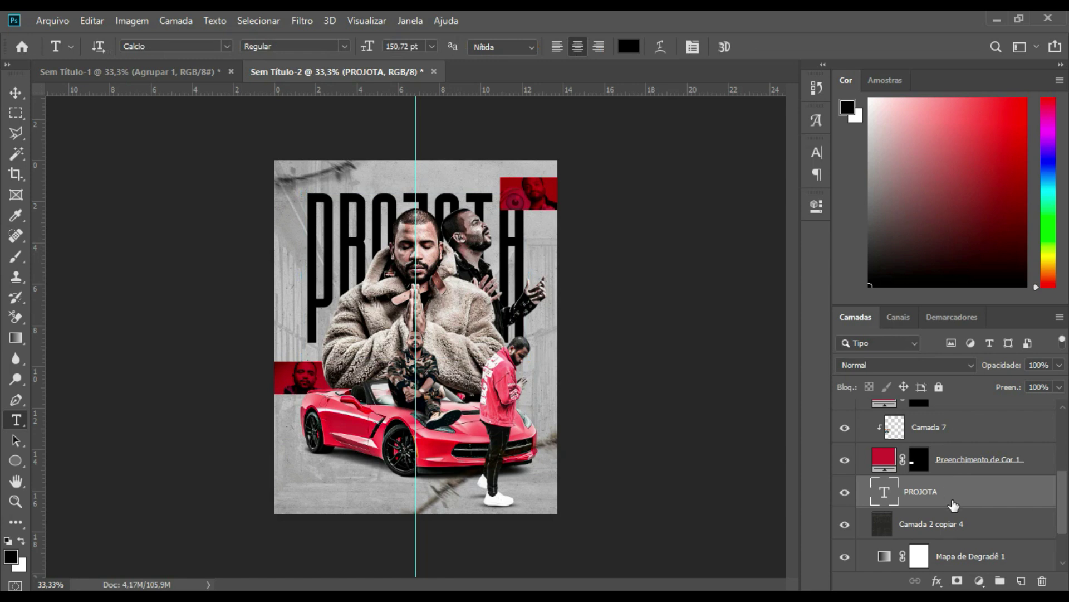
# - Duplicate the Camada 2 copiar 4 texture layer
pyautogui.click(941, 526)
pyautogui.press('Delete')
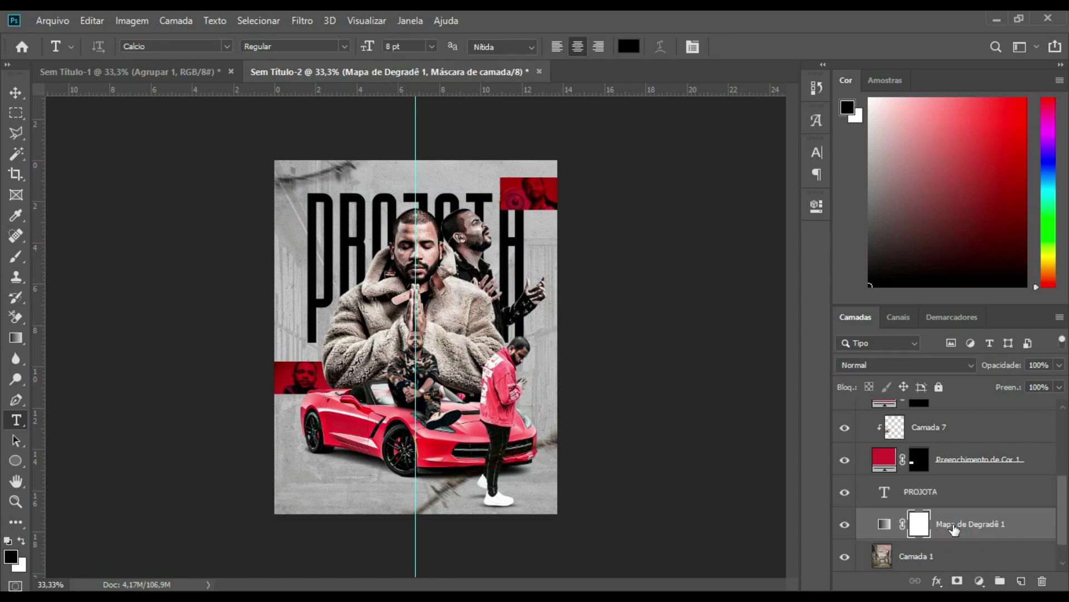
pyautogui.hotkey('ctrl', 'z')
pyautogui.click(972, 511)
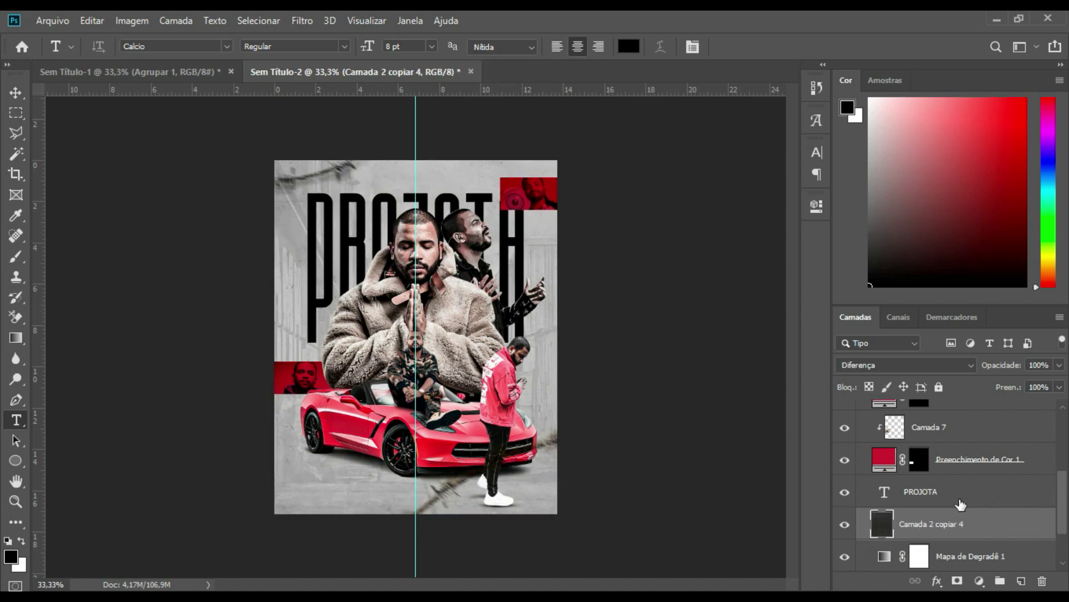
pyautogui.hotkey('ctrl', 'j')
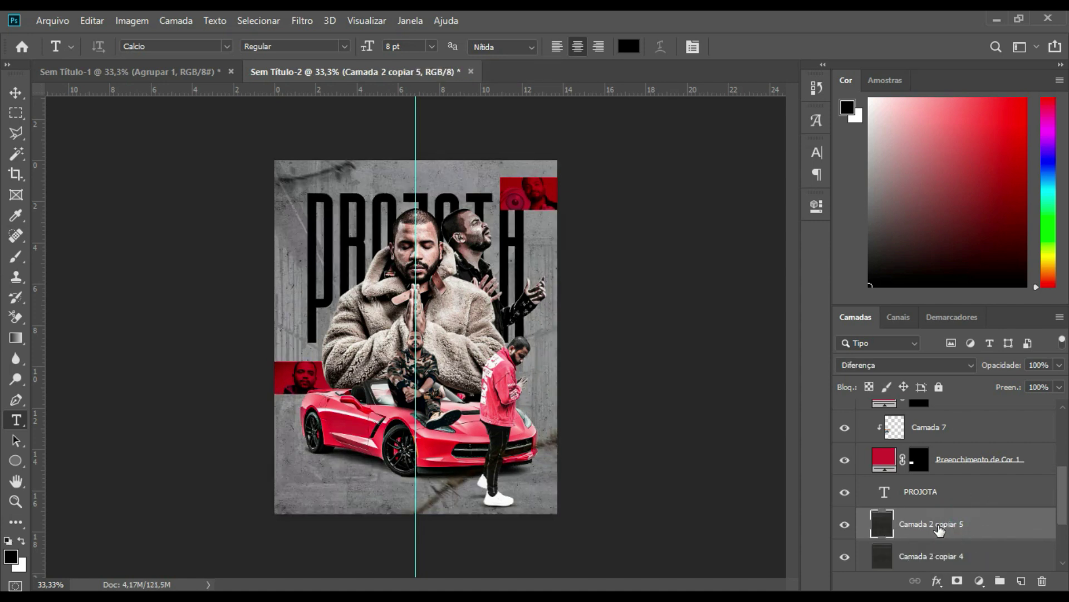
# - Move the texture copy above PROJOTA and clip it into the letters
pyautogui.moveTo(938, 528); pyautogui.dragTo(941, 483)
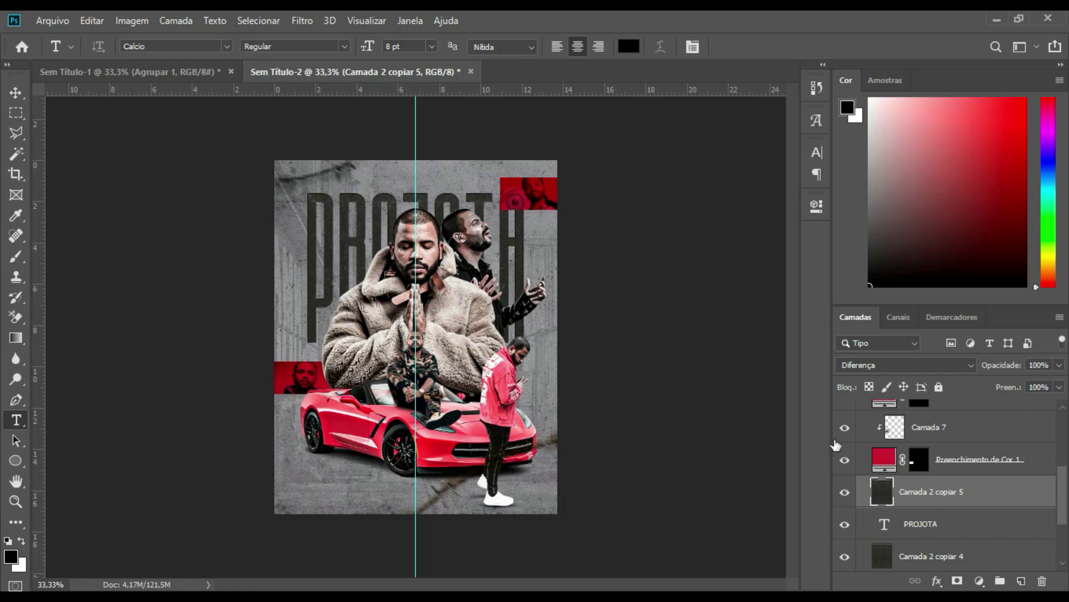
pyautogui.press('alt')
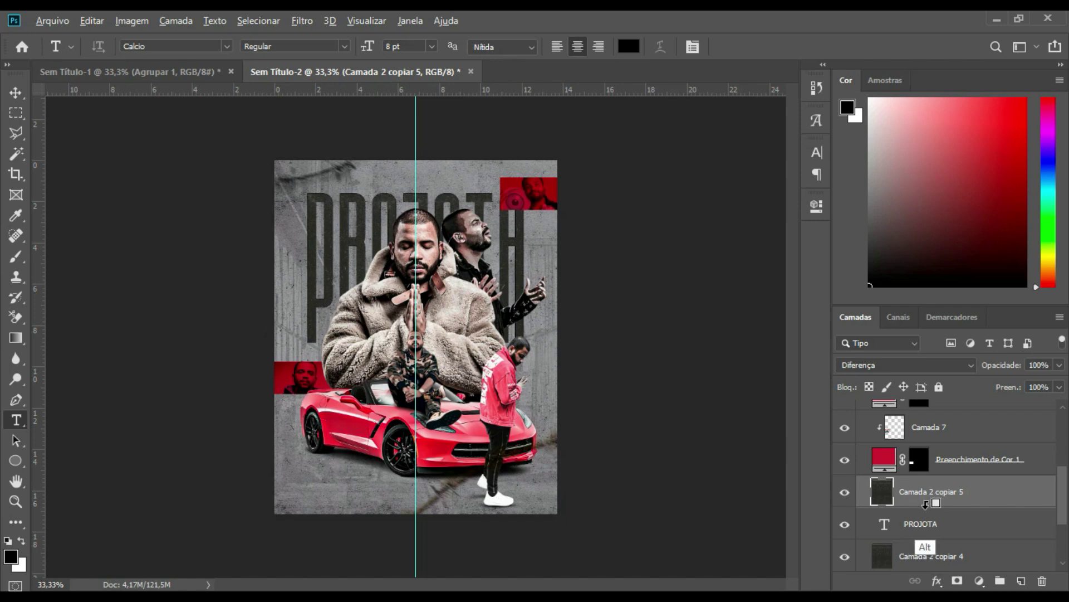
pyautogui.keyDown('alt'); pyautogui.click(928, 504); pyautogui.keyUp('alt')
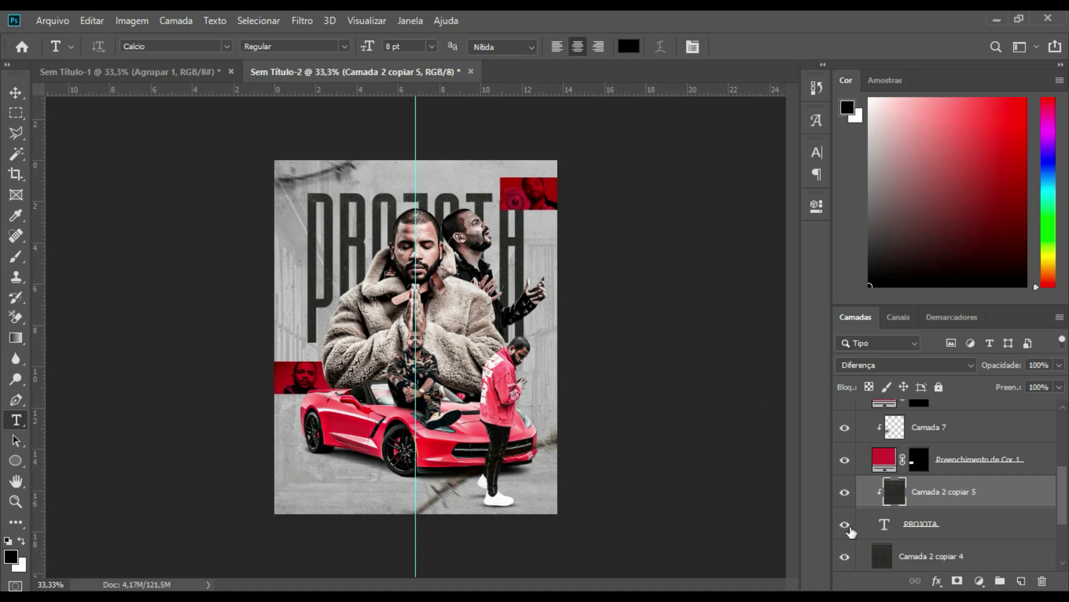
# - Recolour the PROJOTA title text to dark charcoal grey #656161 and commit the edit
pyautogui.doubleClick(885, 523)
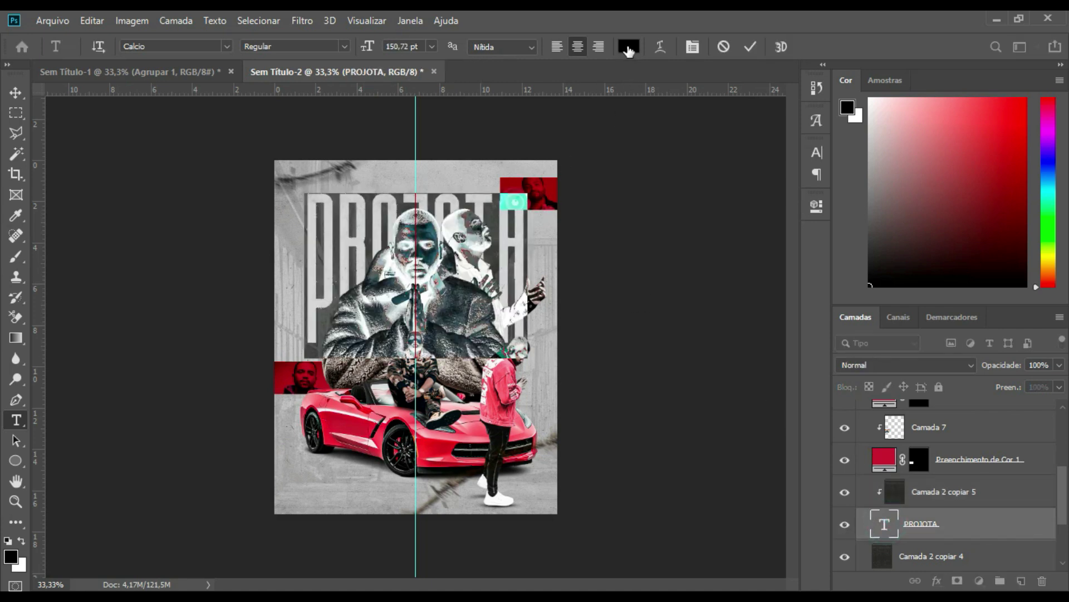
pyautogui.click(628, 48)
pyautogui.click(748, 162)
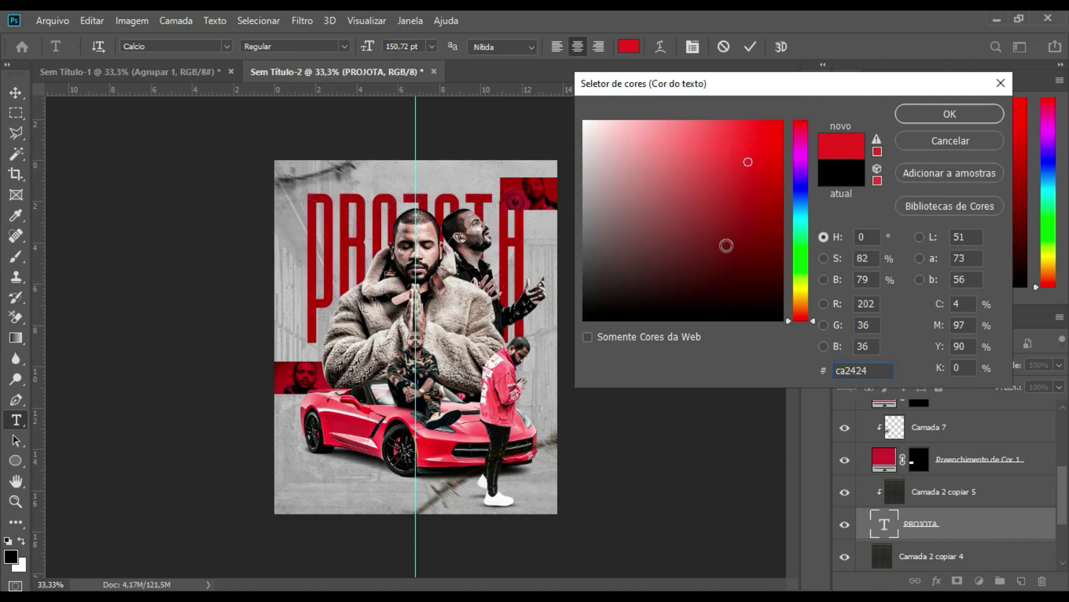
pyautogui.click(726, 245)
pyautogui.moveTo(655, 263); pyautogui.dragTo(621, 203)
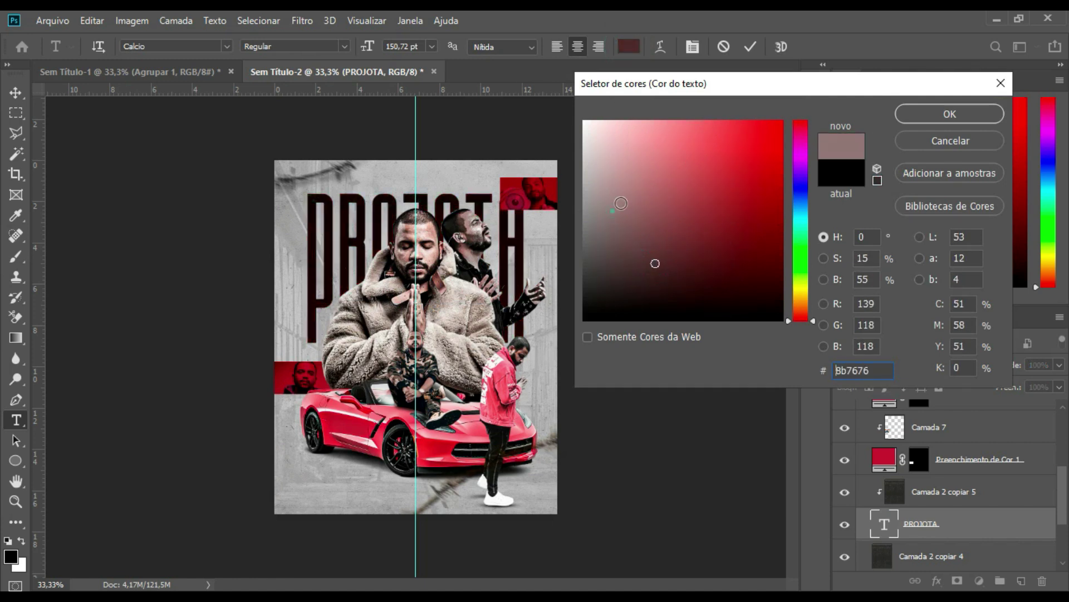
pyautogui.click(610, 187)
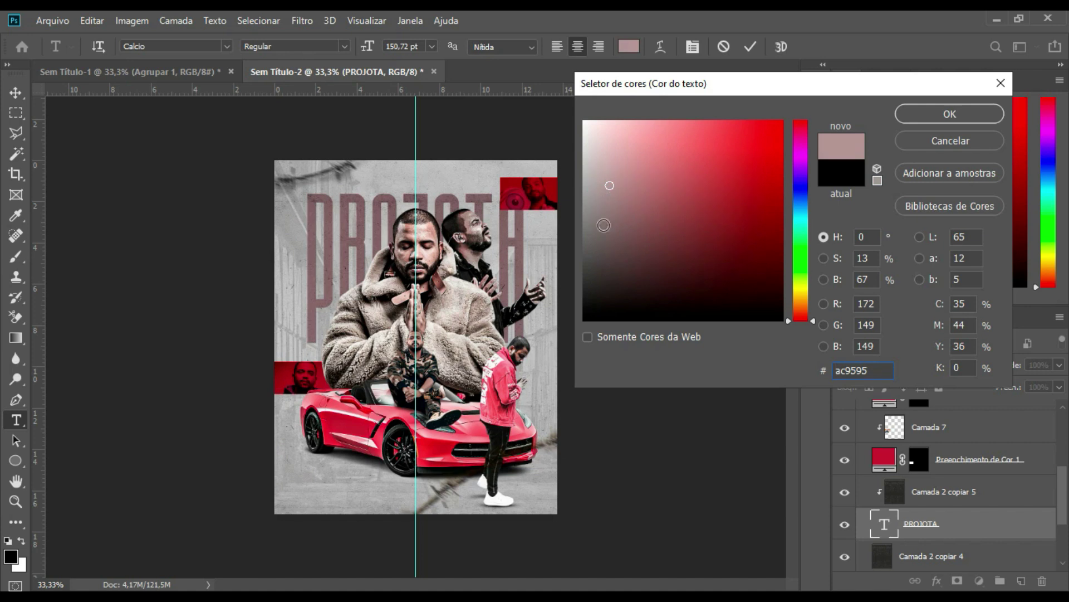
pyautogui.click(606, 232)
pyautogui.click(591, 241)
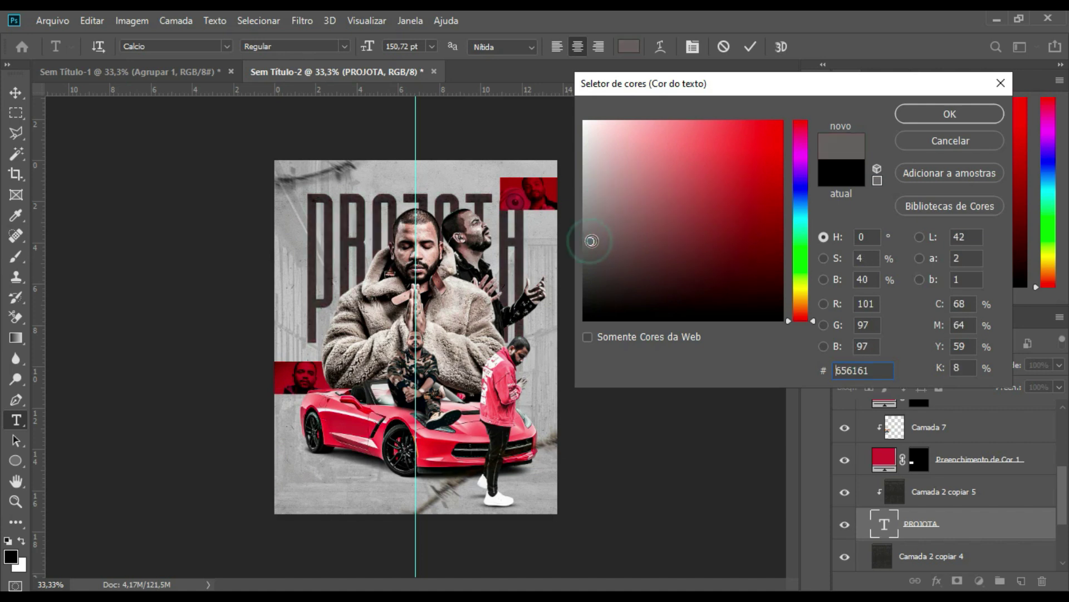
pyautogui.click(966, 114)
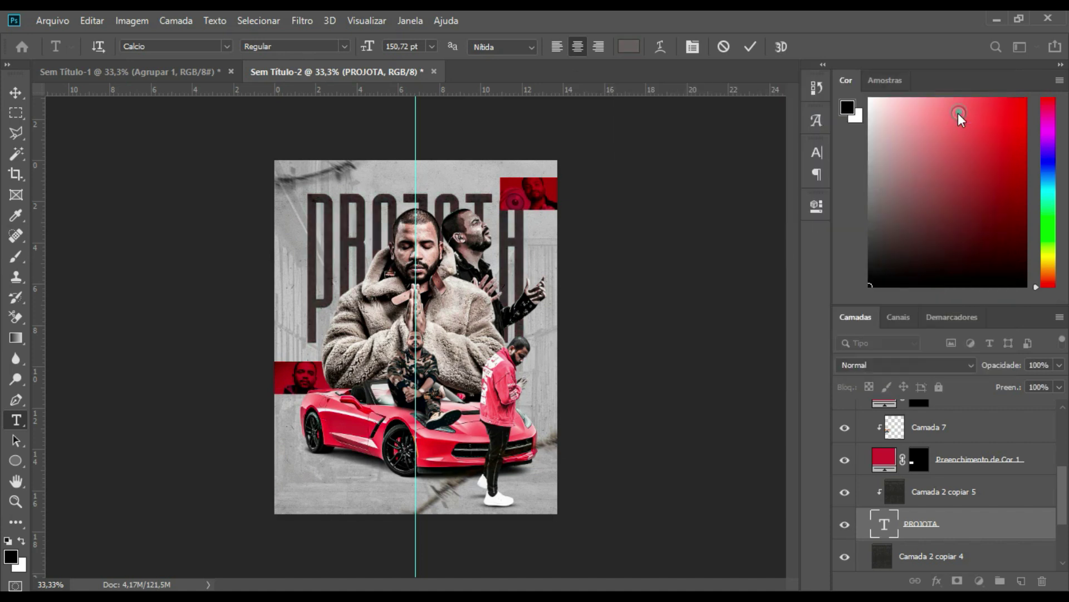
pyautogui.moveTo(1065, 490); pyautogui.dragTo(1066, 388)
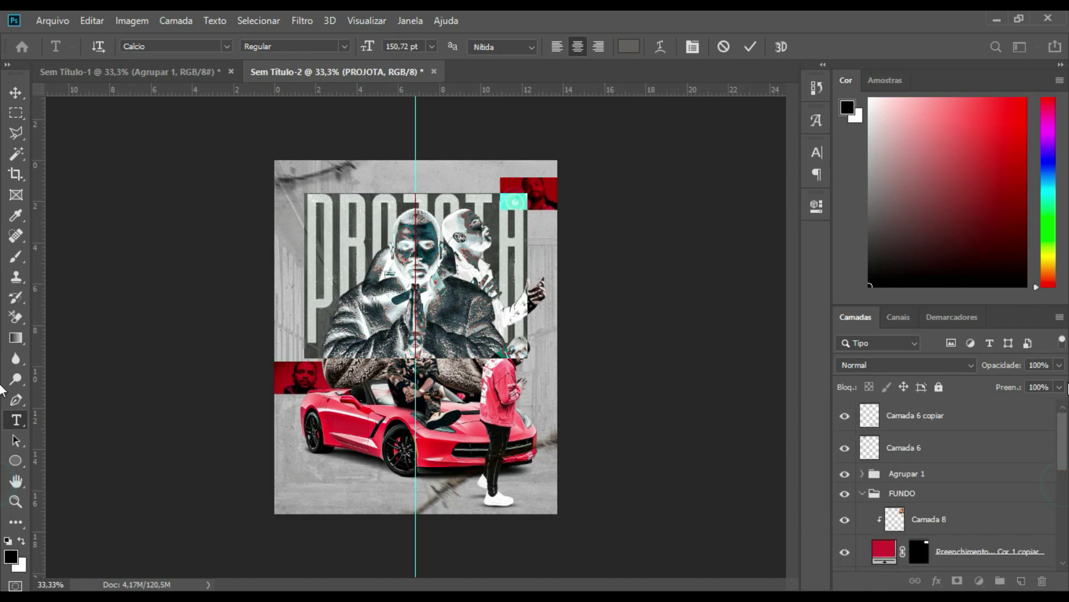
pyautogui.click(917, 424)
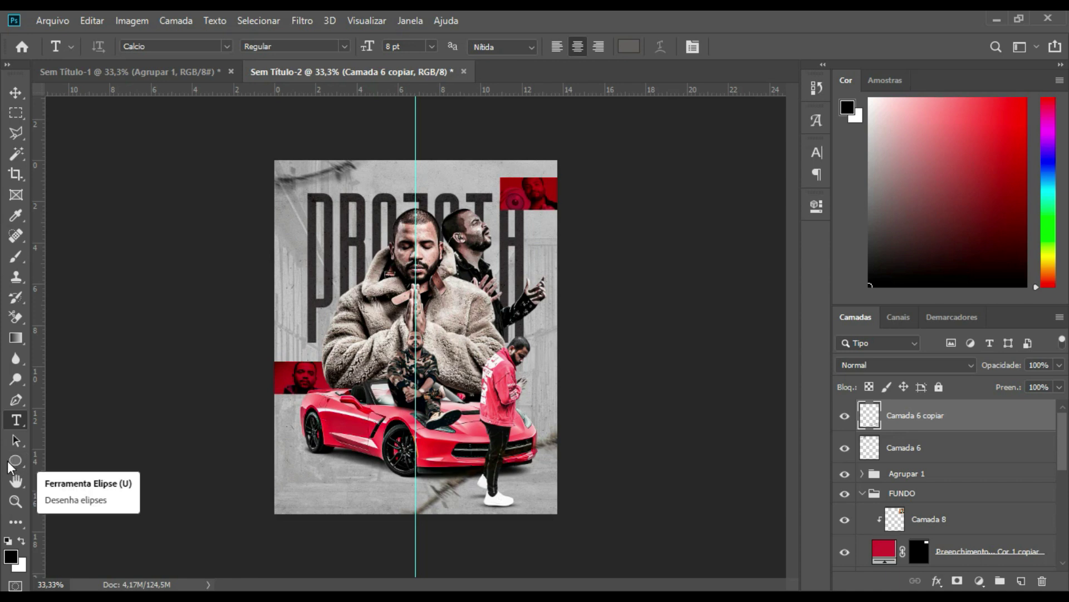
# - Select the Rounded Rectangle tool with a 44 px corner radius
pyautogui.click(15, 461)
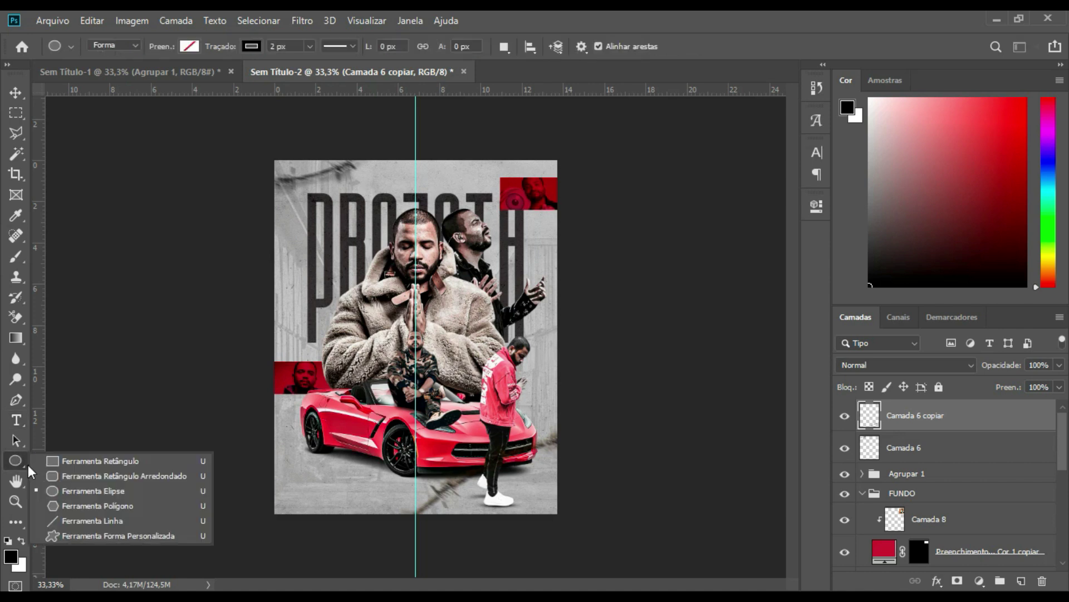
pyautogui.click(127, 476)
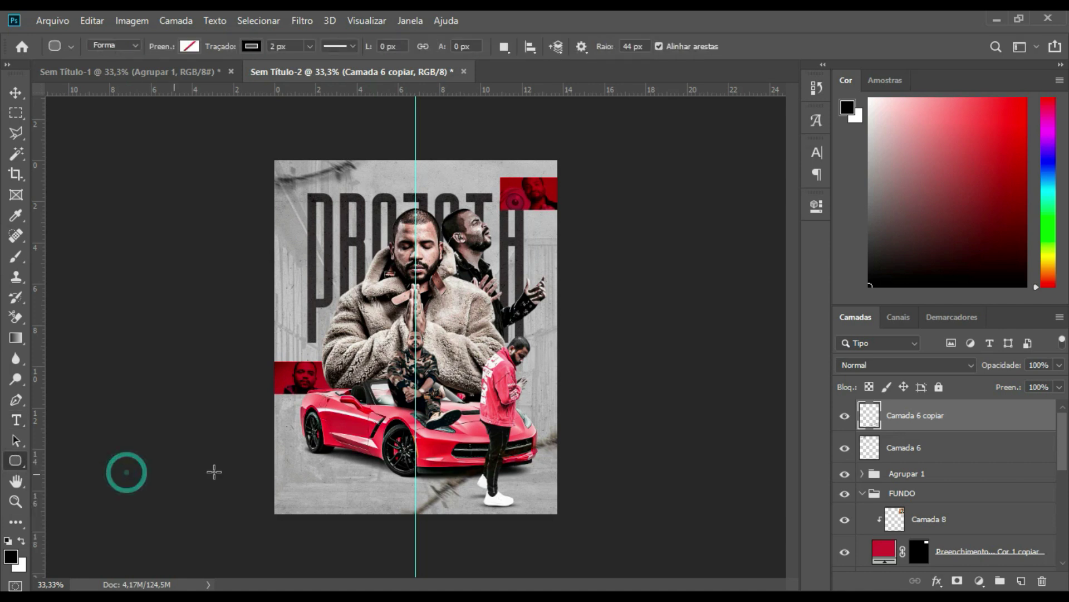
pyautogui.doubleClick(644, 45)
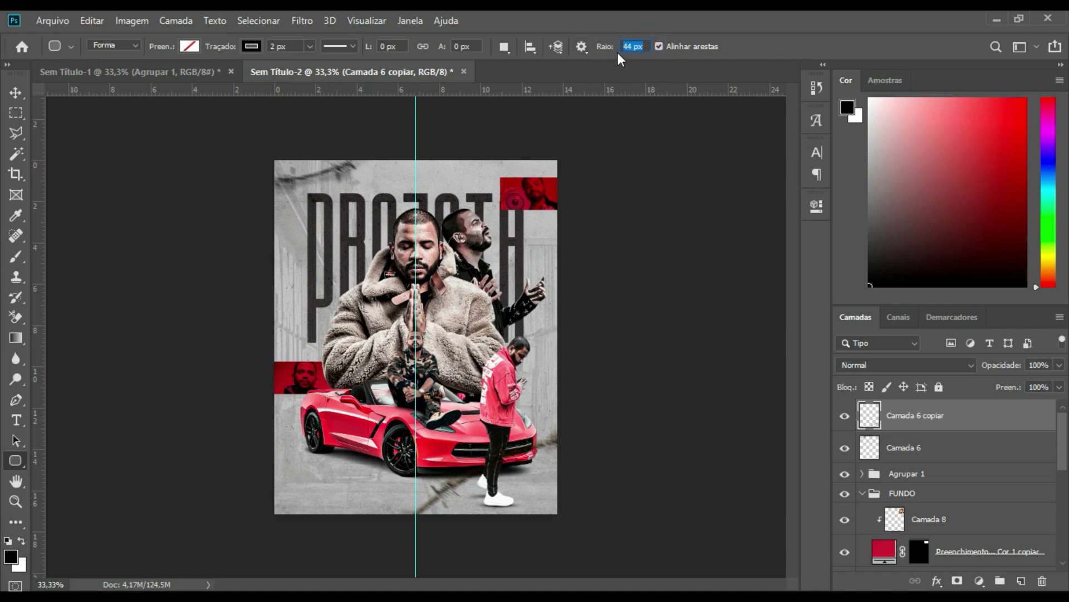
# - Draw the rounded rectangle across the poster's middle and fill it solid black
pyautogui.click(336, 285)
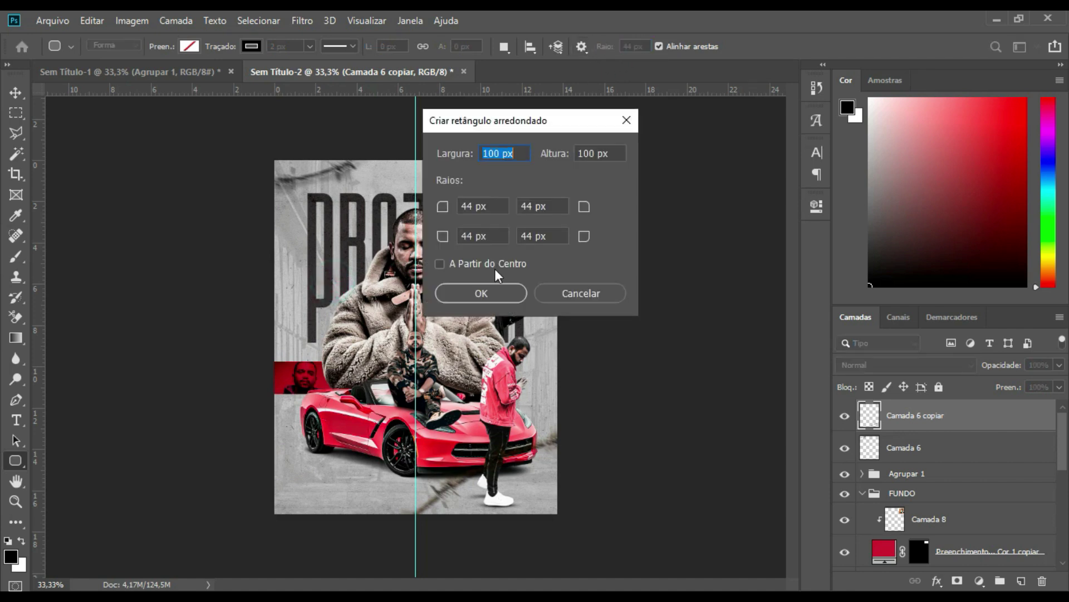
pyautogui.click(536, 298)
pyautogui.moveTo(317, 292); pyautogui.dragTo(506, 411)
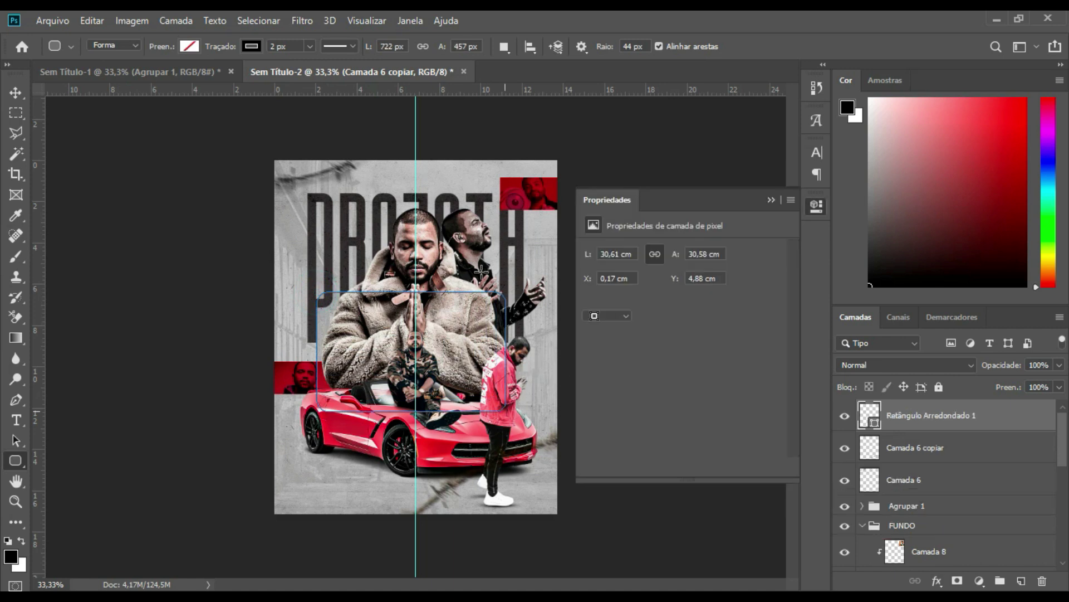
pyautogui.click(189, 46)
pyautogui.click(152, 77)
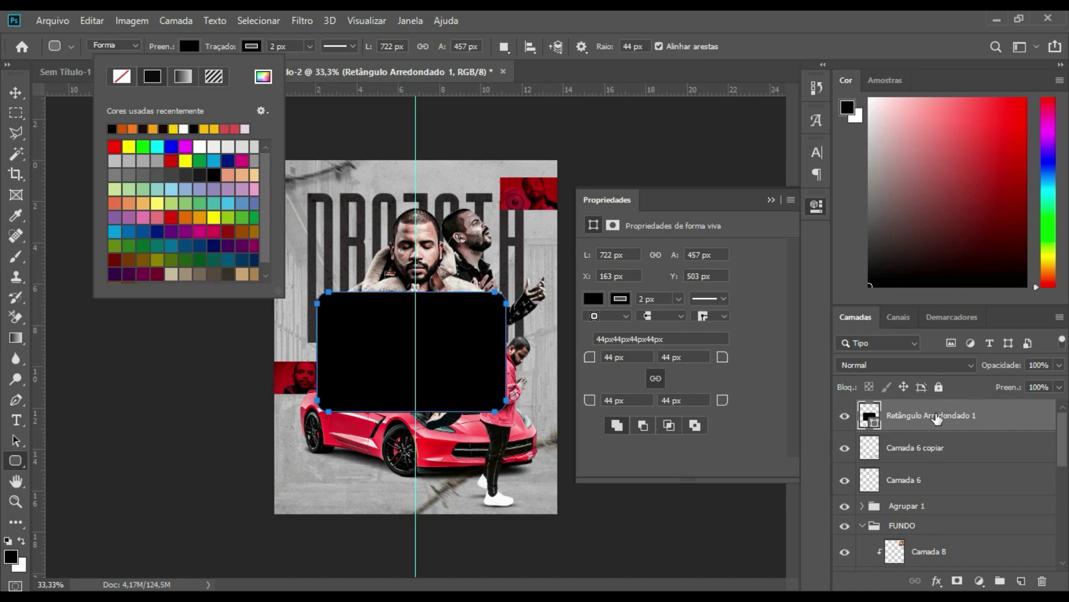
# - Convert the black rectangle layer into a smart object
pyautogui.click(937, 419)
pyautogui.rightClick(939, 417)
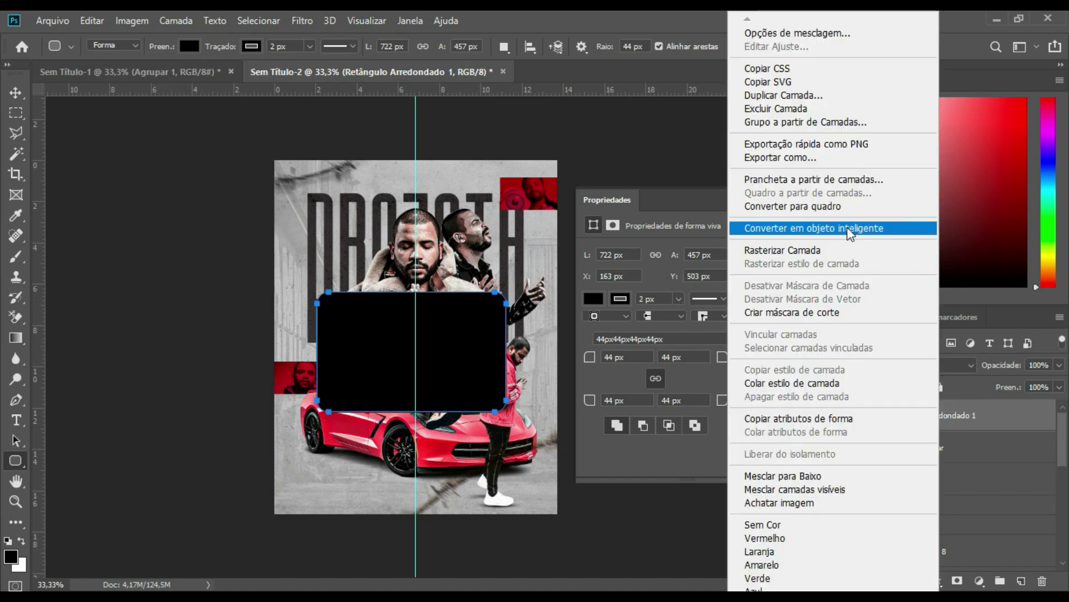
pyautogui.click(850, 228)
# - Rasterize the rectangle layer by accepting the Brush tool's rasterize warning
pyautogui.click(15, 256)
pyautogui.click(377, 297)
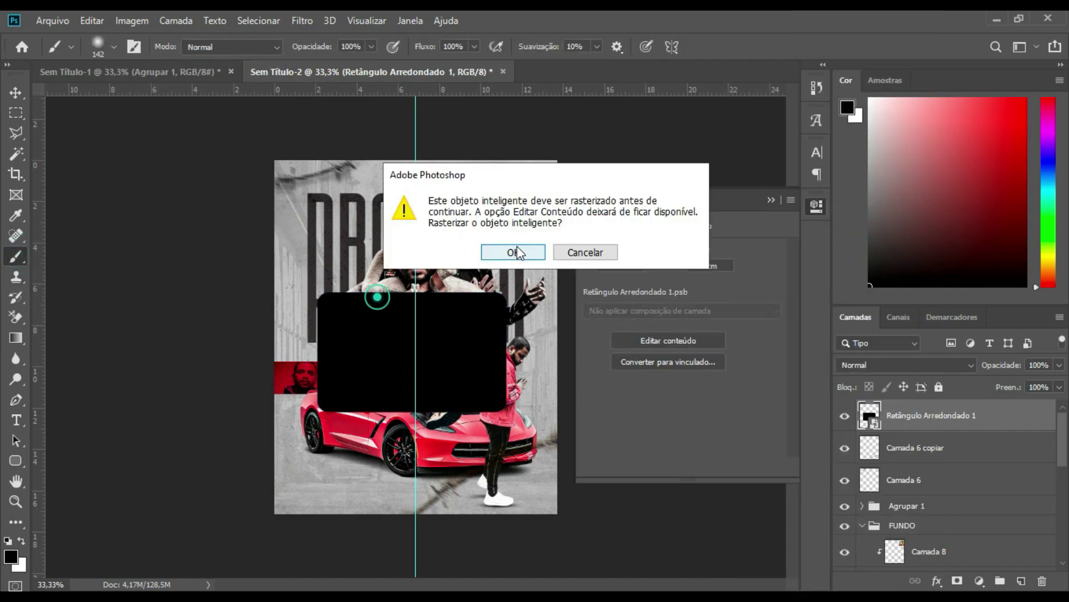
pyautogui.click(517, 253)
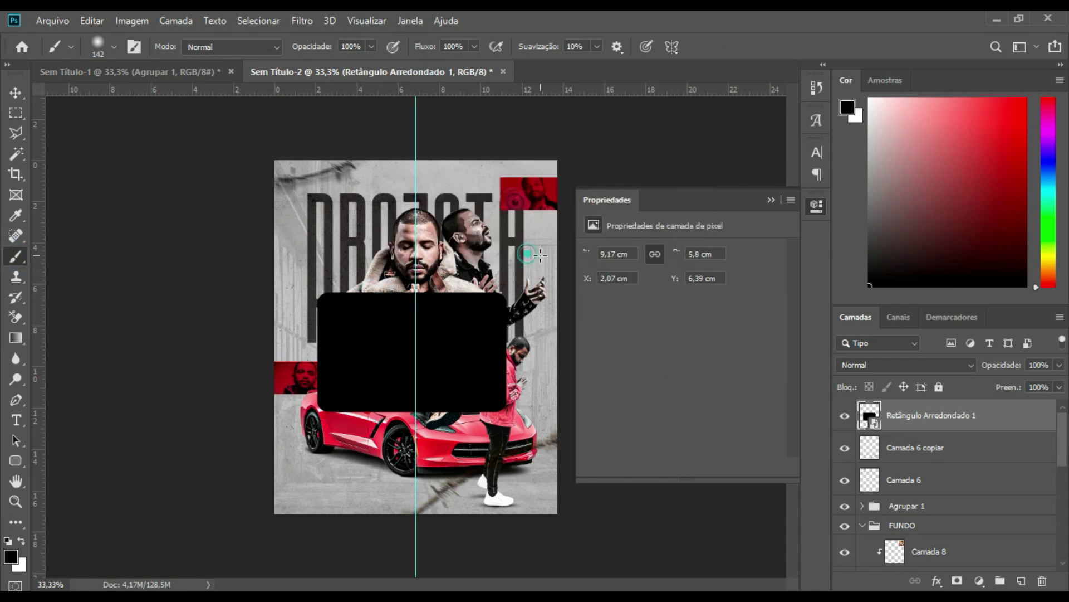
pyautogui.click(771, 200)
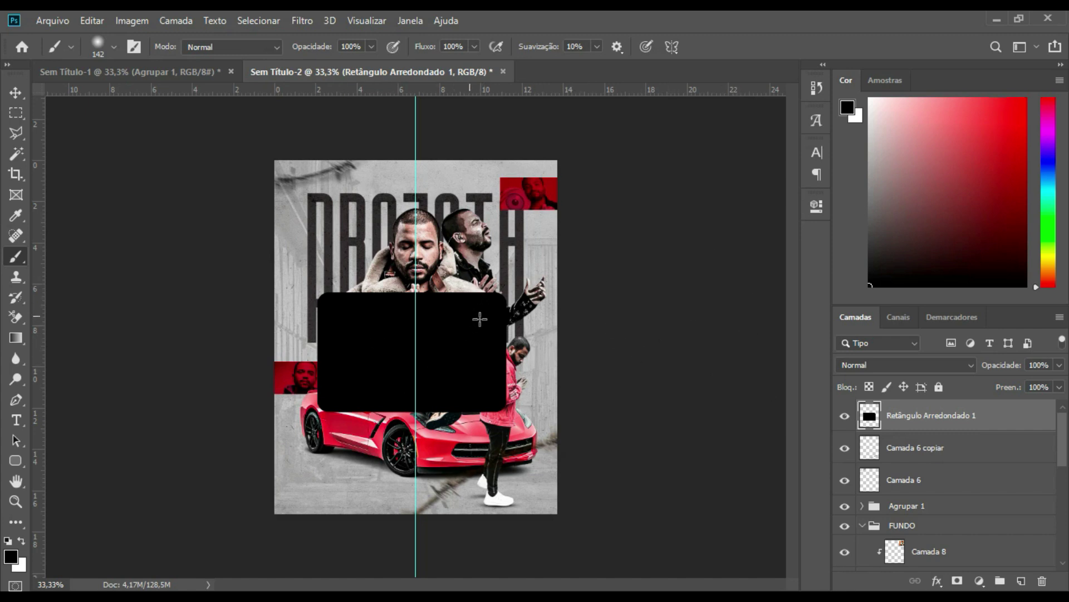
pyautogui.click(16, 113)
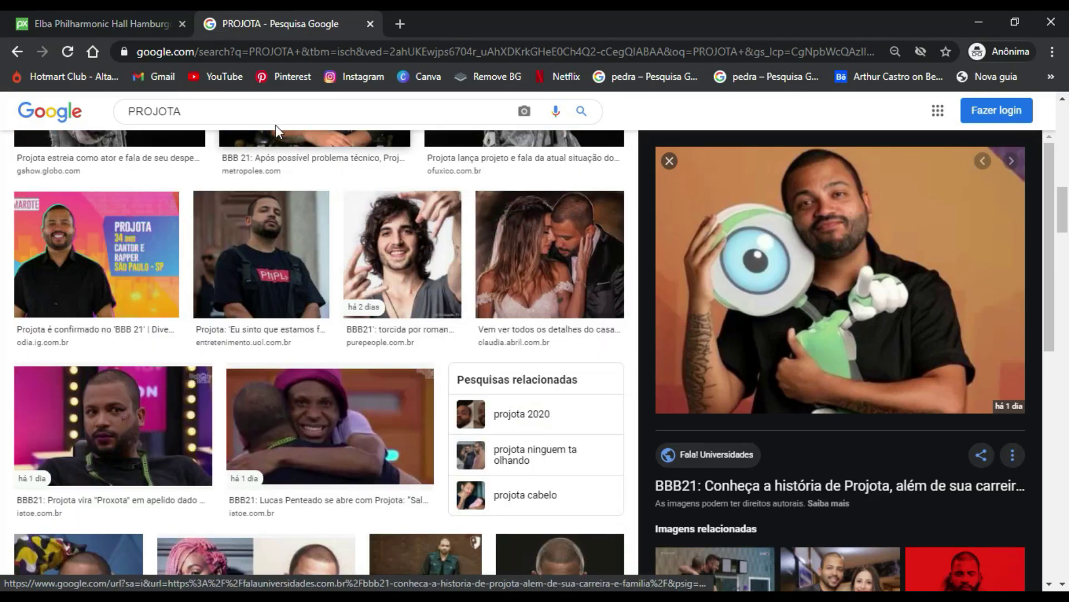
# - Search Google Images for 'CODIGO DE BARRAS'
pyautogui.click(276, 116)
pyautogui.hotkey('ctrl', 'a')
pyautogui.write('CODIGO DE BARRAS')
pyautogui.press('Return')
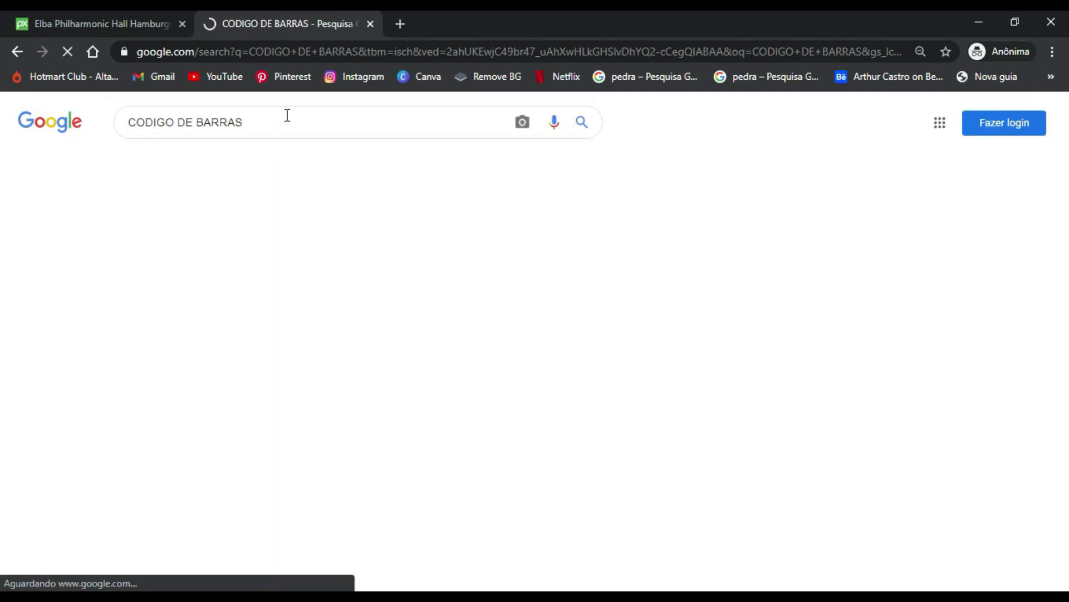
# - Copy the barcode image showing 123456ABCdef from the results
pyautogui.scroll(-3, 446, 278)
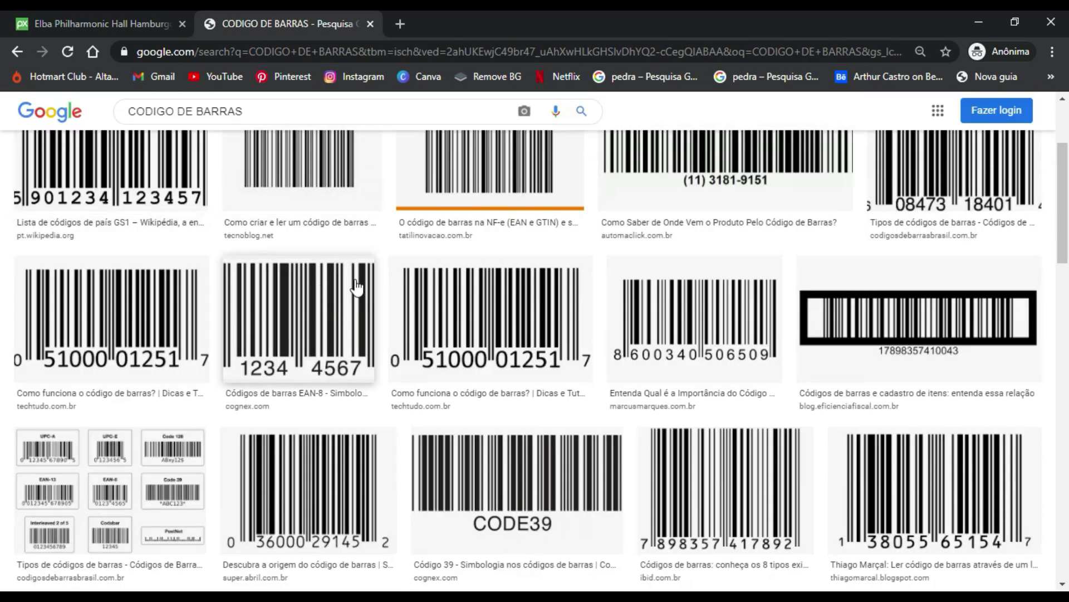
pyautogui.scroll(-1, 643, 332)
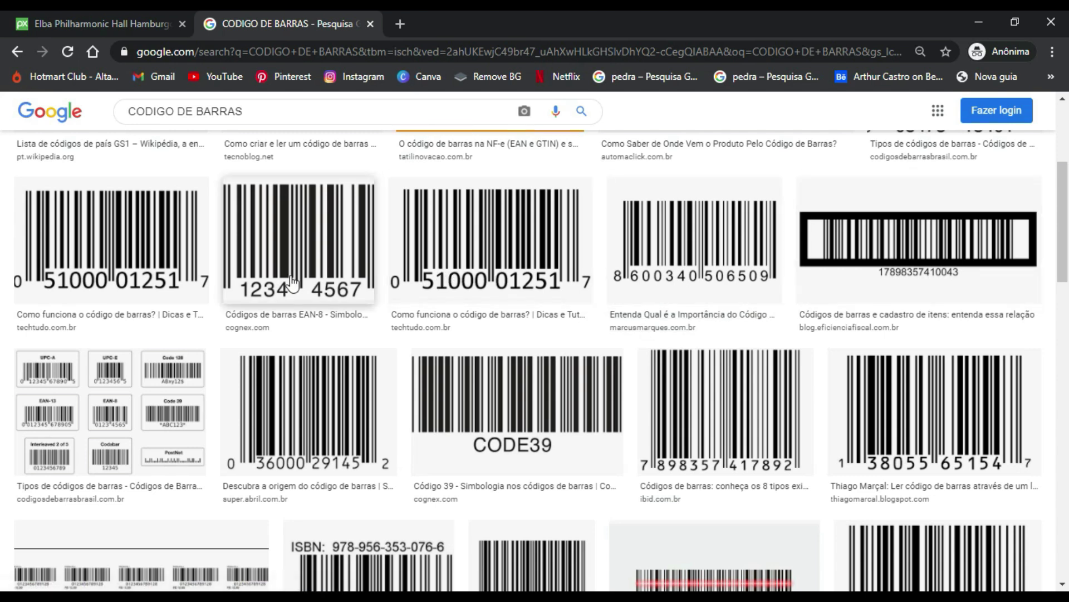
pyautogui.scroll(-4, 404, 371)
pyautogui.scroll(-1, 389, 366)
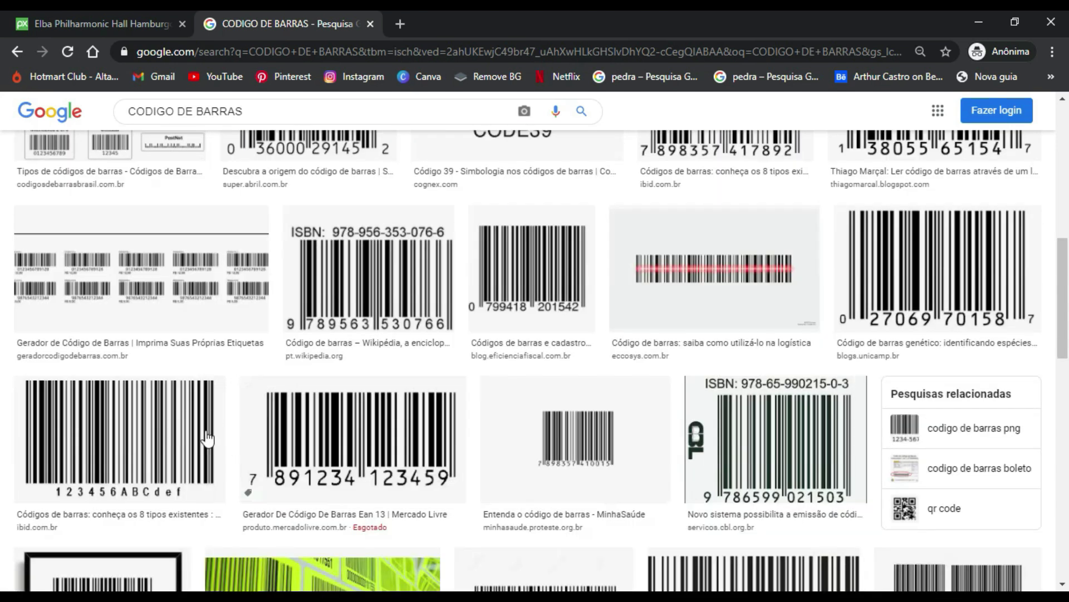
pyautogui.rightClick(141, 445)
pyautogui.click(235, 369)
# - Paste the copied barcode into the poster over the black card
pyautogui.hotkey('alt', 'Tab')
pyautogui.hotkey('ctrl', 'v')
pyautogui.moveTo(440, 341); pyautogui.dragTo(475, 341)
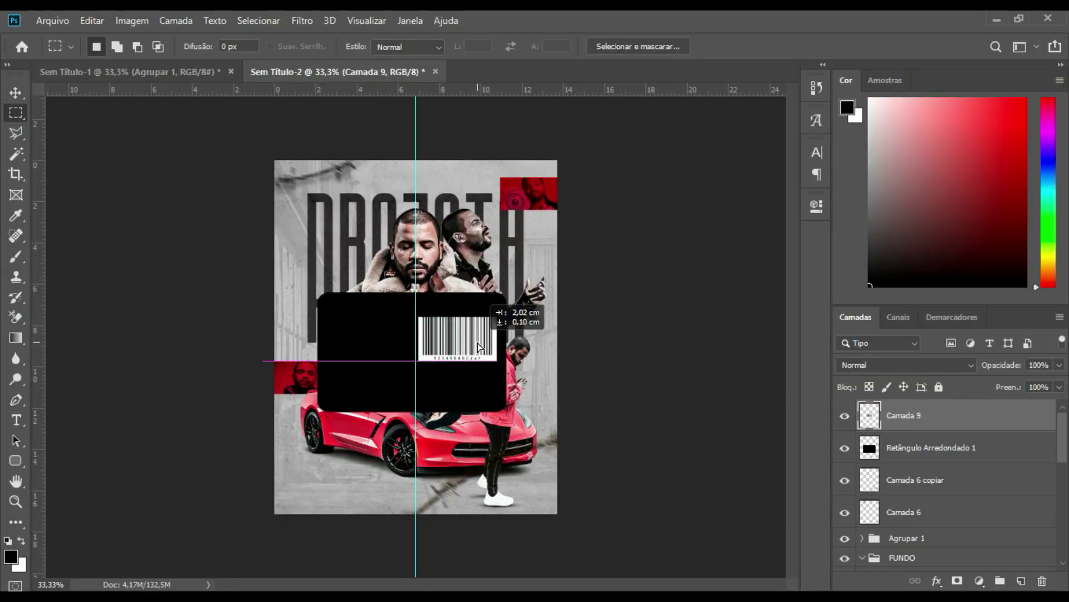
# - Rotate the barcode 90° upright, enlarge it, and set it on the card's right end
pyautogui.hotkey('ctrl', 't')
pyautogui.moveTo(502, 298); pyautogui.dragTo(499, 383)
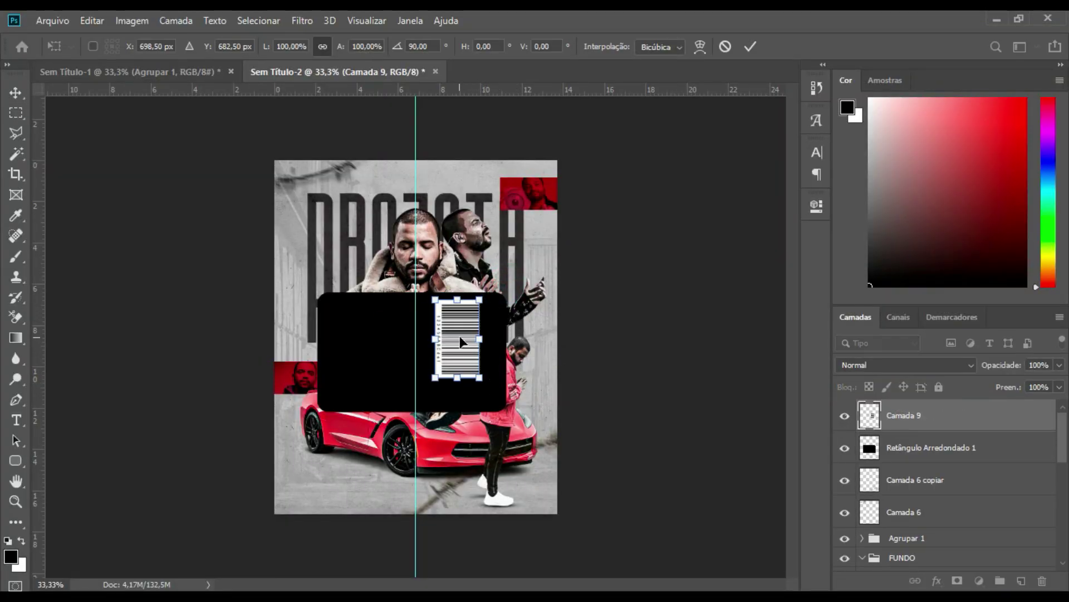
pyautogui.moveTo(457, 336); pyautogui.dragTo(476, 342)
pyautogui.moveTo(447, 383); pyautogui.dragTo(444, 398)
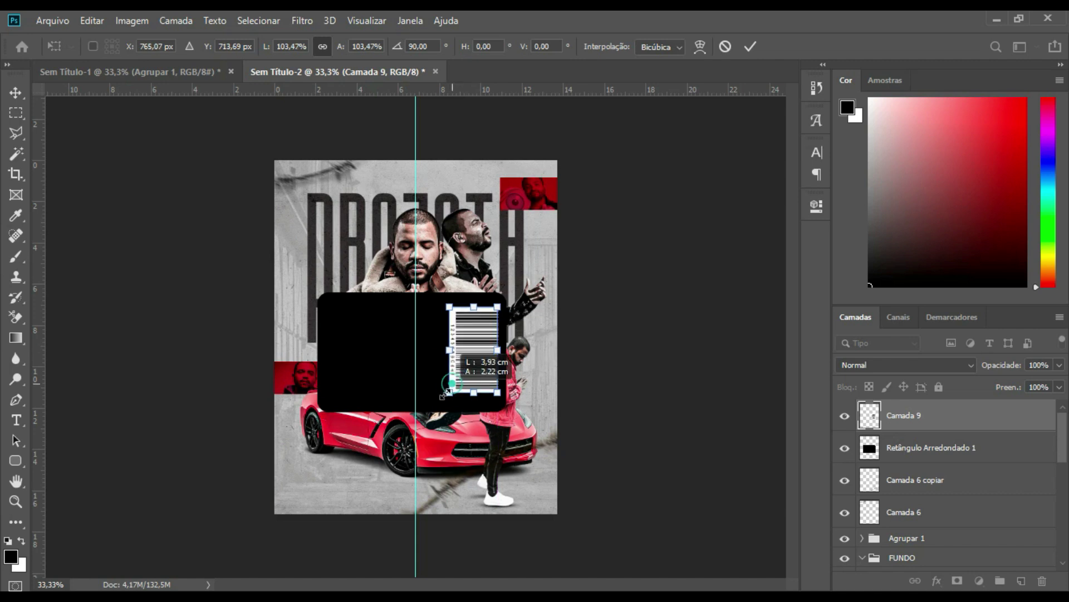
pyautogui.moveTo(470, 337); pyautogui.dragTo(467, 349)
# - Apply the barcode transform and slightly lighten the black card with Hue/Saturation
pyautogui.press('Return')
pyautogui.press('m')
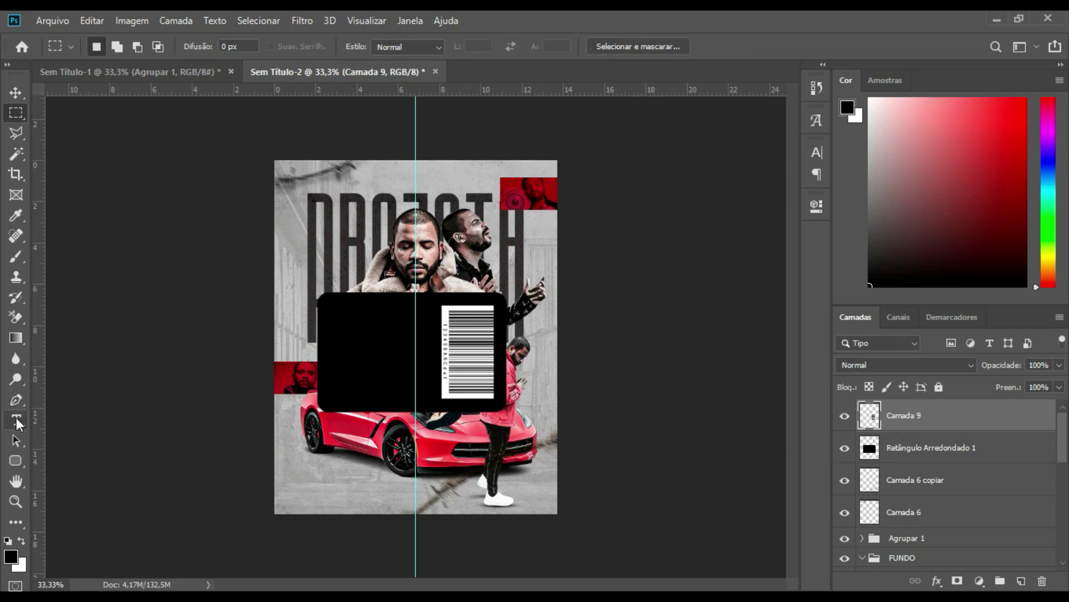
pyautogui.click(914, 449)
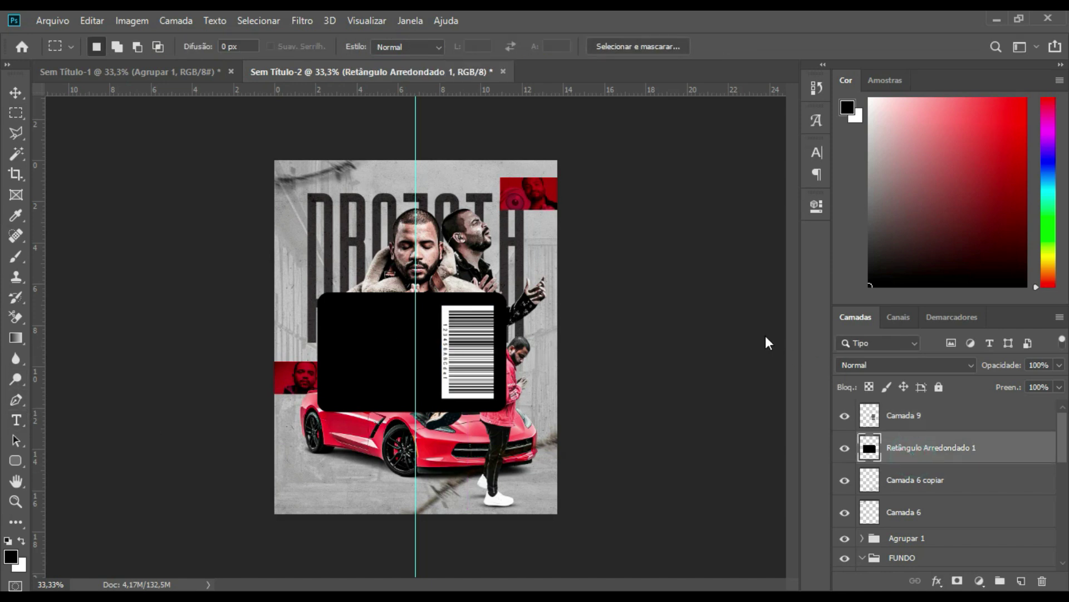
pyautogui.hotkey('ctrl', 'u')
pyautogui.moveTo(806, 279); pyautogui.dragTo(797, 277)
pyautogui.click(967, 122)
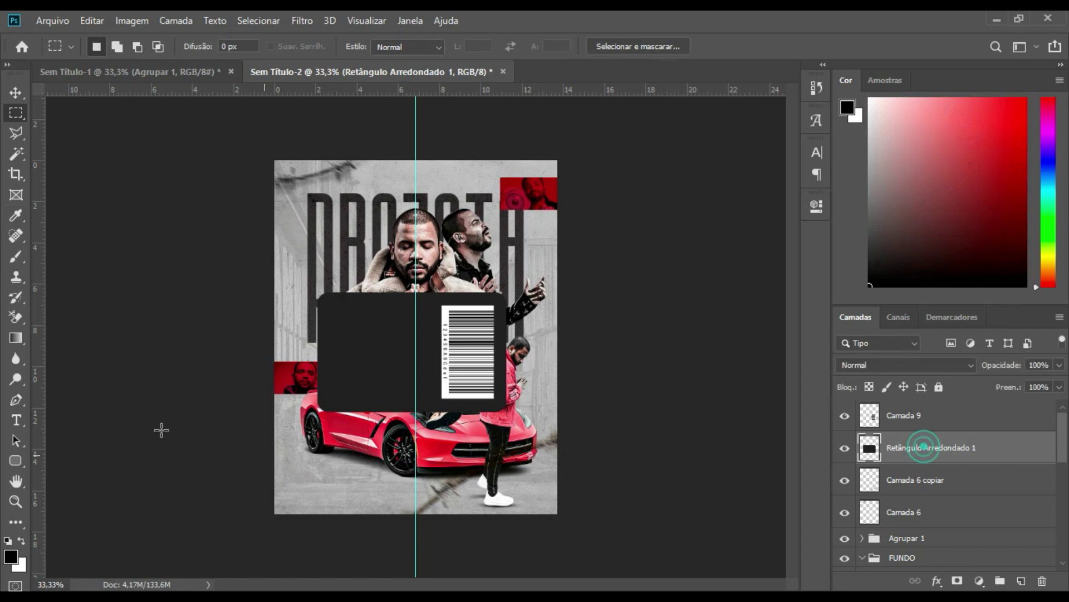
# - Move the card and barcode down together on the poster
pyautogui.click(16, 420)
pyautogui.click(337, 324)
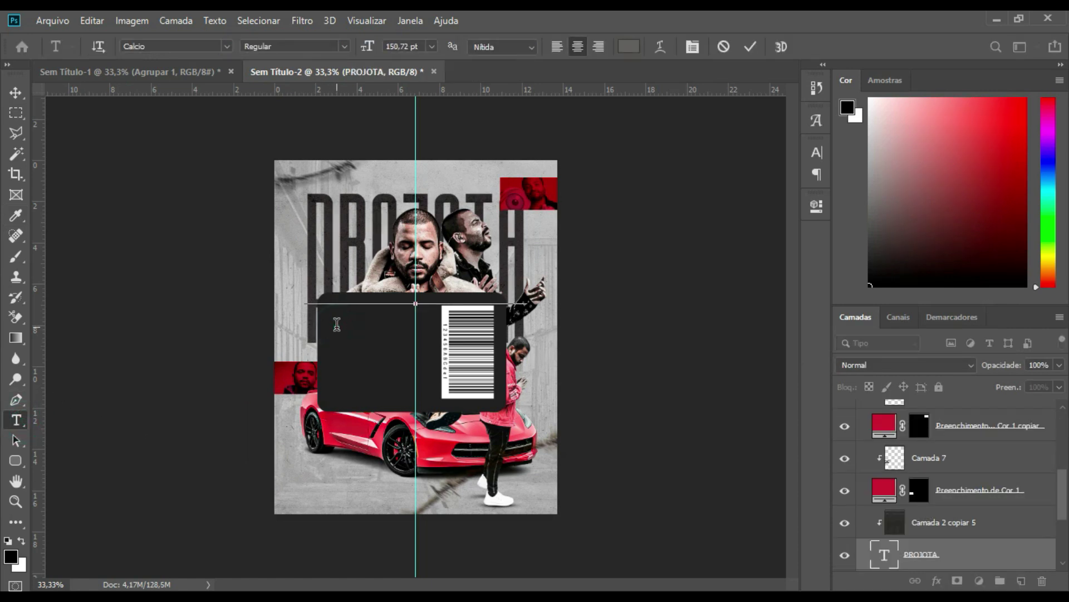
pyautogui.press('Escape')
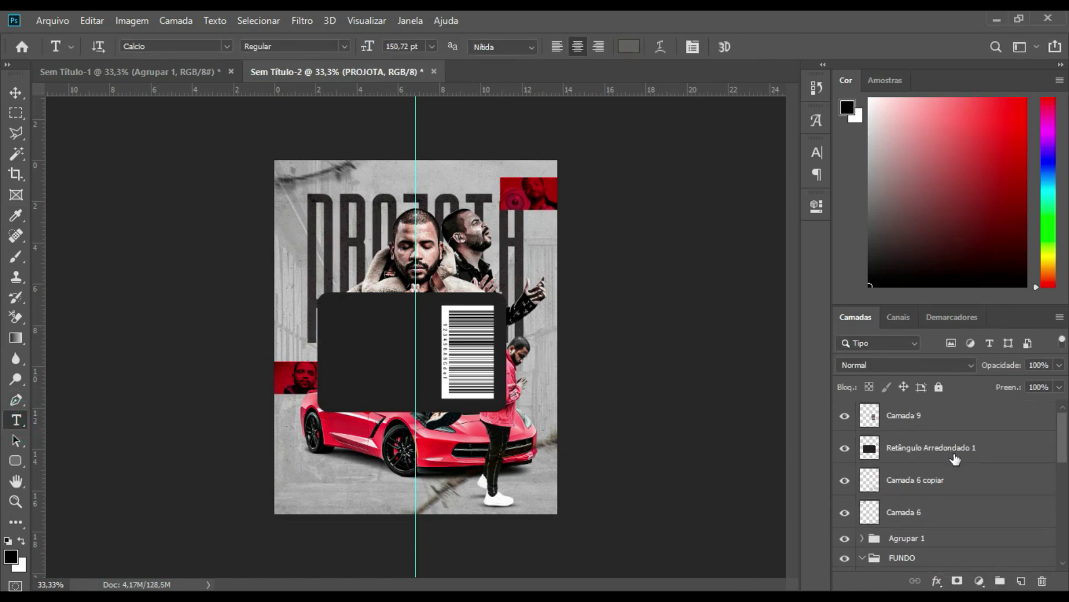
pyautogui.click(927, 448)
pyautogui.keyDown('ctrl'); pyautogui.click(934, 418); pyautogui.keyUp('ctrl')
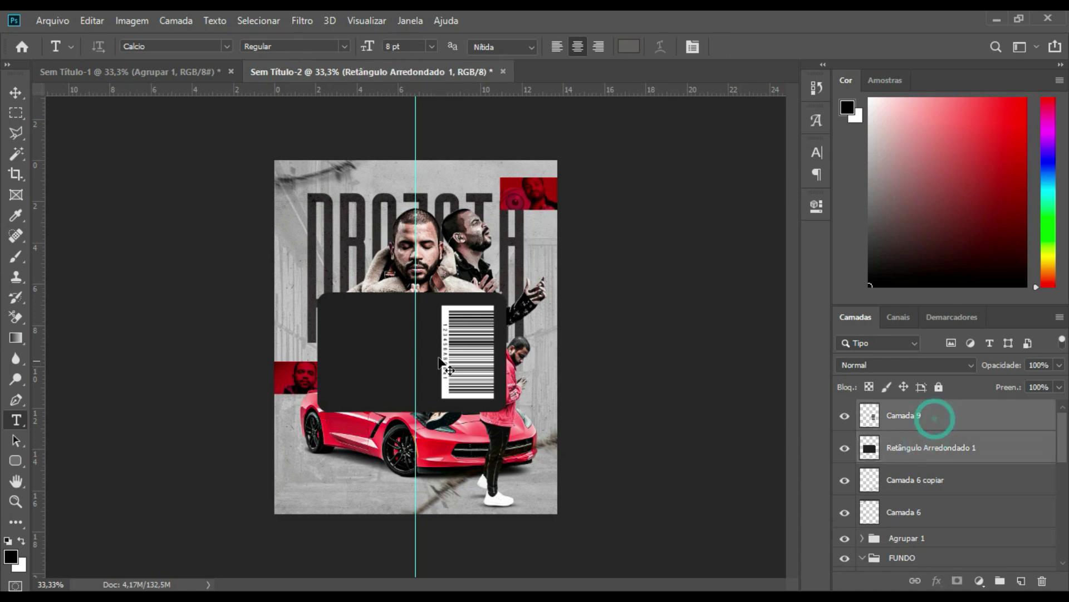
pyautogui.moveTo(443, 354); pyautogui.dragTo(441, 399)
# - Add the MULEQUE text on the card and scale it up to fill it
pyautogui.click(361, 409)
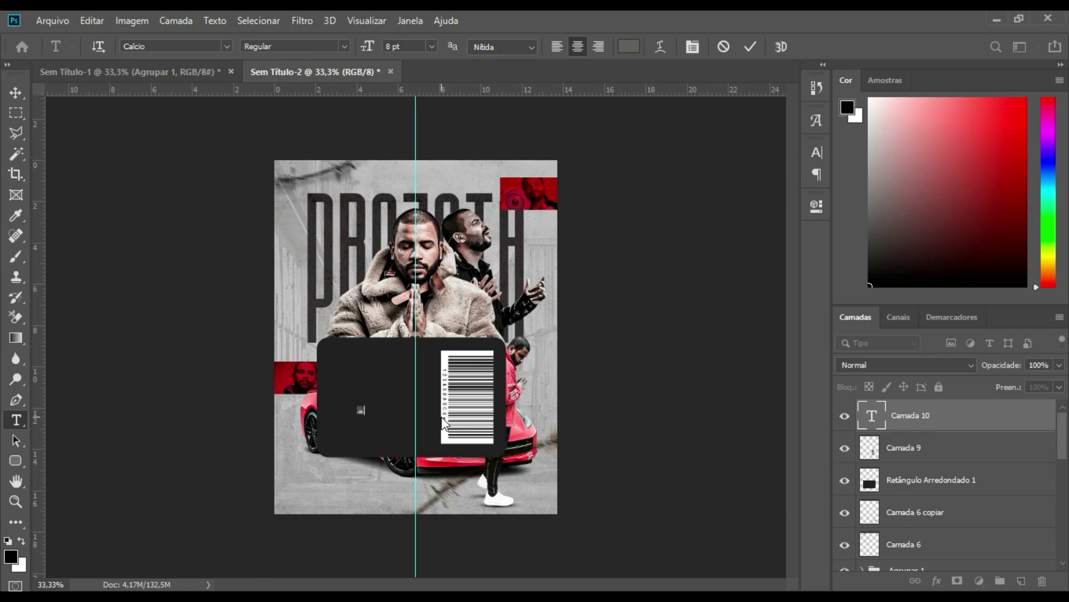
pyautogui.hotkey('ctrl', 'Return')
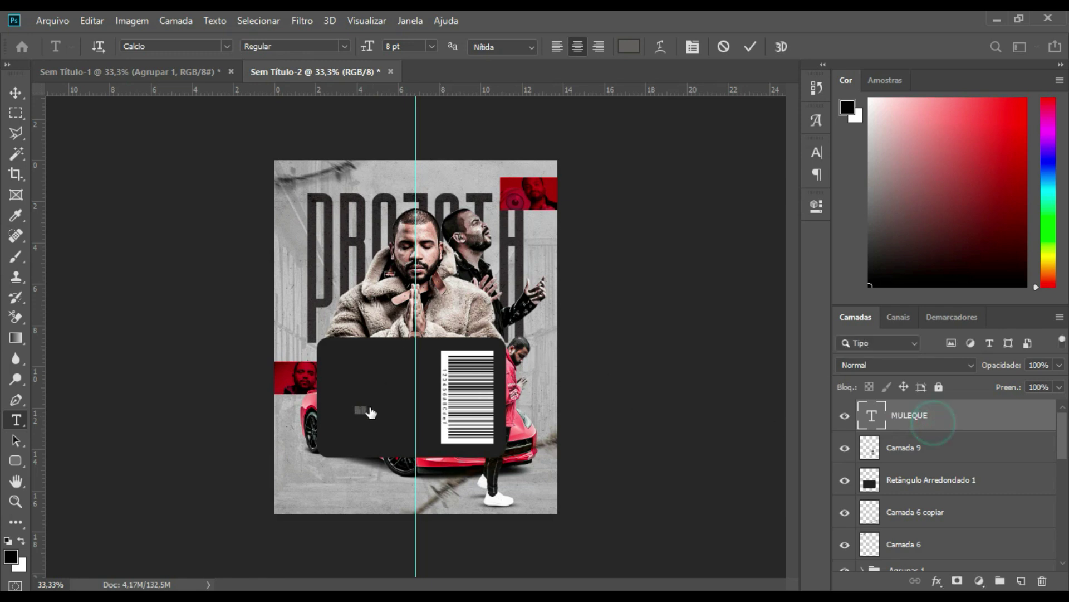
pyautogui.hotkey('ctrl', 't')
pyautogui.moveTo(370, 403); pyautogui.dragTo(454, 355)
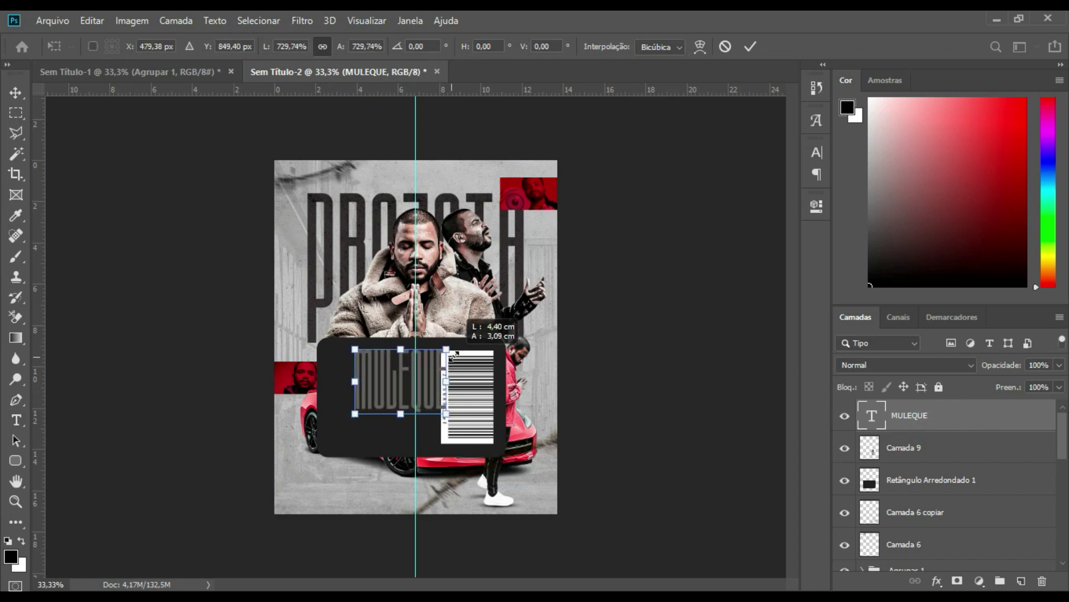
pyautogui.press('Return')
pyautogui.moveTo(446, 397)
pyautogui.mouseDown()
pyautogui.moveTo(418, 395)
pyautogui.moveTo(434, 415)
pyautogui.mouseUp()
pyautogui.hotkey('ctrl', 't')
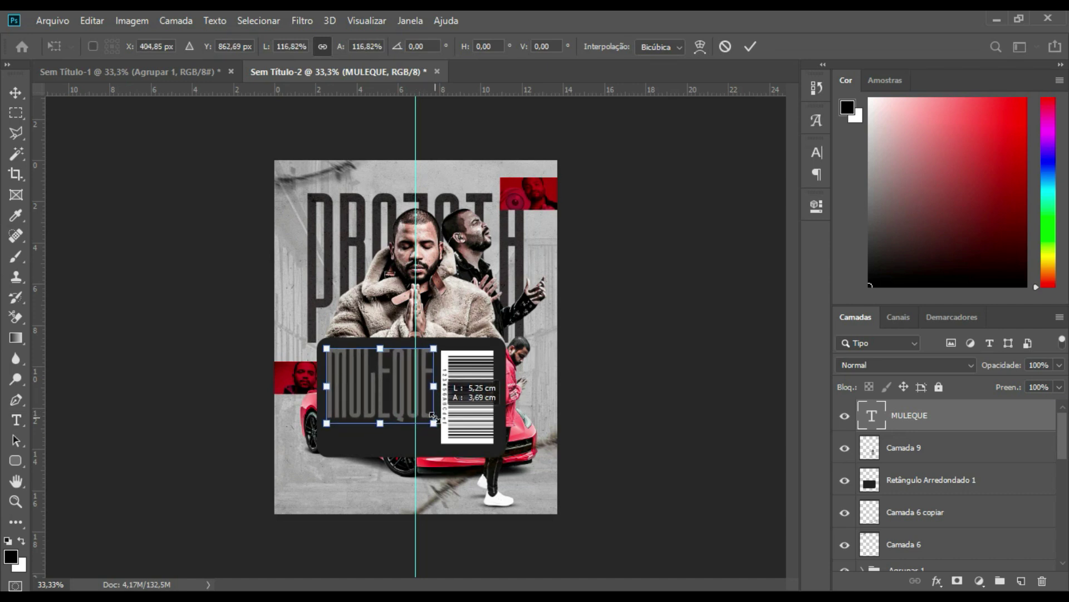
pyautogui.press('Return')
# - Add 'DE VILA' text below MULEQUE, enlarged to match its width
pyautogui.click(346, 440)
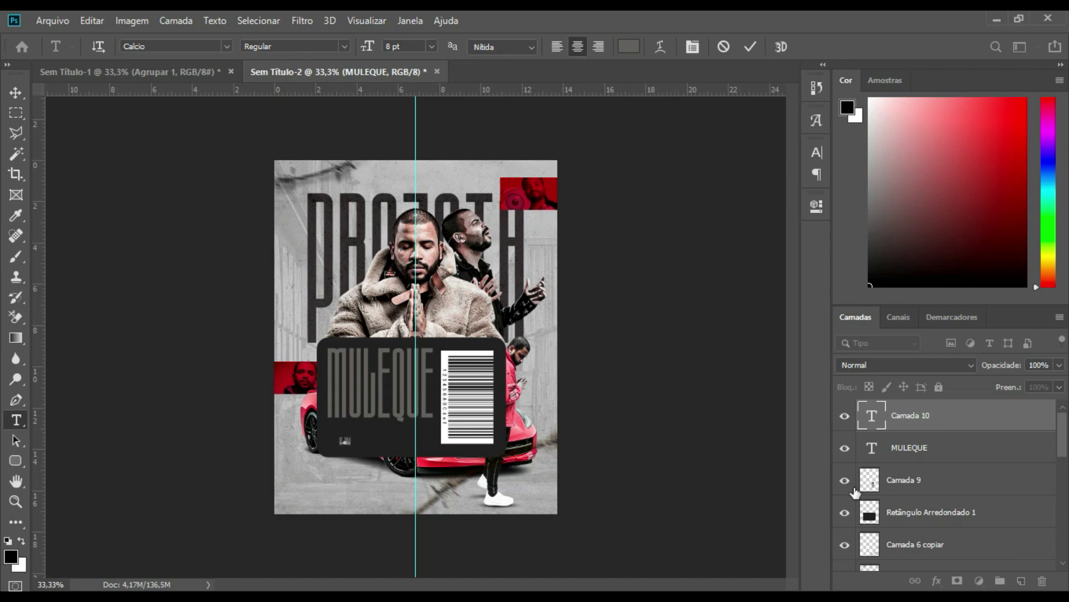
pyautogui.write('DE VILA')
pyautogui.moveTo(362, 448); pyautogui.dragTo(446, 483)
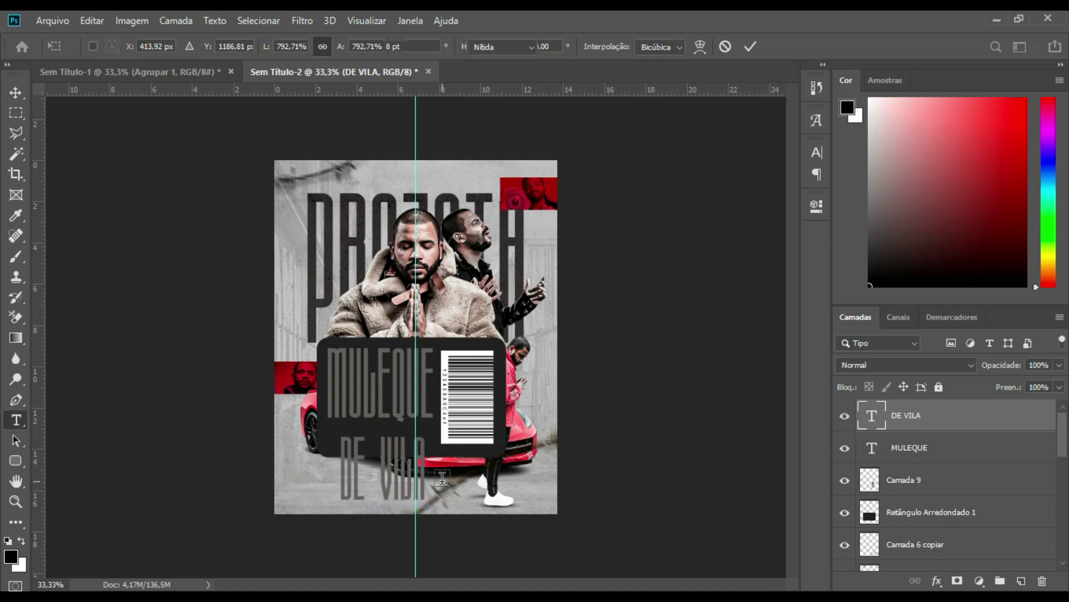
pyautogui.press('Return')
pyautogui.moveTo(389, 460); pyautogui.dragTo(377, 449)
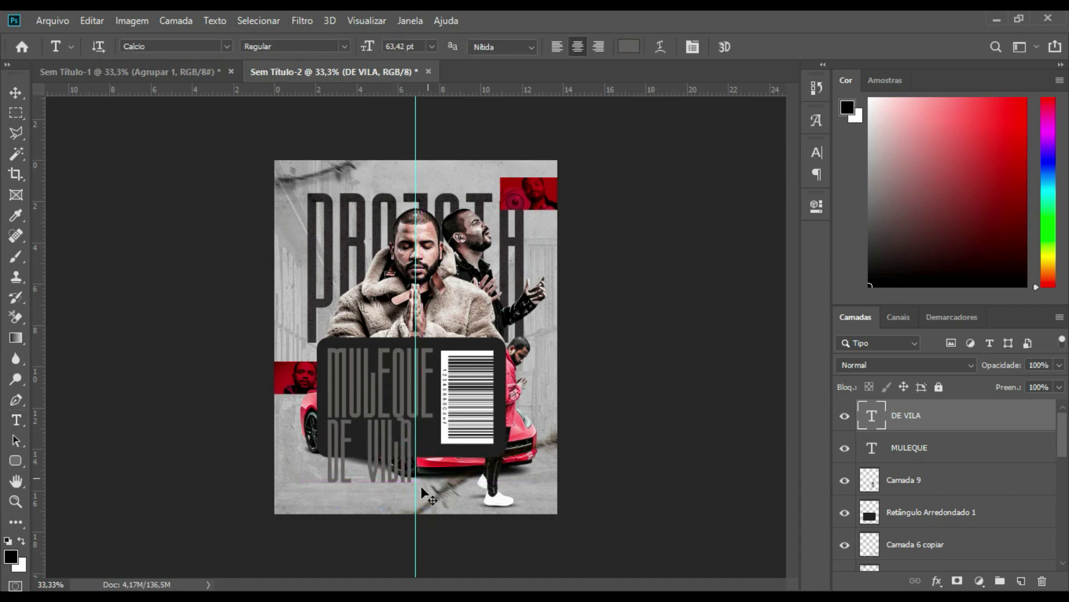
pyautogui.hotkey('ctrl', 't')
pyautogui.moveTo(424, 476); pyautogui.dragTo(446, 492)
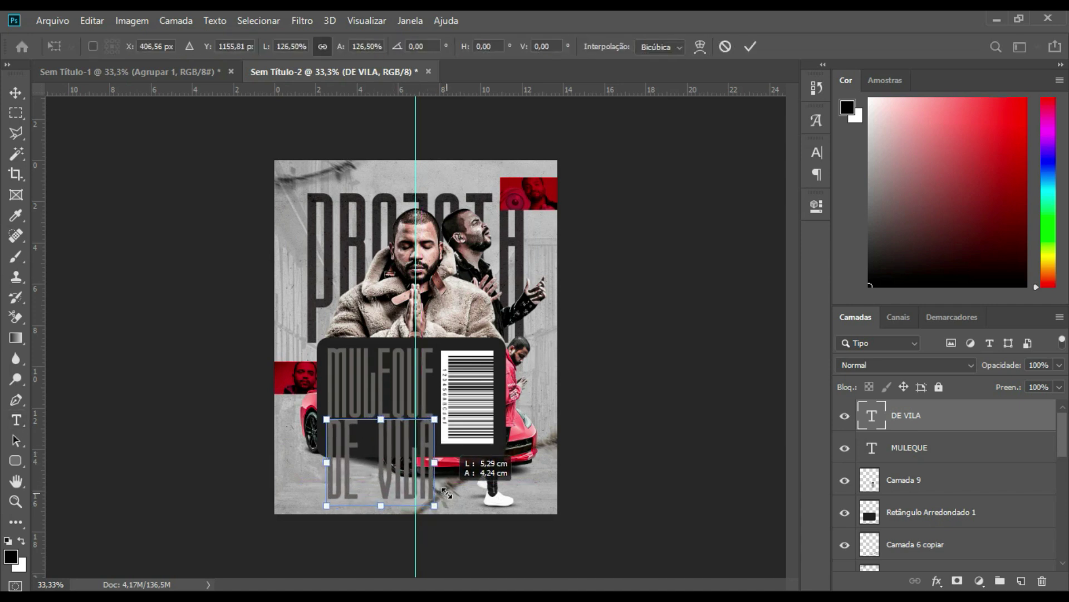
pyautogui.press('Return')
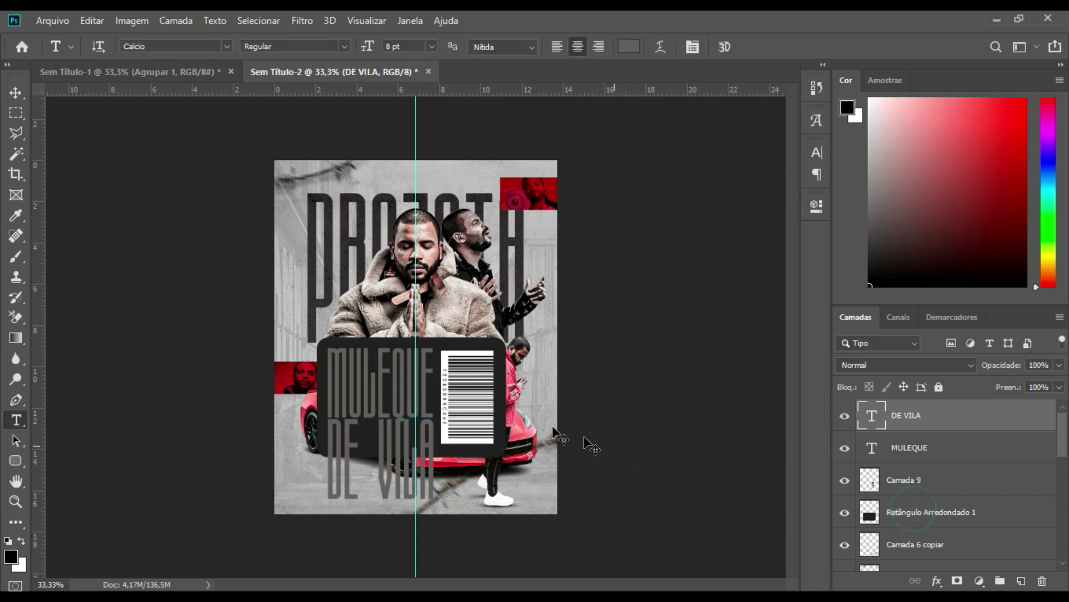
pyautogui.keyDown('ctrl'); pyautogui.click(553, 428); pyautogui.keyUp('ctrl')
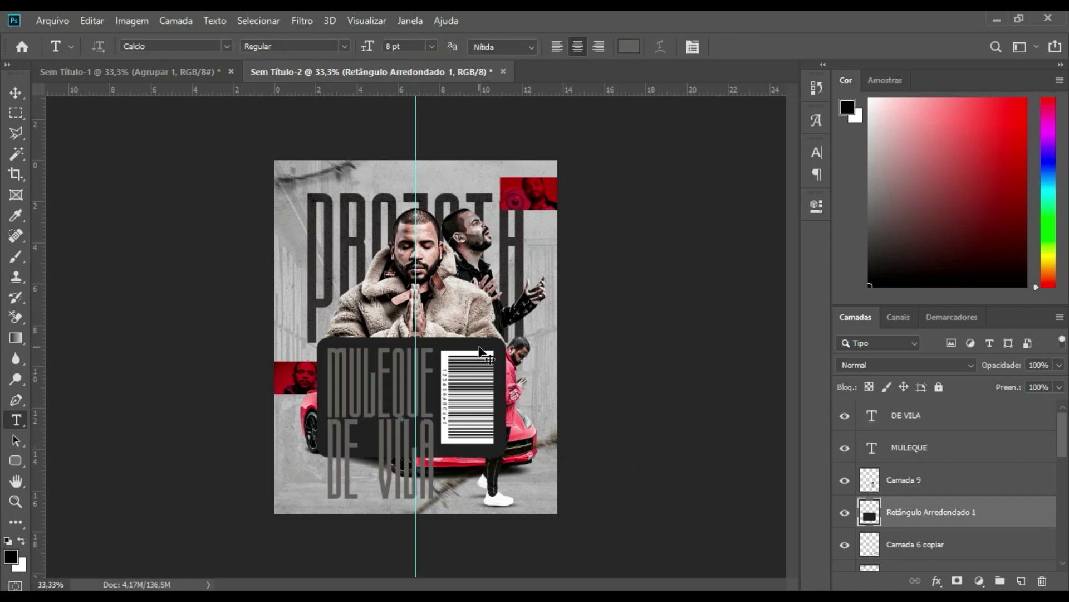
# - Rotate the dark card 90° so it stands upright
pyautogui.keyDown('ctrl'); pyautogui.click(912, 486); pyautogui.keyUp('ctrl')
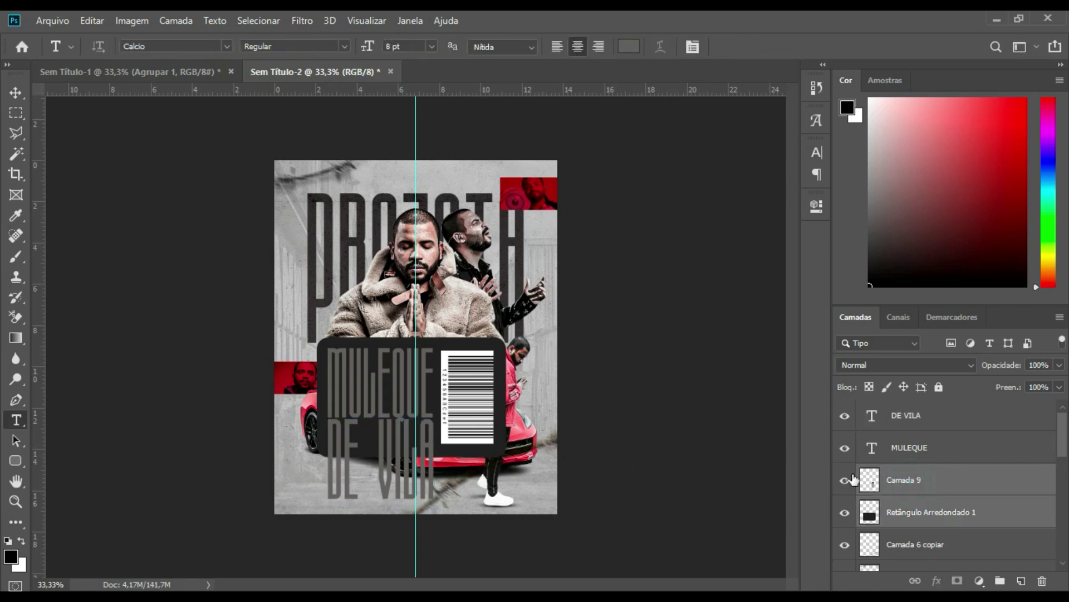
pyautogui.click(917, 447)
pyautogui.keyDown('ctrl'); pyautogui.click(921, 421); pyautogui.keyUp('ctrl')
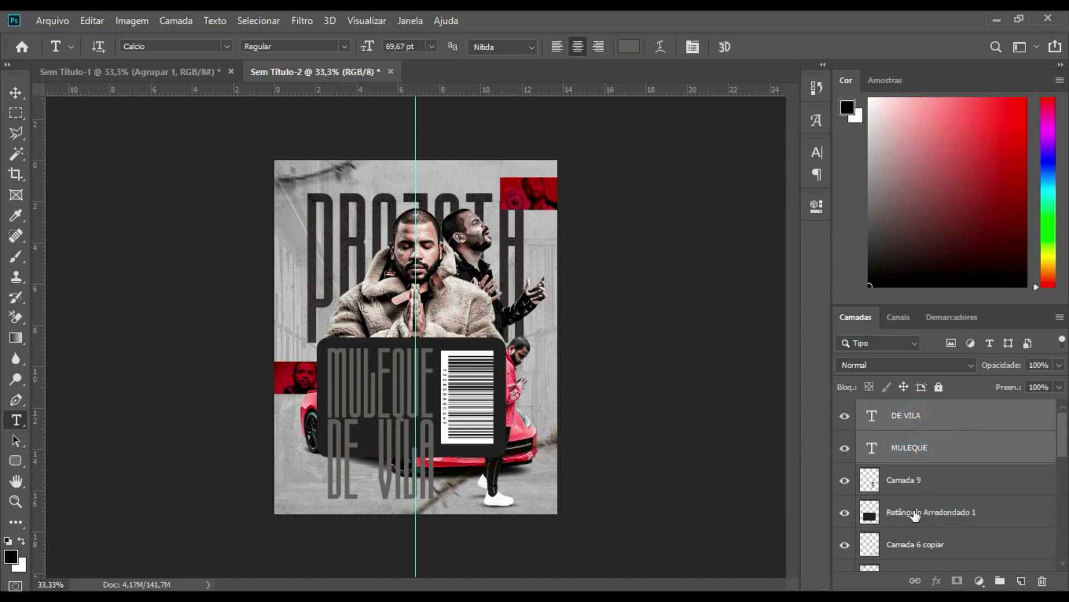
pyautogui.click(914, 511)
pyautogui.hotkey('ctrl', 't')
pyautogui.moveTo(493, 337); pyautogui.dragTo(484, 445)
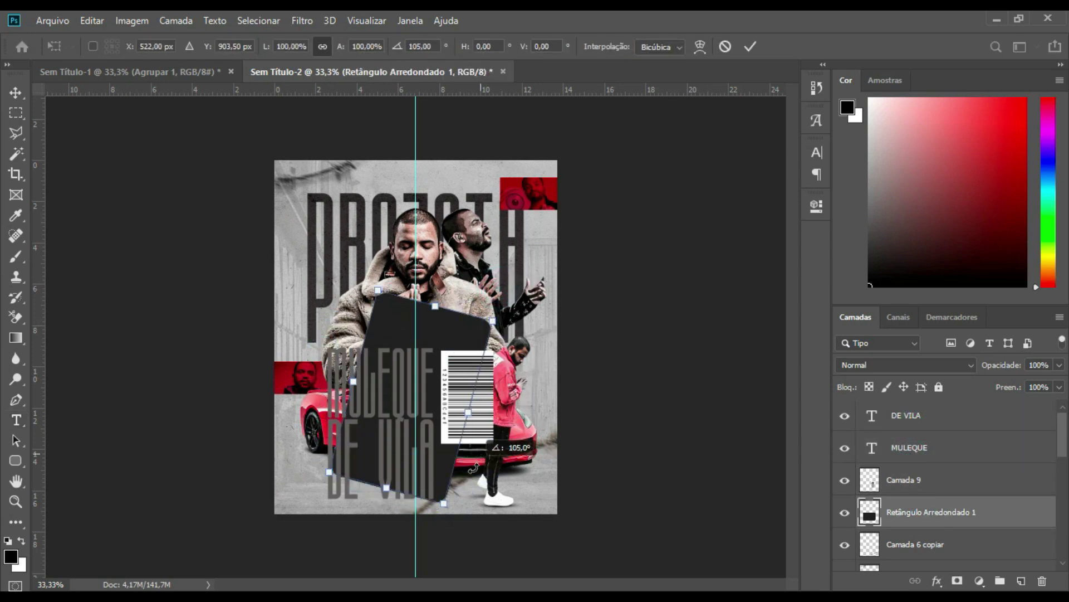
pyautogui.press('Return')
pyautogui.press('t')
# - Move and resize MULEQUE and DE VILA together to fit inside the upright card
pyautogui.click(920, 448)
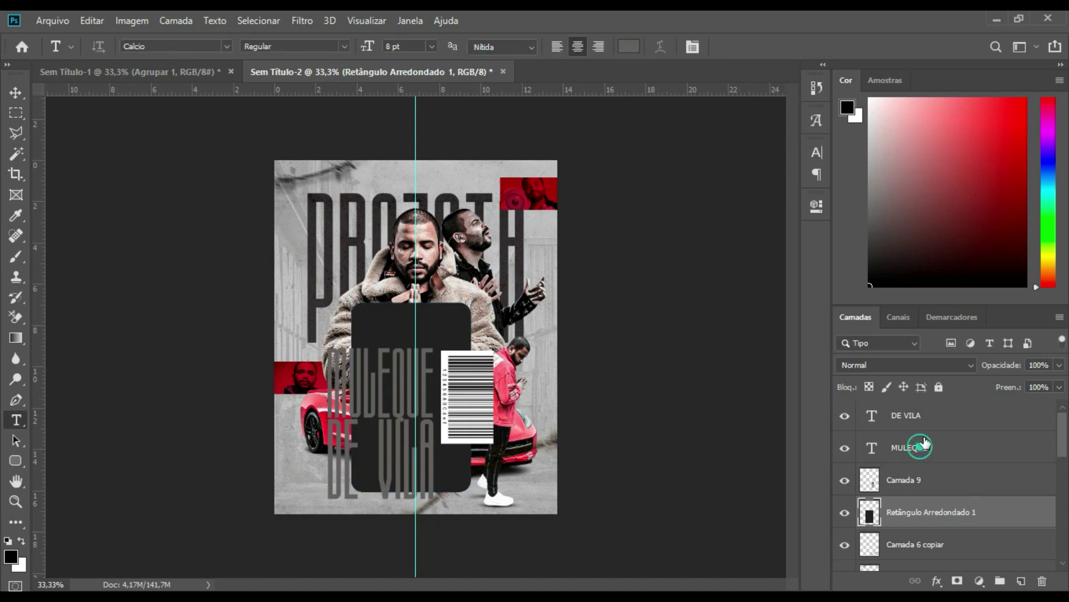
pyautogui.keyDown('ctrl'); pyautogui.click(926, 424); pyautogui.keyUp('ctrl')
pyautogui.moveTo(381, 423); pyautogui.dragTo(411, 385)
pyautogui.hotkey('ctrl', 't')
pyautogui.moveTo(466, 306); pyautogui.dragTo(428, 338)
pyautogui.moveTo(457, 452); pyautogui.dragTo(464, 461)
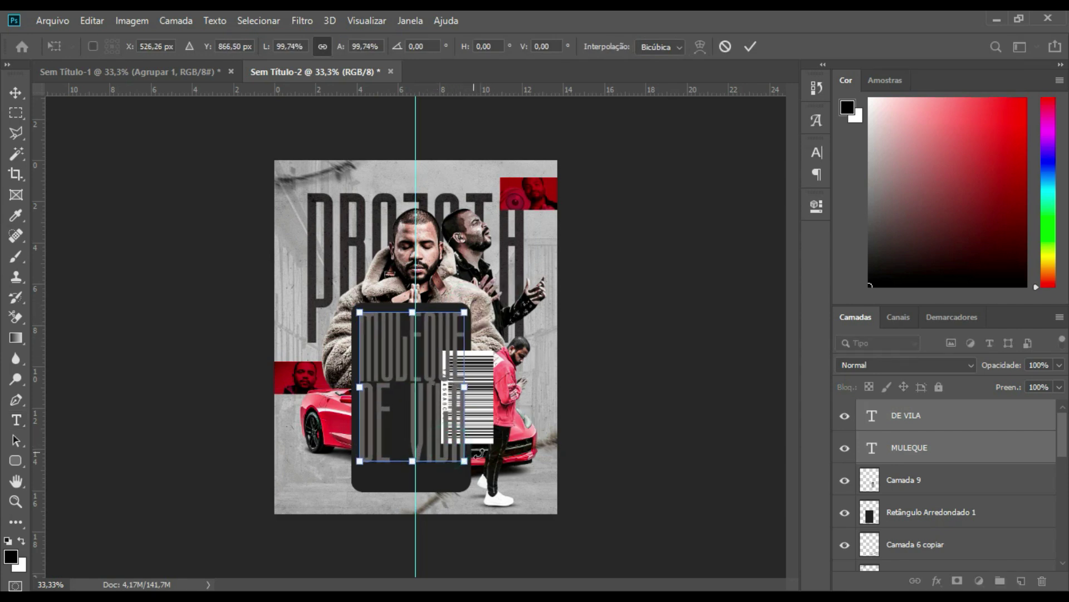
pyautogui.press('Return')
# - Stretch the card's bottom edge further down
pyautogui.click(930, 512)
pyautogui.hotkey('ctrl', 't')
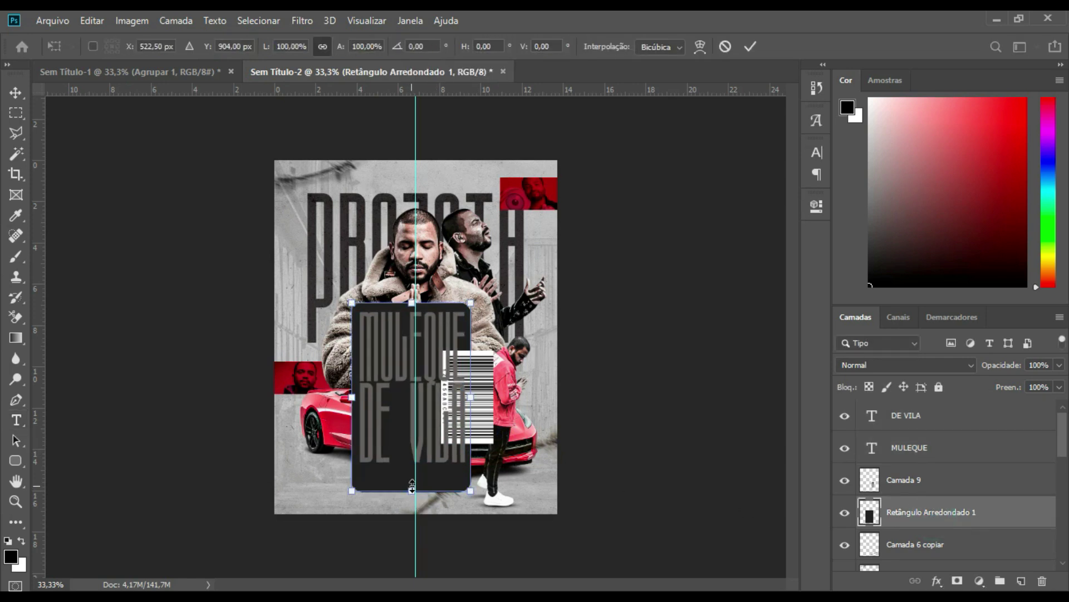
pyautogui.moveTo(412, 488); pyautogui.dragTo(412, 537)
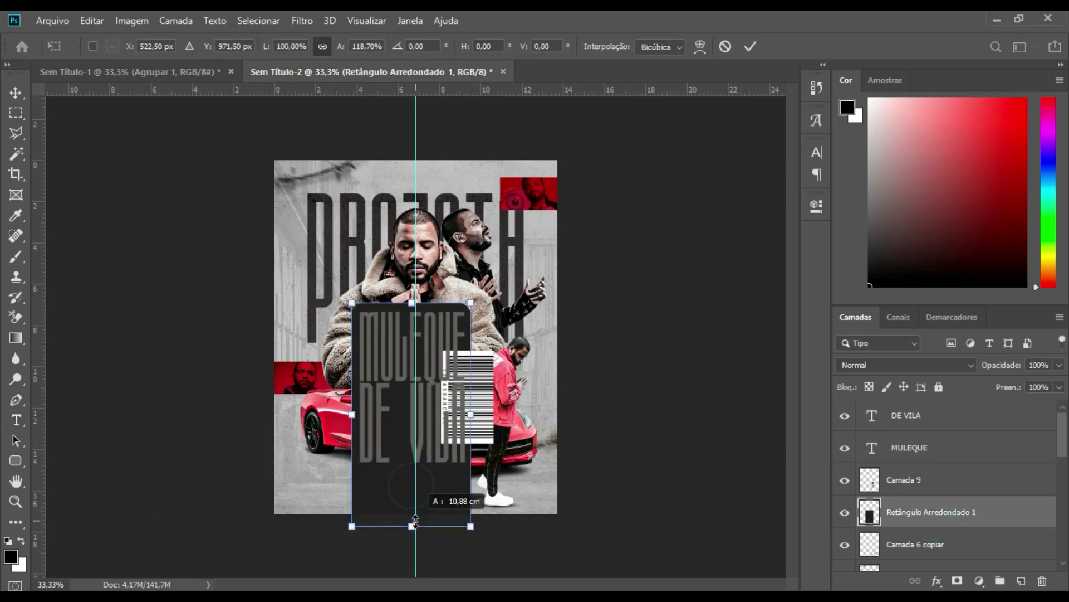
pyautogui.press('Return')
# - Lay the barcode horizontally along the card's bottom, widened to span the card
pyautogui.click(914, 483)
pyautogui.hotkey('ctrl', 't')
pyautogui.moveTo(515, 321)
pyautogui.mouseDown()
pyautogui.moveTo(408, 344)
pyautogui.moveTo(398, 361)
pyautogui.mouseUp()
pyautogui.moveTo(494, 390); pyautogui.dragTo(441, 491)
pyautogui.moveTo(366, 476); pyautogui.dragTo(364, 466)
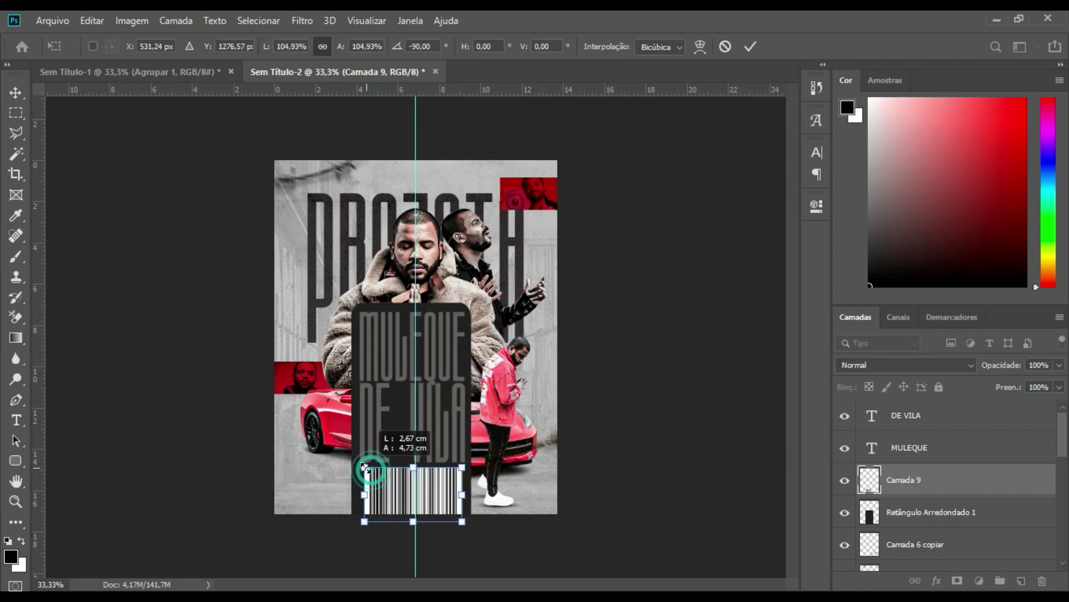
pyautogui.moveTo(461, 521); pyautogui.dragTo(463, 524)
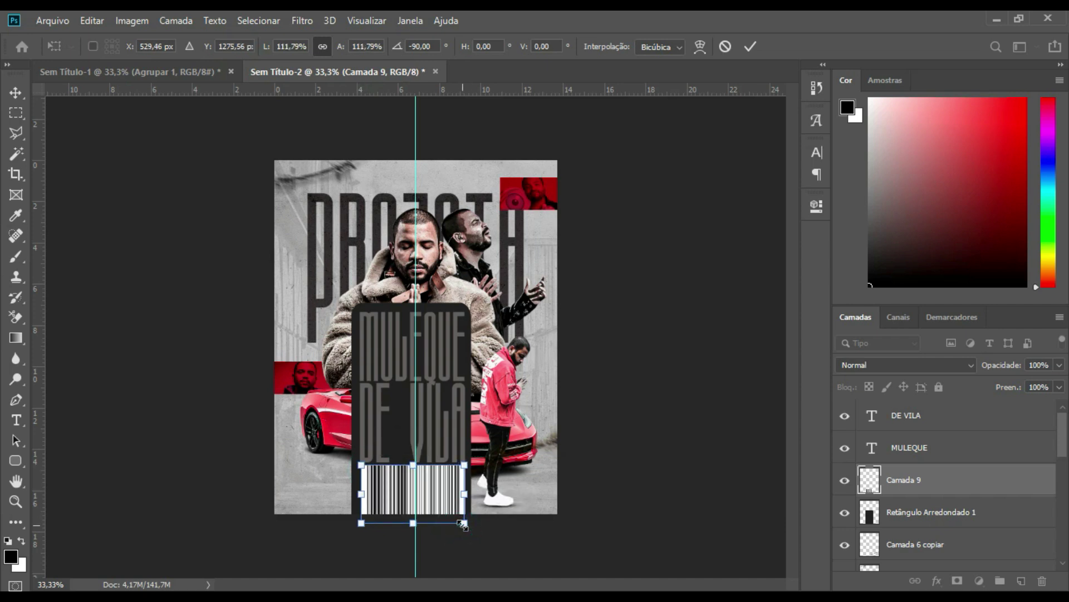
pyautogui.press('Return')
pyautogui.press('t')
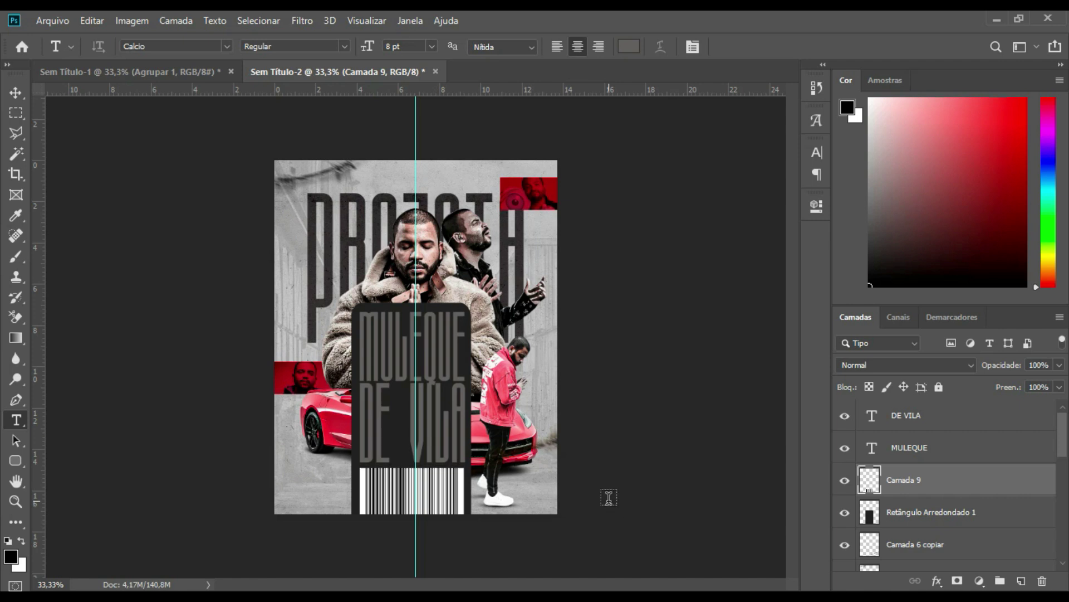
# - Move the card, title and barcode higher up, nudging the title slightly left
pyautogui.keyDown('ctrl'); pyautogui.click(931, 510); pyautogui.keyUp('ctrl')
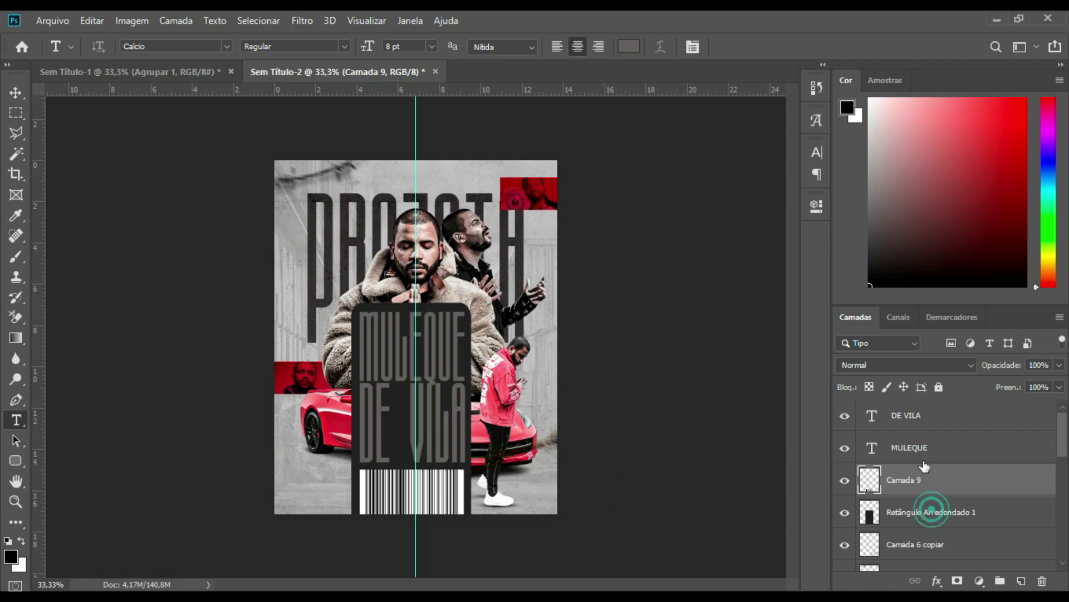
pyautogui.keyDown('ctrl'); pyautogui.click(919, 446); pyautogui.keyUp('ctrl')
pyautogui.keyDown('ctrl'); pyautogui.click(919, 414); pyautogui.keyUp('ctrl')
pyautogui.moveTo(432, 420); pyautogui.dragTo(441, 350)
pyautogui.click(922, 423)
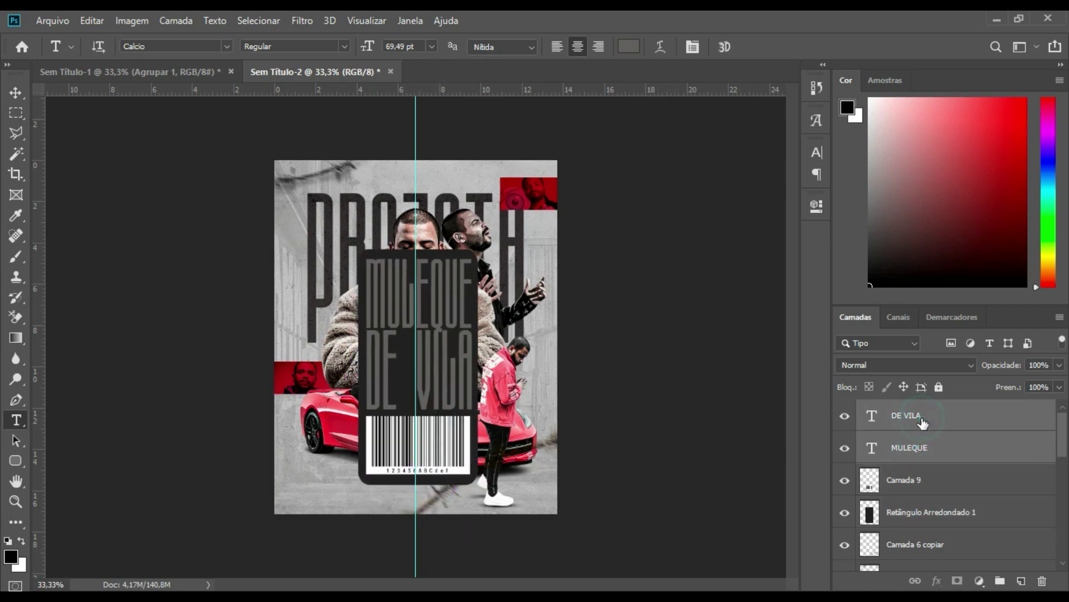
pyautogui.hotkey('ctrl', 'Left')
pyautogui.hotkey('ctrl', 'Left')
pyautogui.hotkey('ctrl', 'Left')
pyautogui.hotkey('ctrl', 'Left')
pyautogui.hotkey('ctrl', 'Left')
pyautogui.hotkey('ctrl', 'Left')
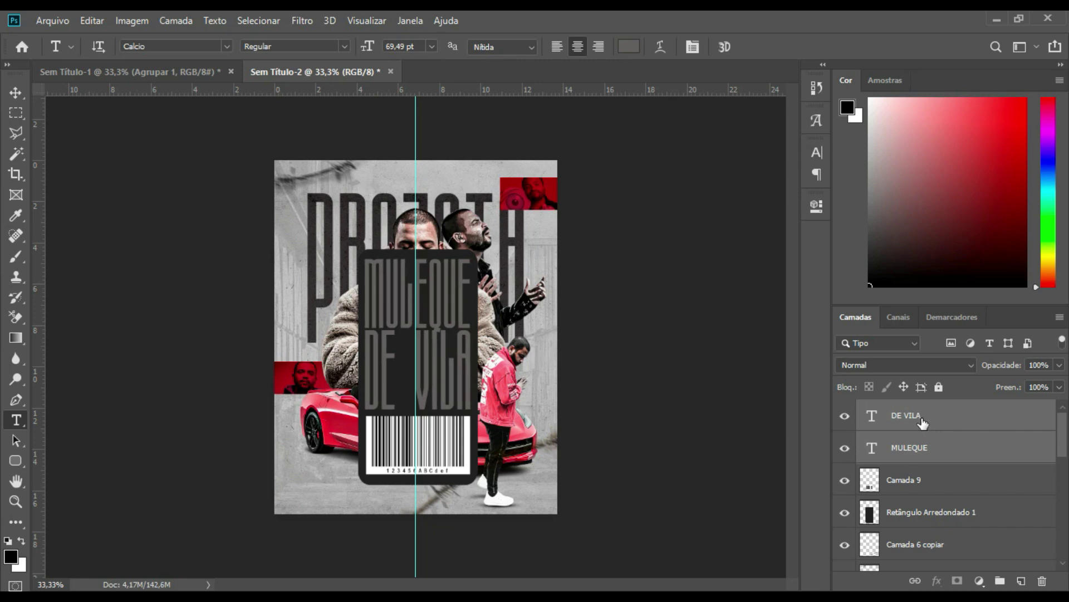
pyautogui.click(901, 486)
pyautogui.hotkey('ctrl', 'Left')
pyautogui.hotkey('ctrl', 'Left')
pyautogui.hotkey('ctrl', 'Left')
pyautogui.hotkey('ctrl', 'Left')
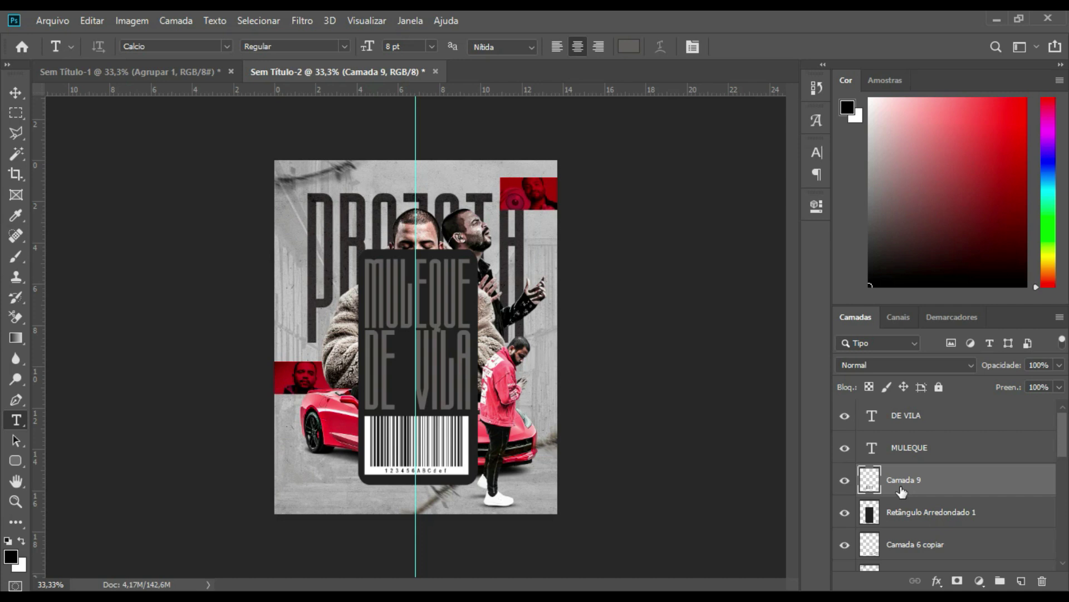
# - Merge the DE VILA, MULEQUE, barcode and card layers into one smart object
pyautogui.click(933, 420)
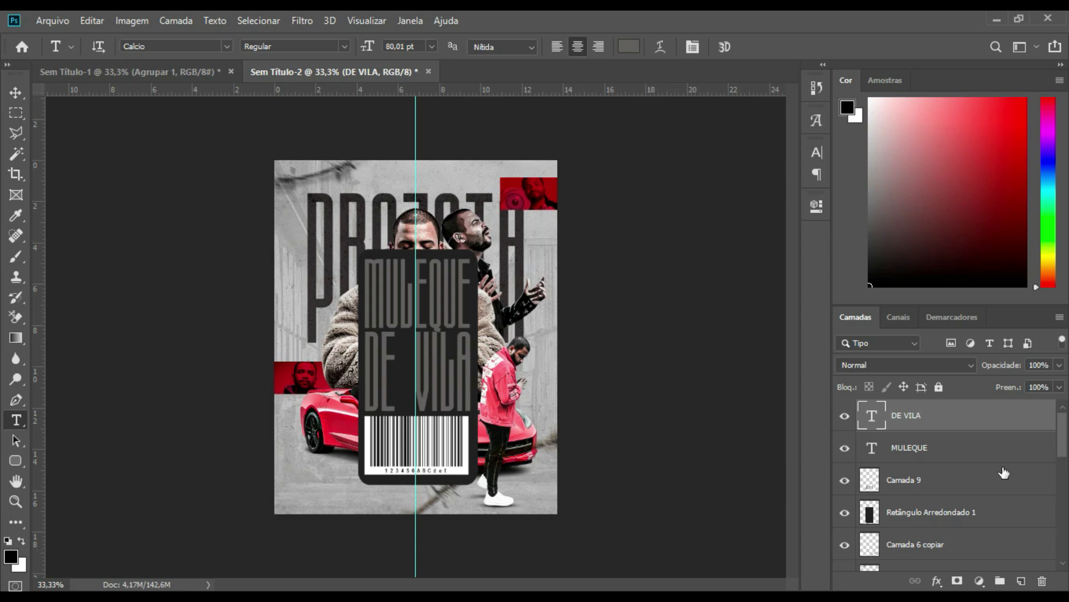
pyautogui.keyDown('ctrl'); pyautogui.click(925, 450); pyautogui.keyUp('ctrl')
pyautogui.keyDown('ctrl'); pyautogui.click(922, 481); pyautogui.keyUp('ctrl')
pyautogui.keyDown('ctrl'); pyautogui.click(921, 511); pyautogui.keyUp('ctrl')
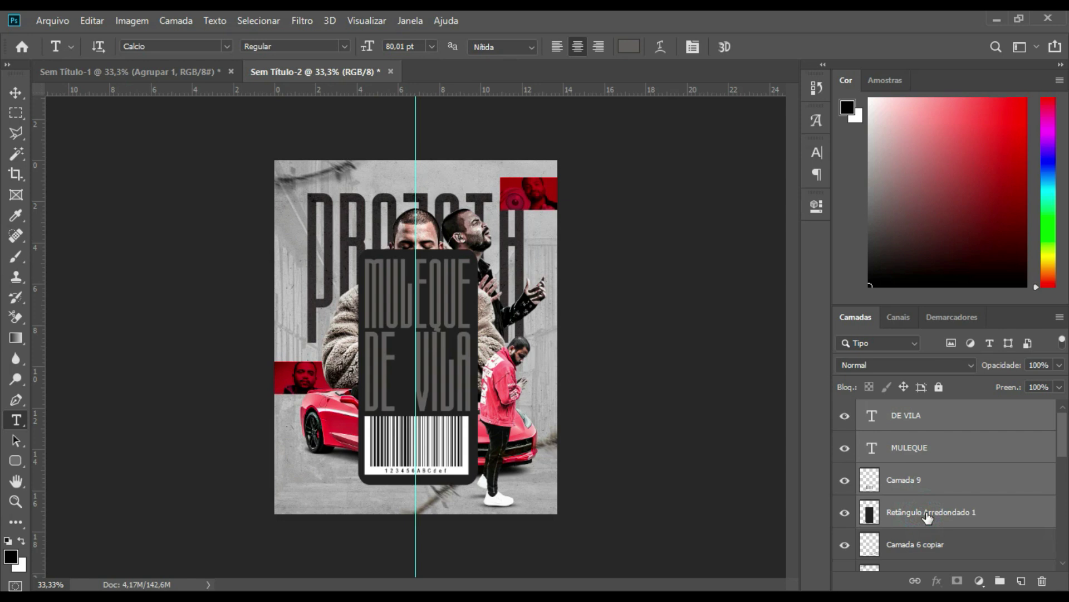
pyautogui.rightClick(920, 513)
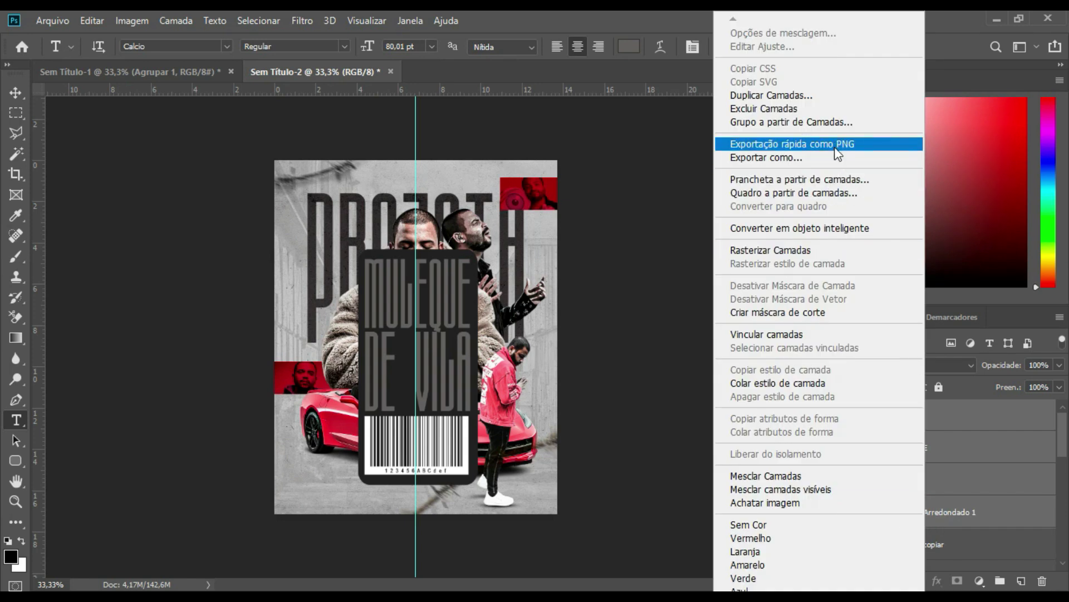
pyautogui.click(846, 229)
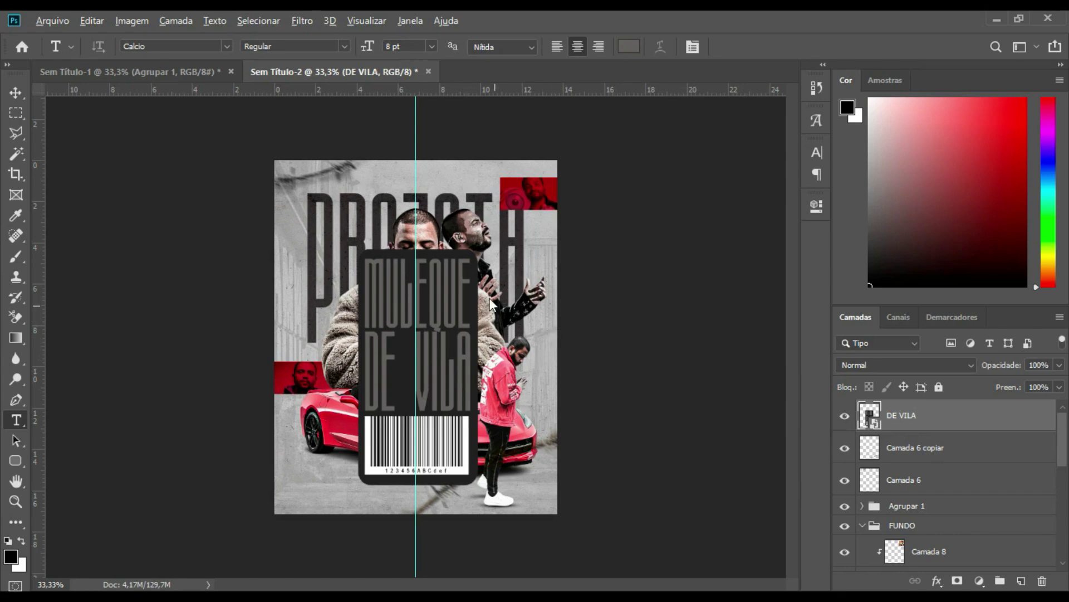
# - Search Google Images for 'TEXTURE PLATIC'
pyautogui.hotkey('alt', 'Tab')
pyautogui.tripleClick(306, 113)
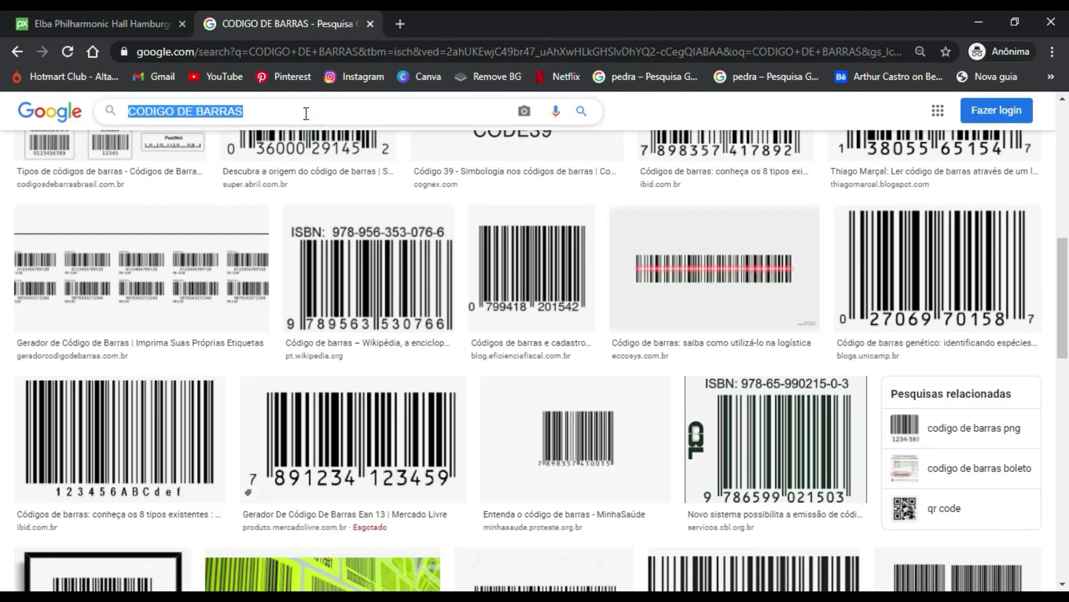
pyautogui.write('TEXTURE PLATIC')
pyautogui.press('Return')
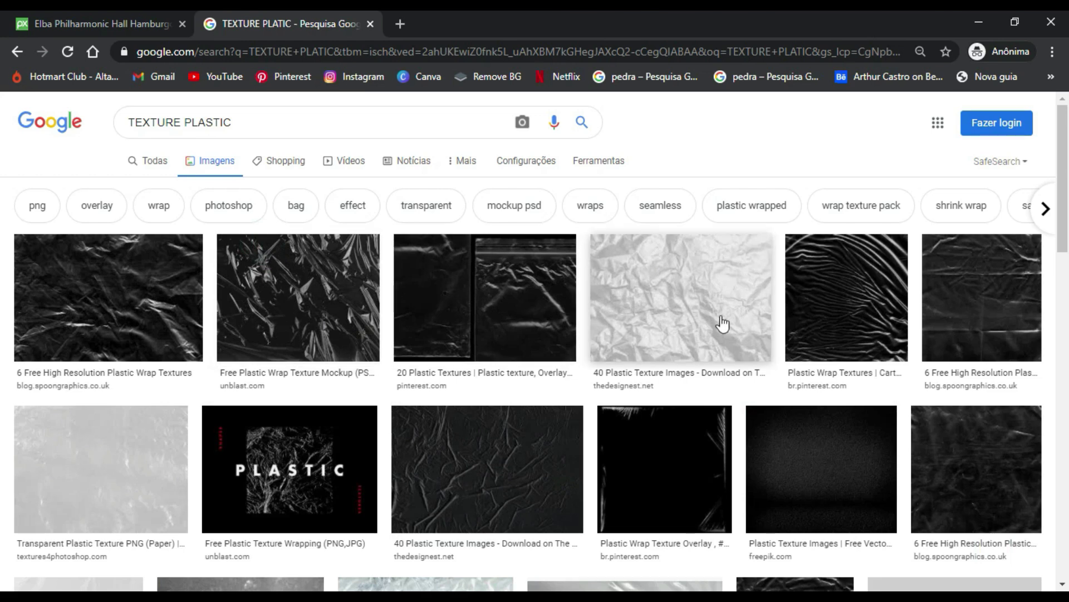
# - Open the large preview of the Environment Textures dark crumpled plastic image
pyautogui.scroll(-1, 723, 324)
pyautogui.scroll(-1, 736, 311)
pyautogui.scroll(-2, 574, 330)
pyautogui.scroll(-1, 638, 315)
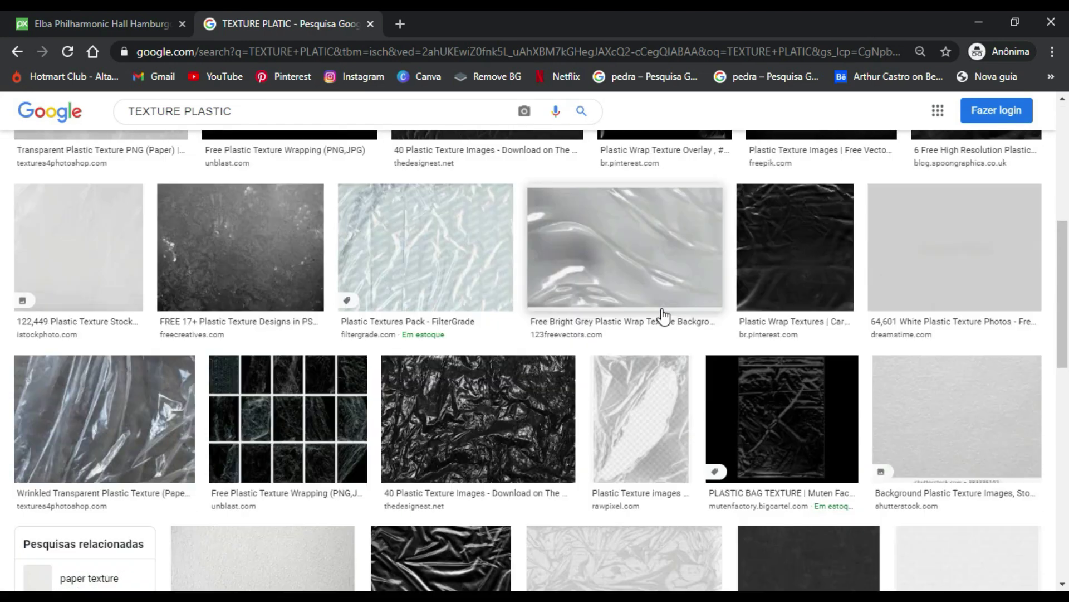
pyautogui.scroll(-5, 215, 334)
pyautogui.scroll(4, 195, 337)
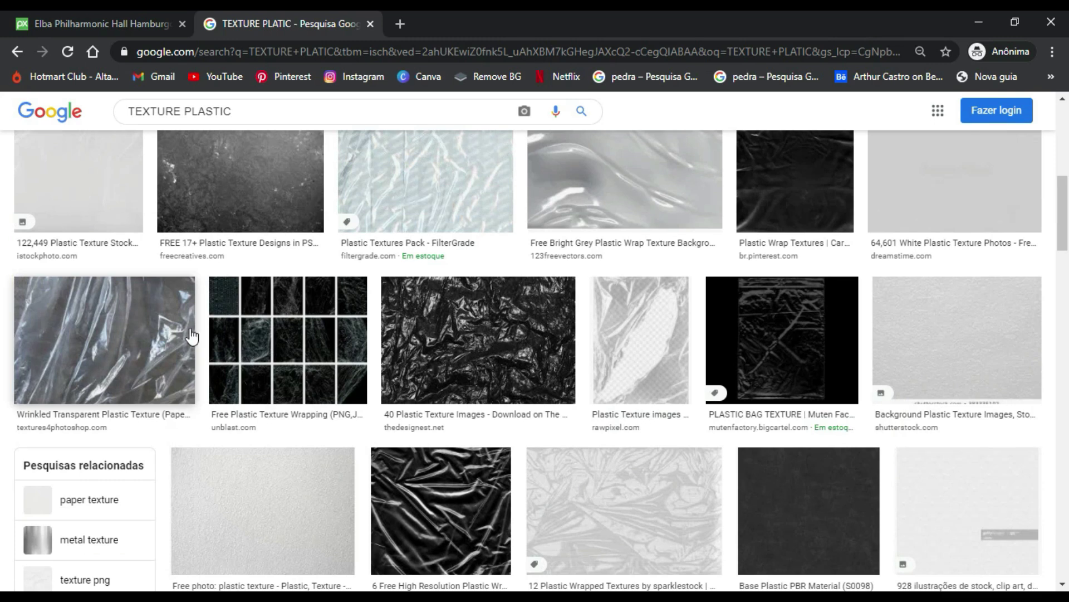
pyautogui.scroll(-3, 672, 284)
pyautogui.scroll(3, 673, 287)
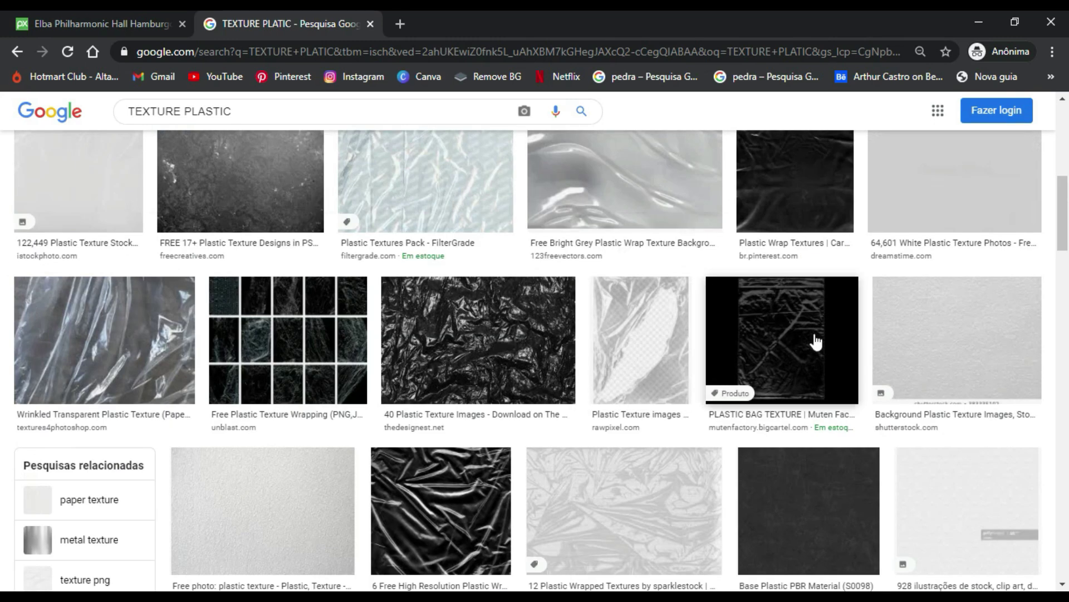
pyautogui.scroll(-4, 563, 340)
pyautogui.scroll(-4, 563, 329)
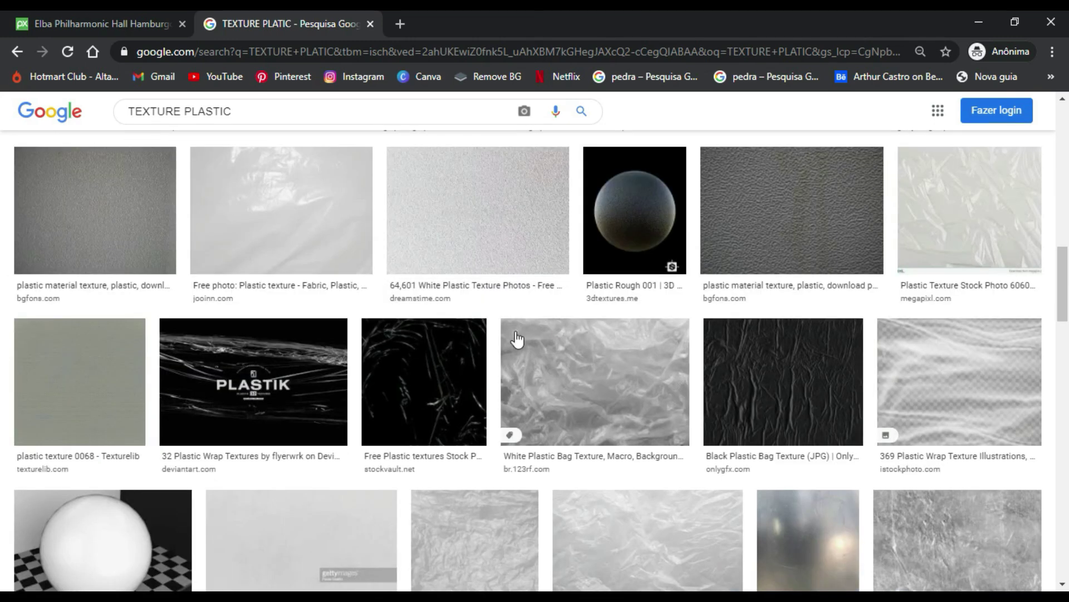
pyautogui.scroll(-3, 437, 348)
pyautogui.scroll(3, 440, 346)
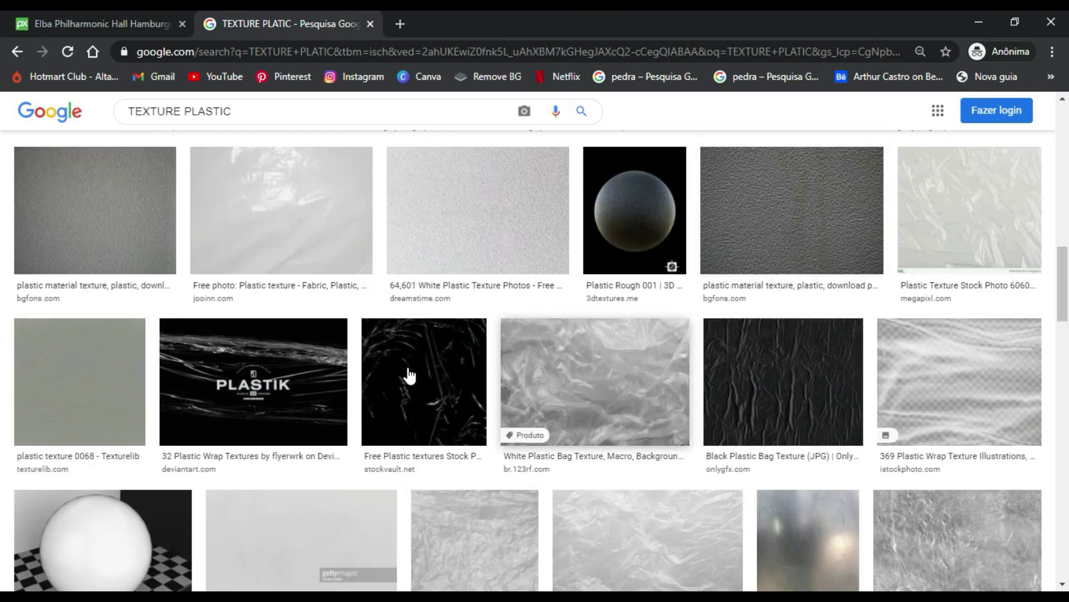
pyautogui.scroll(-7, 415, 372)
pyautogui.scroll(-2, 422, 367)
pyautogui.scroll(-2, 425, 365)
pyautogui.scroll(-4, 530, 351)
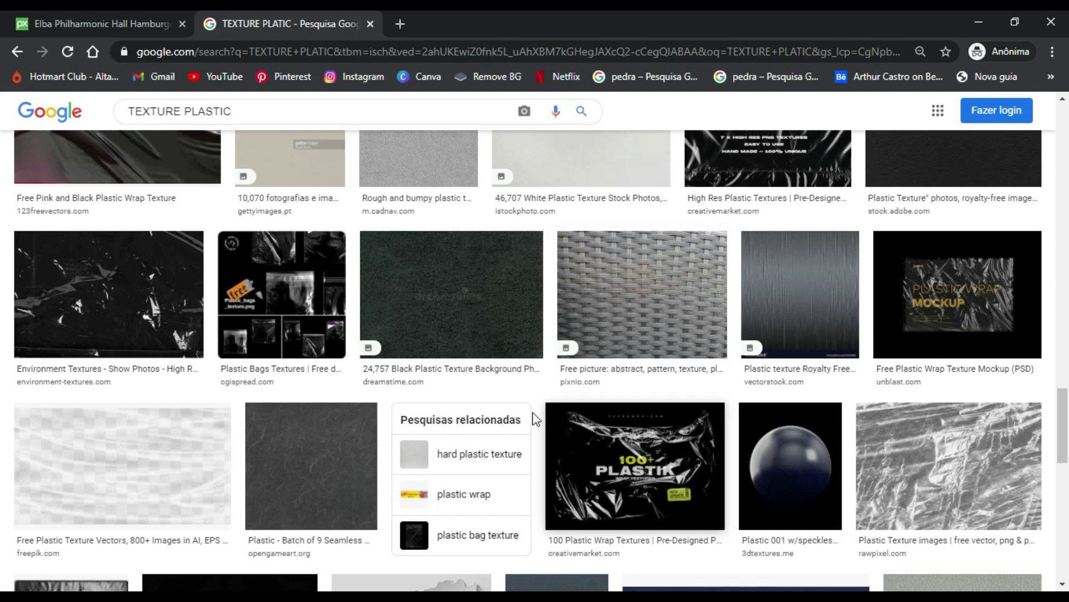
pyautogui.click(111, 301)
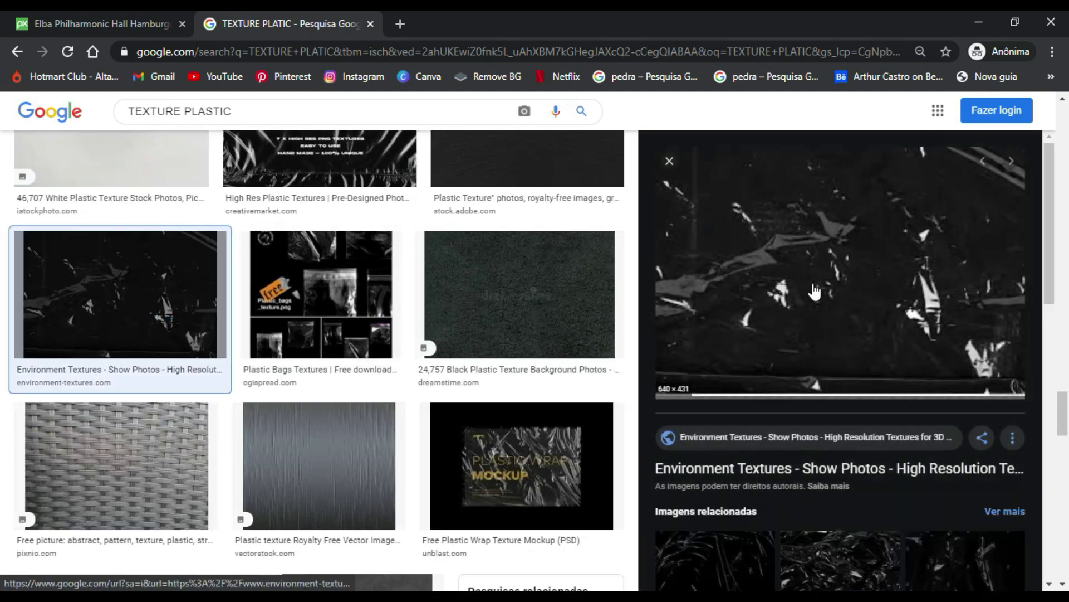
pyautogui.rightClick(763, 297)
# - Copy the dark plastic texture into the poster, rotated upright and enlarged over the ticket card
pyautogui.click(835, 451)
pyautogui.hotkey('alt', 'Tab')
pyautogui.hotkey('ctrl', 'v')
pyautogui.hotkey('ctrl', 't')
pyautogui.moveTo(493, 262)
pyautogui.mouseDown()
pyautogui.moveTo(484, 294)
pyautogui.moveTo(508, 203)
pyautogui.mouseUp()
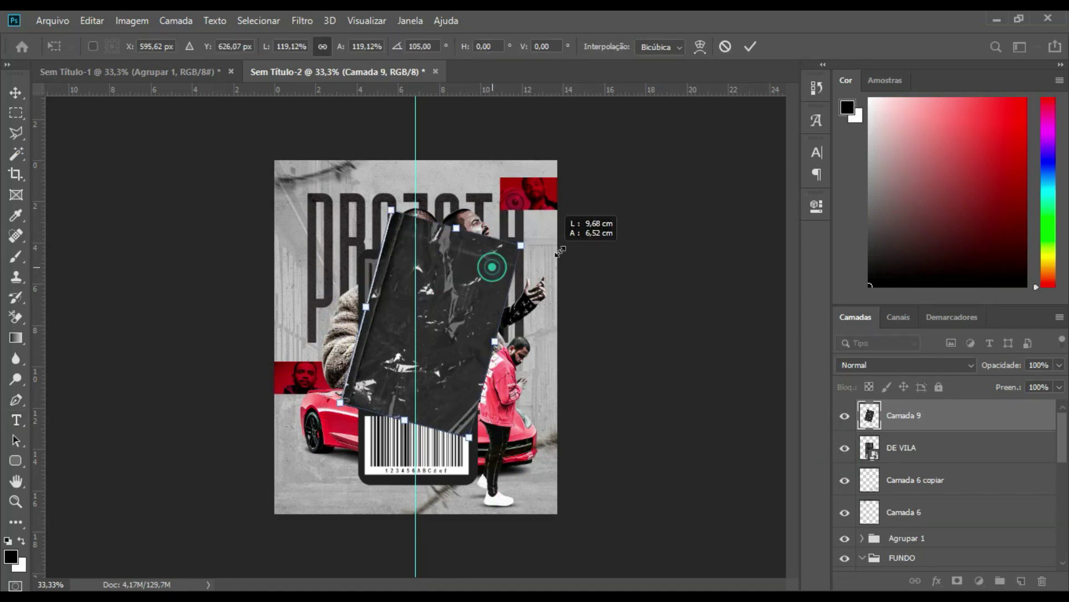
pyautogui.moveTo(392, 276); pyautogui.dragTo(422, 352)
pyautogui.moveTo(569, 293); pyautogui.dragTo(581, 222)
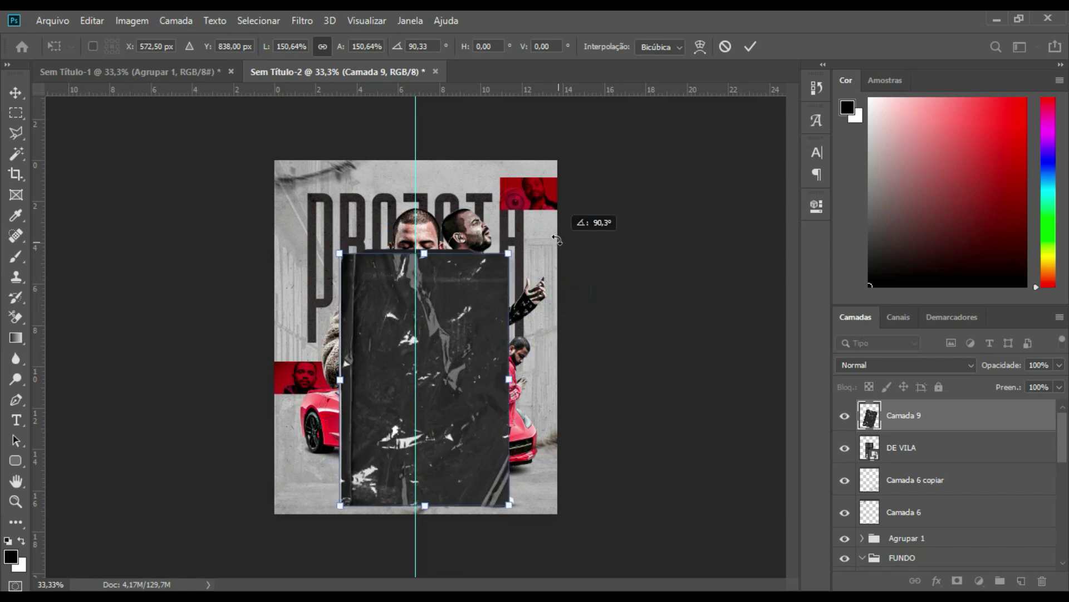
pyautogui.press('Return')
pyautogui.press('t')
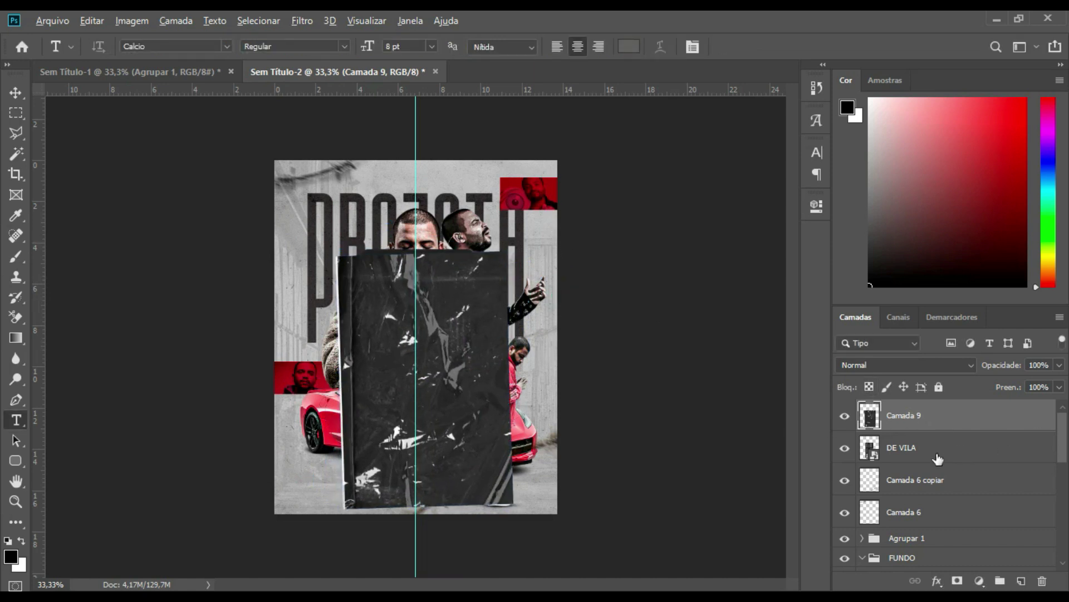
# - Clip the texture to the DE VILA card and blend it in Subexposição de Cores
pyautogui.keyDown('alt'); pyautogui.click(970, 426); pyautogui.keyUp('alt')
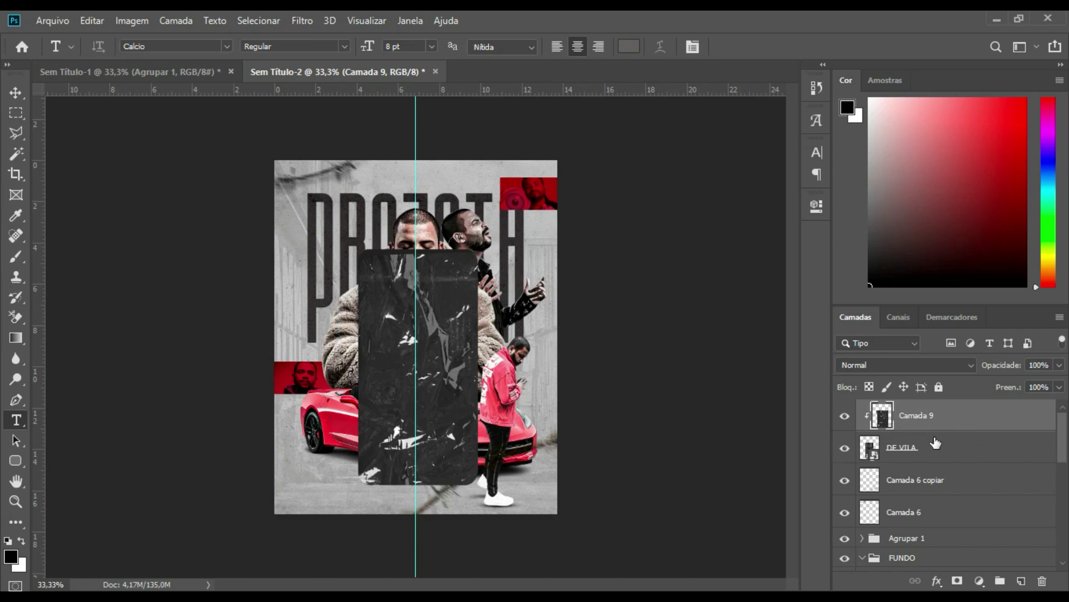
pyautogui.moveTo(506, 359); pyautogui.dragTo(493, 329)
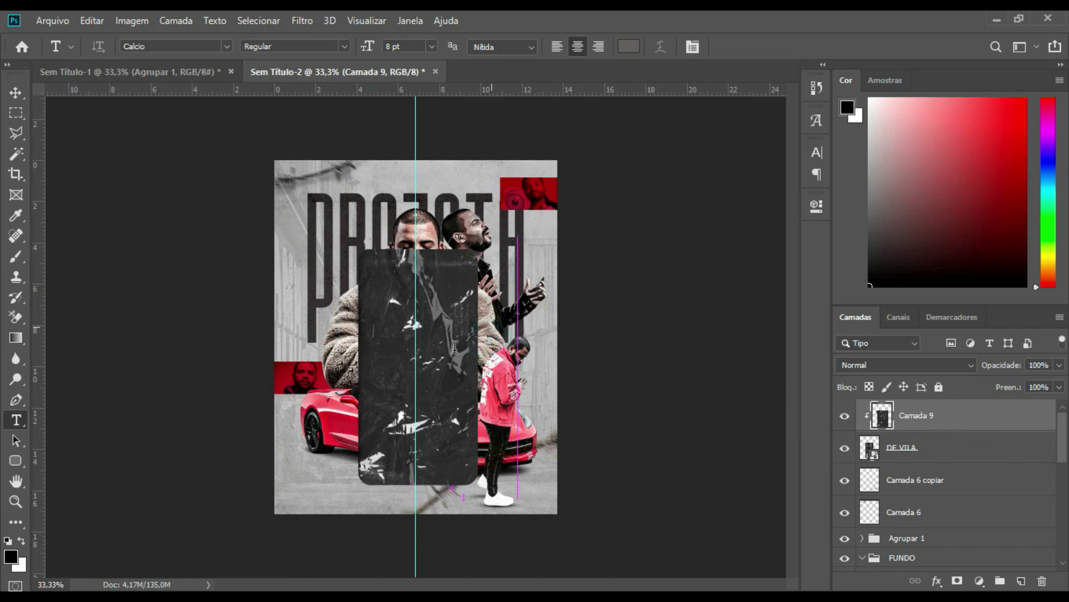
pyautogui.click(896, 368)
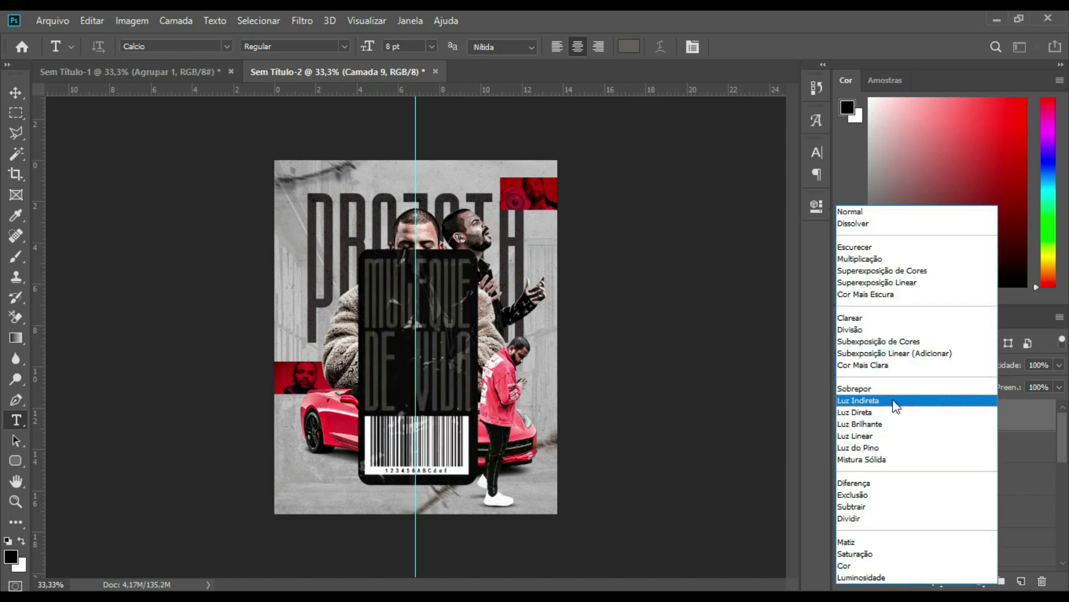
pyautogui.click(1040, 433)
pyautogui.click(913, 369)
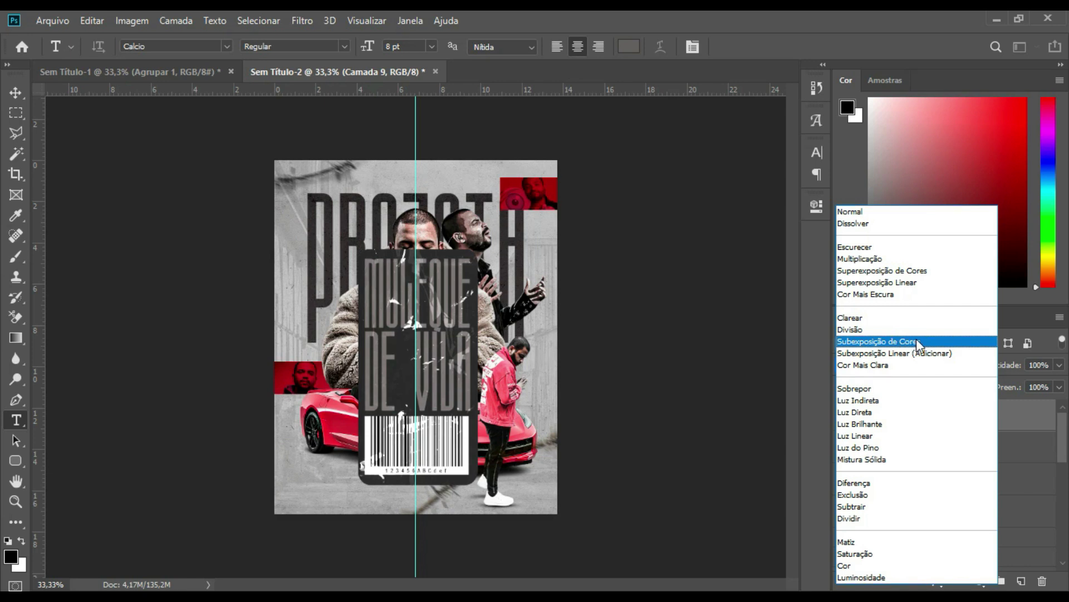
pyautogui.click(918, 342)
# - Duplicate the texture, blend it in Subexposição Linear (Adicionar), and shrink it onto the card's top
pyautogui.hotkey('ctrl', 'j')
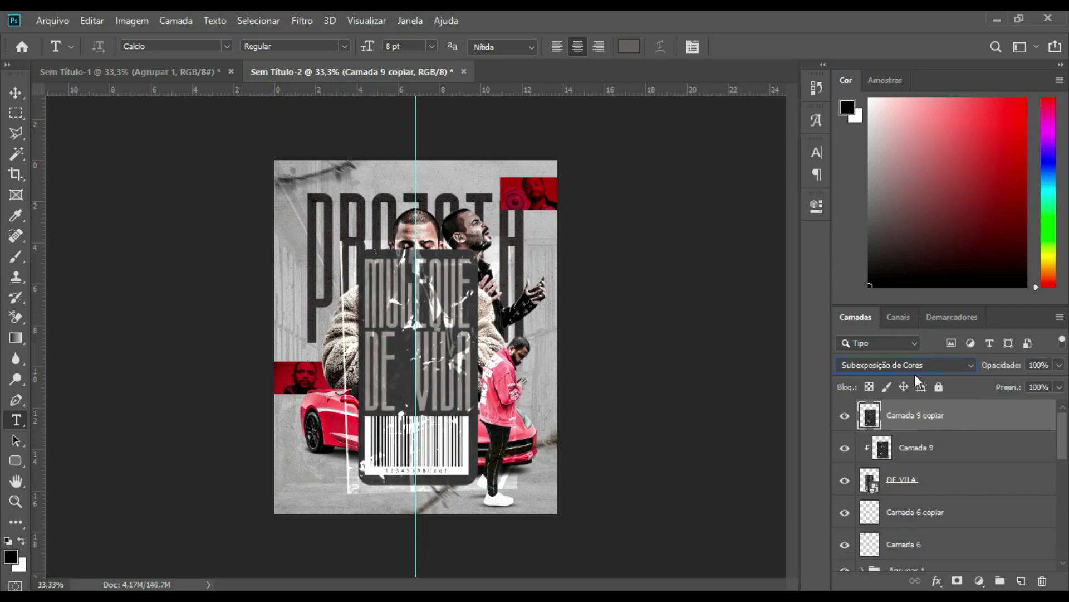
pyautogui.click(922, 364)
pyautogui.click(954, 350)
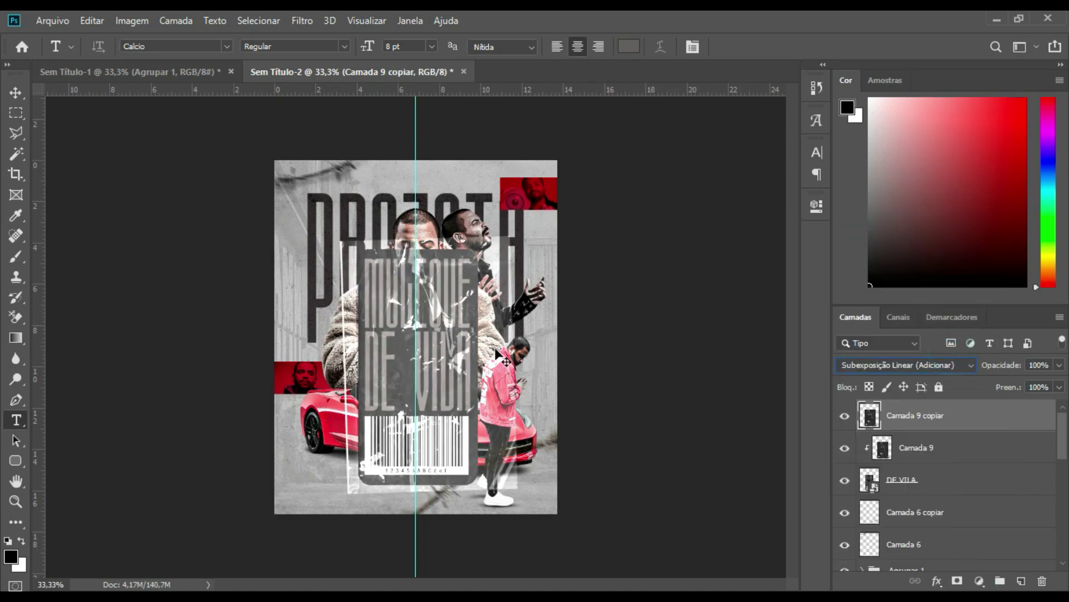
pyautogui.hotkey('ctrl', 't')
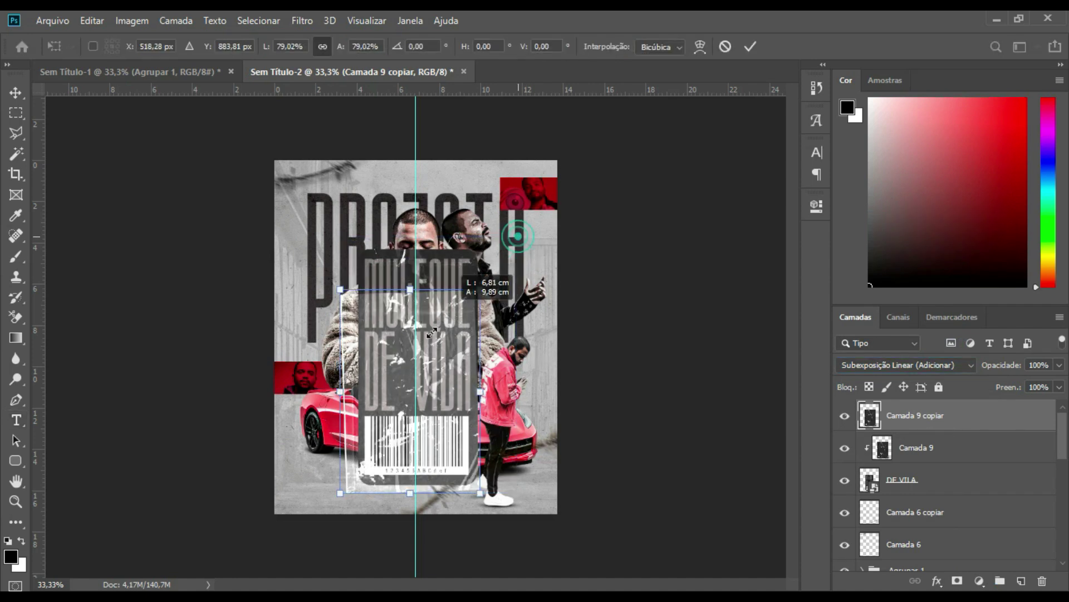
pyautogui.moveTo(527, 224); pyautogui.dragTo(389, 422)
pyautogui.moveTo(363, 455)
pyautogui.mouseDown()
pyautogui.moveTo(461, 255)
pyautogui.moveTo(406, 223)
pyautogui.moveTo(434, 210)
pyautogui.mouseUp()
pyautogui.press('Return')
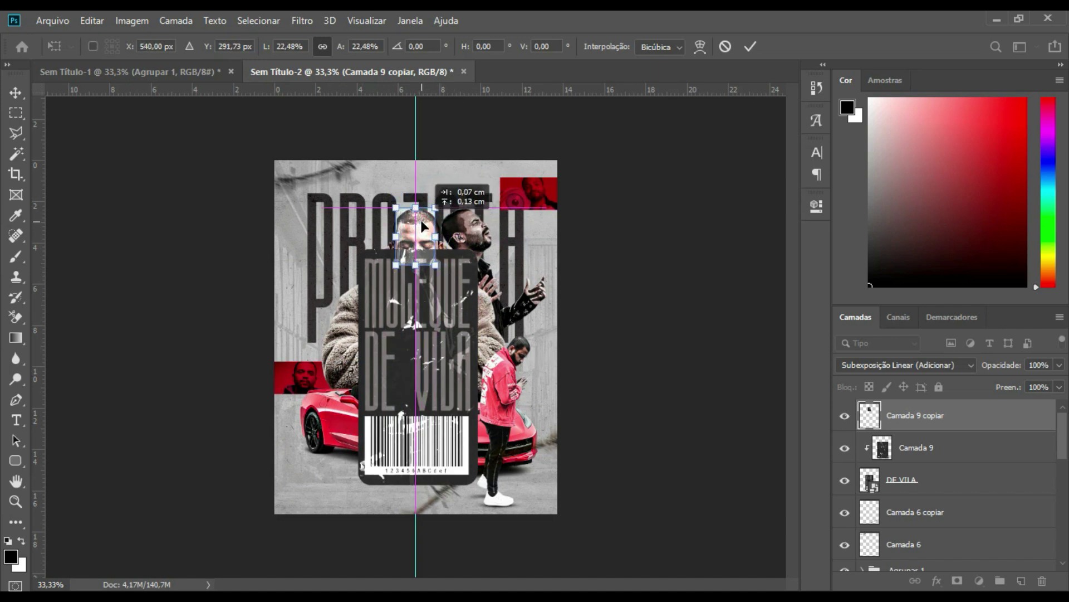
pyautogui.press('t')
pyautogui.moveTo(434, 244); pyautogui.dragTo(436, 263)
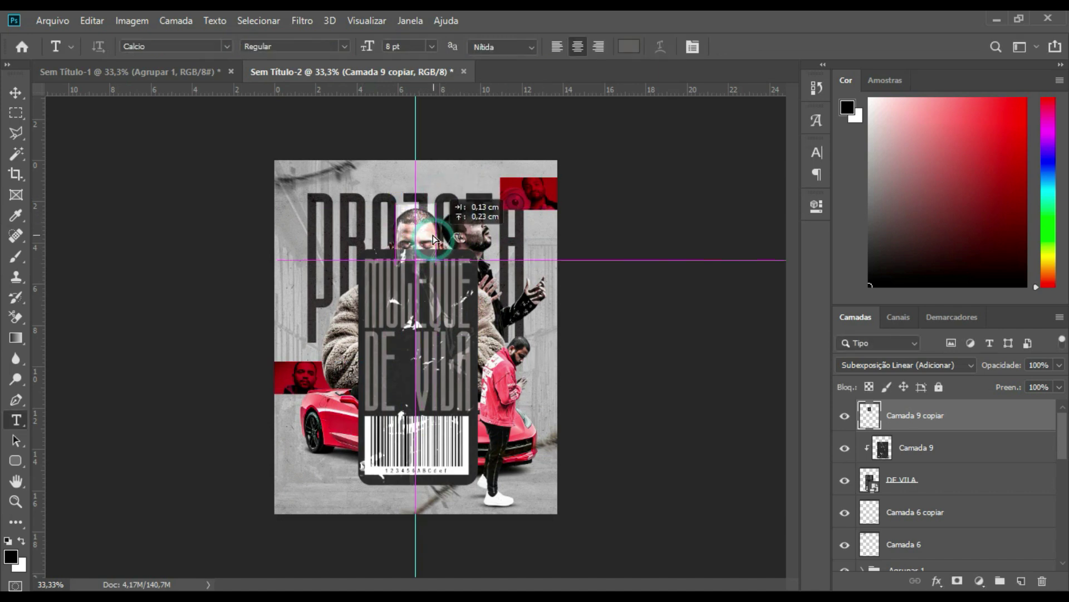
pyautogui.click(937, 580)
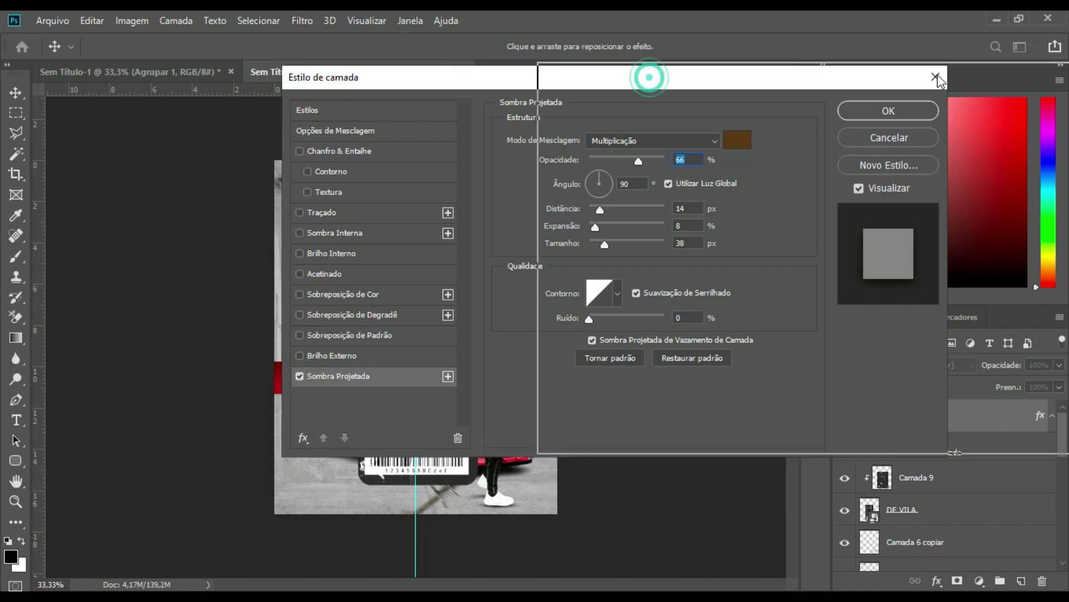
# - Give the texture patch a grey drop shadow: distance 0, size 9, opacity 32%
pyautogui.moveTo(644, 77); pyautogui.dragTo(937, 76)
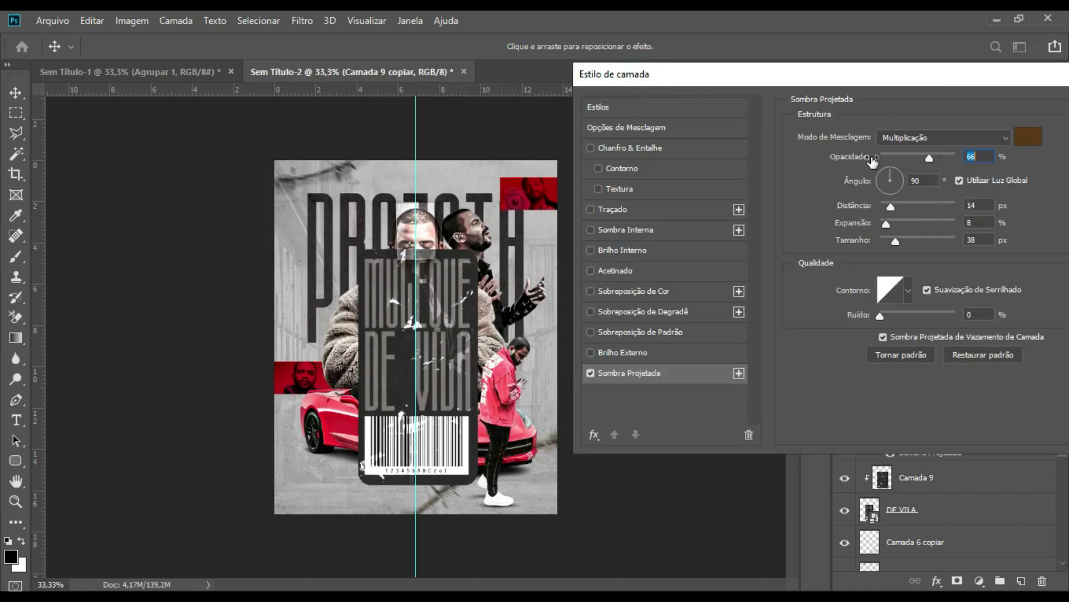
pyautogui.moveTo(895, 240); pyautogui.dragTo(886, 239)
pyautogui.moveTo(893, 204); pyautogui.dragTo(869, 204)
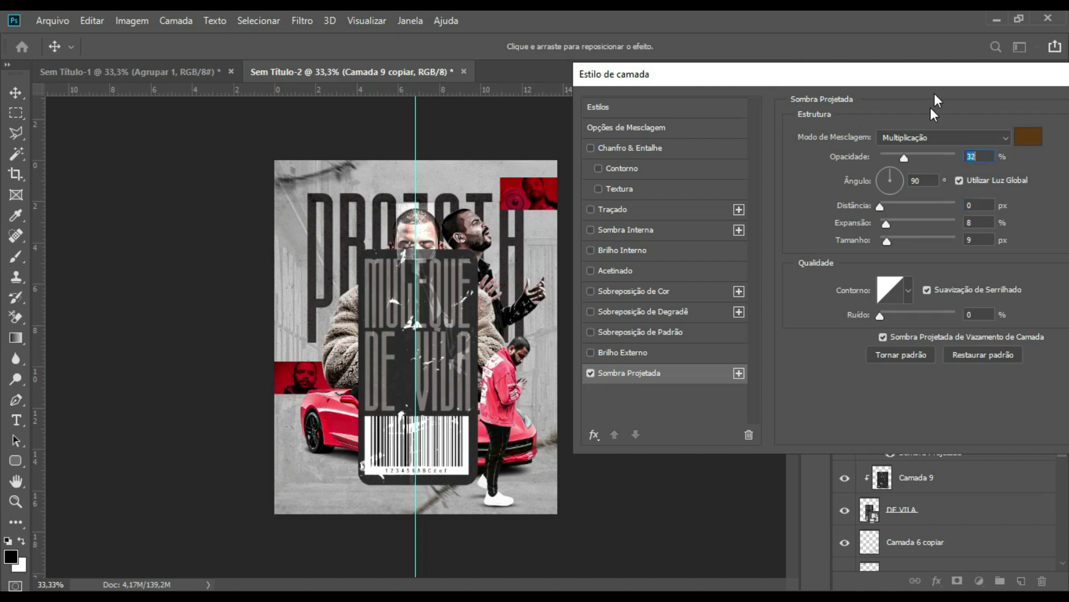
pyautogui.moveTo(893, 84); pyautogui.dragTo(694, 106)
pyautogui.click(827, 157)
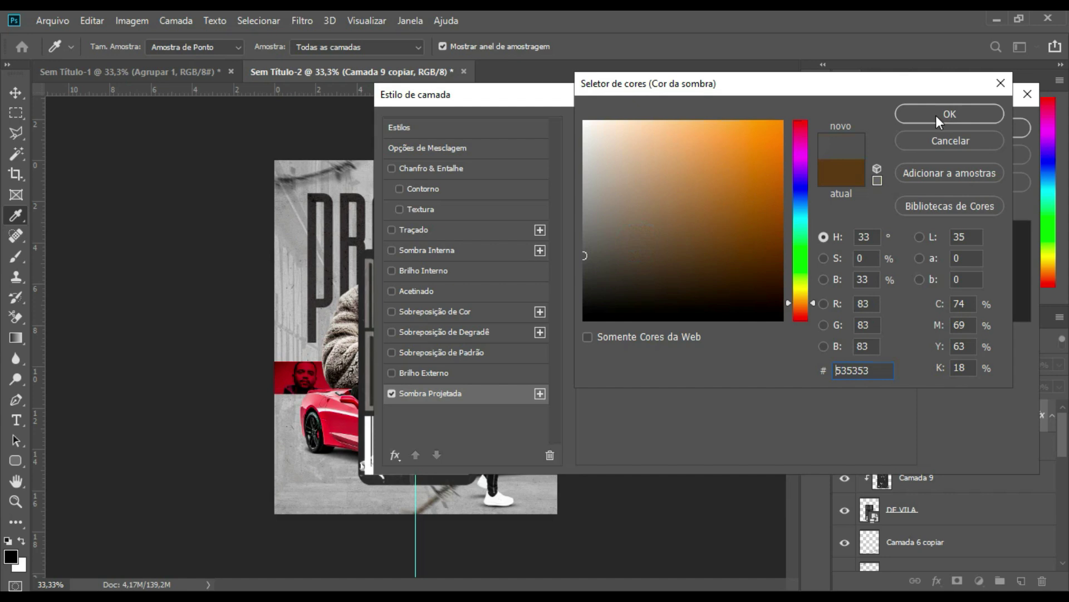
pyautogui.click(950, 114)
pyautogui.click(972, 127)
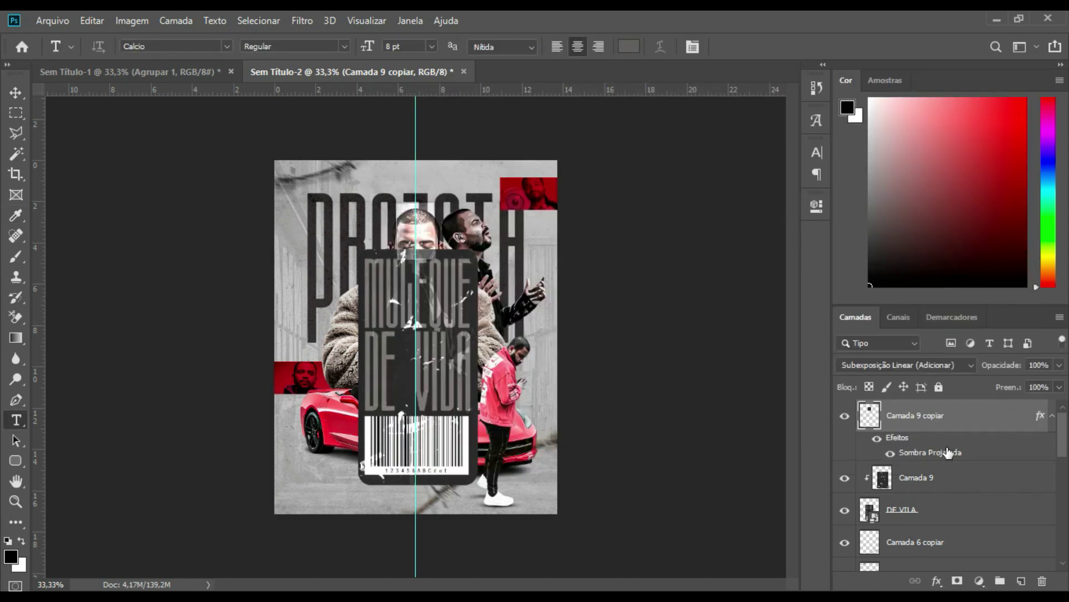
# - Scale the ticket card layers down to about 48% and tilt them -16°
pyautogui.keyDown('ctrl'); pyautogui.click(938, 479); pyautogui.keyUp('ctrl')
pyautogui.keyDown('ctrl'); pyautogui.click(935, 508); pyautogui.keyUp('ctrl')
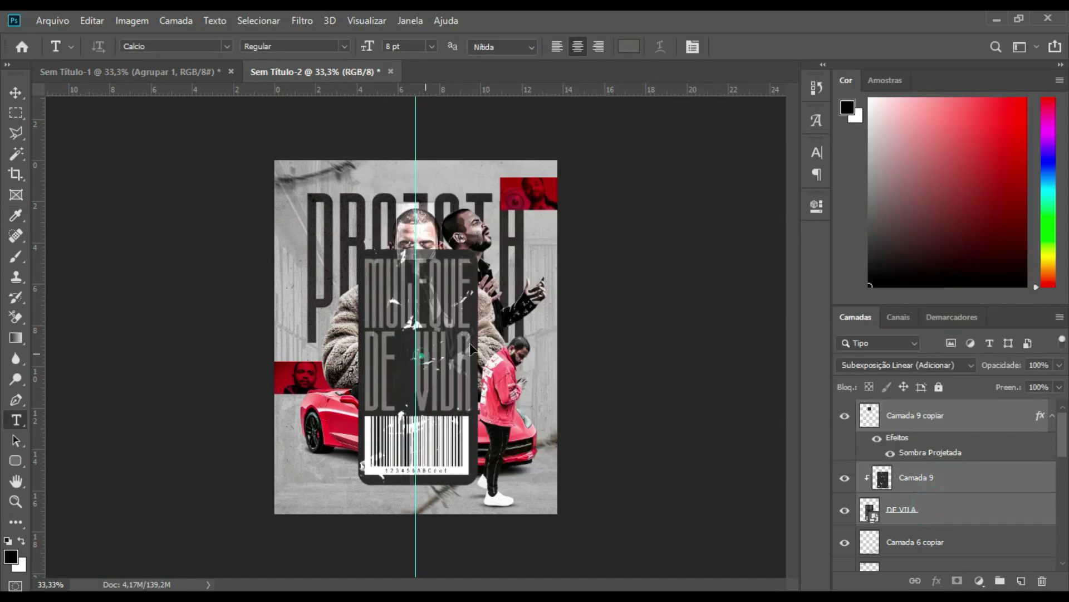
pyautogui.moveTo(471, 348); pyautogui.dragTo(438, 352)
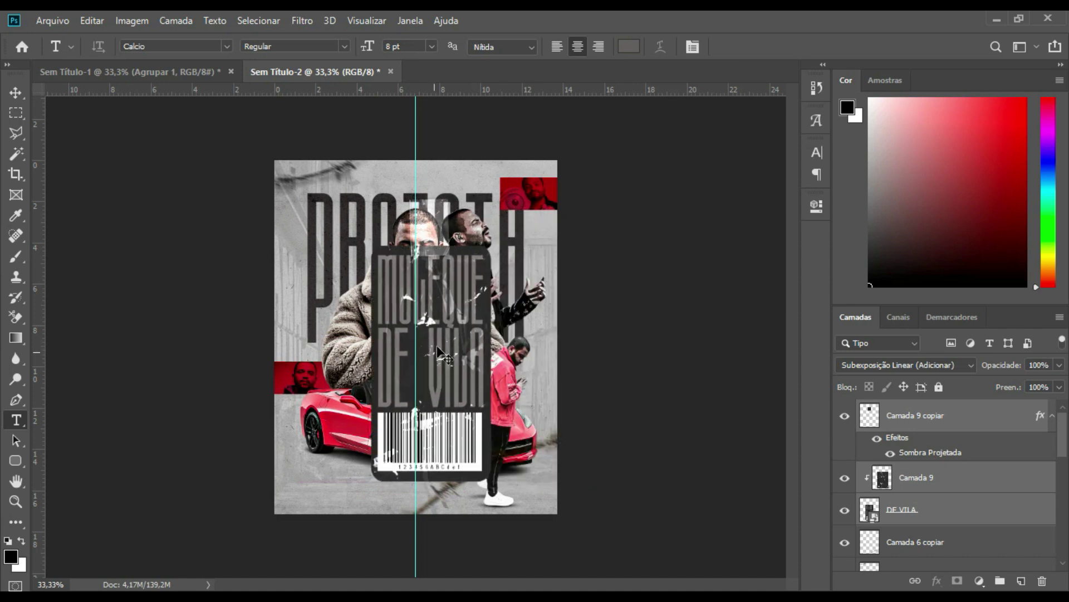
pyautogui.hotkey('ctrl', 't')
pyautogui.moveTo(530, 199)
pyautogui.mouseDown()
pyautogui.moveTo(446, 316)
pyautogui.moveTo(439, 350)
pyautogui.moveTo(463, 334)
pyautogui.mouseUp()
pyautogui.moveTo(390, 431)
pyautogui.mouseDown()
pyautogui.moveTo(387, 412)
pyautogui.moveTo(351, 428)
pyautogui.mouseUp()
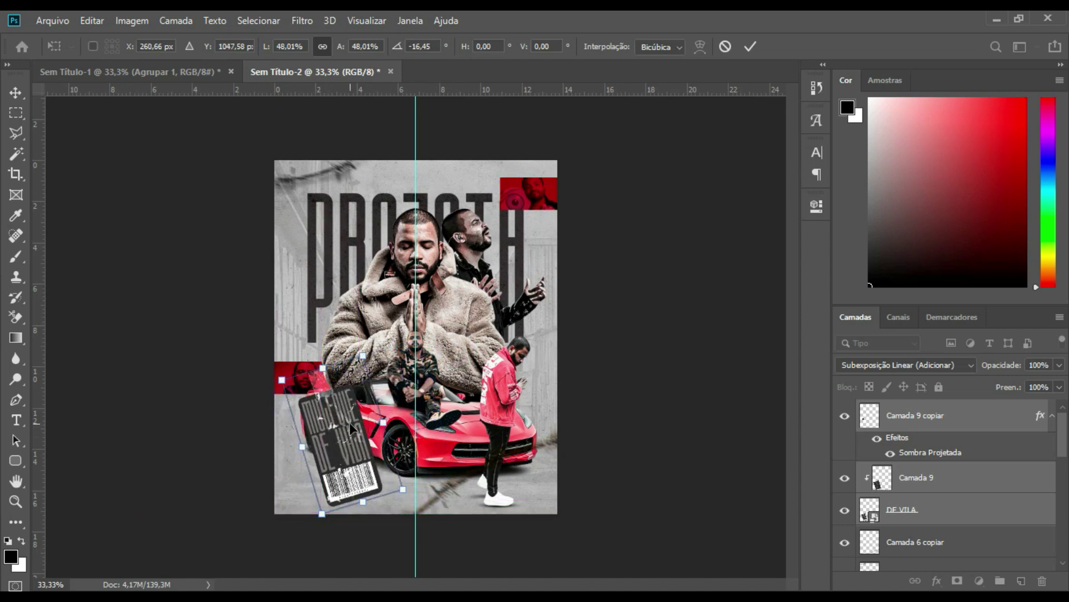
pyautogui.press('Return')
pyautogui.press('t')
# - Settle the card in the bottom-left corner and duplicate the texture scrap lower on it
pyautogui.moveTo(356, 424)
pyautogui.mouseDown()
pyautogui.moveTo(346, 416)
pyautogui.moveTo(519, 515)
pyautogui.moveTo(352, 438)
pyautogui.mouseUp()
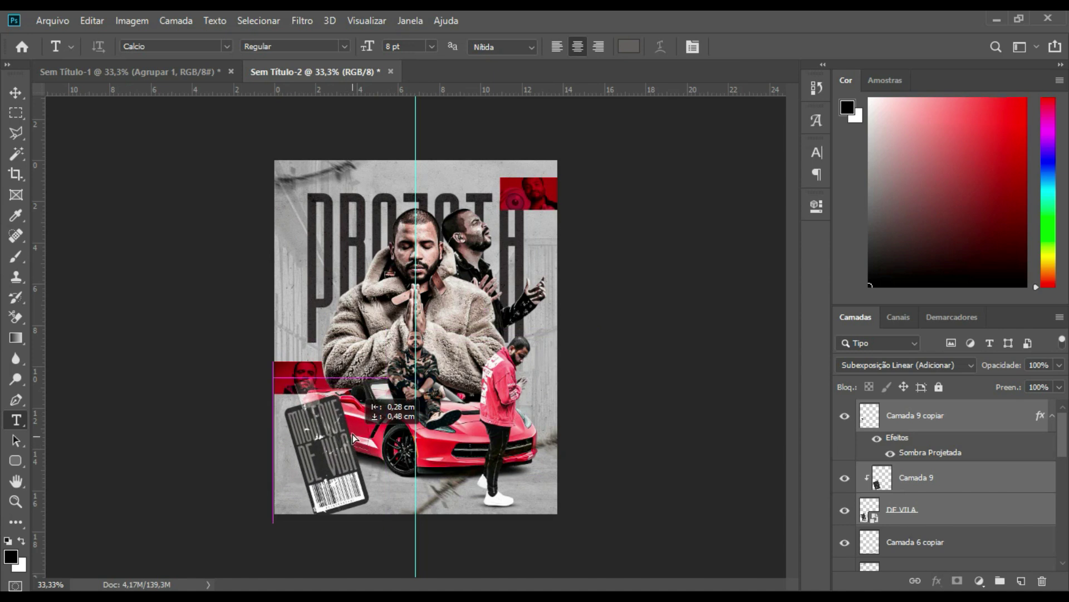
pyautogui.moveTo(352, 433); pyautogui.dragTo(356, 436)
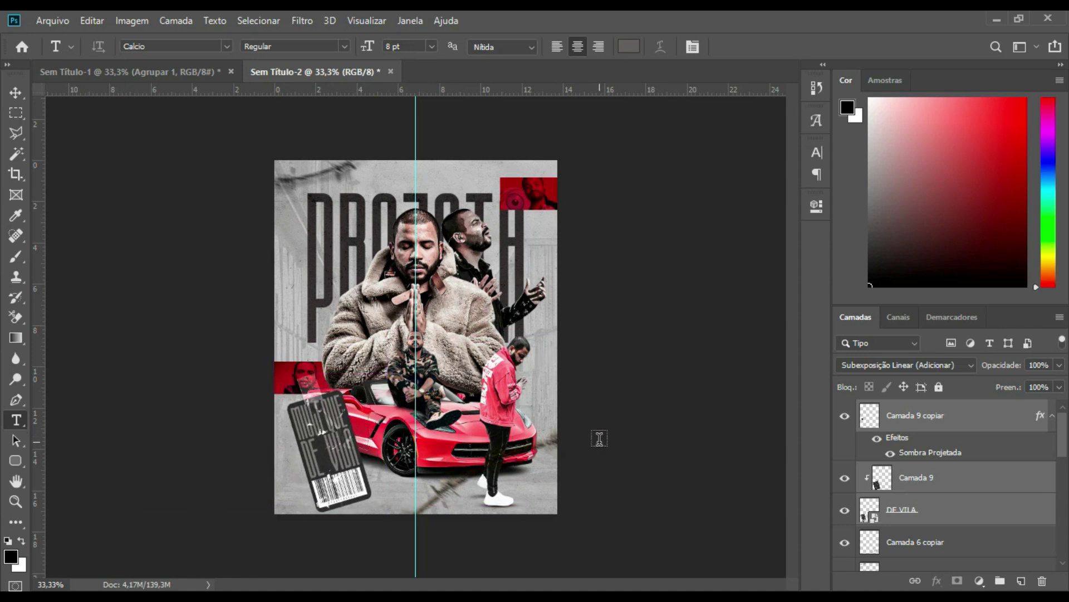
pyautogui.click(908, 415)
pyautogui.moveTo(311, 386)
pyautogui.mouseDown()
pyautogui.moveTo(334, 483)
pyautogui.moveTo(369, 424)
pyautogui.moveTo(315, 482)
pyautogui.mouseUp()
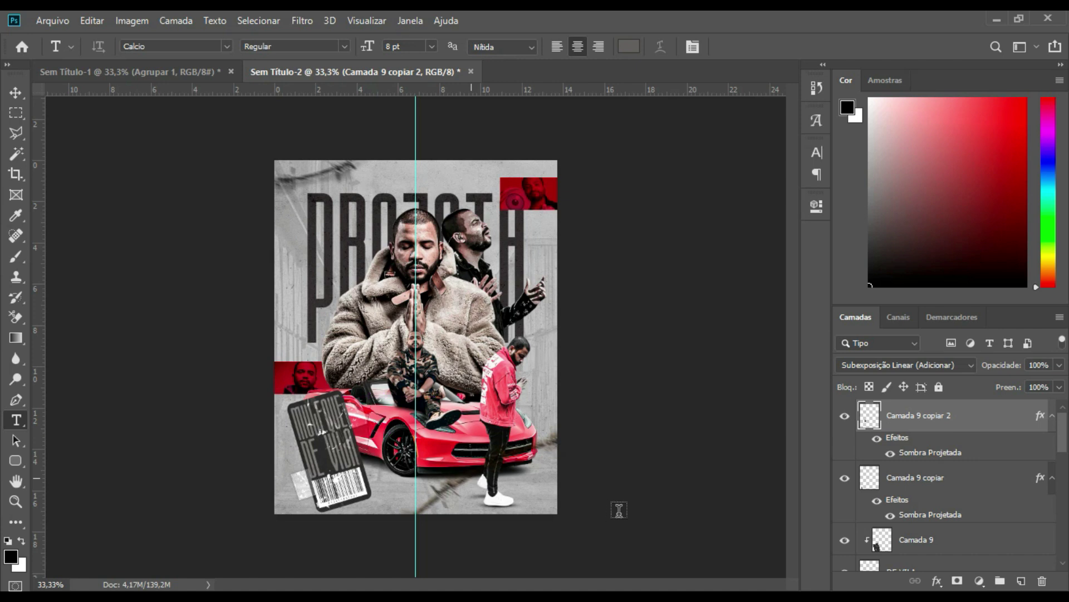
# - Merge the card texture with the DE VILA card and place a duplicate at the upper right
pyautogui.click(938, 541)
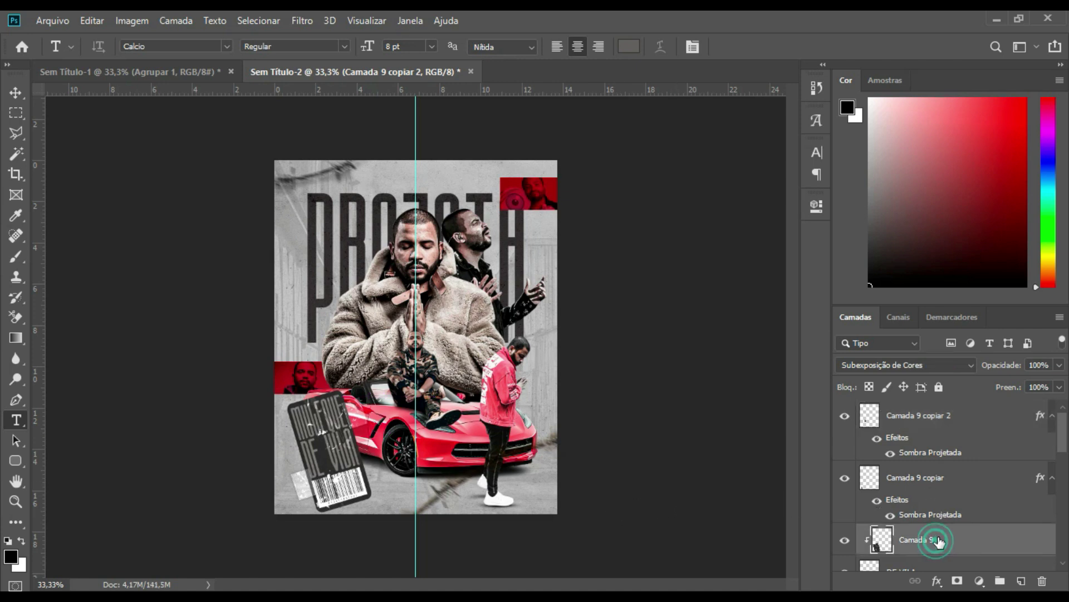
pyautogui.scroll(-3, 936, 504)
pyautogui.keyDown('ctrl'); pyautogui.click(934, 452); pyautogui.keyUp('ctrl')
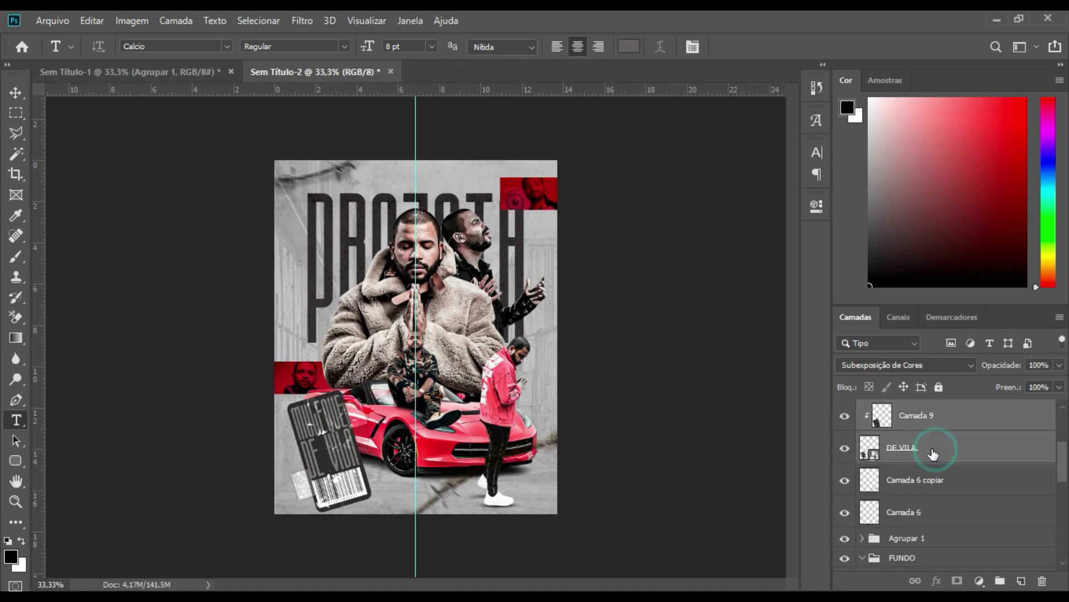
pyautogui.rightClick(947, 422)
pyautogui.click(802, 474)
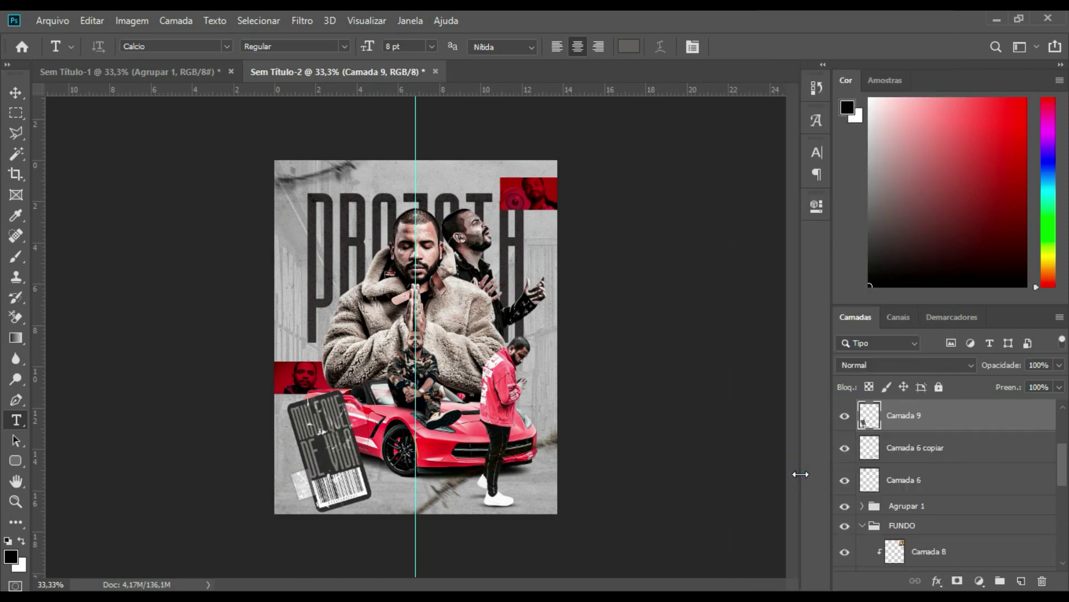
pyautogui.moveTo(331, 451)
pyautogui.mouseDown()
pyautogui.moveTo(499, 314)
pyautogui.moveTo(568, 235)
pyautogui.moveTo(463, 141)
pyautogui.mouseUp()
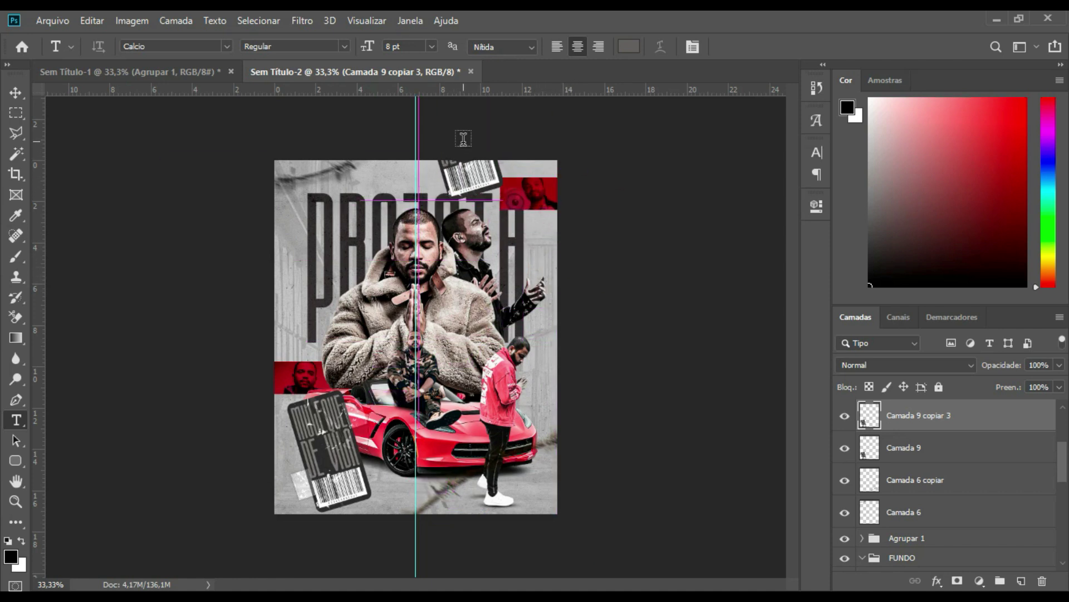
# - Apply a Desfoque de Movimento at -27° angle and 19 pixels distance
pyautogui.click(309, 16)
pyautogui.moveTo(322, 199)
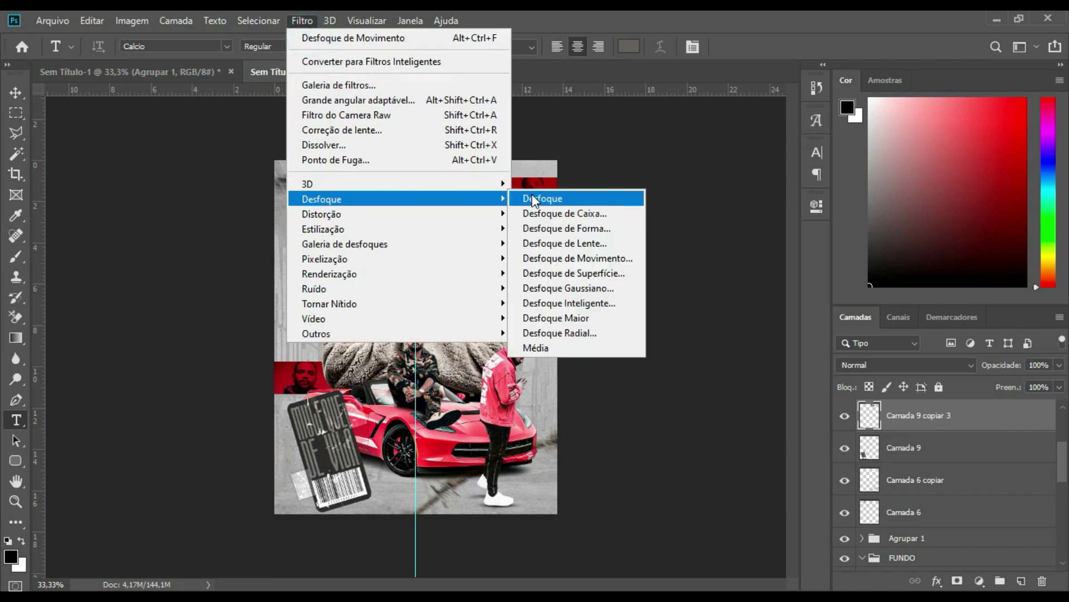
pyautogui.click(629, 262)
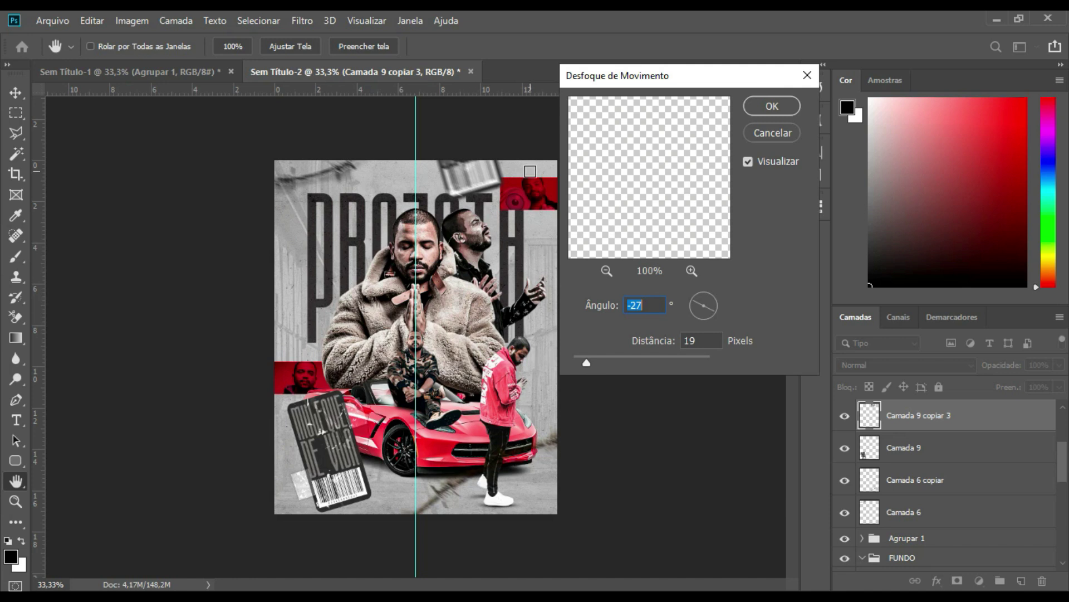
pyautogui.click(771, 103)
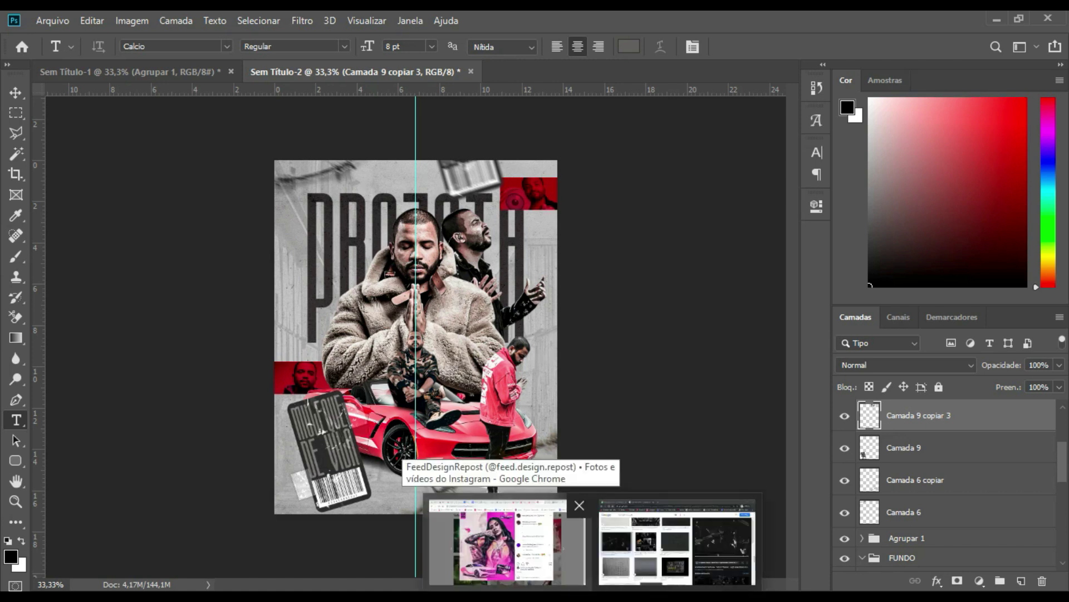
# - Search Google Images for 'LOGO PROJOTA'
pyautogui.click(676, 541)
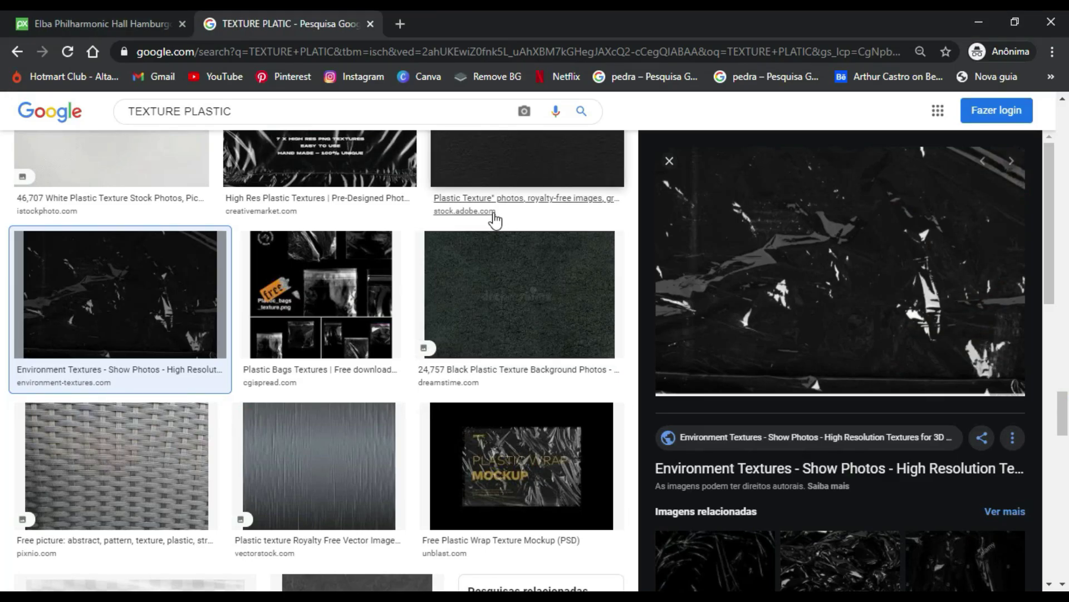
pyautogui.scroll(-5, 494, 219)
pyautogui.tripleClick(331, 118)
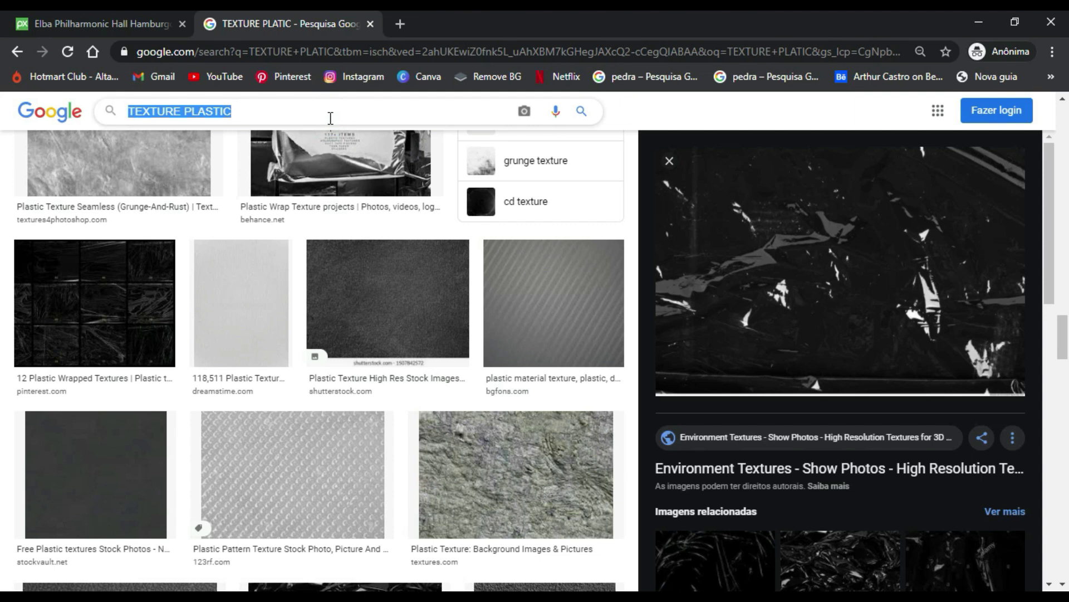
pyautogui.write('LOGO')
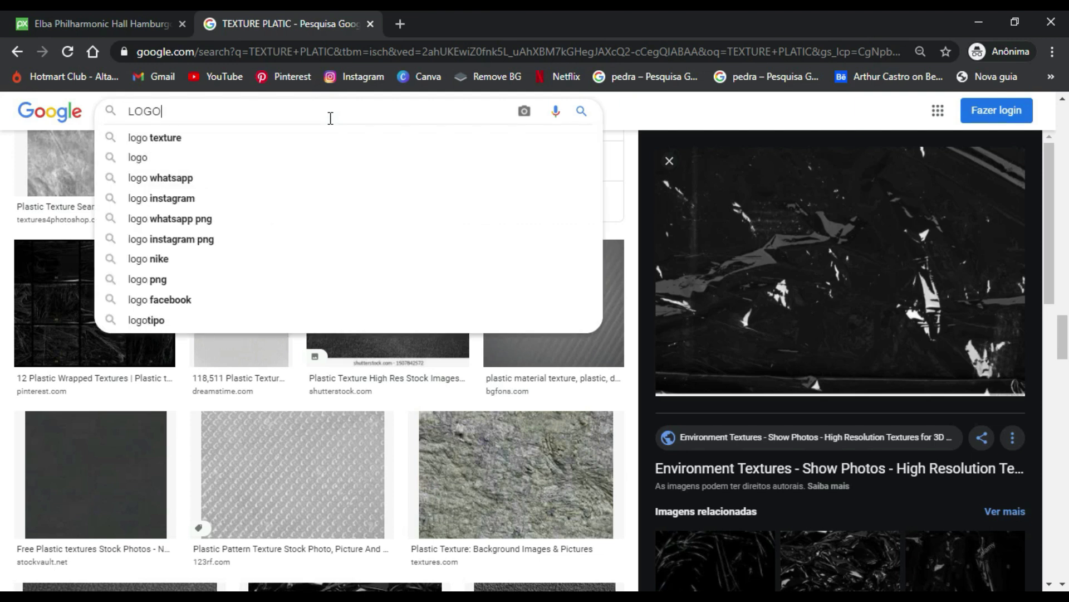
pyautogui.write(' PROJOTA')
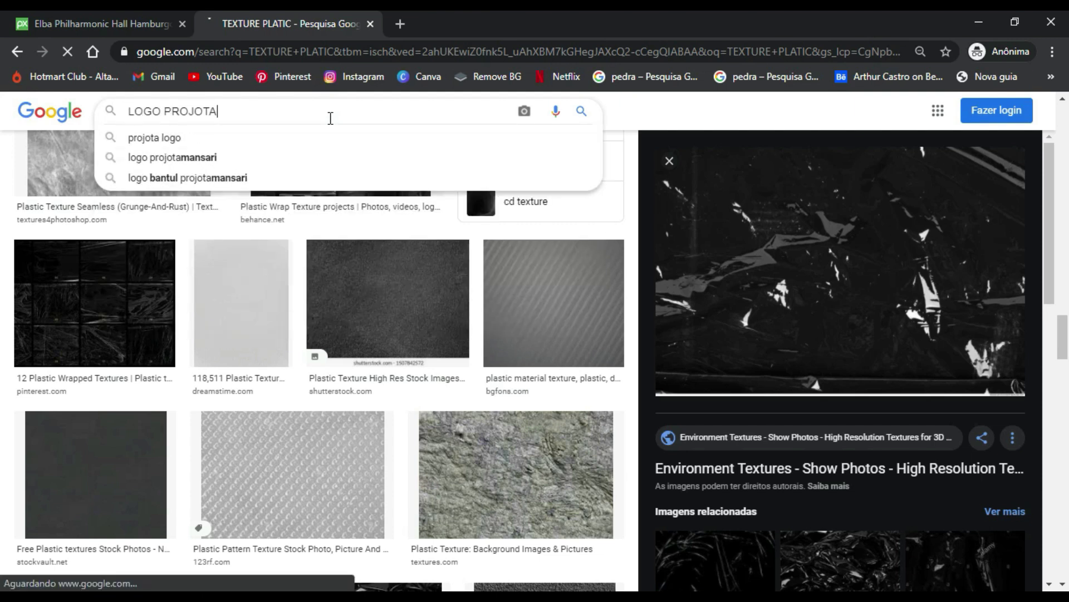
pyautogui.press('Return')
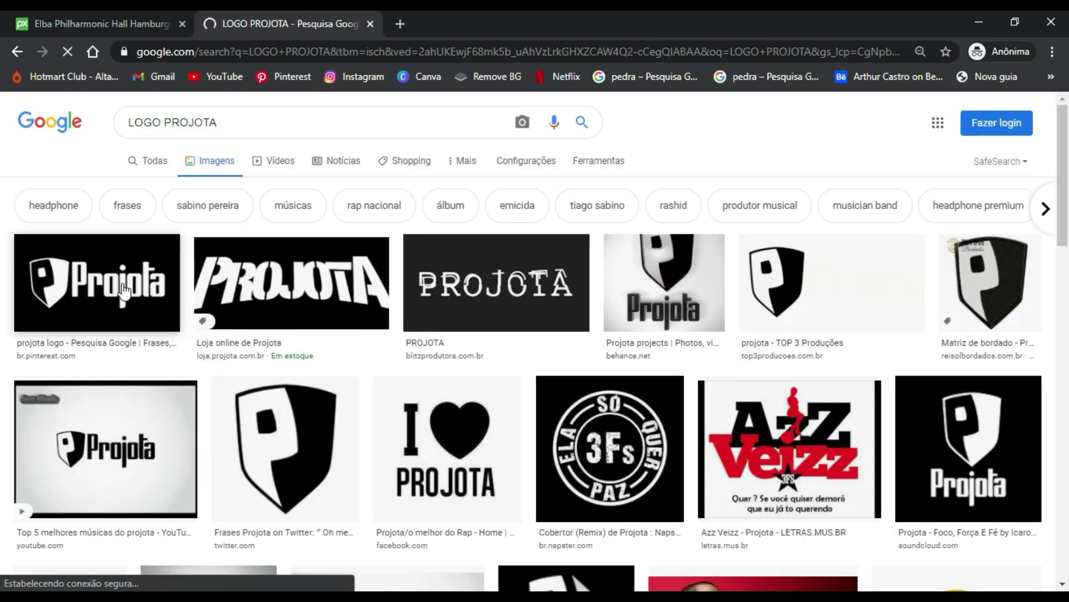
# - Copy the first Projota logo result and paste it into the Photoshop poster
pyautogui.rightClick(123, 284)
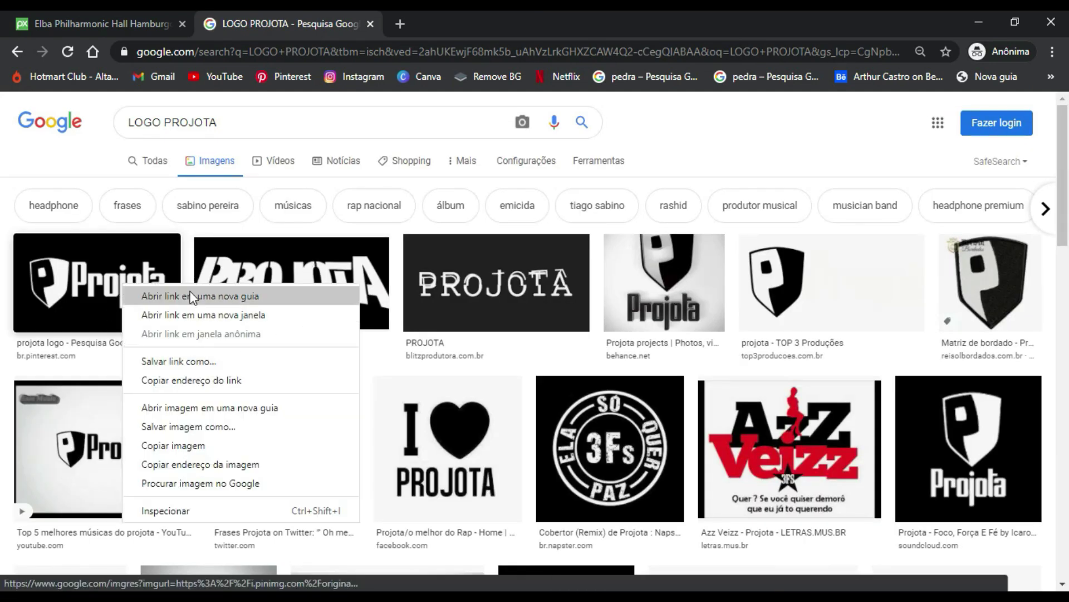
pyautogui.click(196, 447)
pyautogui.hotkey('alt', 'Tab')
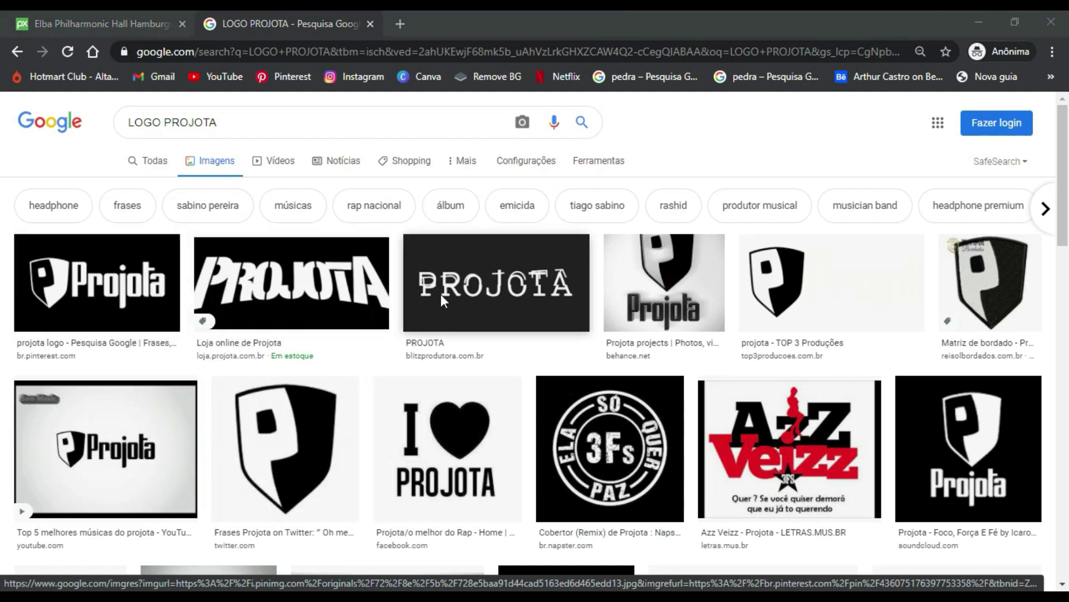
pyautogui.hotkey('ctrl', 'v')
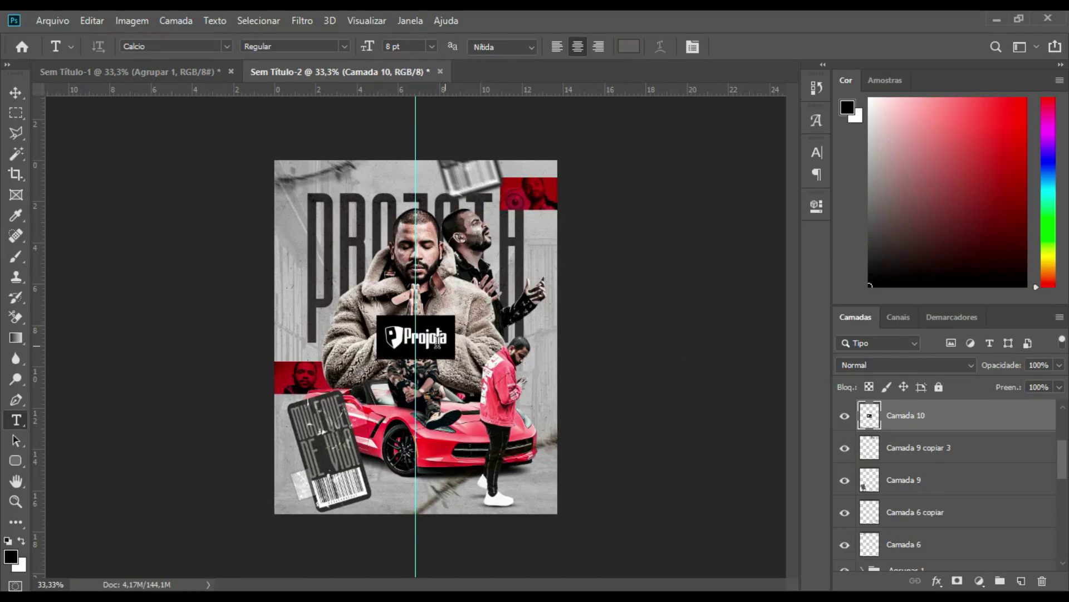
# - Move the Projota logo to the bottom centre and shrink it
pyautogui.moveTo(436, 351); pyautogui.dragTo(438, 508)
pyautogui.hotkey('ctrl', 't')
pyautogui.moveTo(453, 472); pyautogui.dragTo(437, 487)
pyautogui.press('Return')
pyautogui.press('t')
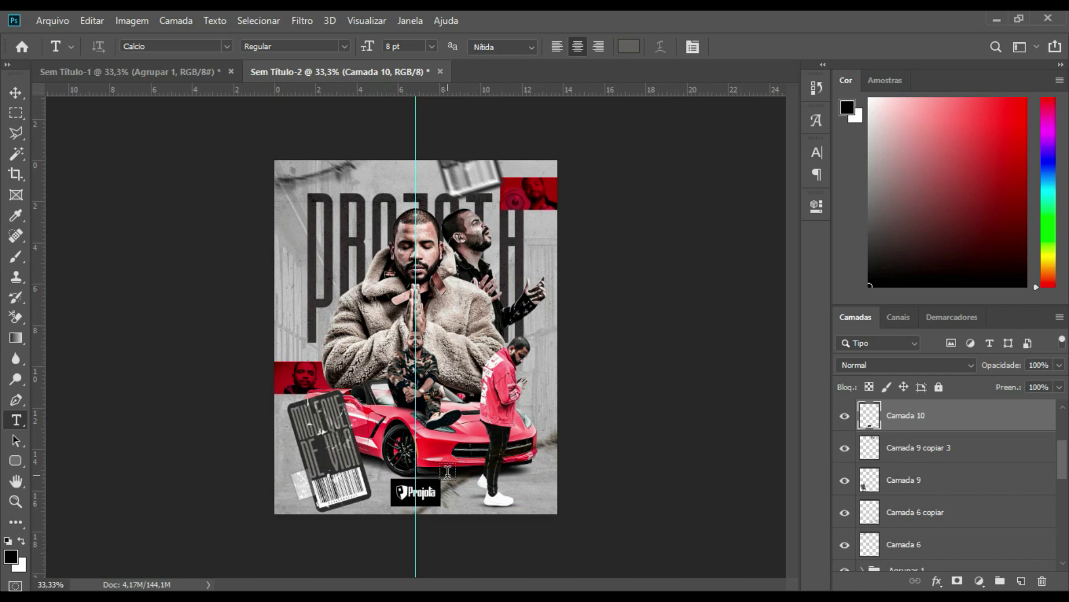
# - Set the logo's blend mode to Multiplicação after trying Subexposição Linear (Adicionar)
pyautogui.click(937, 366)
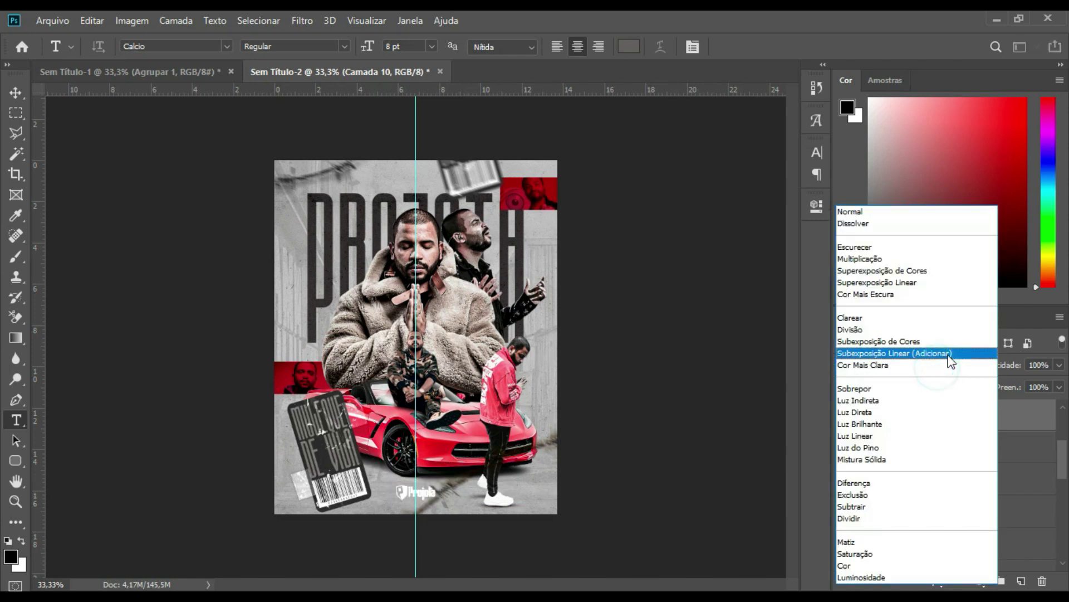
pyautogui.click(950, 356)
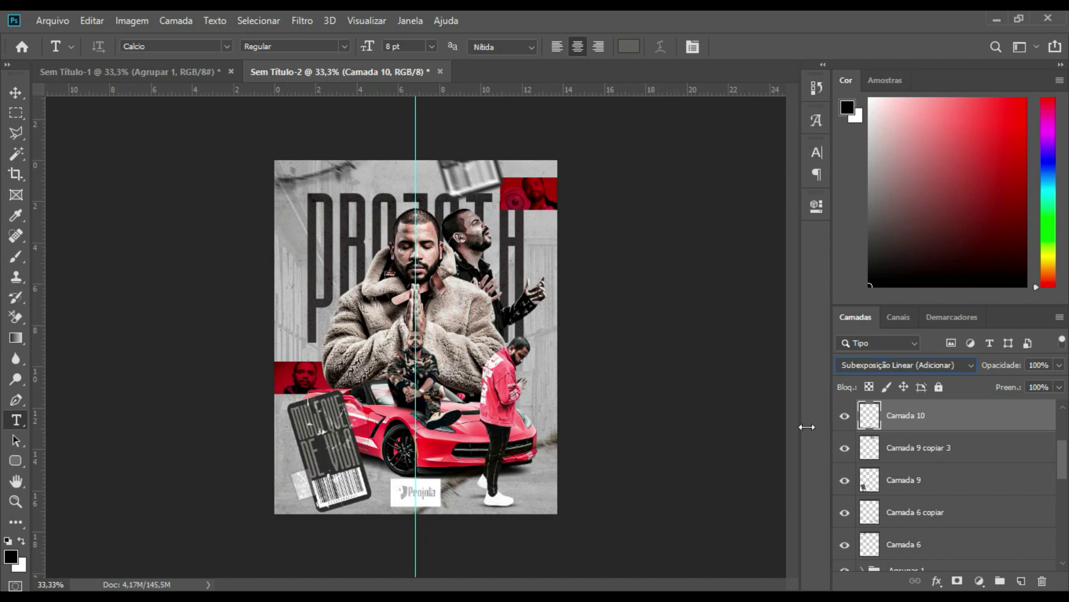
pyautogui.click(905, 365)
pyautogui.click(881, 259)
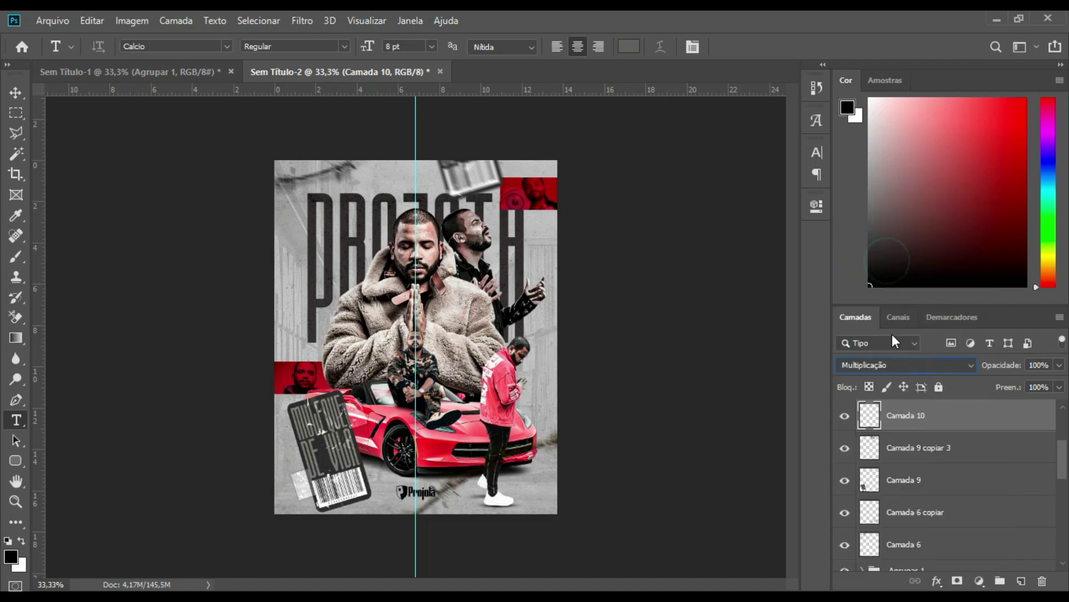
# - Place Camada 10 below the Agrupar 1 group and lower its fill to 70%
pyautogui.moveTo(956, 429); pyautogui.dragTo(940, 523)
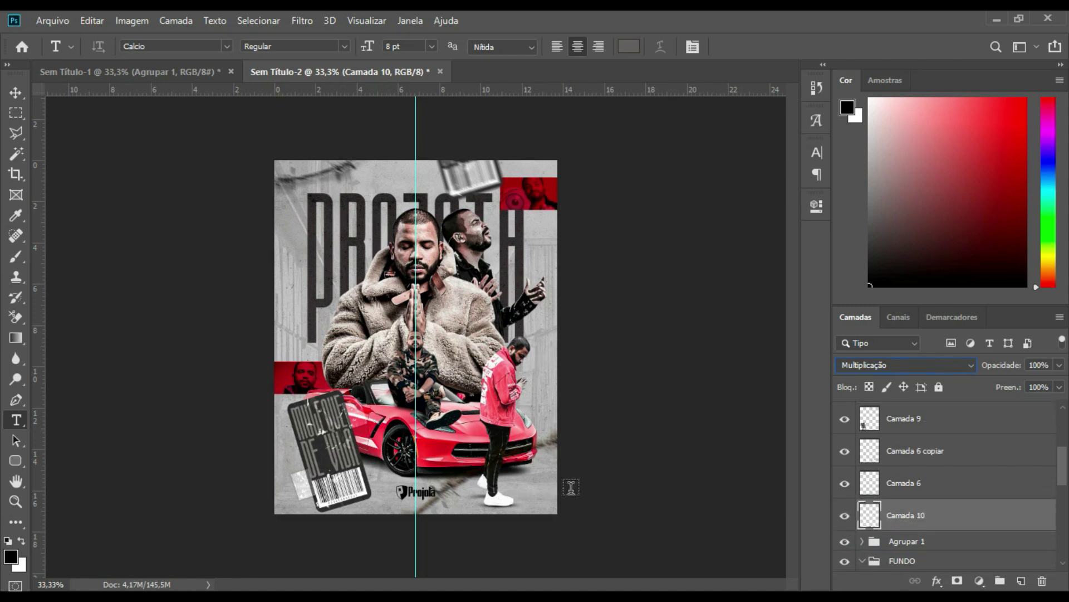
pyautogui.moveTo(938, 517); pyautogui.dragTo(924, 538)
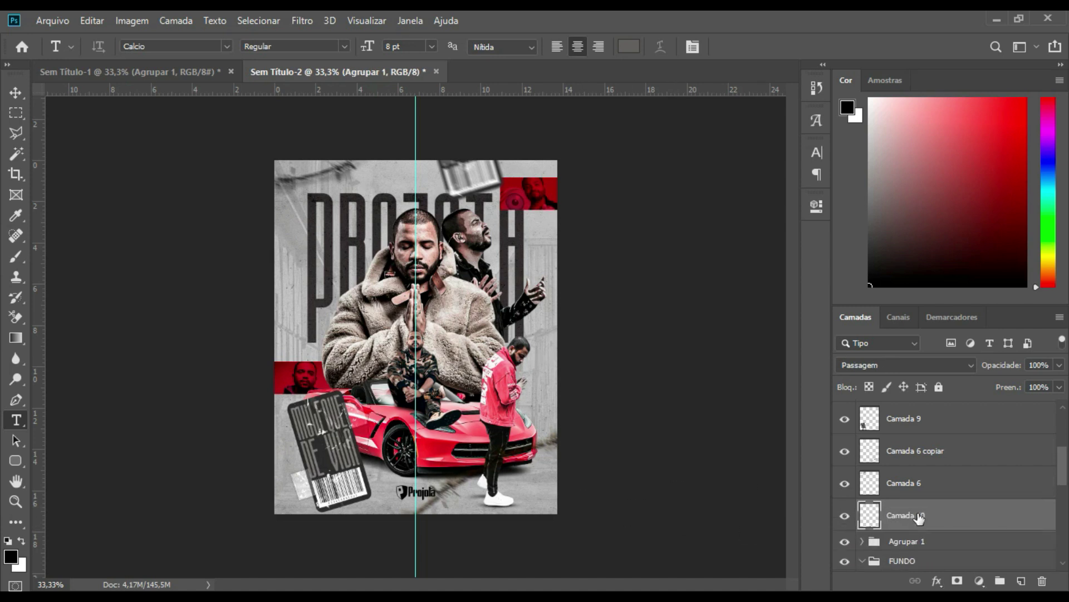
pyautogui.hotkey('ctrl', 'z')
pyautogui.moveTo(917, 515); pyautogui.dragTo(913, 551)
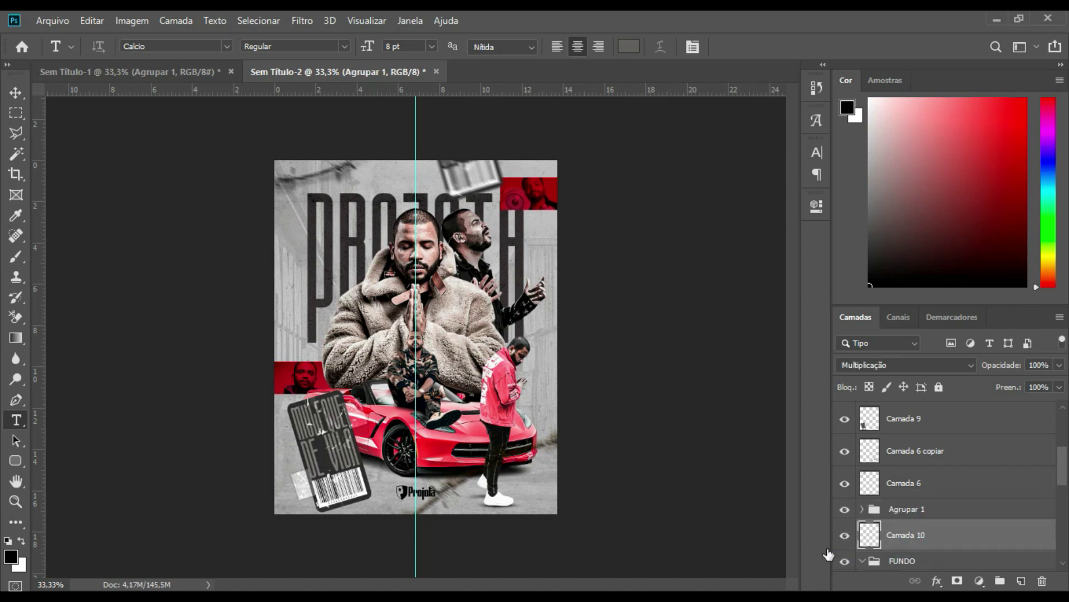
pyautogui.moveTo(504, 497); pyautogui.dragTo(501, 502)
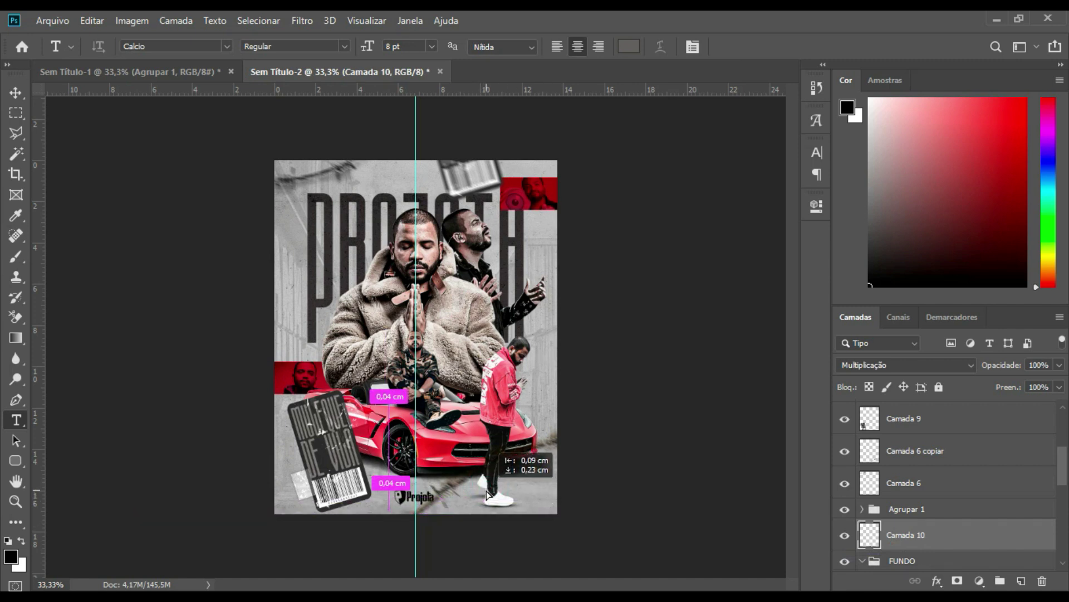
pyautogui.click(1060, 386)
pyautogui.moveTo(1055, 402); pyautogui.dragTo(1047, 405)
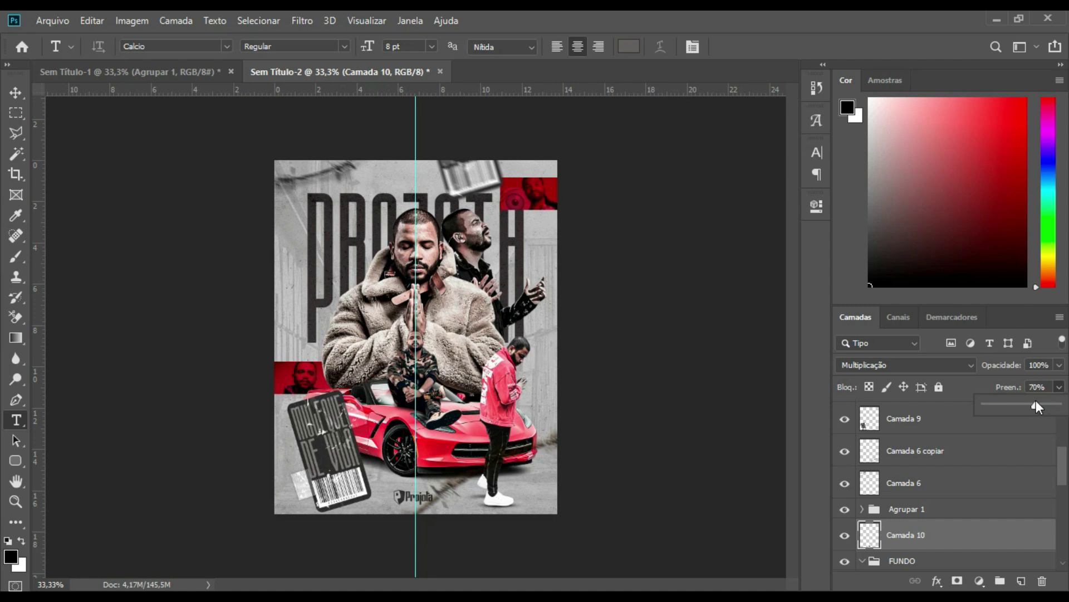
pyautogui.scroll(3, 997, 483)
# - Add a Pesquisa de cores adjustment layer above Camada 9 copiar 2
pyautogui.click(927, 423)
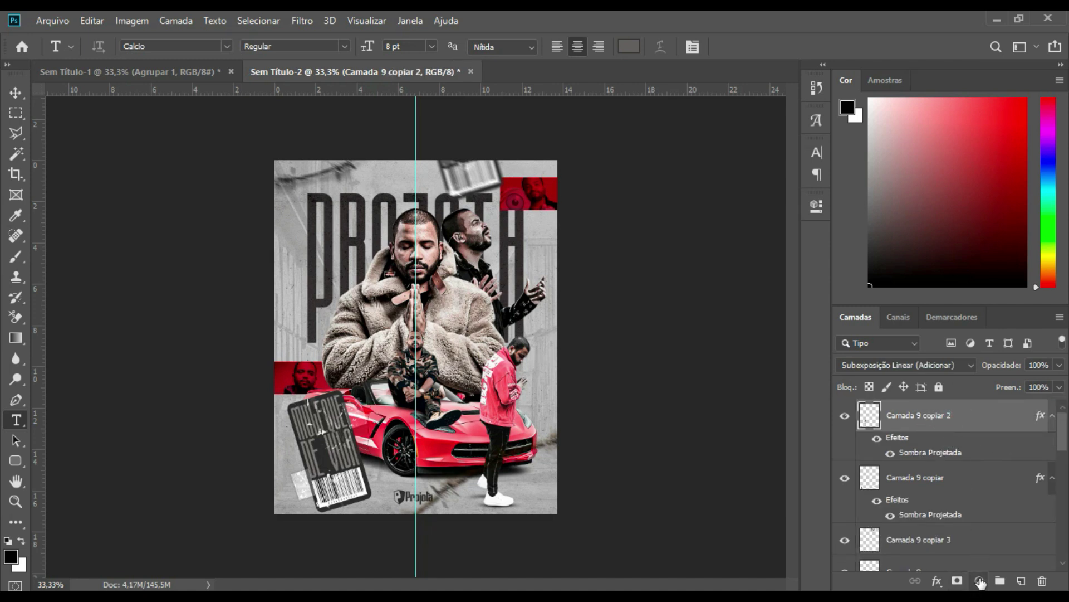
pyautogui.click(980, 581)
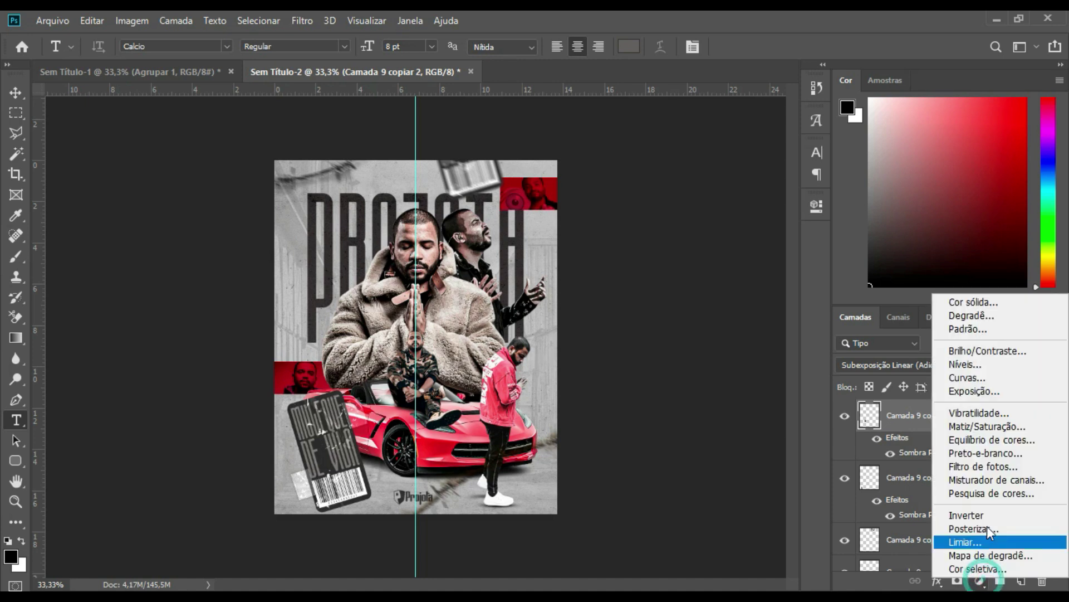
pyautogui.click(997, 493)
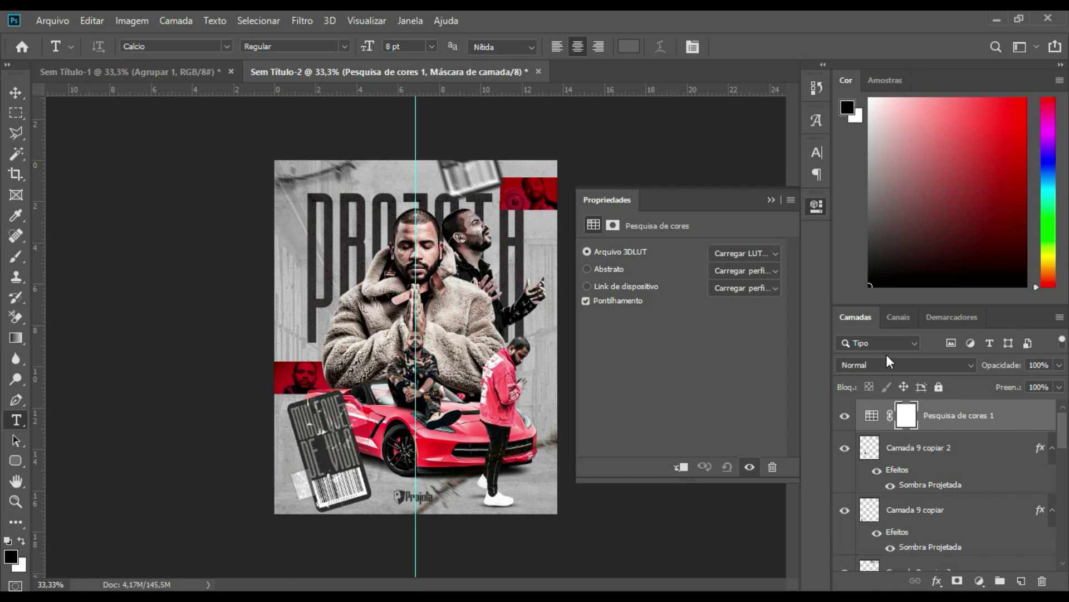
pyautogui.click(729, 255)
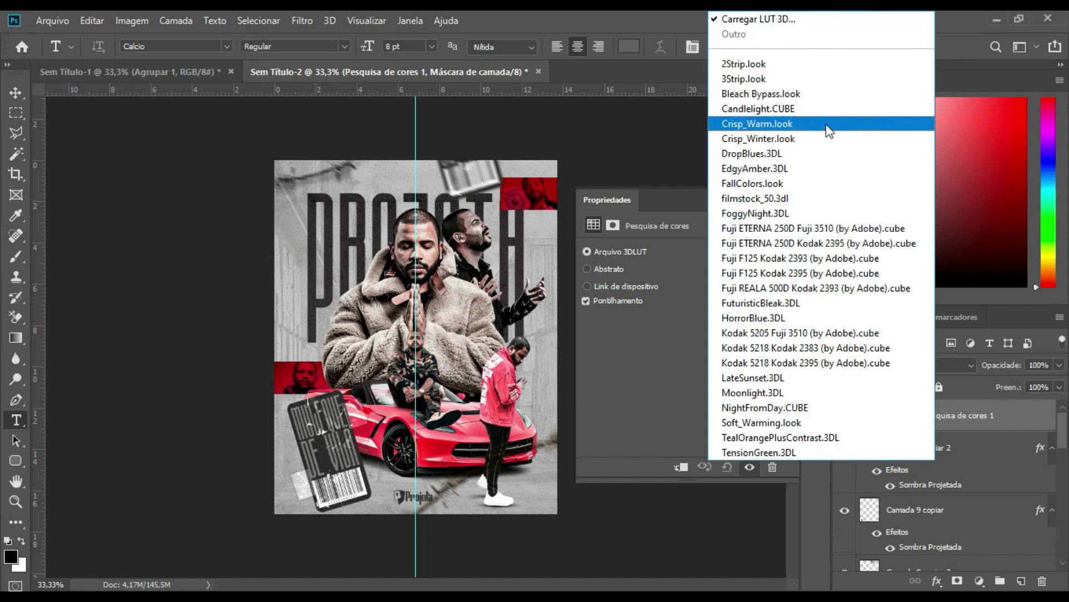
pyautogui.click(997, 423)
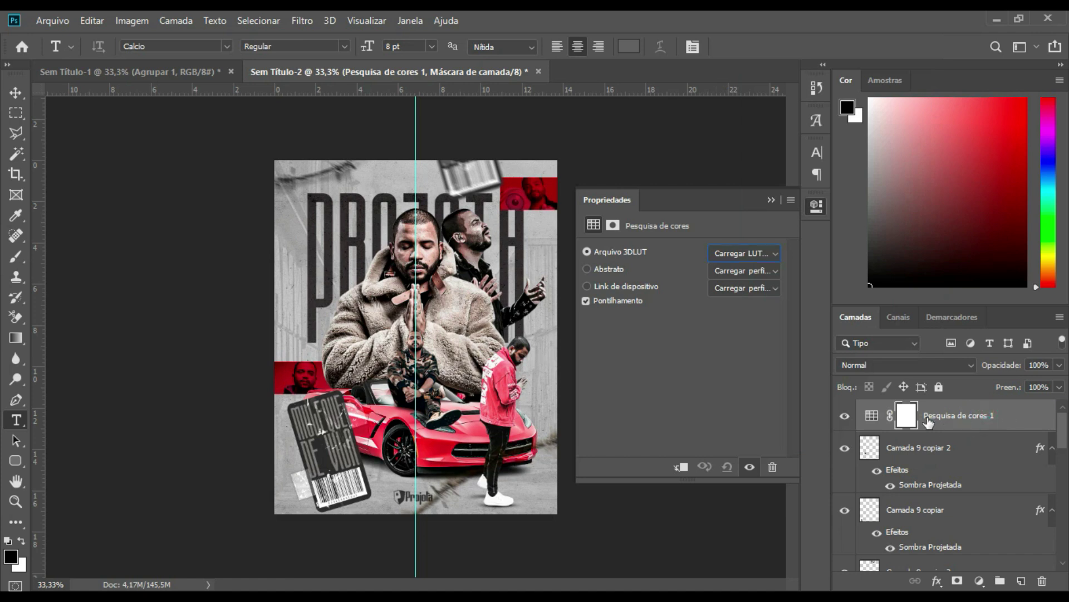
pyautogui.click(872, 416)
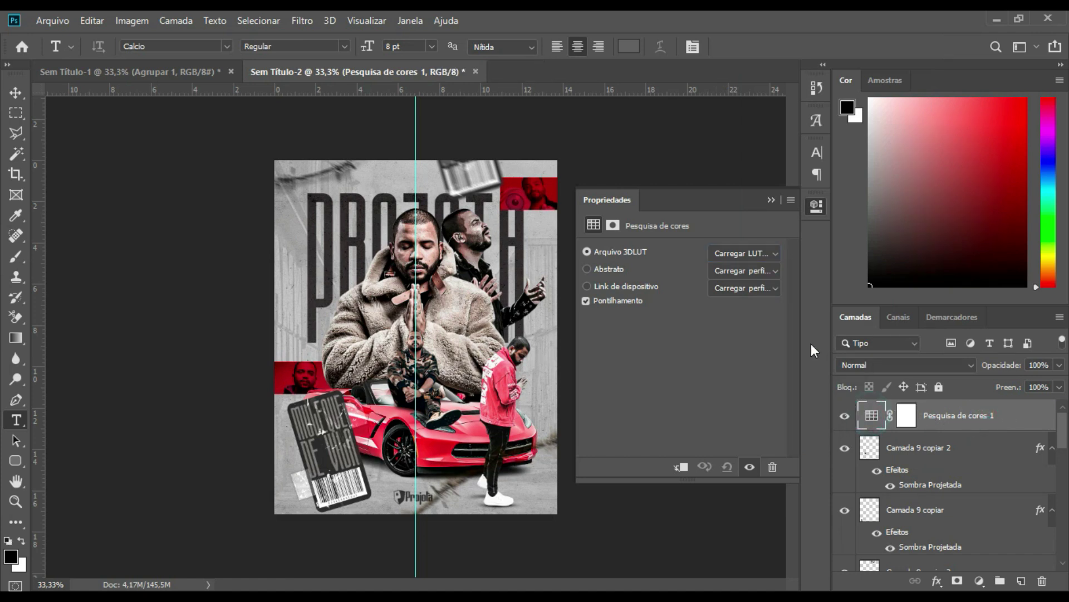
# - Preview 3D LUTs from 2Strip.look onward and settle on a Fuji ETERNA LUT
pyautogui.click(750, 256)
pyautogui.click(754, 66)
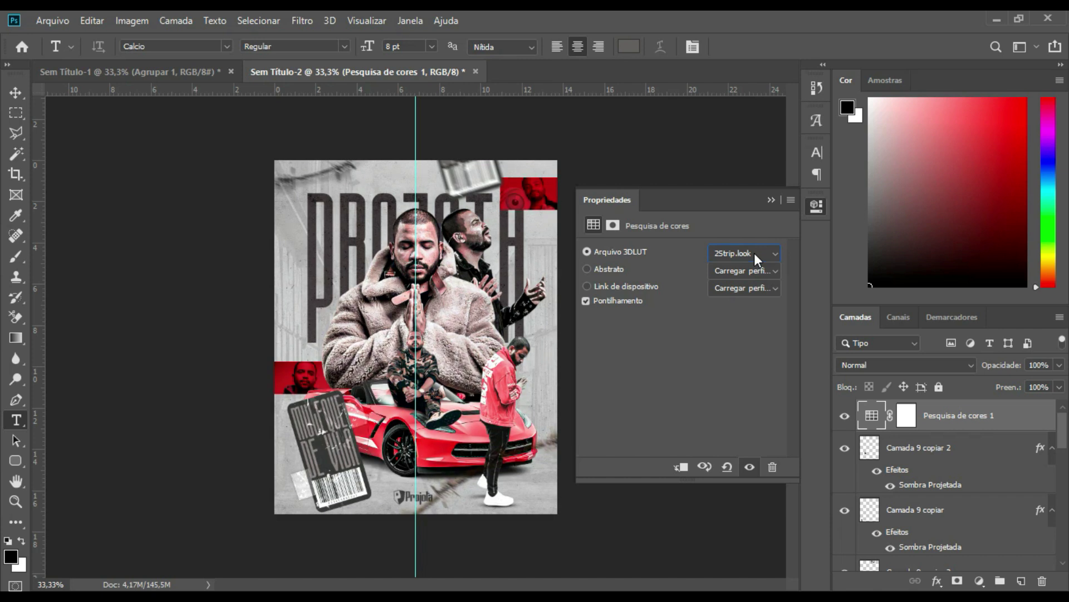
pyautogui.press('Down')
pyautogui.press('Down')
pyautogui.press('Down')
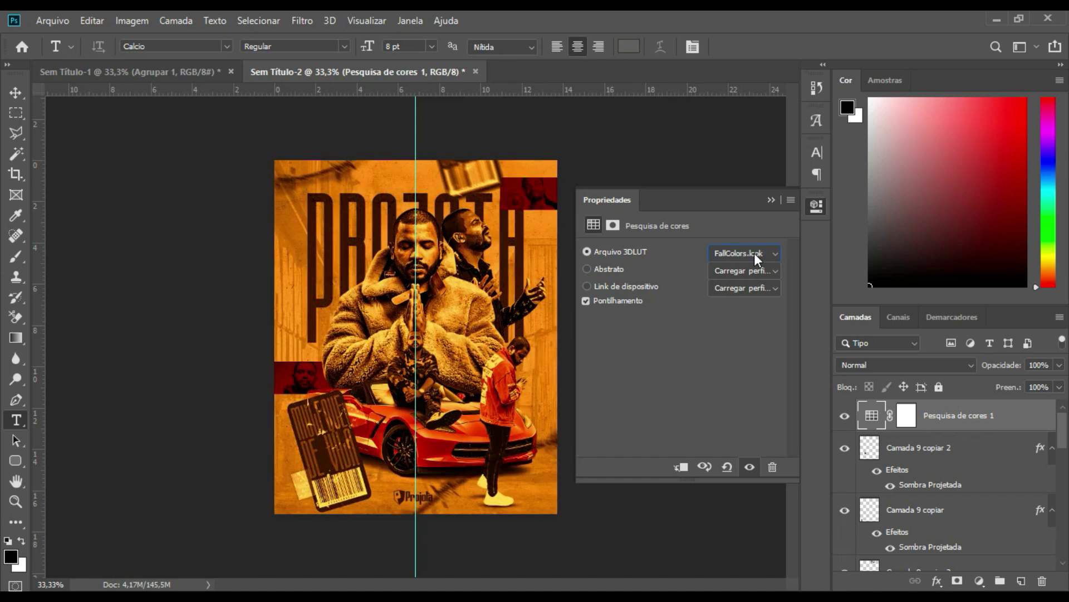
pyautogui.press('Down')
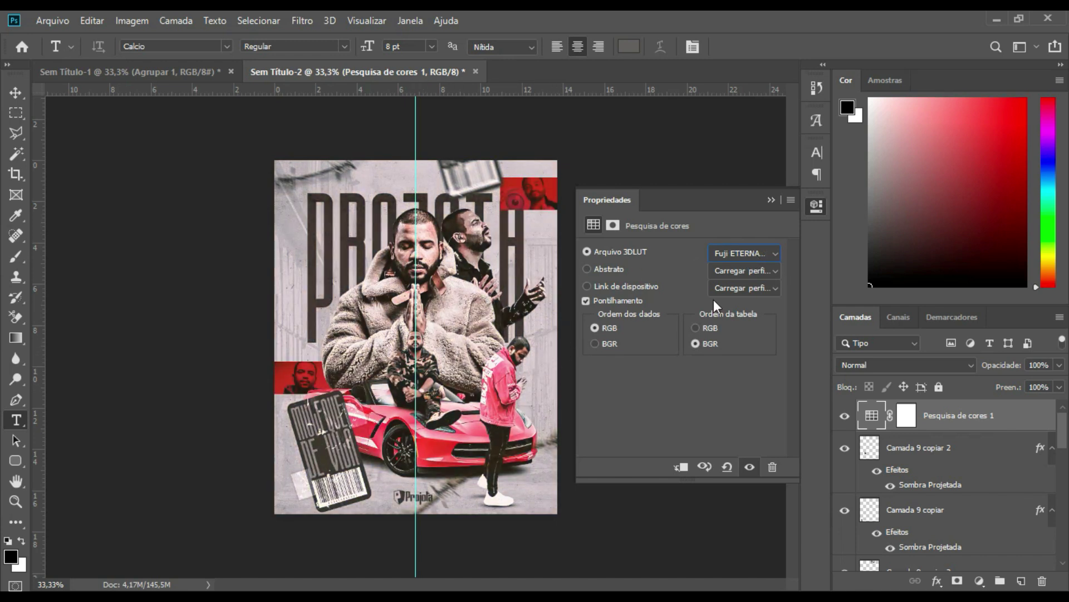
pyautogui.click(844, 415)
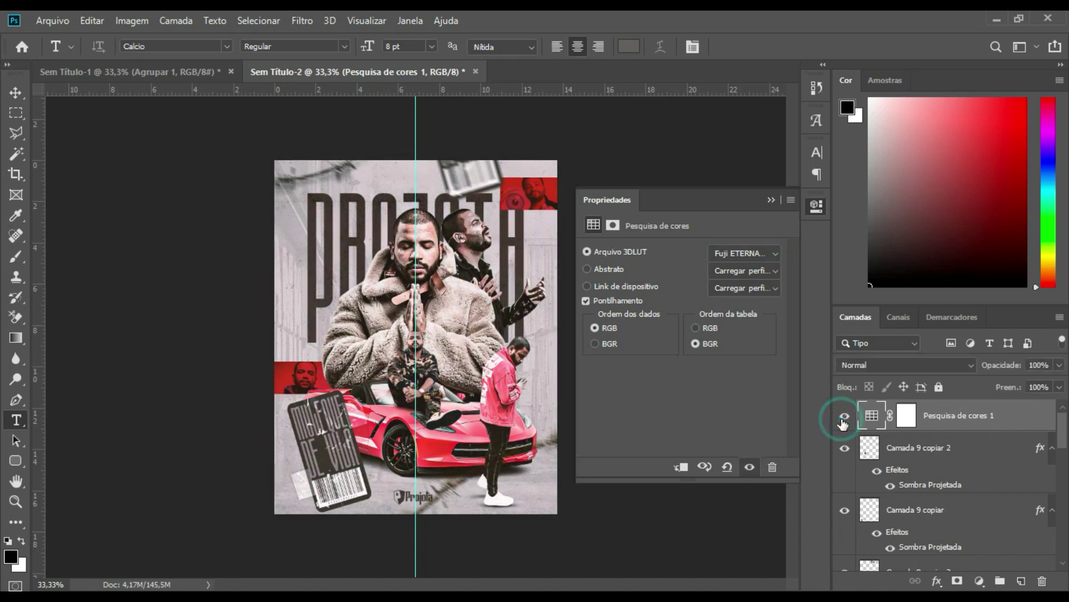
pyautogui.click(771, 199)
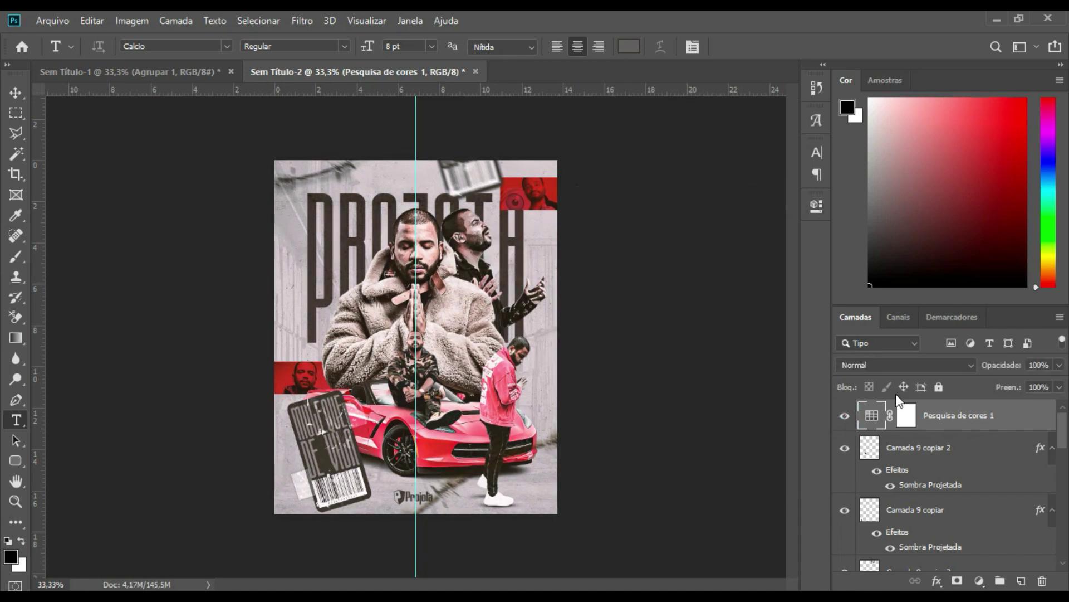
pyautogui.click(946, 448)
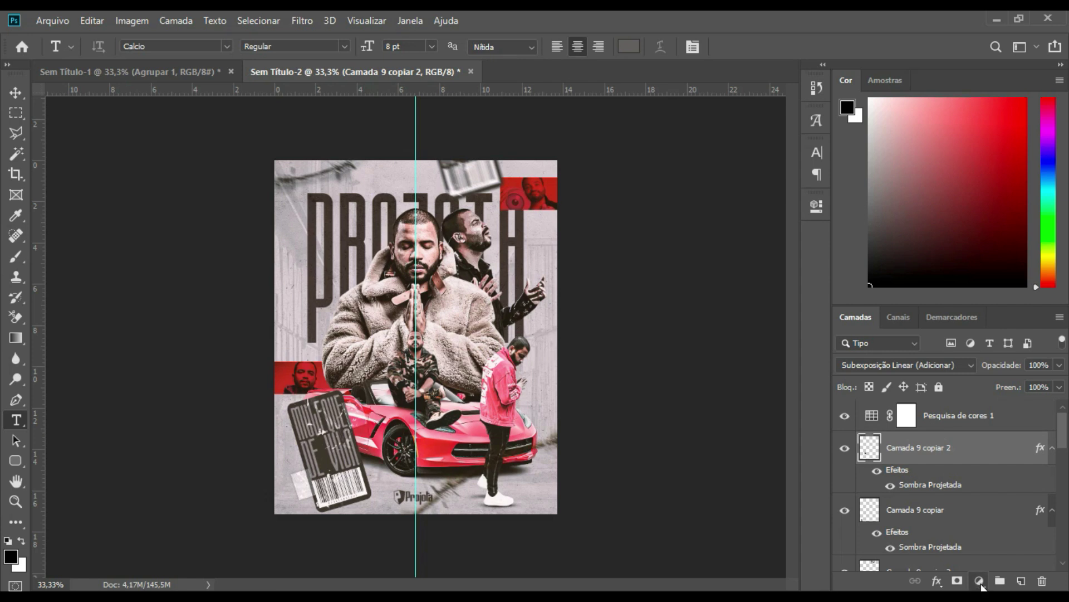
# - Add a second colour lookup layer and cycle the 3D LUTs to the Kodak 5218 look
pyautogui.click(980, 581)
pyautogui.click(984, 496)
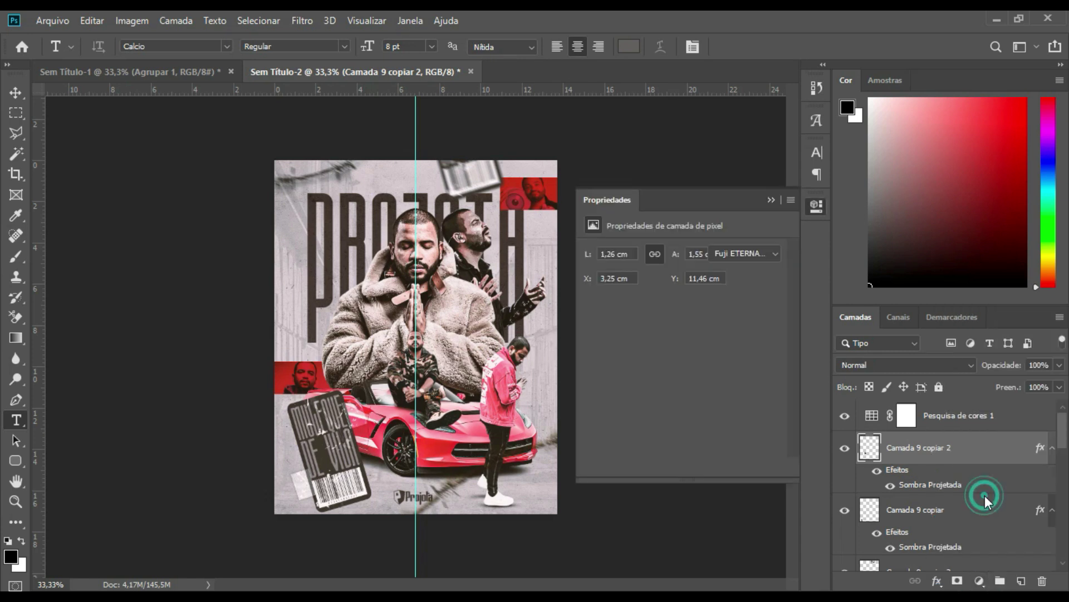
pyautogui.click(744, 253)
pyautogui.click(761, 73)
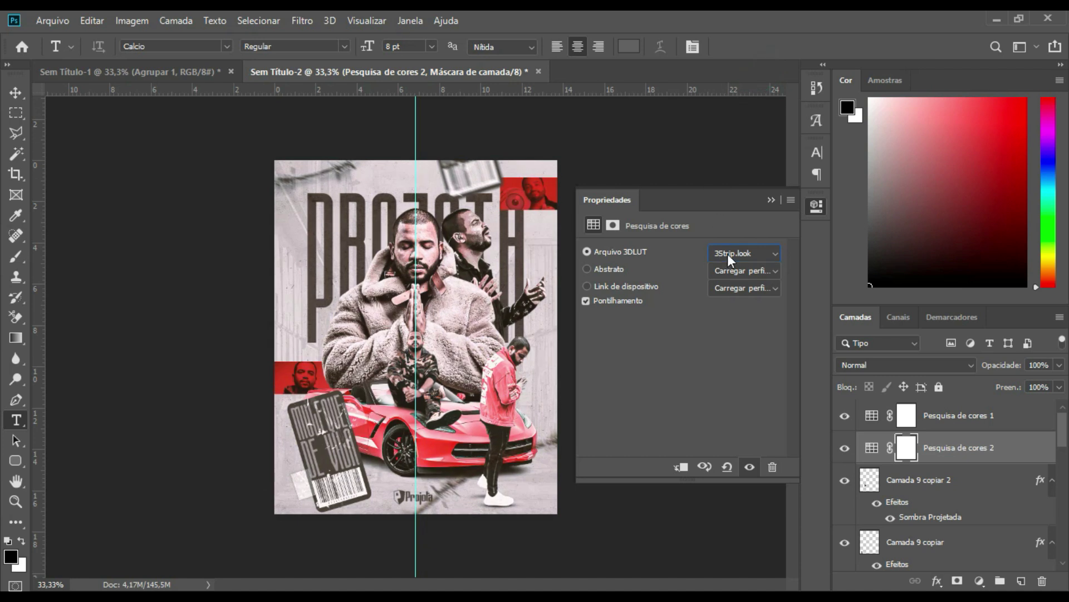
pyautogui.press('Down')
pyautogui.press('Down')
pyautogui.press('Down')
pyautogui.press('Down')
pyautogui.press('Down')
pyautogui.press('Down')
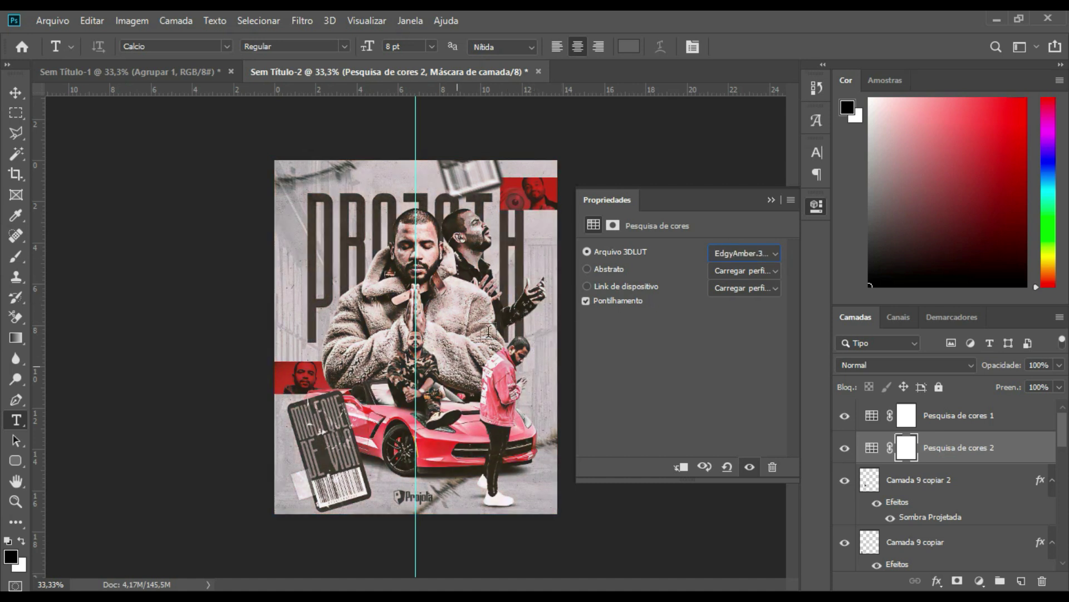
pyautogui.press('Down')
pyautogui.press('Down')
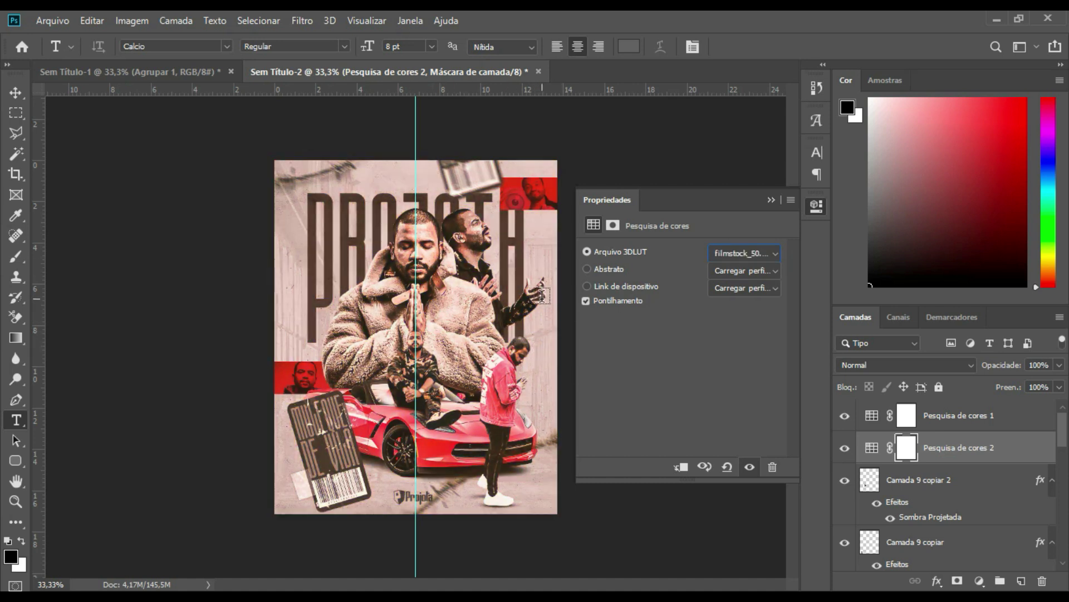
pyautogui.press('Down')
pyautogui.press('Down')
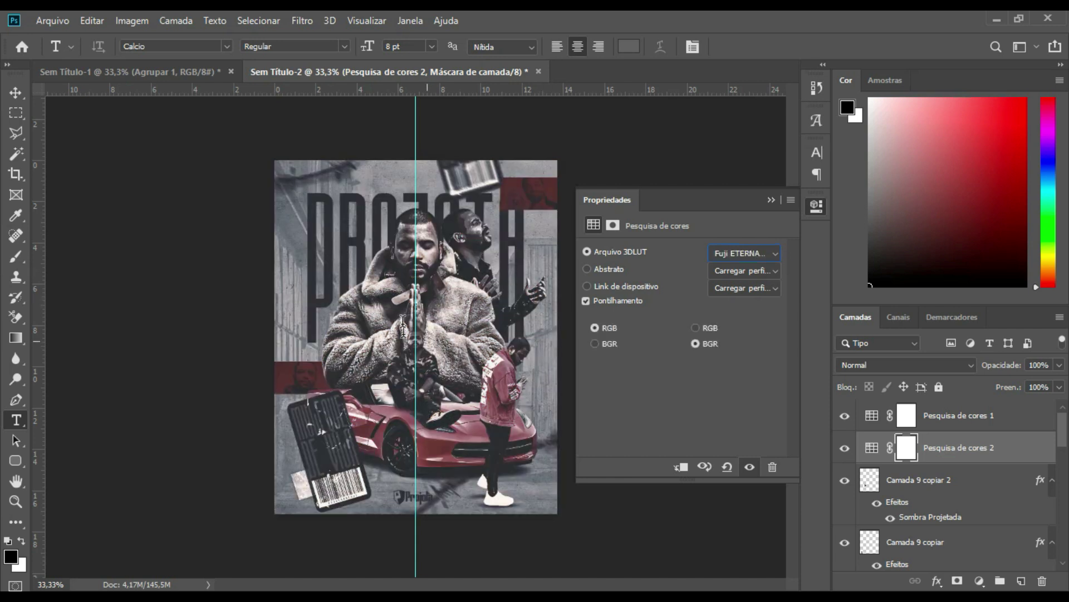
pyautogui.press('Down')
pyautogui.press('Down')
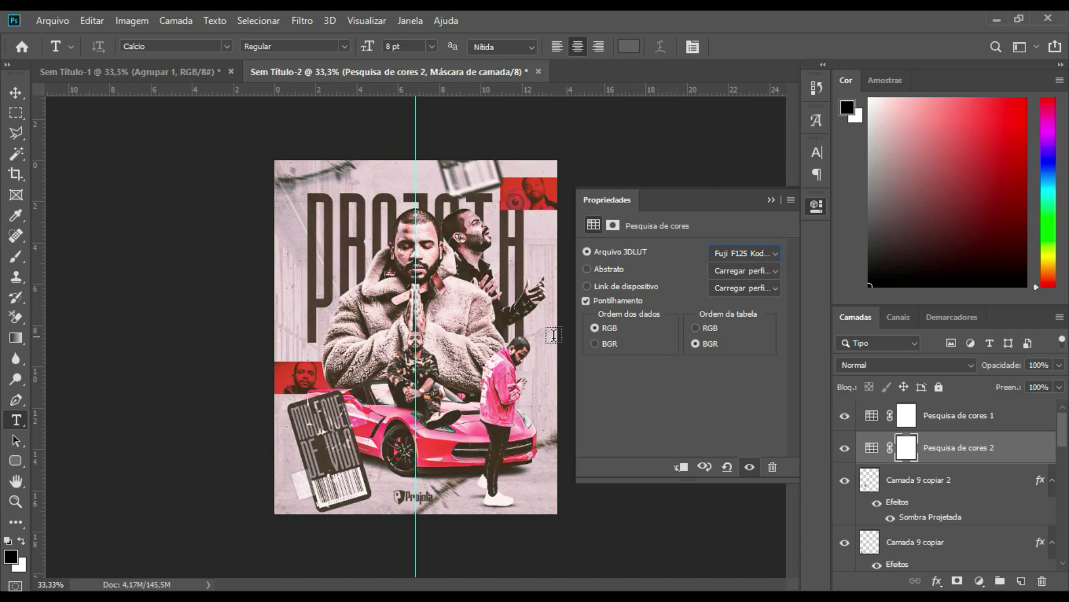
pyautogui.press('Down')
pyautogui.press('Down')
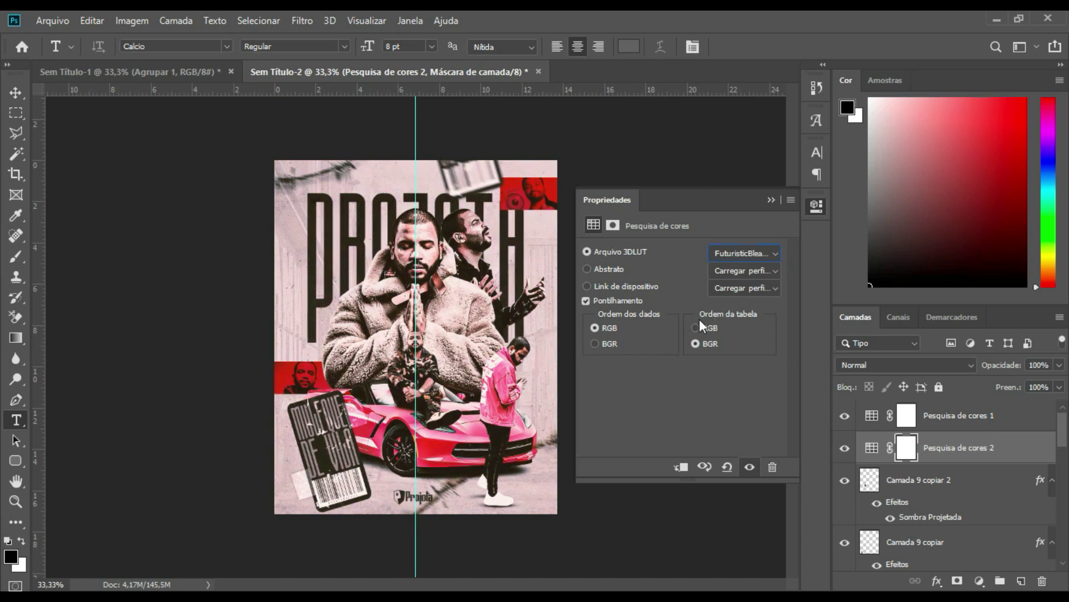
pyautogui.press('Down')
pyautogui.press('Down')
pyautogui.press('Down')
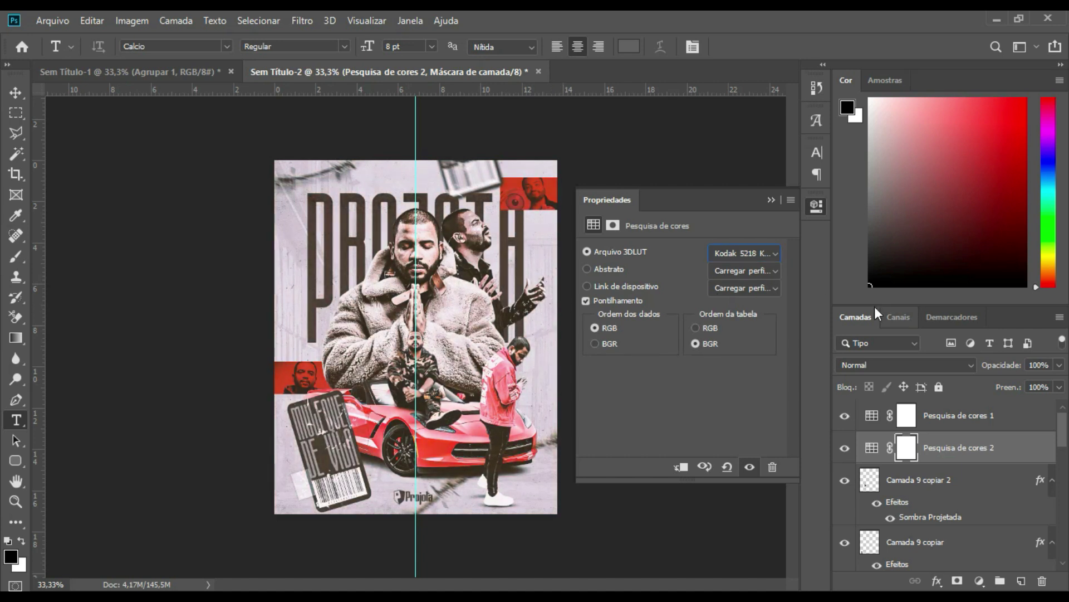
# - Lower the Kodak lookup layer's fill to 67%
pyautogui.click(1059, 386)
pyautogui.moveTo(1053, 405); pyautogui.dragTo(1034, 406)
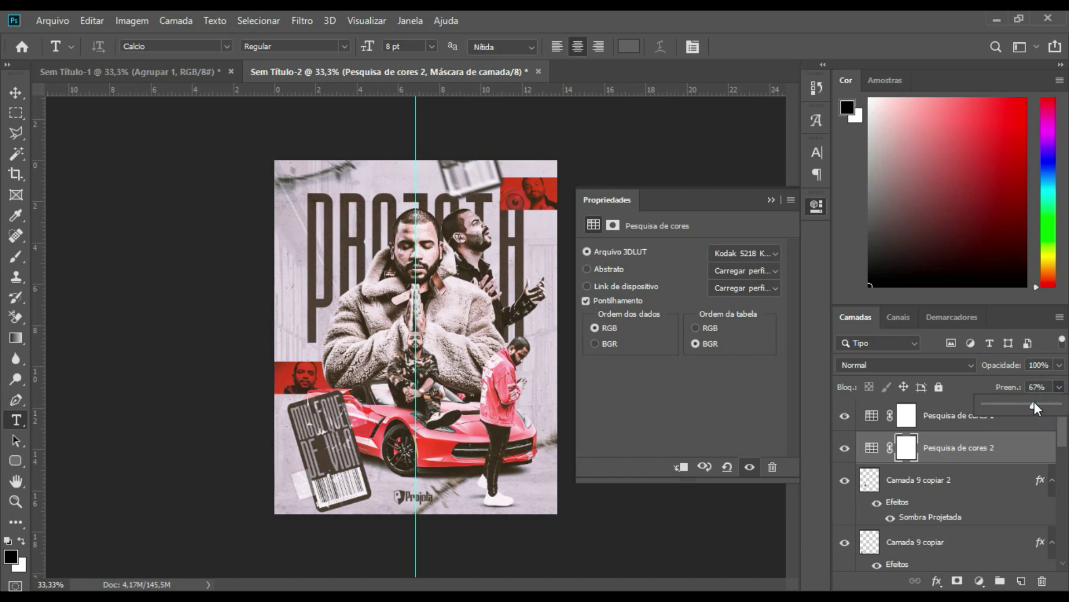
pyautogui.click(953, 426)
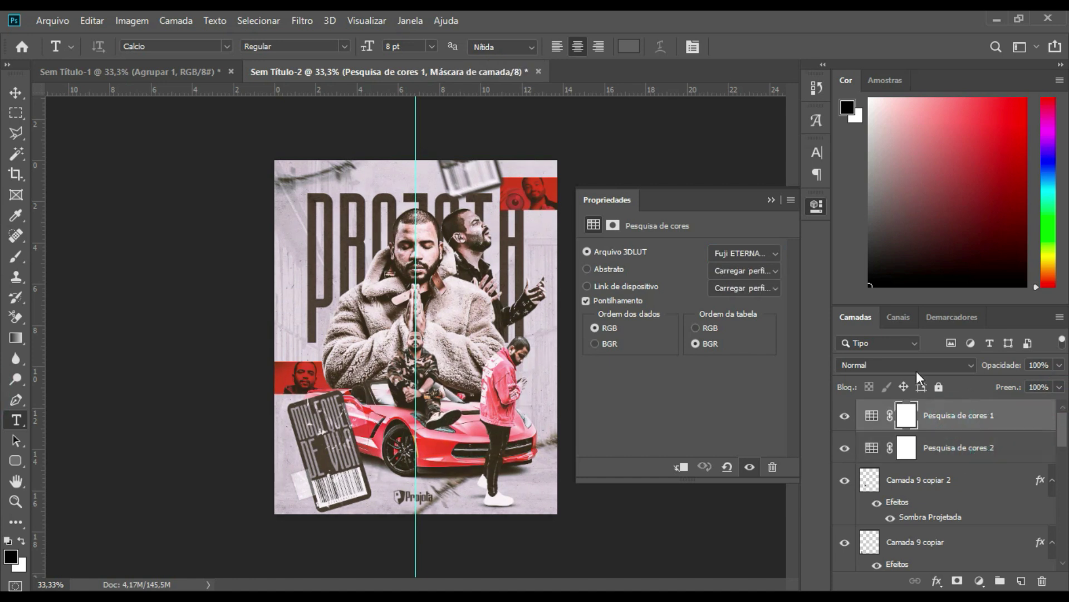
pyautogui.click(771, 200)
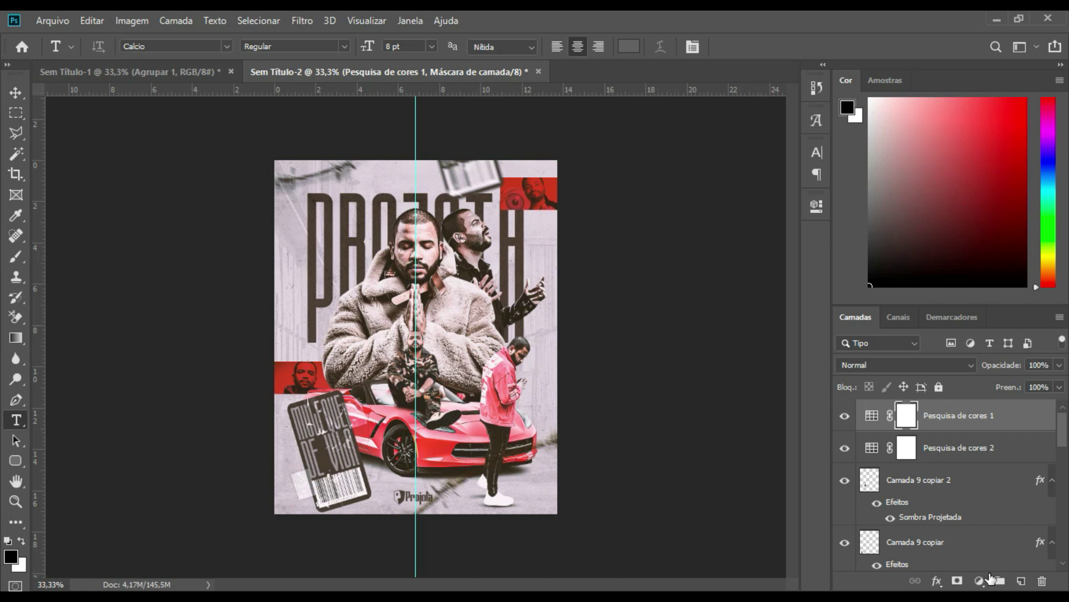
# - Add a solid colour fill layer in grey #898989
pyautogui.click(981, 580)
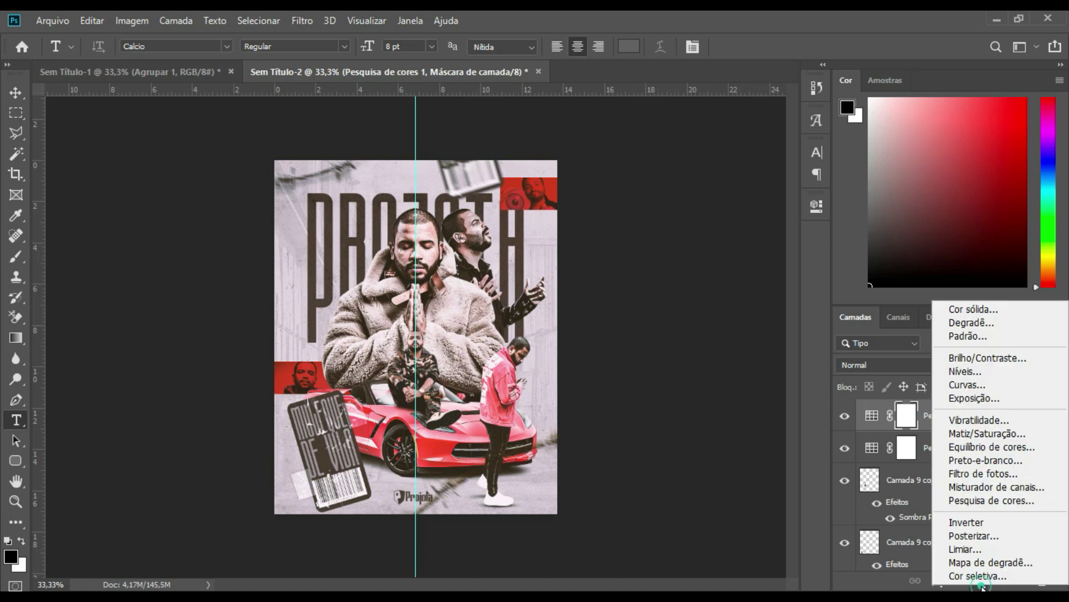
pyautogui.click(984, 311)
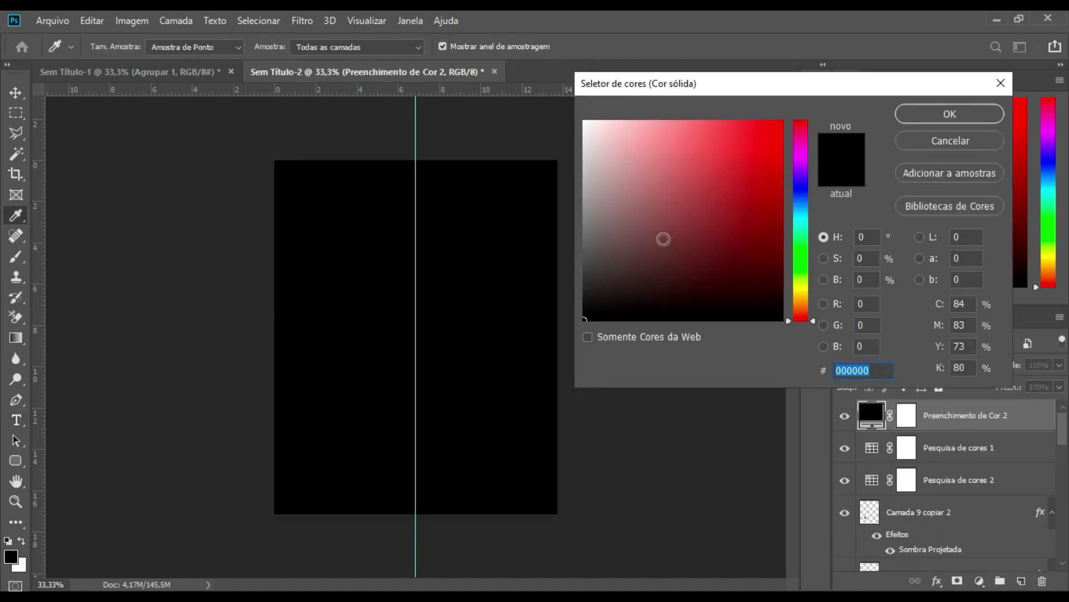
pyautogui.moveTo(594, 239); pyautogui.dragTo(573, 230)
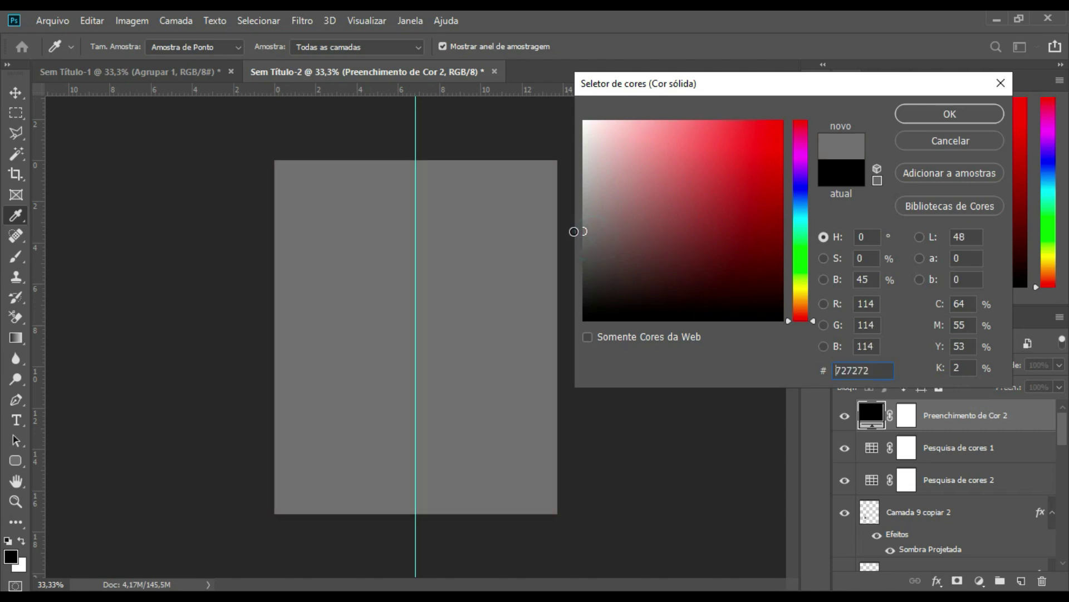
pyautogui.click(577, 213)
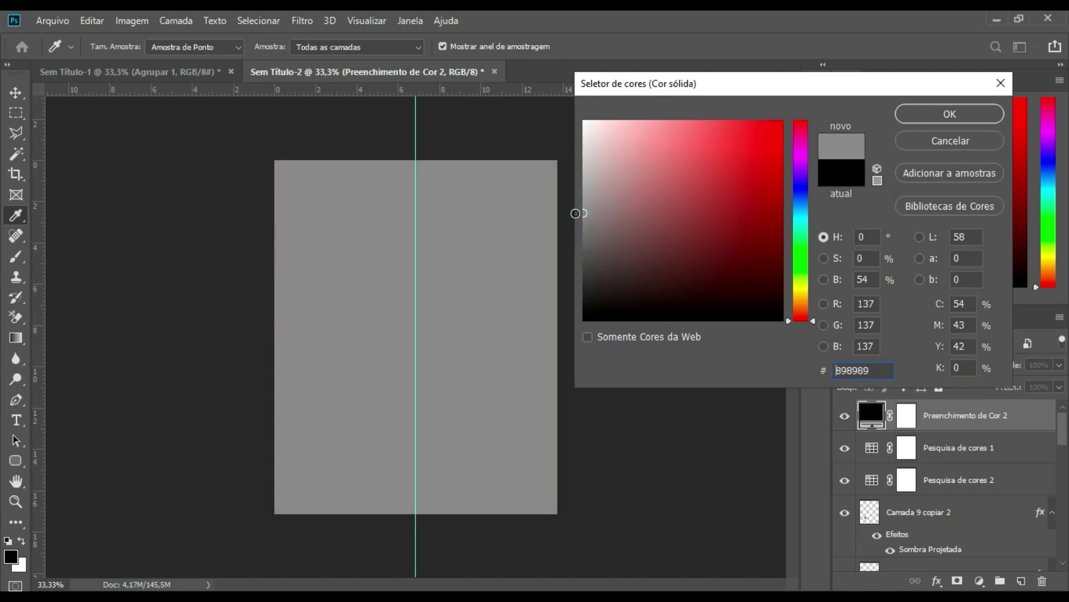
pyautogui.click(960, 114)
# - Convert the grey fill to a smart object and apply a strong Add Noise filter
pyautogui.click(298, 20)
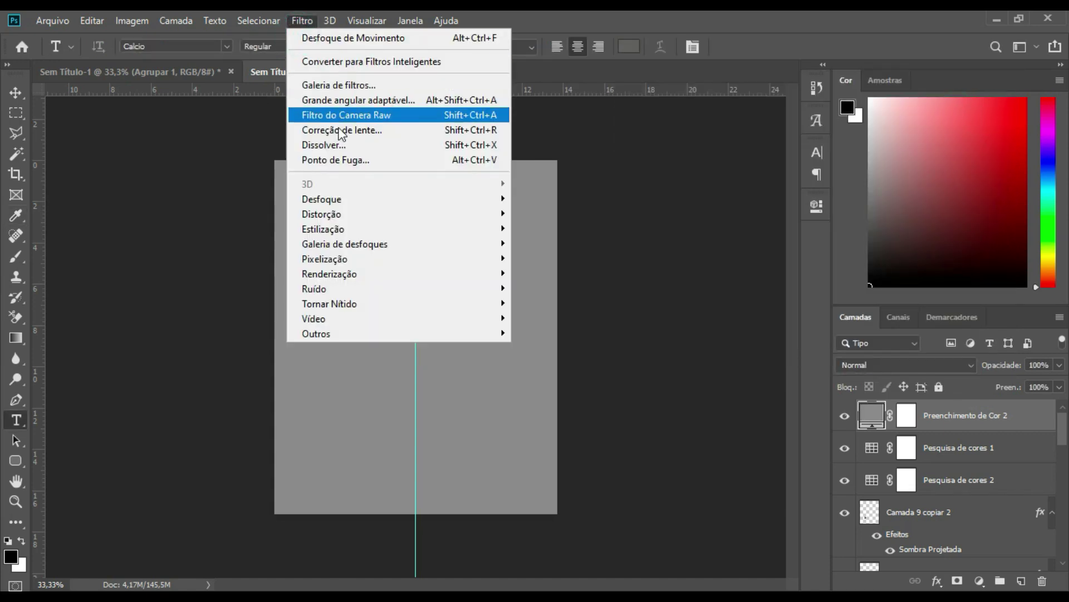
pyautogui.click(544, 287)
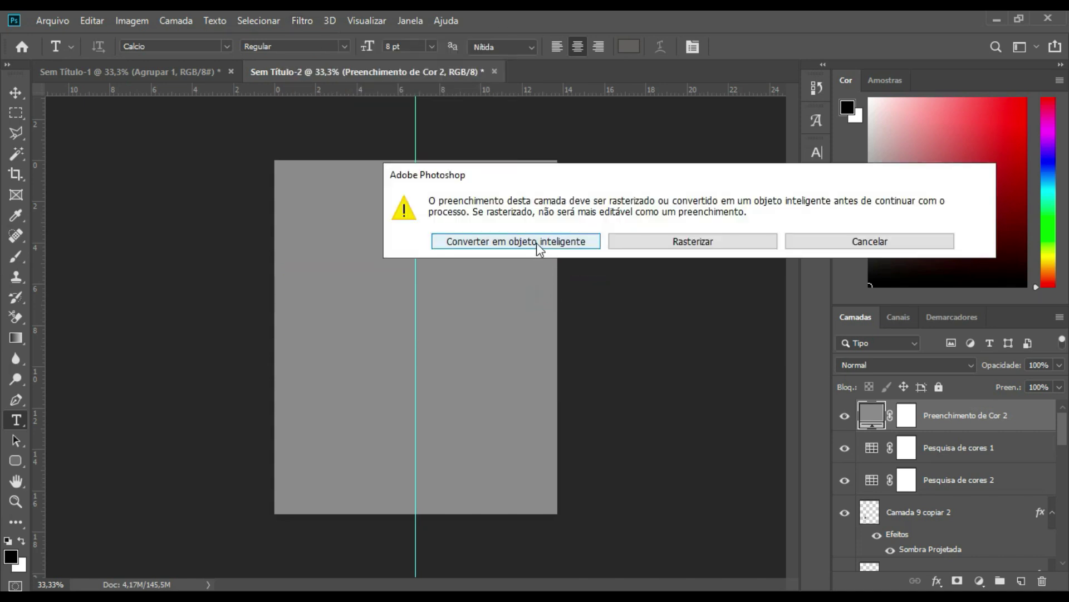
pyautogui.click(538, 245)
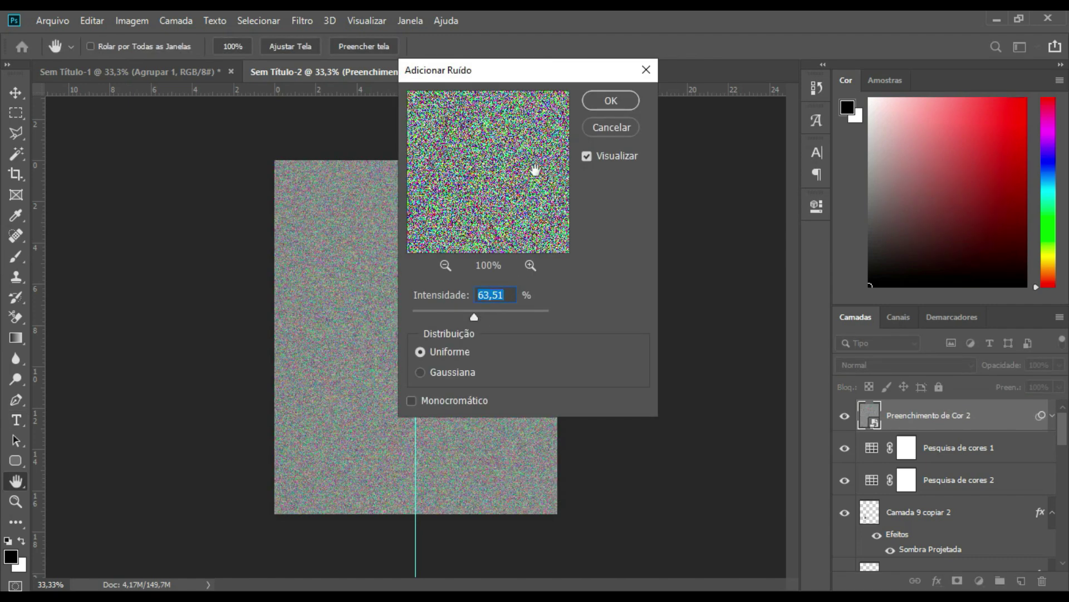
pyautogui.moveTo(480, 312); pyautogui.dragTo(484, 315)
pyautogui.click(613, 98)
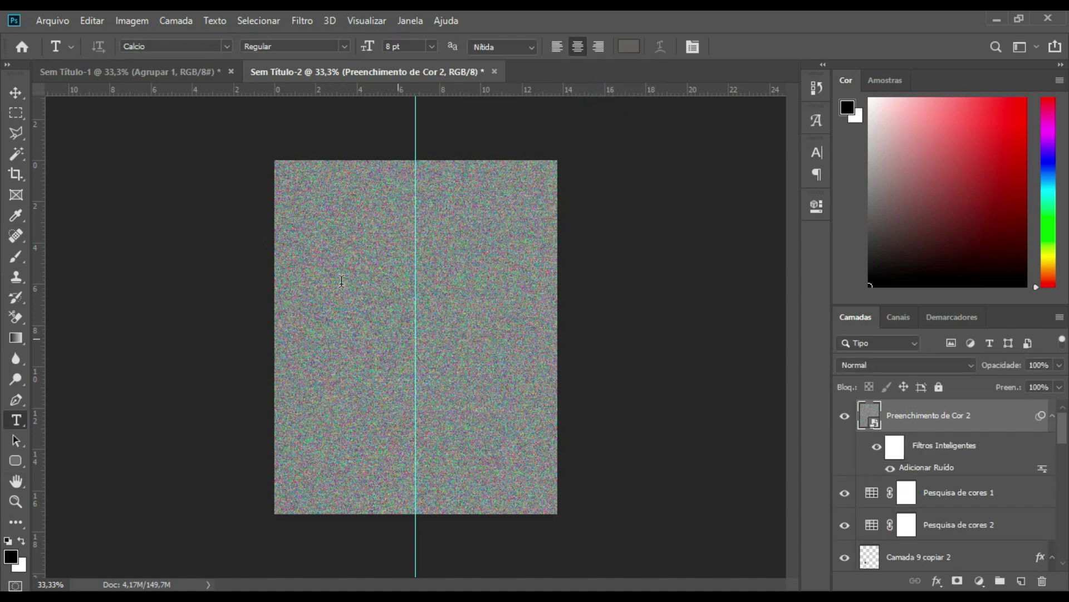
pyautogui.click(16, 256)
# - Dismiss the rasterize warning and set the noise layer to Overlay at 62% fill
pyautogui.click(337, 262)
pyautogui.click(520, 246)
pyautogui.click(919, 365)
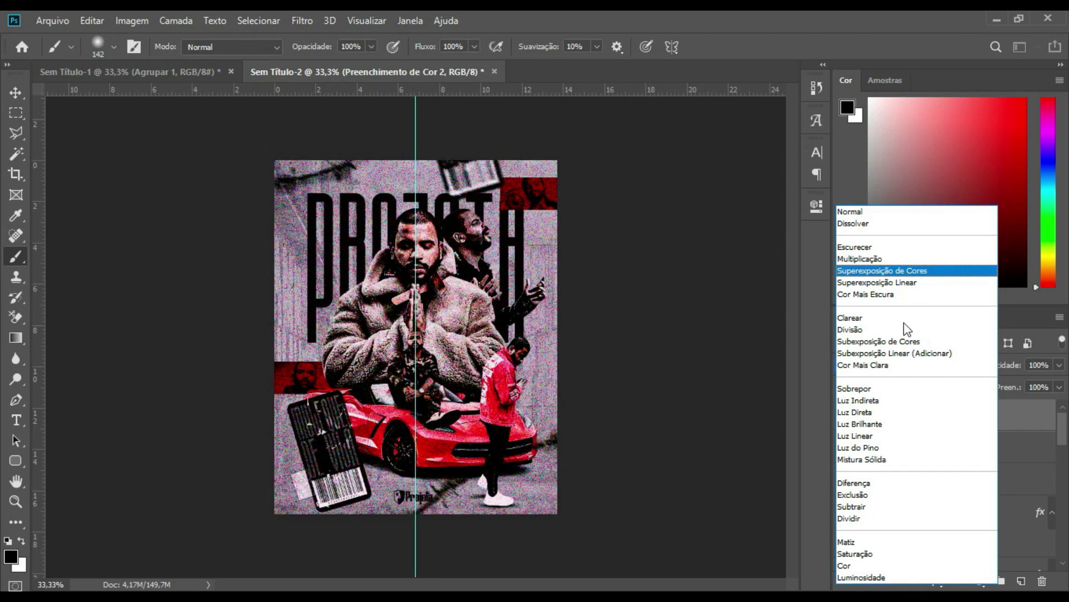
pyautogui.click(899, 390)
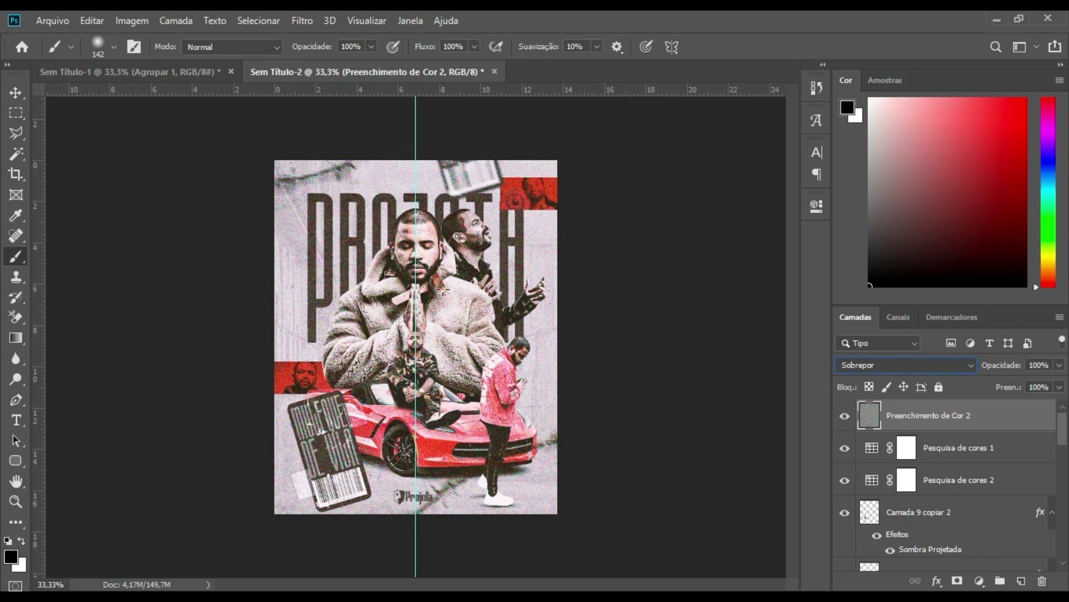
pyautogui.click(1057, 391)
pyautogui.moveTo(1056, 405); pyautogui.dragTo(1004, 405)
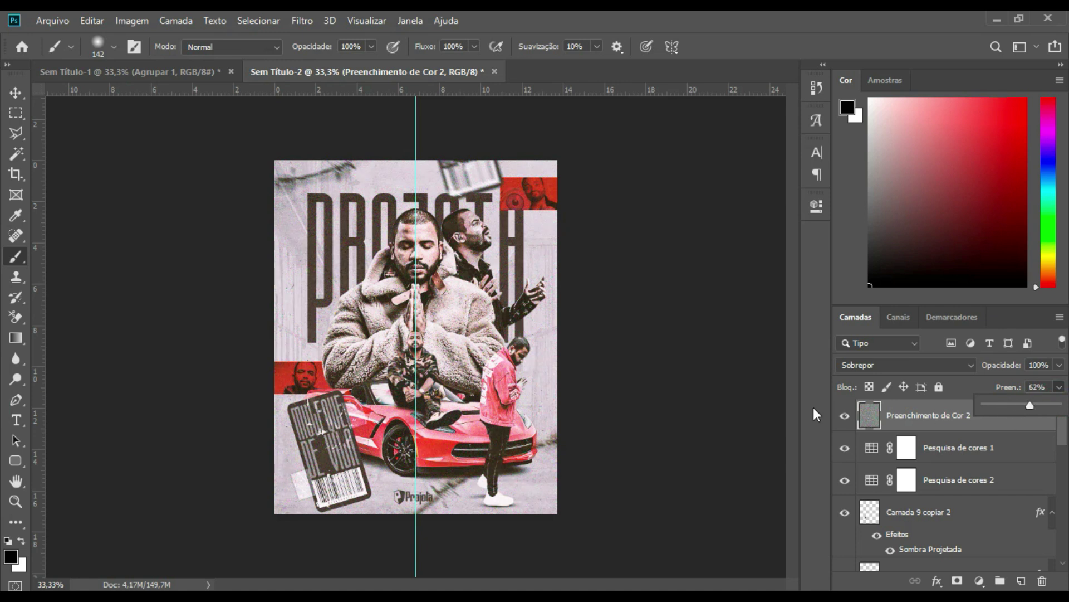
# - Desaturate the noise layer to Saturation -100 with Hue/Saturation so the grain is grey
pyautogui.hotkey('ctrl', 'u')
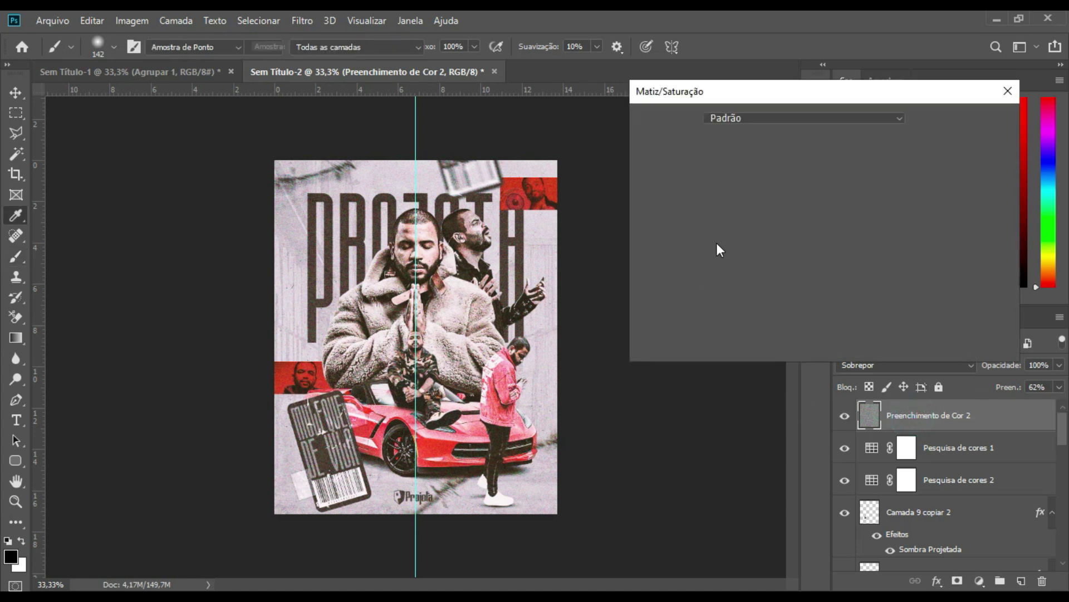
pyautogui.moveTo(783, 240); pyautogui.dragTo(674, 245)
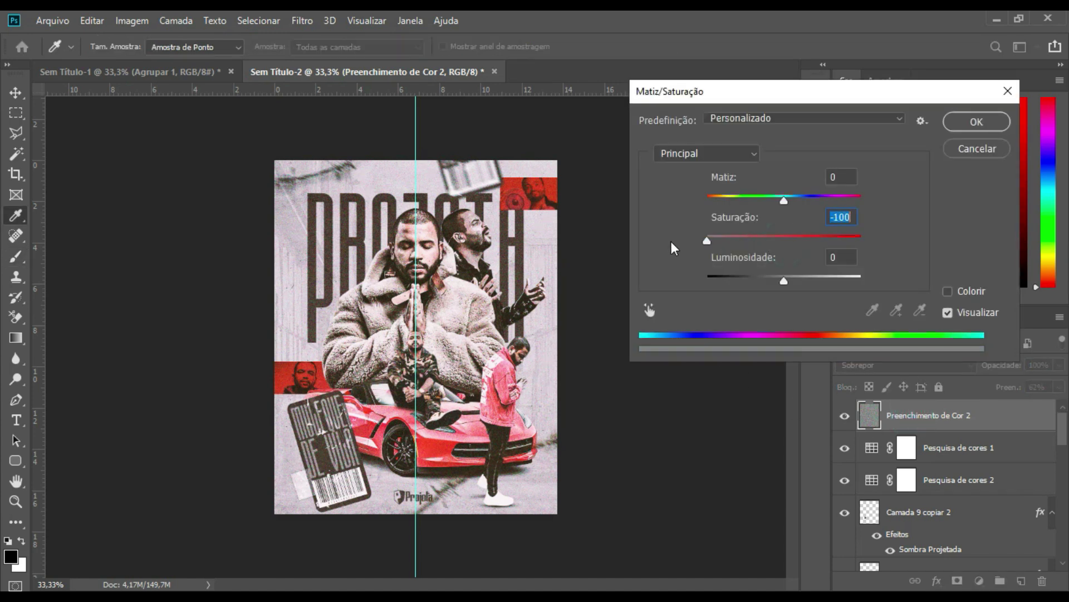
pyautogui.click(981, 125)
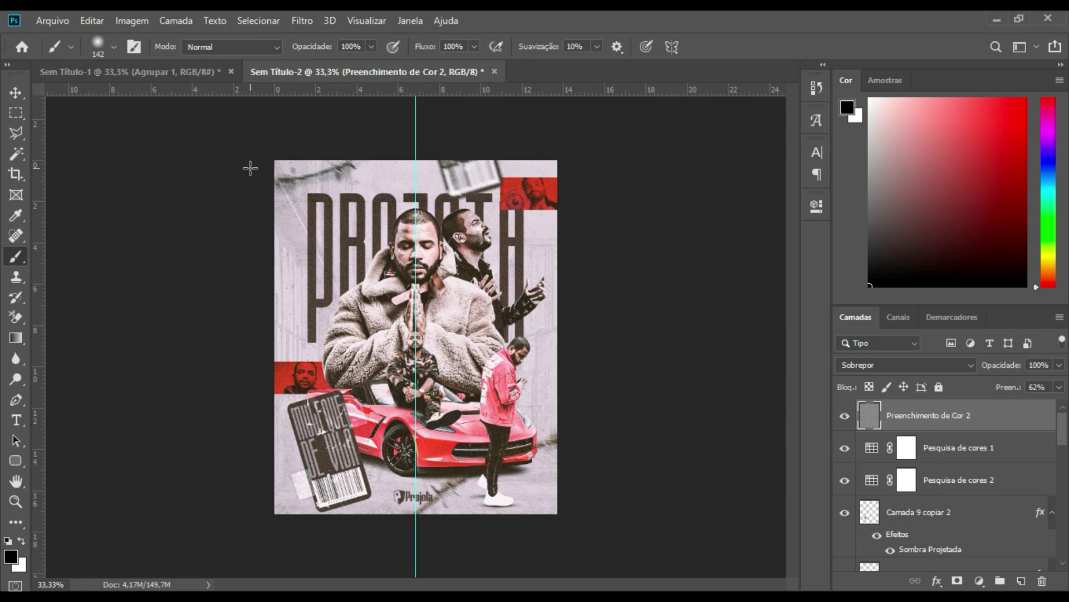
# - Save the poster as a PNG named 'projota flyer', accepting the default PNG options
pyautogui.click(56, 21)
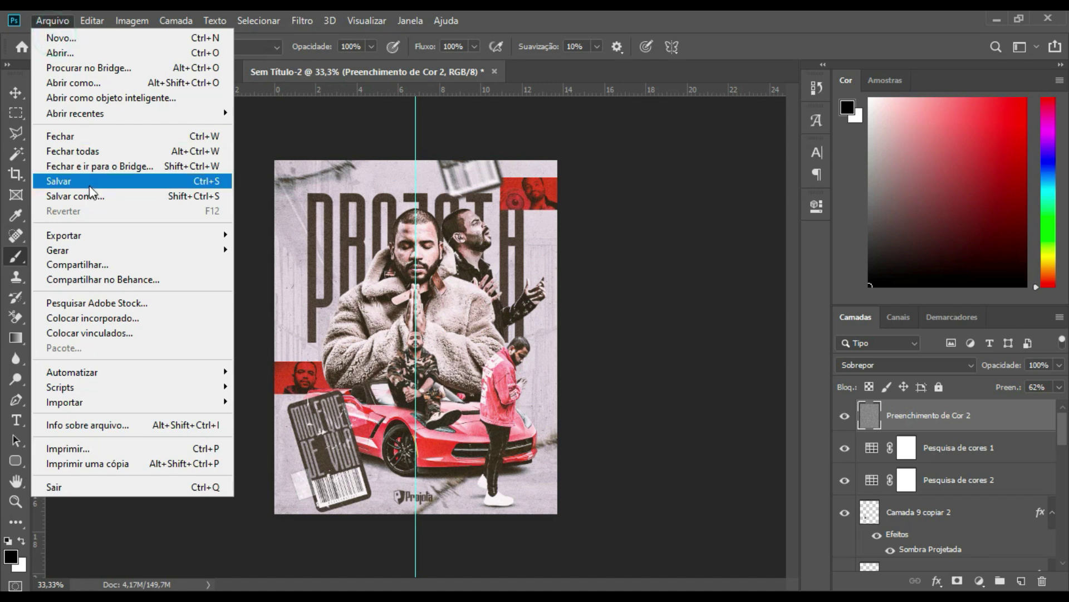
pyautogui.click(95, 199)
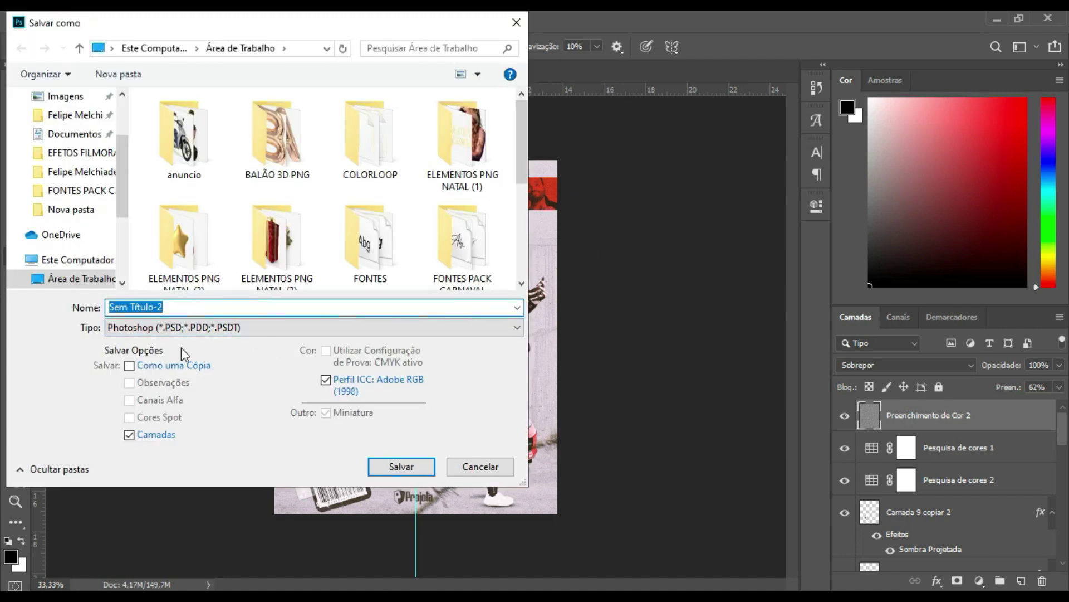
pyautogui.click(239, 329)
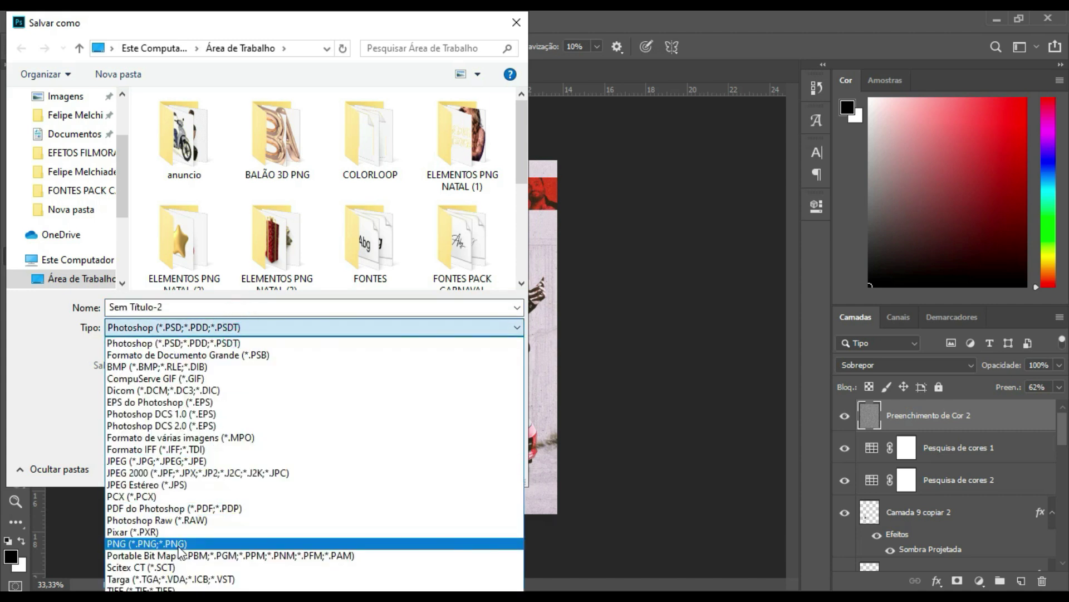
pyautogui.click(178, 548)
pyautogui.click(206, 307)
pyautogui.write('projota')
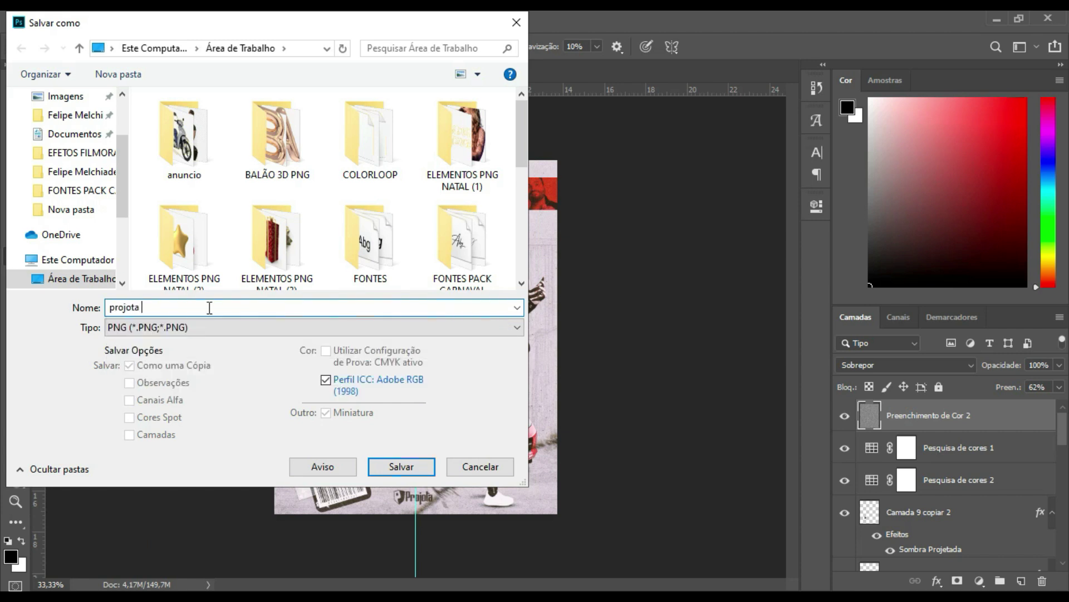
pyautogui.write(' fl')
pyautogui.press('Return')
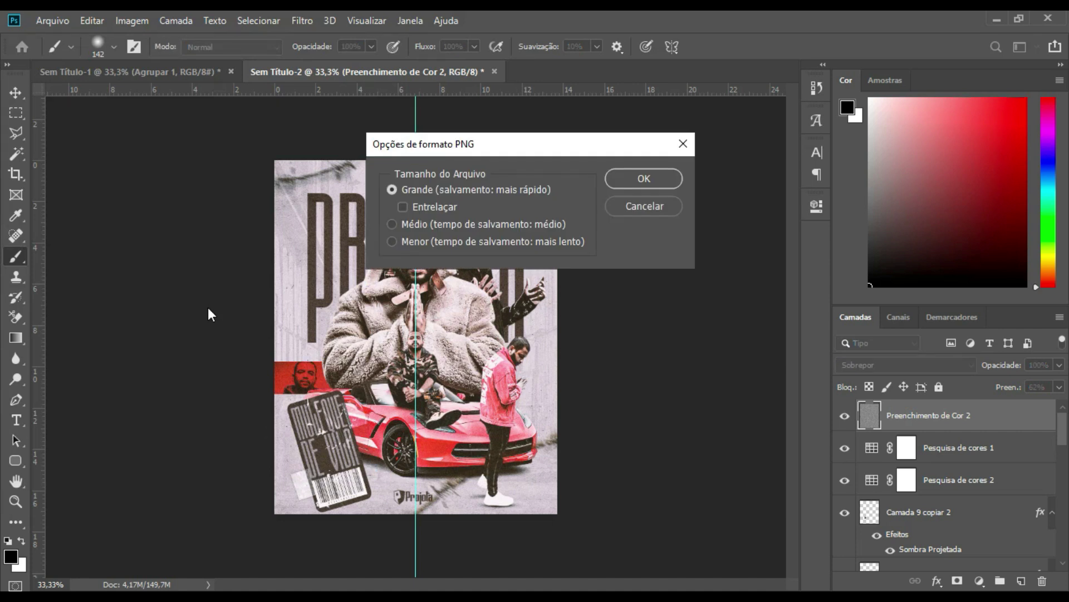
pyautogui.press('Return')
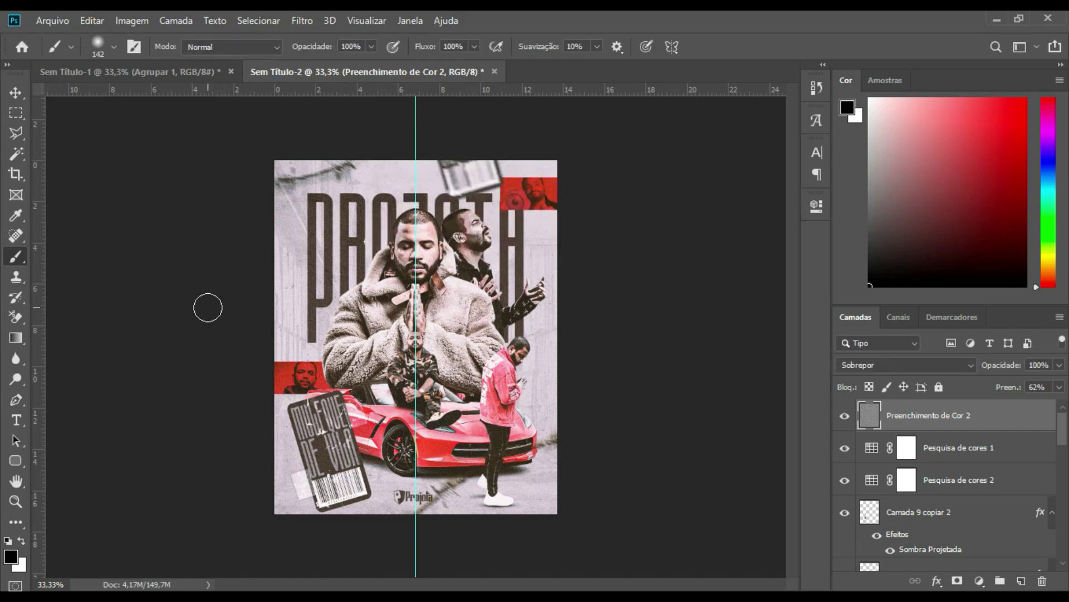